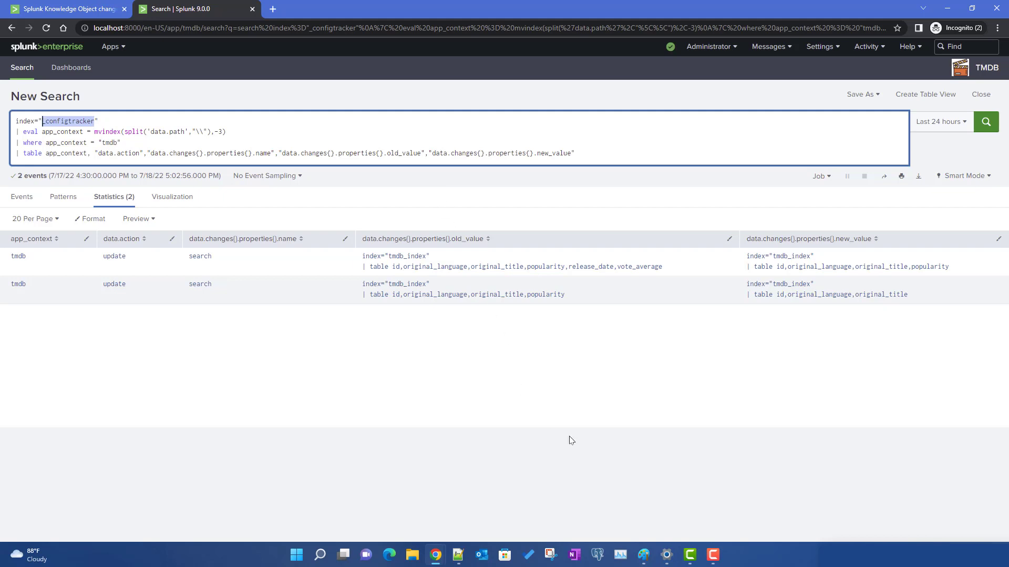
# Step: Switch to Paint and examine the Knowledge Object change tracker mockup, including its filters, four count tiles and Change details table
pyautogui.click(643, 555)
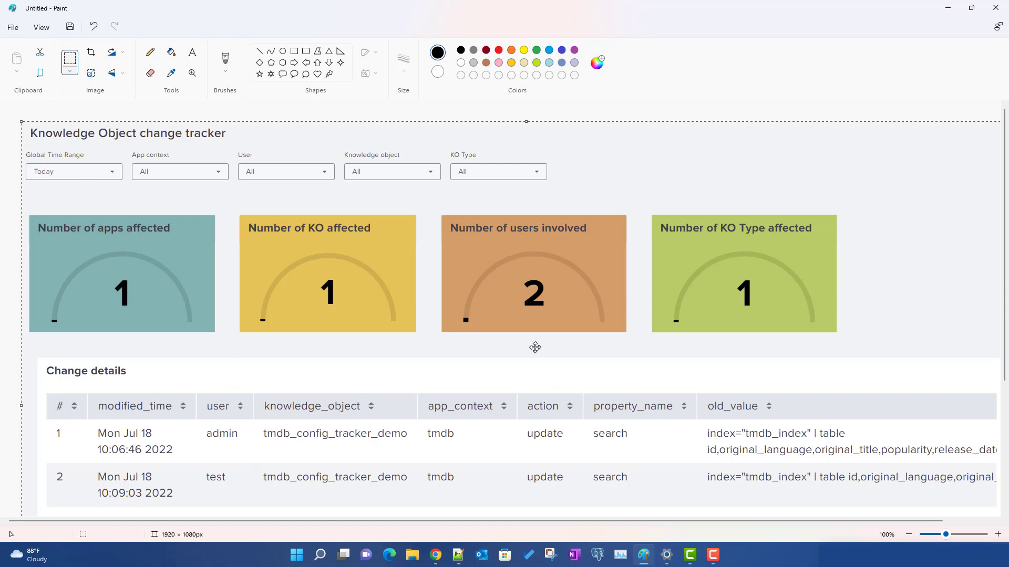
pyautogui.scroll(-4, 367, 378)
pyautogui.scroll(2, 368, 378)
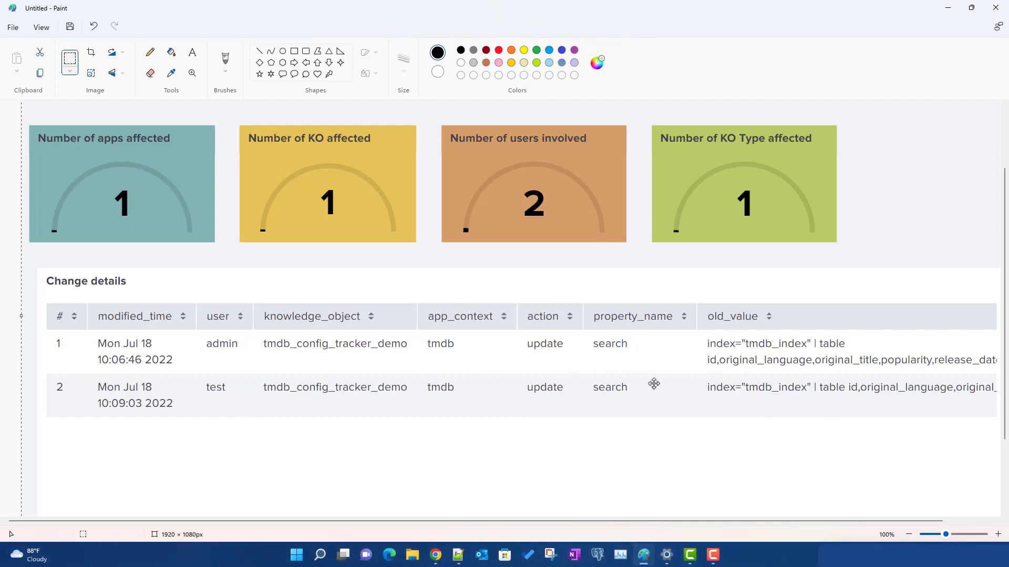
pyautogui.scroll(2, 654, 384)
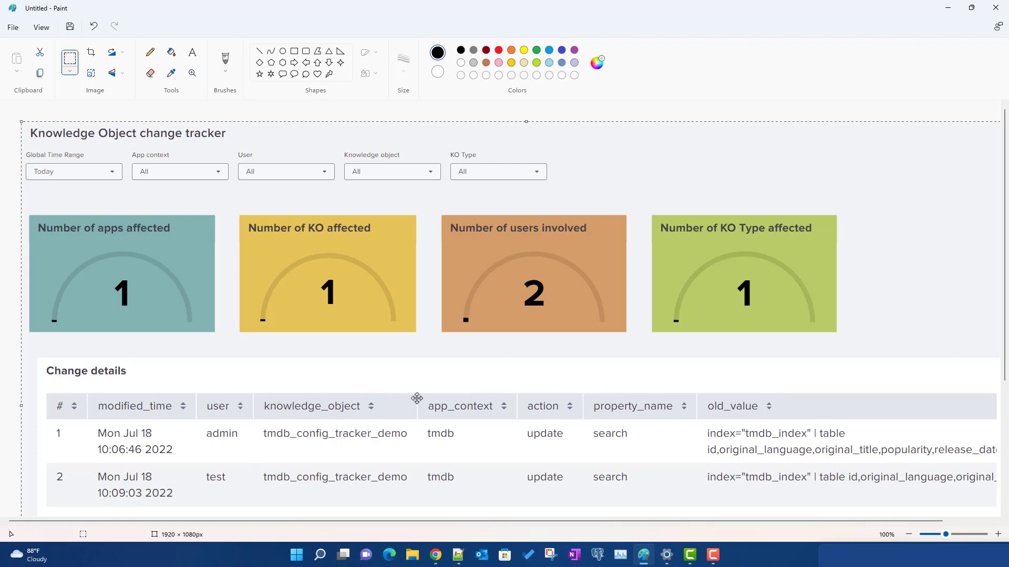
# Step: Switch to the Splunk browser window and view the Splunk Knowledge Object change tracker dashboard in edit mode
pyautogui.moveTo(436, 551)
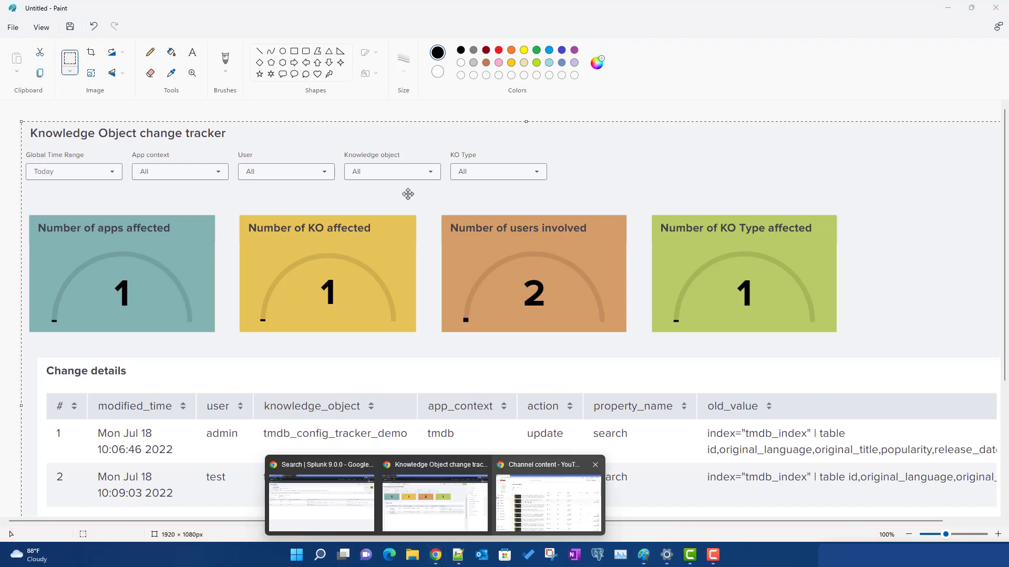
pyautogui.click(321, 497)
pyautogui.click(66, 9)
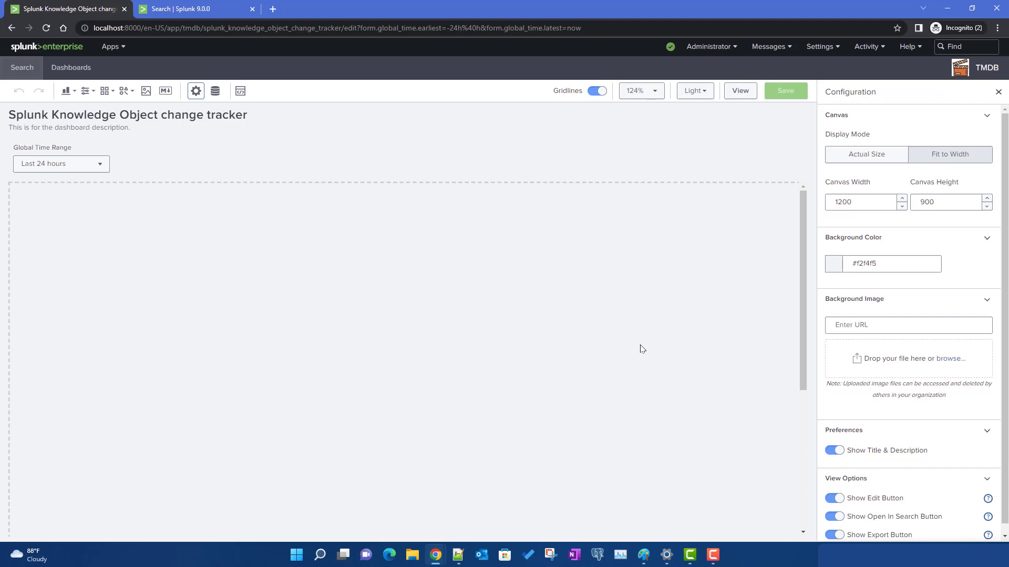
# Step: Return to the TMDB search and review its _configtracker index, app_context eval and tmdb filter lines
pyautogui.click(210, 12)
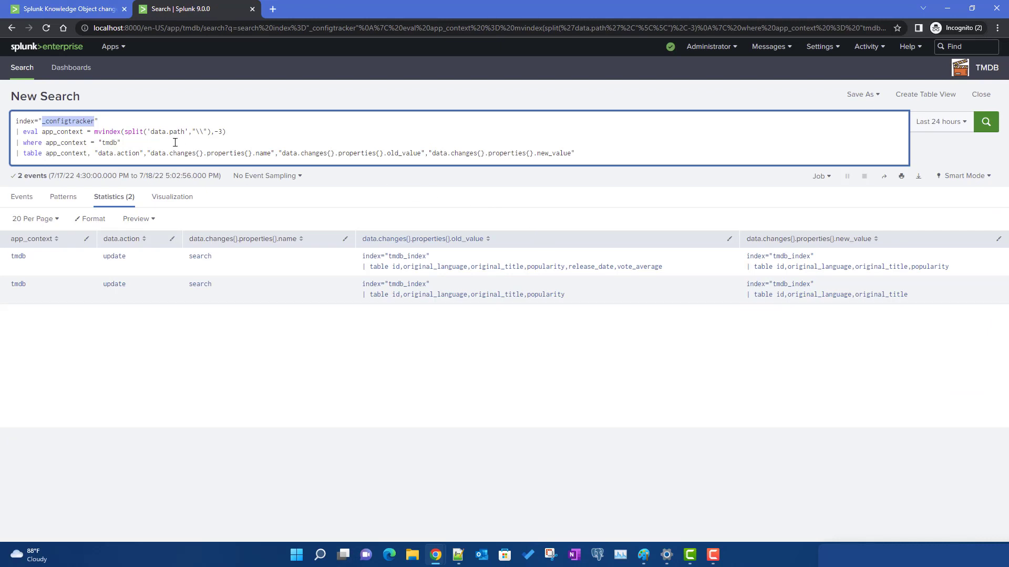
pyautogui.doubleClick(67, 126)
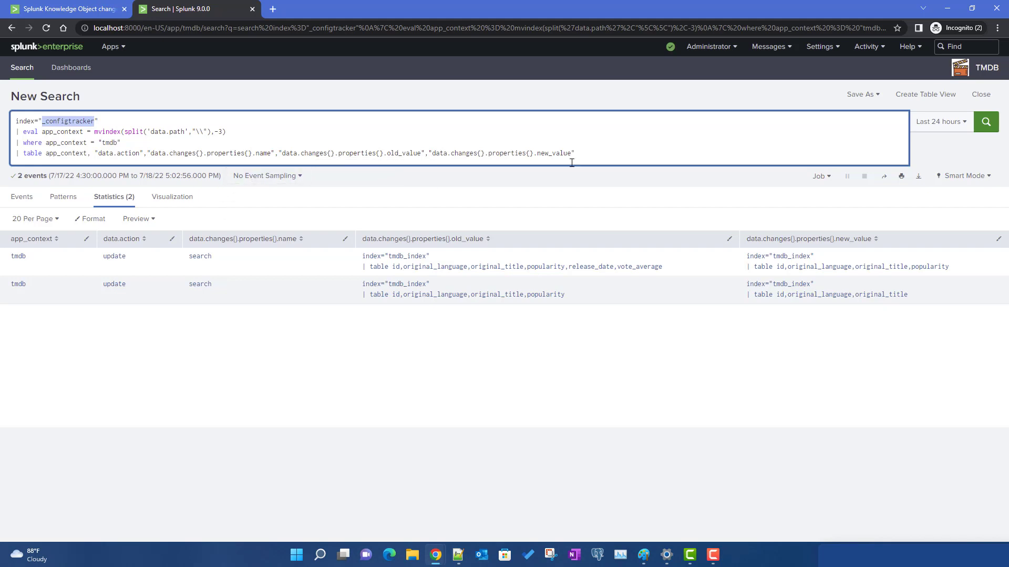
pyautogui.click(595, 152)
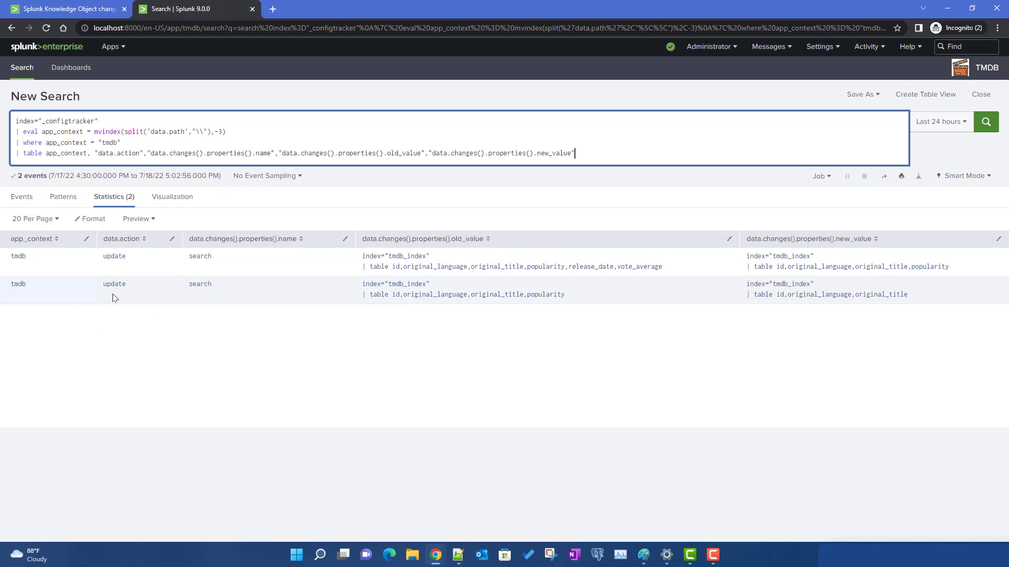
pyautogui.moveTo(139, 143); pyautogui.dragTo(179, 126)
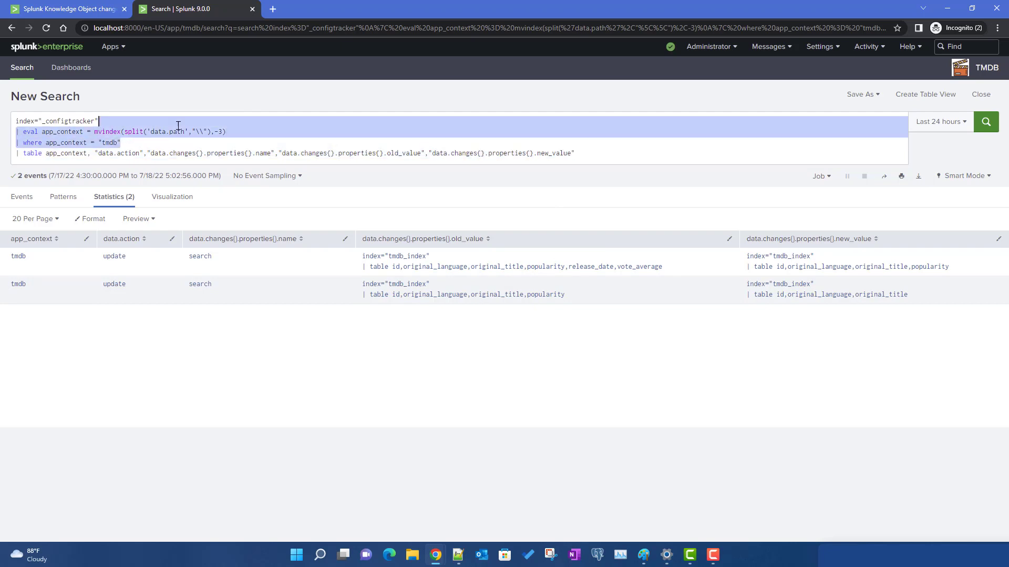
pyautogui.click(600, 149)
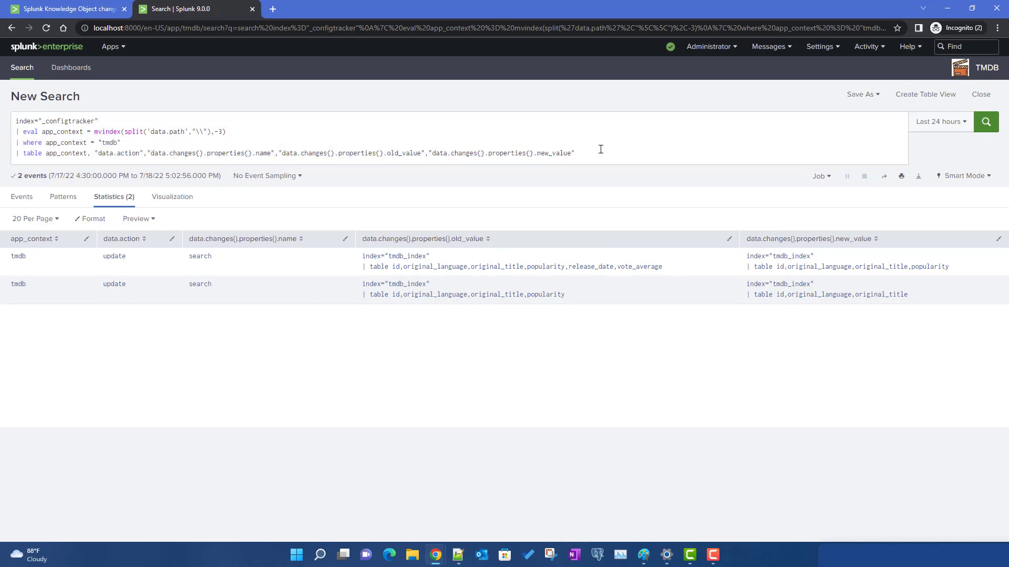
pyautogui.click(600, 149)
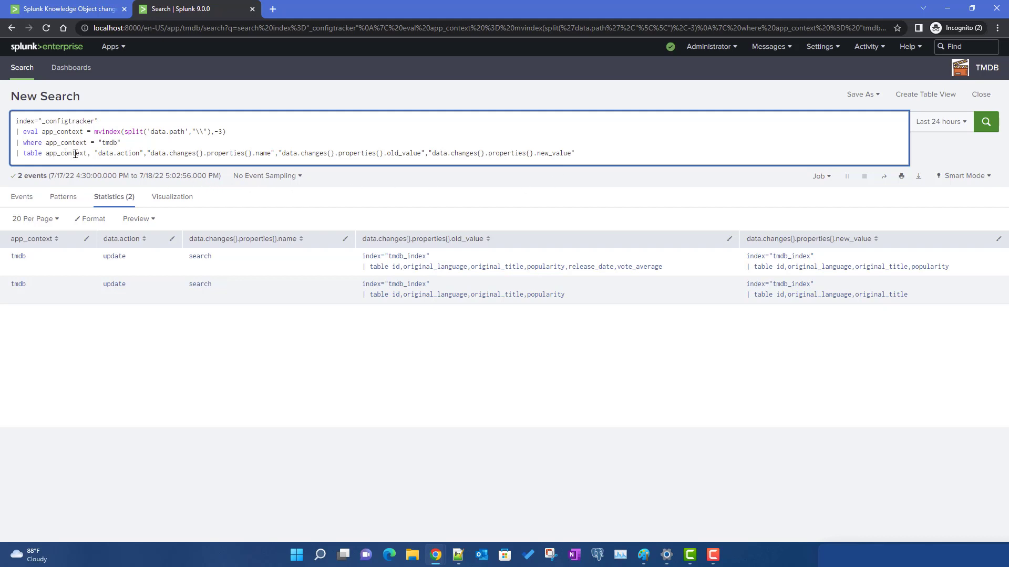
# Step: Run the _configtracker search without its table line to list the raw events, and restore the line in the query
pyautogui.moveTo(15, 152); pyautogui.dragTo(633, 152)
pyautogui.press('BackSpace')
pyautogui.press('Return')
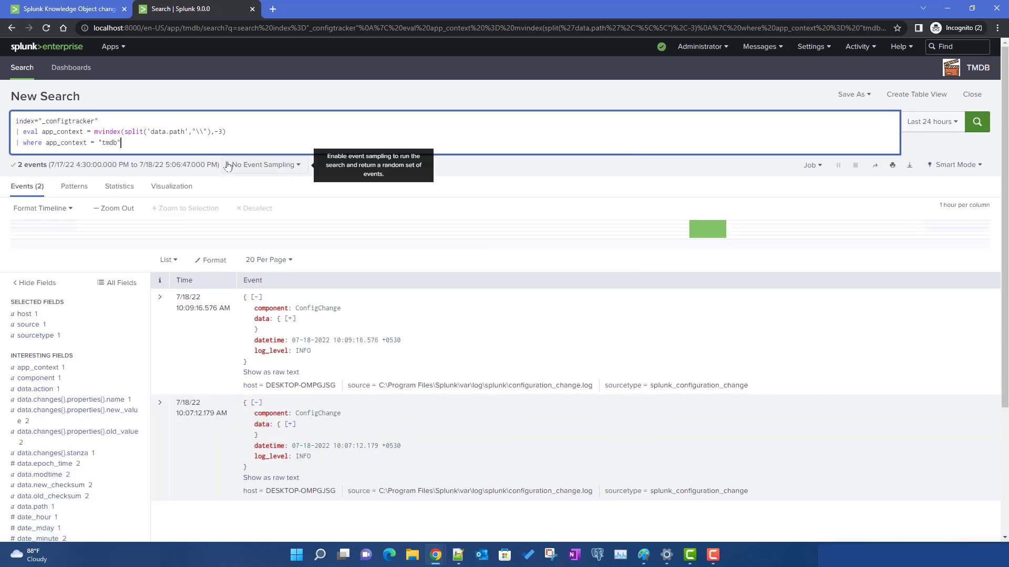
pyautogui.hotkey('ctrl', 'z')
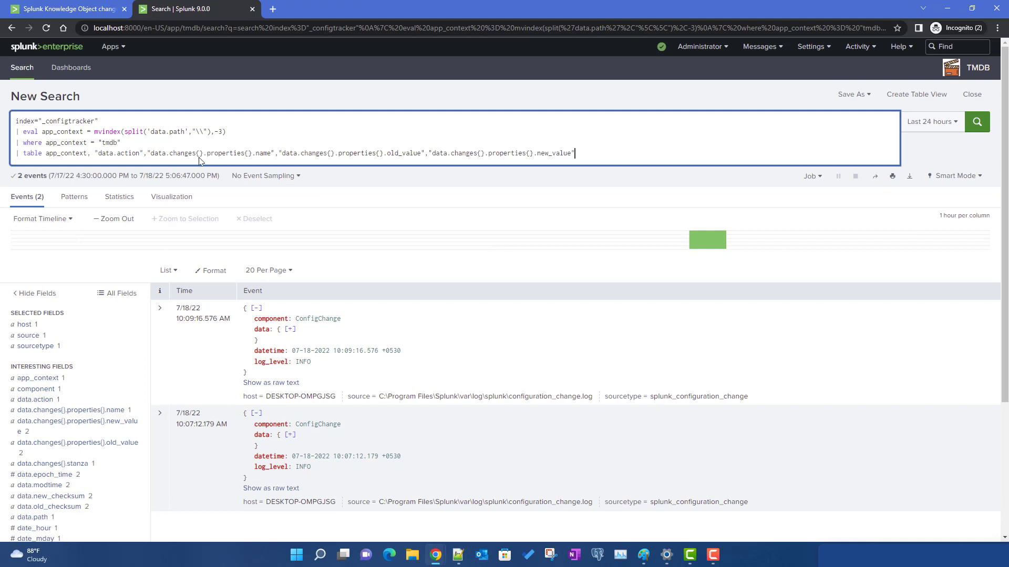
# Step: Compare the fields in the table command with the columns of the dashboard mockup in Paint, and return to the Splunk search
pyautogui.doubleClick(60, 154)
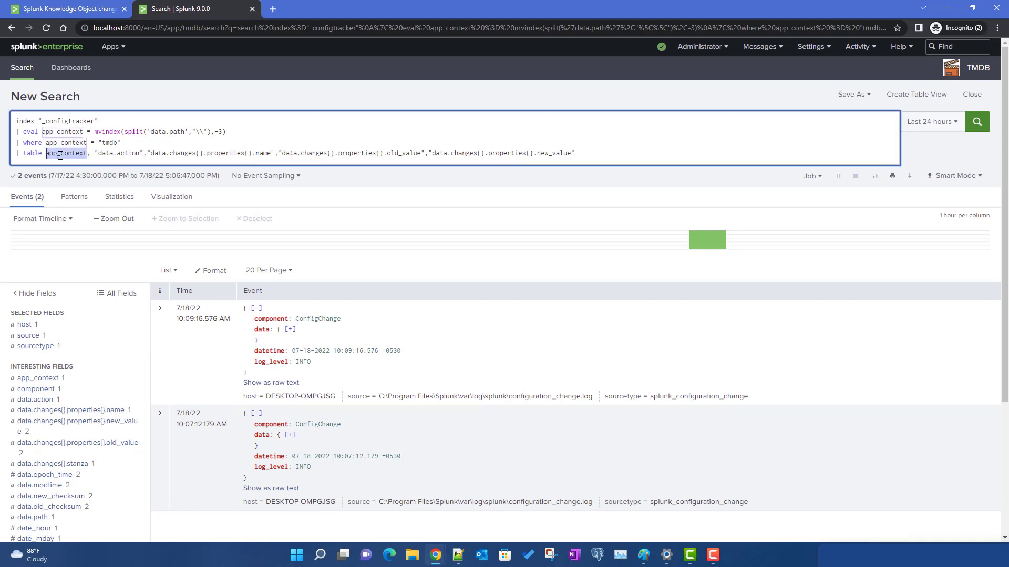
pyautogui.doubleClick(134, 154)
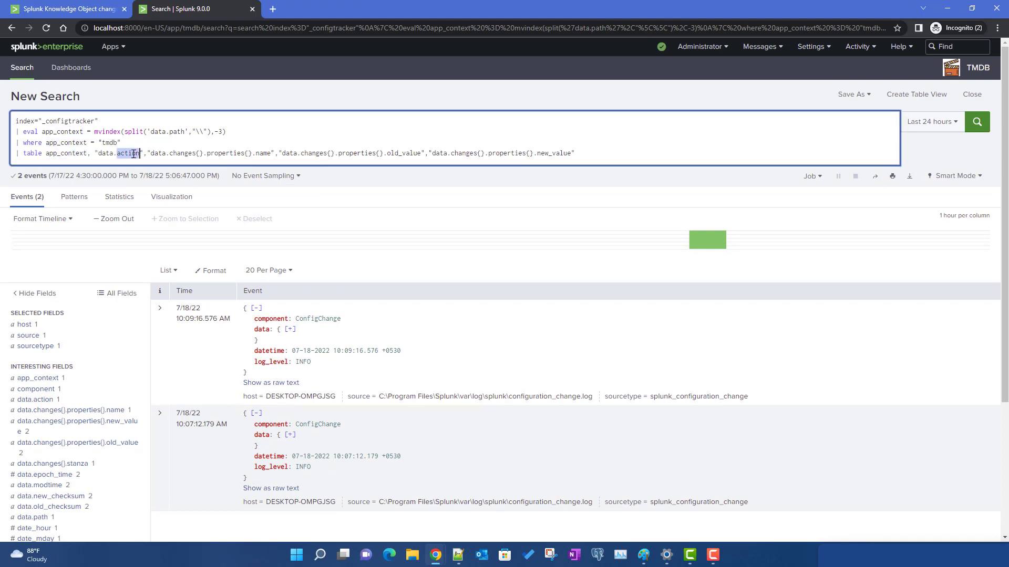
pyautogui.doubleClick(263, 153)
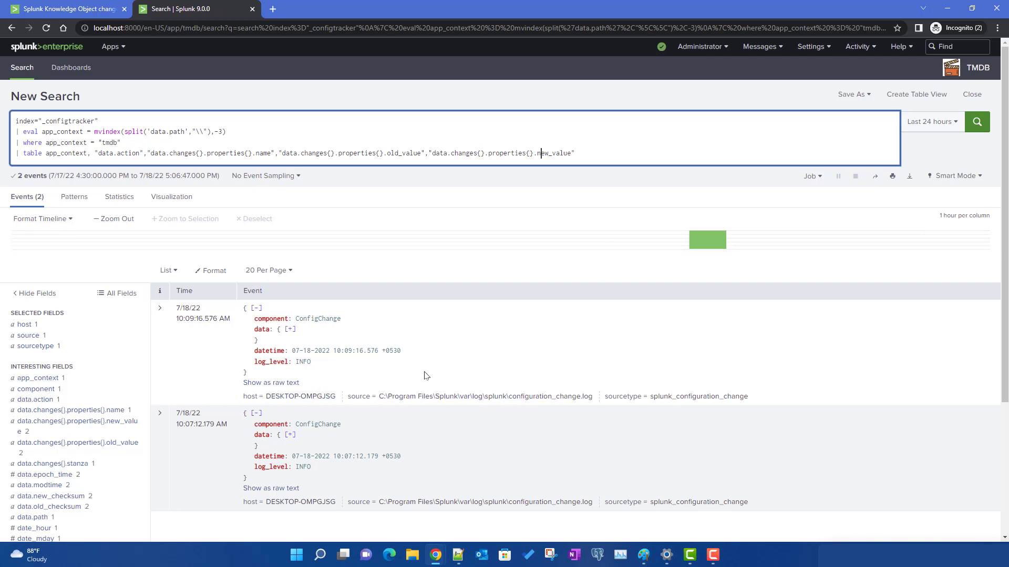
pyautogui.click(644, 555)
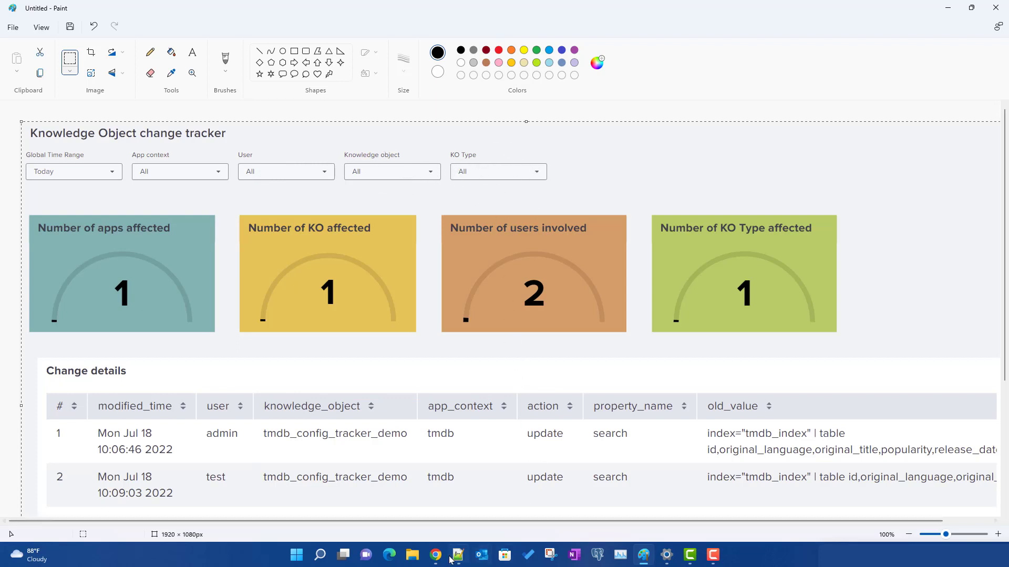
pyautogui.moveTo(437, 556)
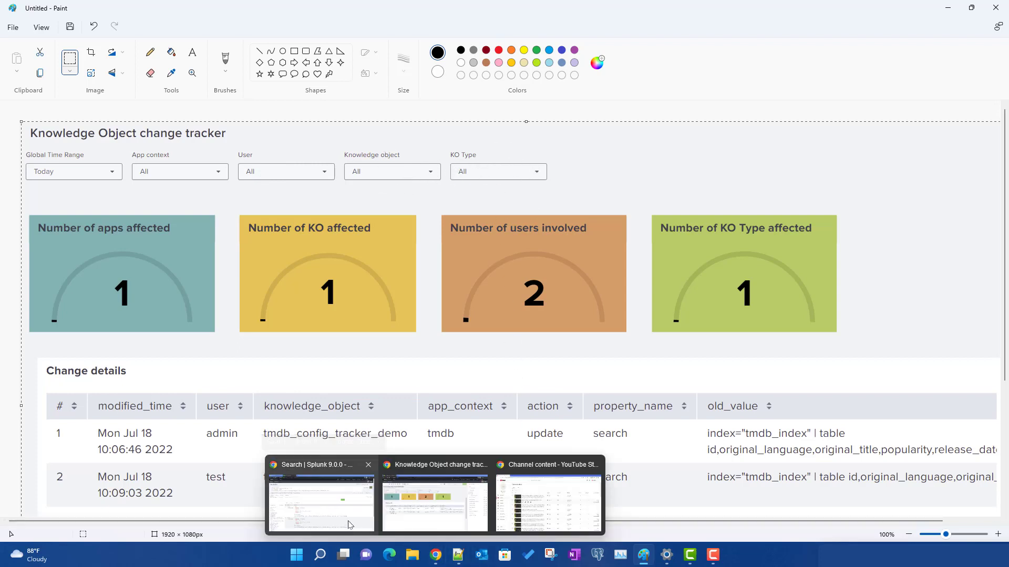
pyautogui.click(331, 513)
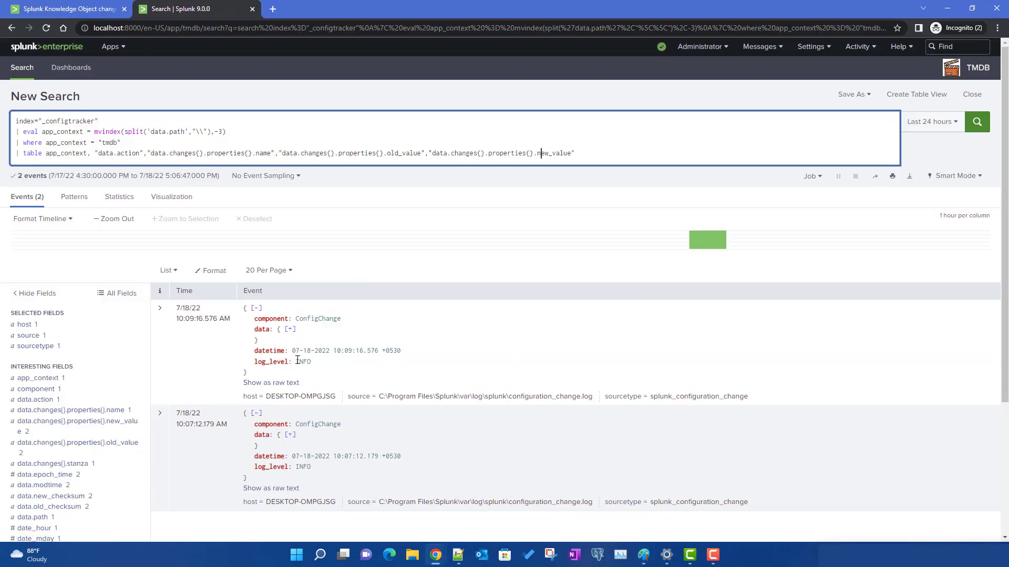
# Step: Expand the data and changes nodes of the first event and examine the stanza field and its value
pyautogui.click(290, 330)
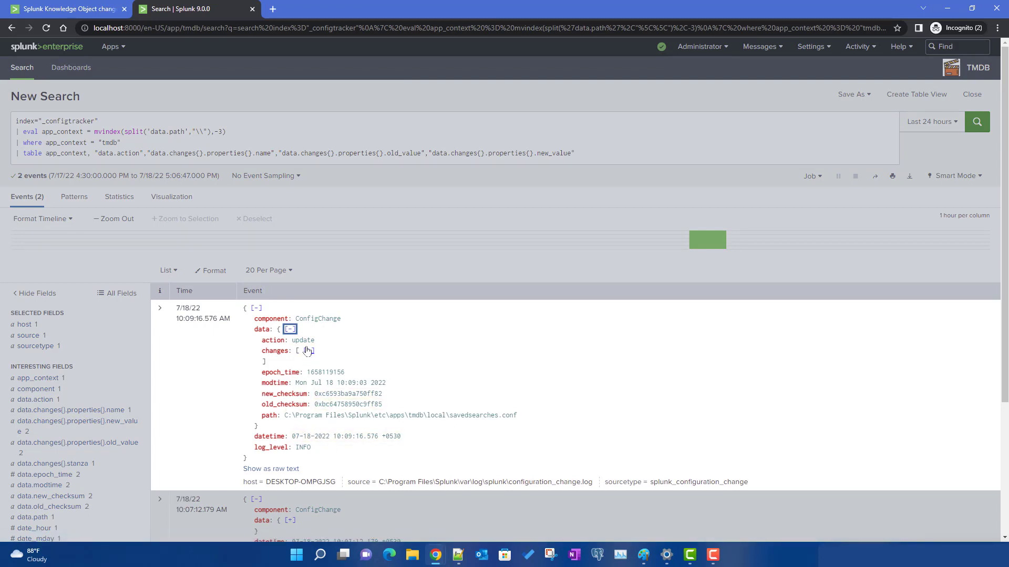
pyautogui.click(308, 350)
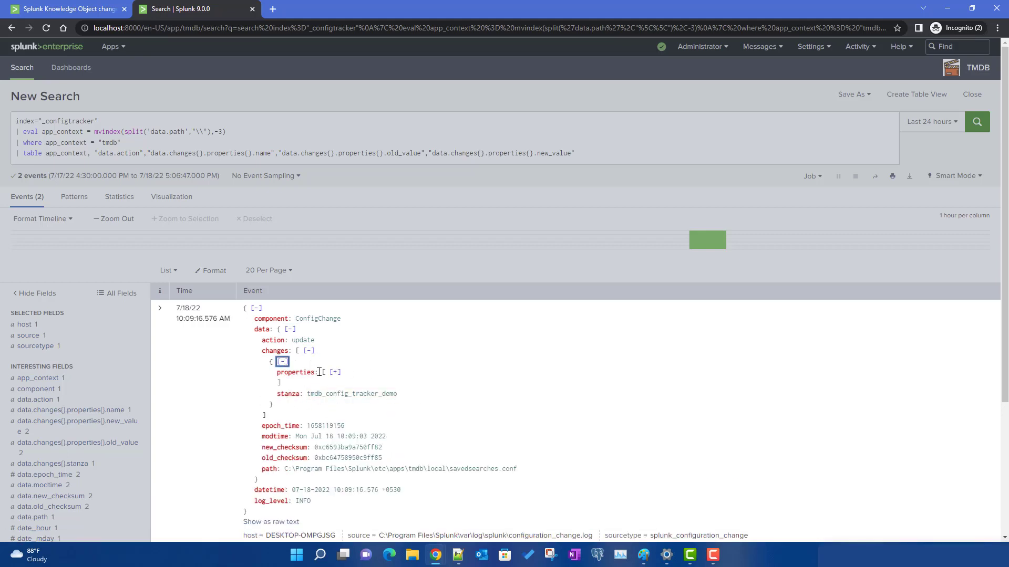
pyautogui.click(336, 374)
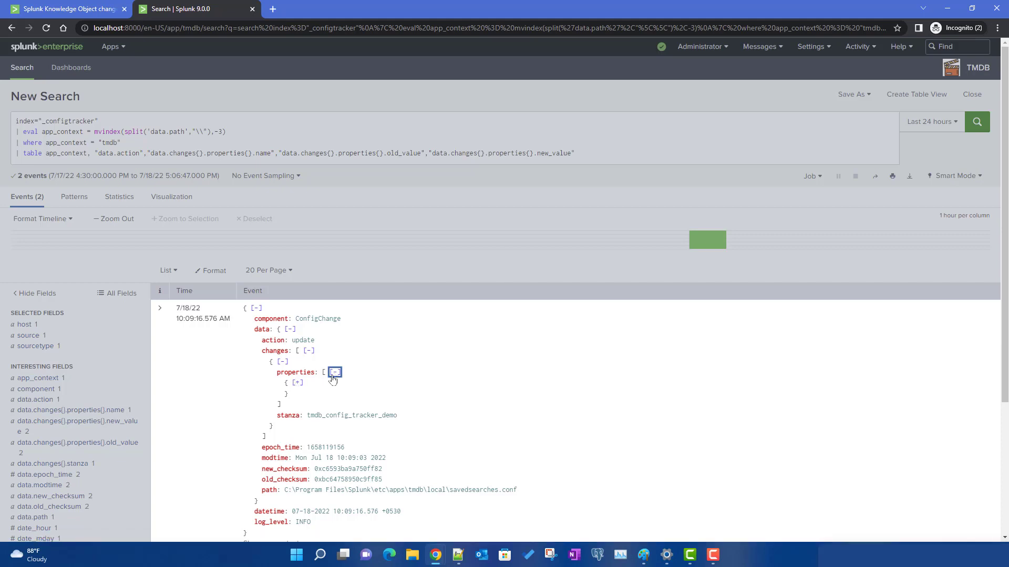
pyautogui.click(335, 373)
pyautogui.moveTo(275, 394); pyautogui.dragTo(427, 398)
pyautogui.click(426, 399)
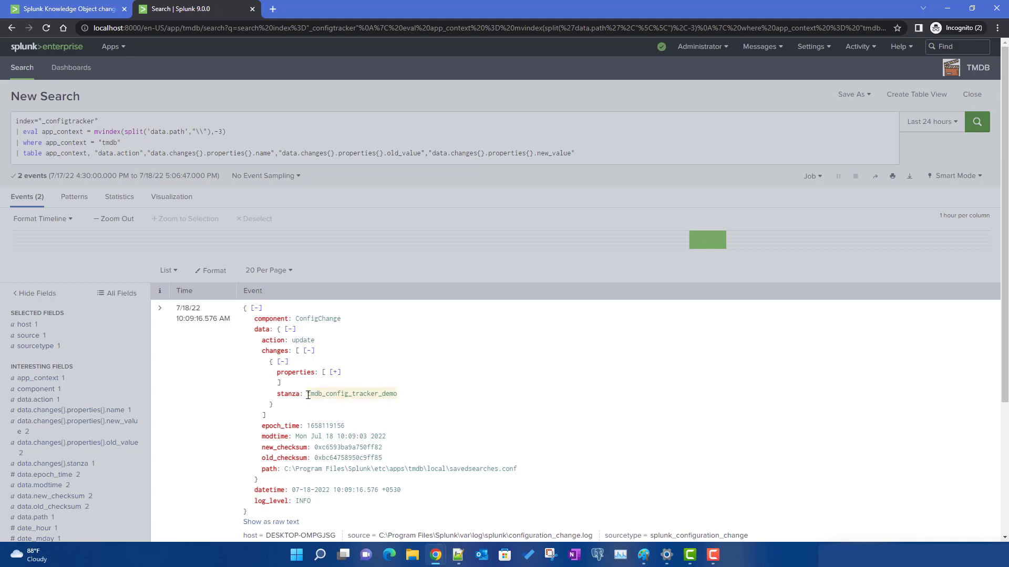
pyautogui.moveTo(308, 394); pyautogui.dragTo(405, 401)
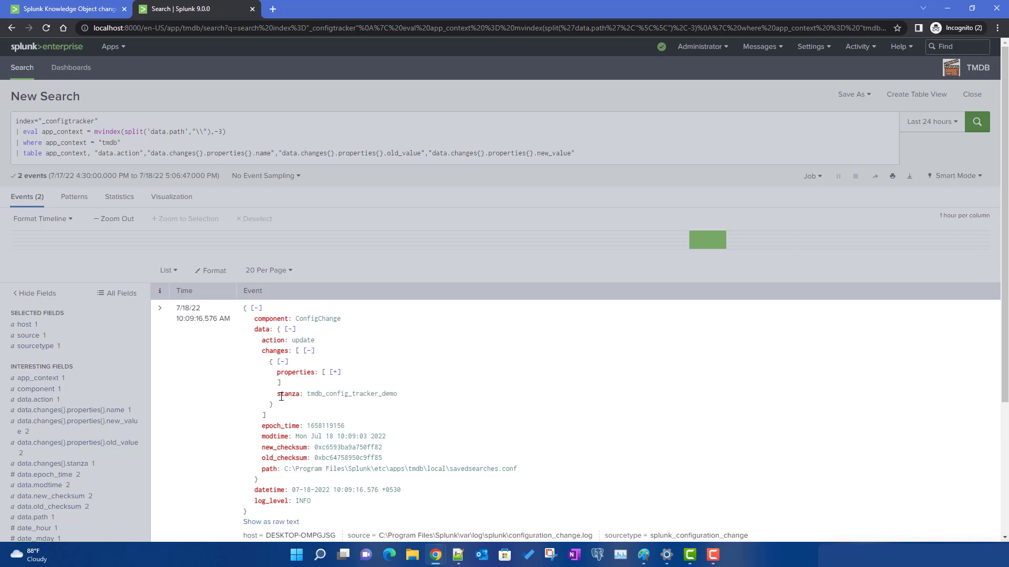
pyautogui.doubleClick(281, 395)
# Step: Copy the data.changes{}.stanza field name from the interesting fields and append it, quoted and comma-separated, to the table command
pyautogui.scroll(-2, 91, 420)
pyautogui.click(88, 419)
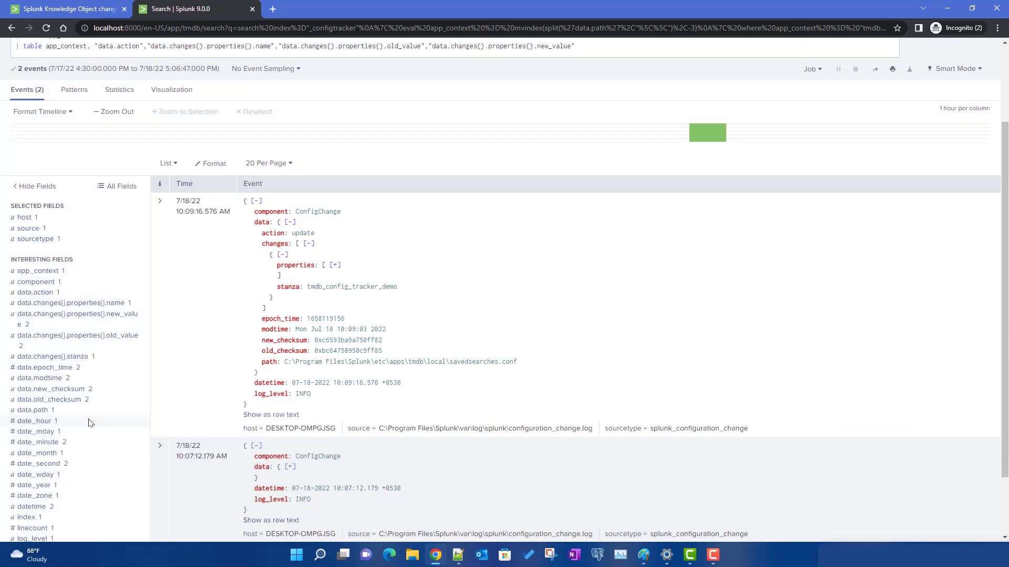
pyautogui.click(53, 356)
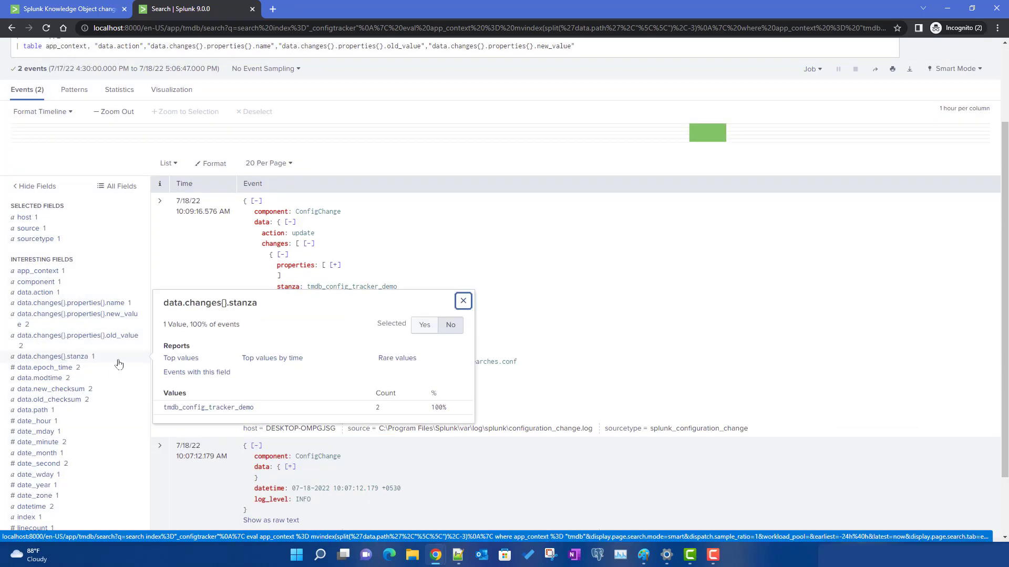
pyautogui.moveTo(266, 306); pyautogui.dragTo(159, 308)
pyautogui.hotkey('ctrl', 'c')
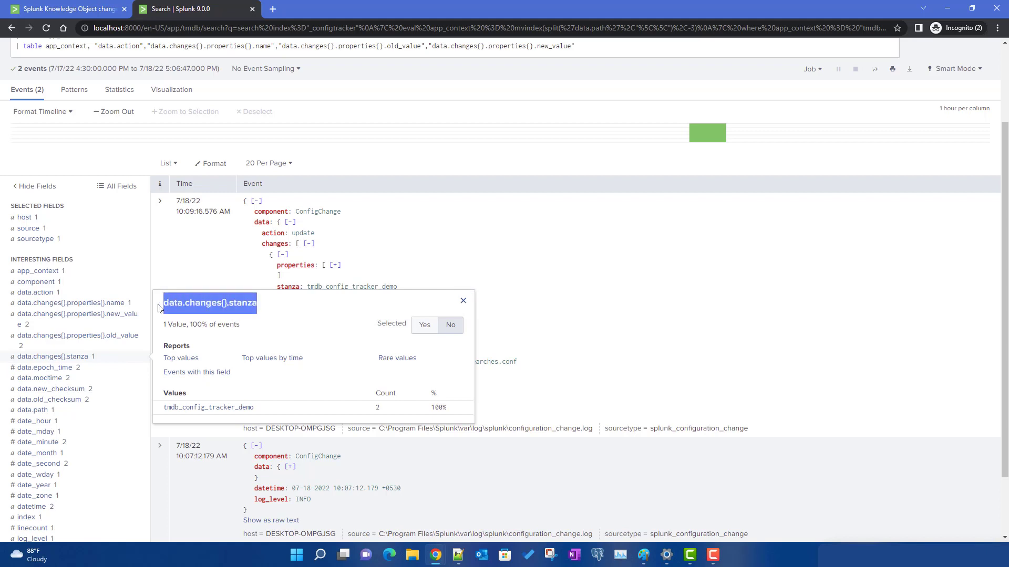
pyautogui.scroll(3, 331, 331)
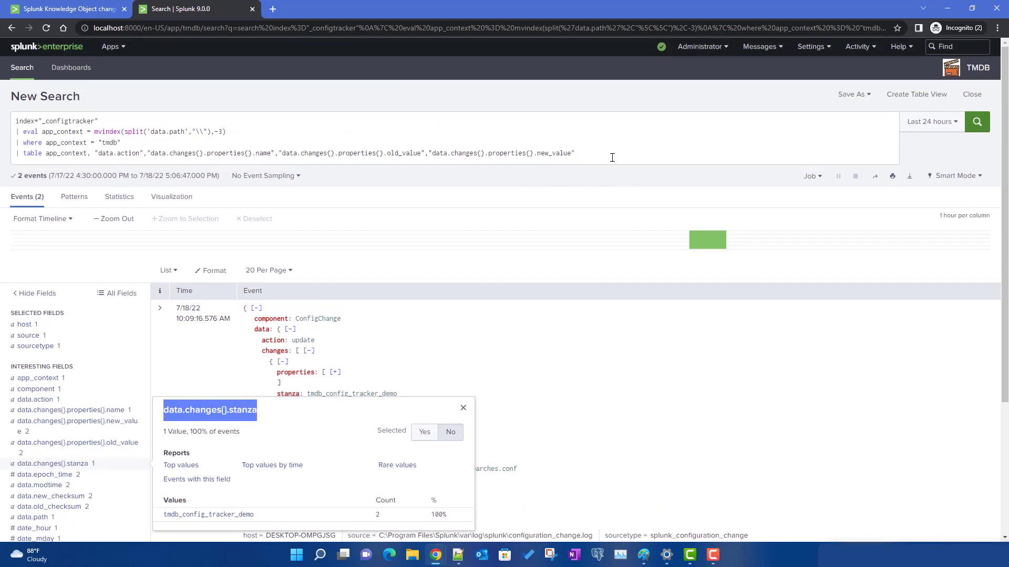
pyautogui.click(700, 164)
pyautogui.write('"')
pyautogui.hotkey('ctrl', 'v')
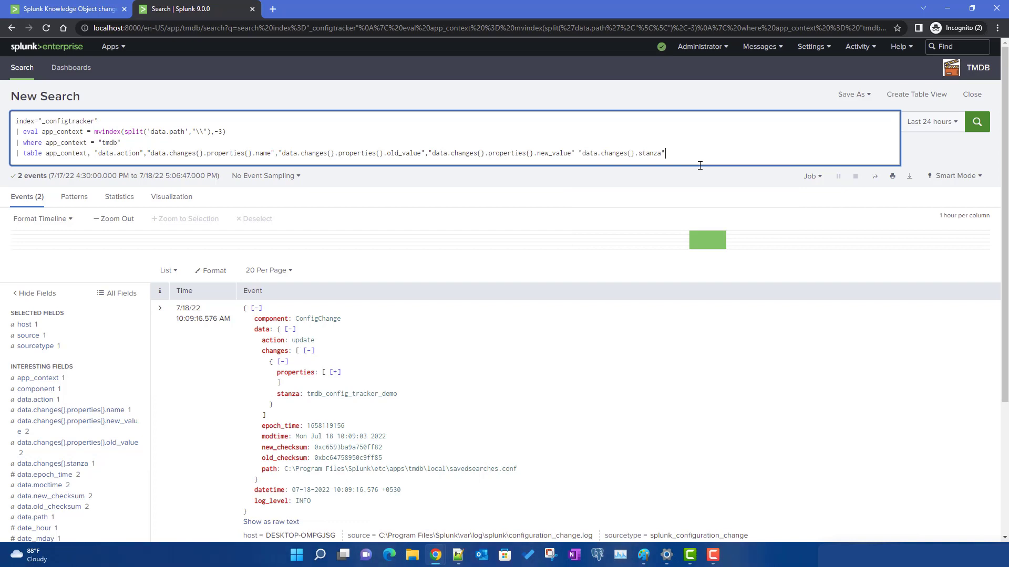
pyautogui.click(578, 152)
pyautogui.write(',')
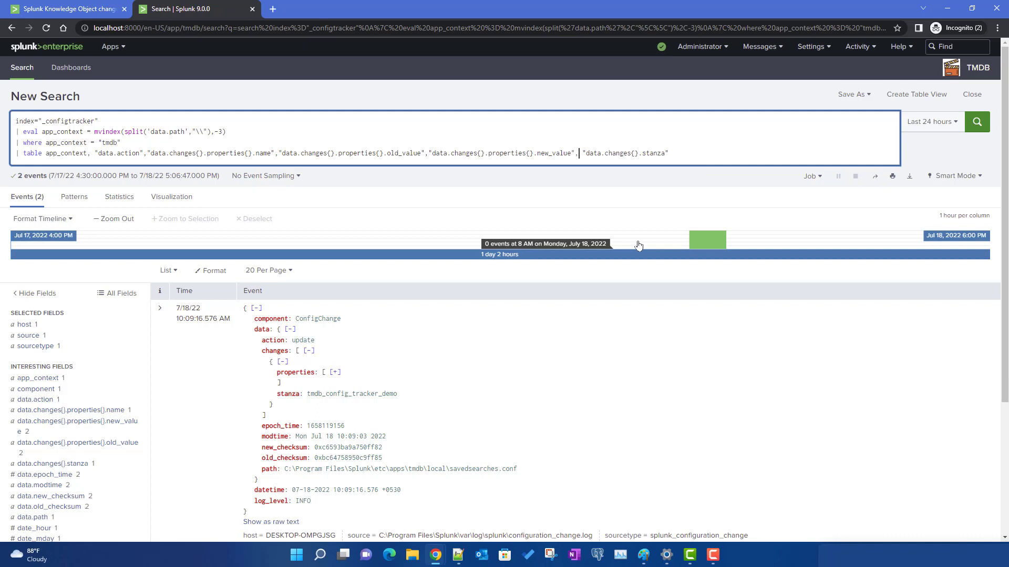
# Step: Examine the savedsearches.conf file name at the end of the first event's path value
pyautogui.scroll(-1, 580, 414)
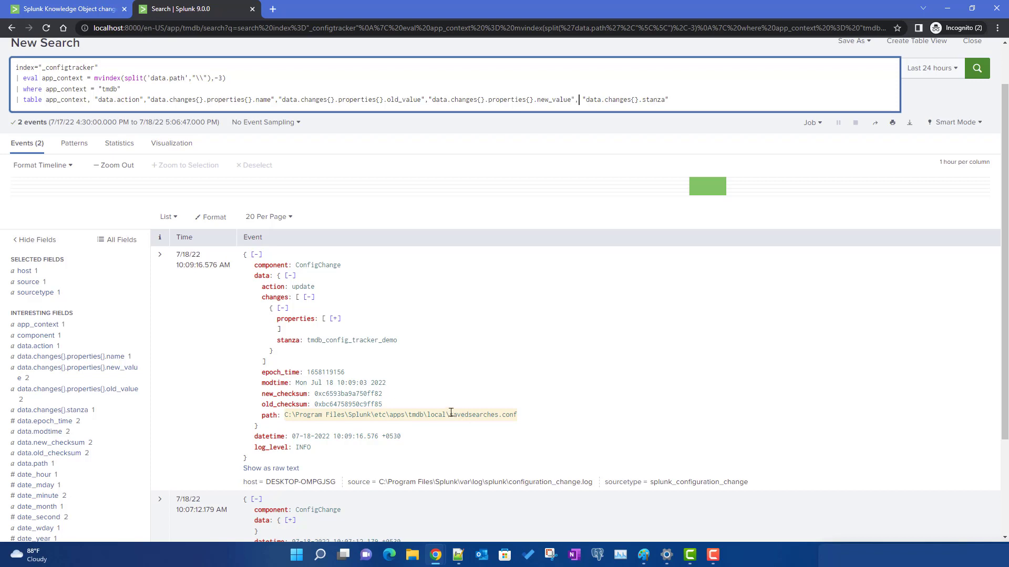
pyautogui.moveTo(450, 415); pyautogui.dragTo(518, 415)
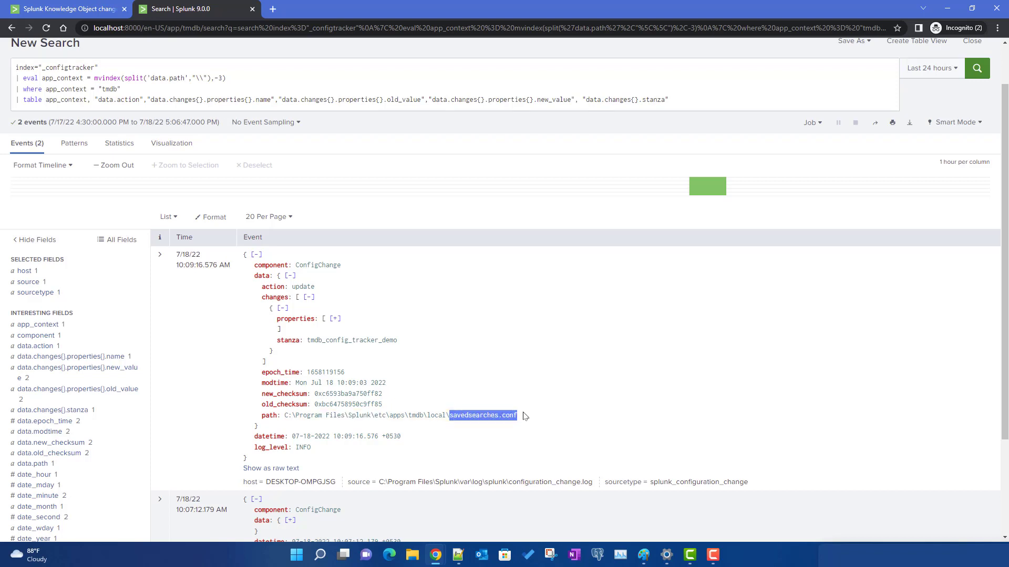
pyautogui.doubleClick(482, 419)
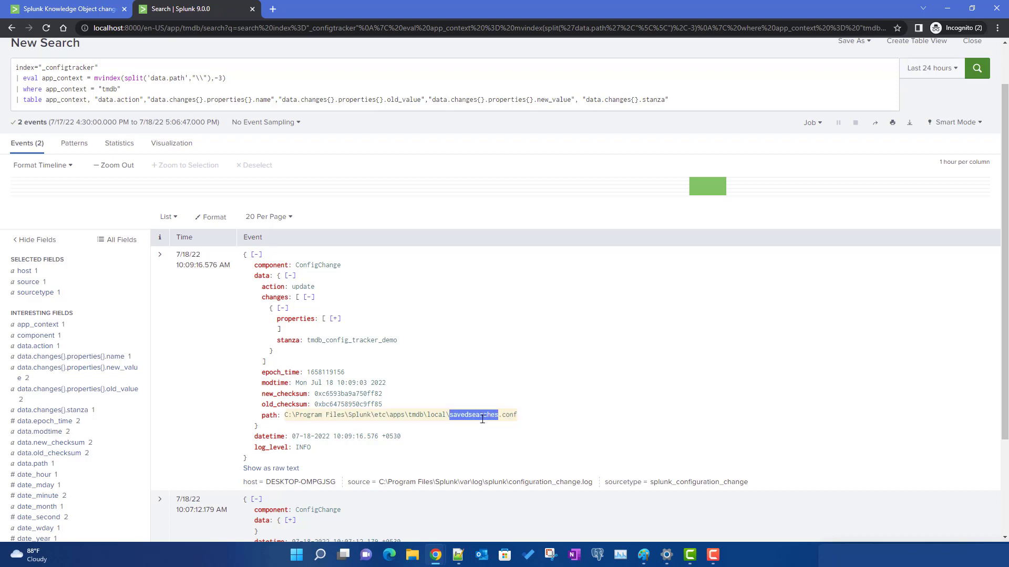
pyautogui.doubleClick(474, 419)
# Step: Duplicate the app_context eval line of the search directly beneath itself
pyautogui.click(16, 80)
pyautogui.keyDown('shift'); pyautogui.click(254, 79); pyautogui.keyUp('shift')
pyautogui.hotkey('ctrl', 'c')
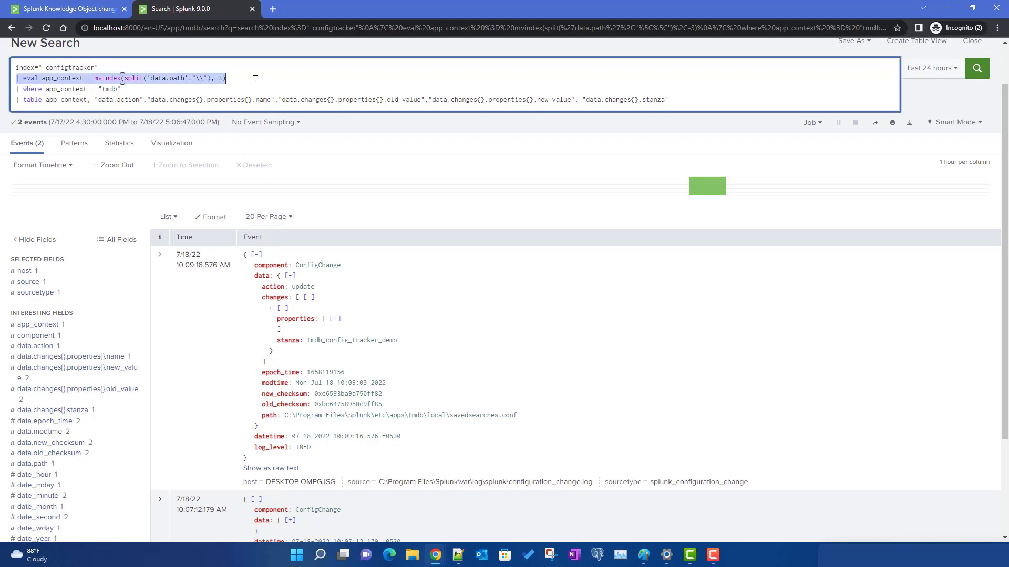
pyautogui.click(255, 79)
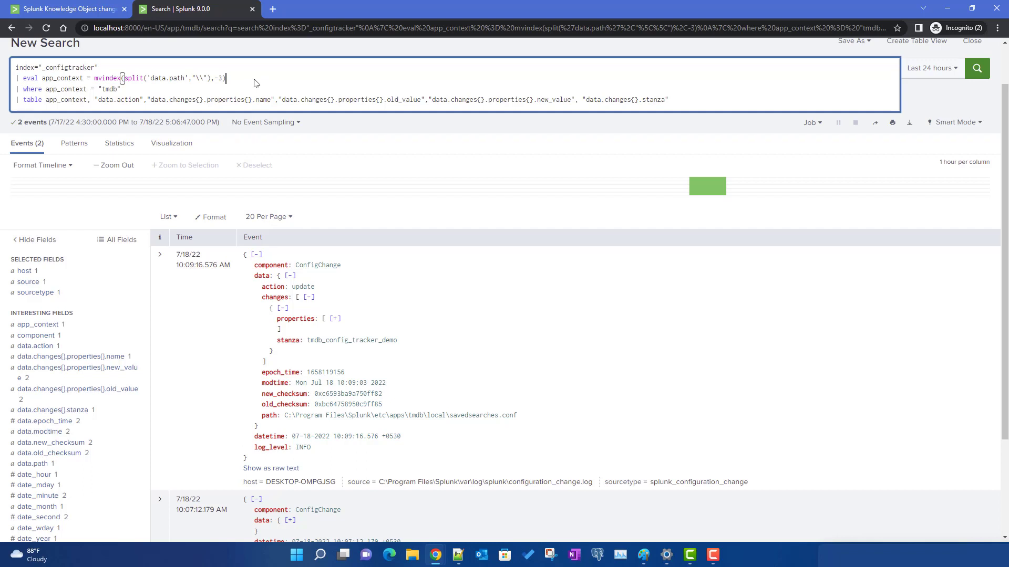
pyautogui.press('Return')
pyautogui.hotkey('ctrl', 'v')
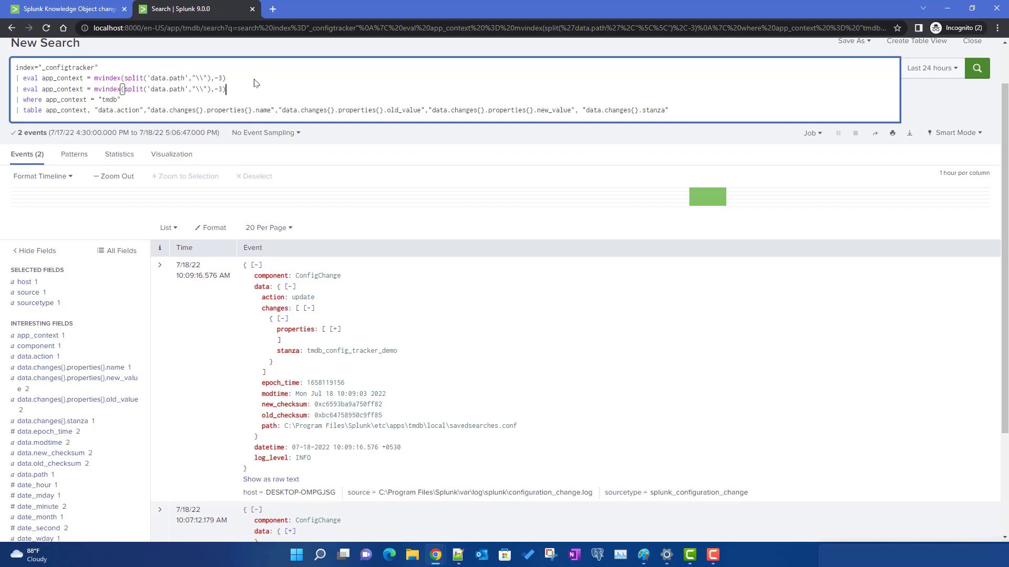
# Step: Change the duplicated eval line to compute ko_type and set its mvindex position to -1
pyautogui.doubleClick(61, 88)
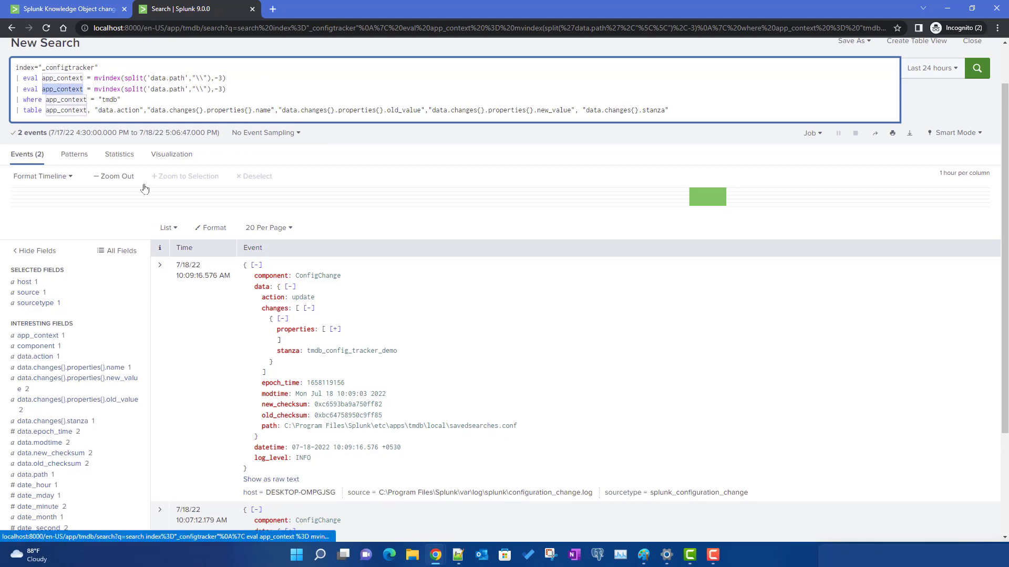
pyautogui.write('KO')
pyautogui.press('BackSpace')
pyautogui.press('BackSpace')
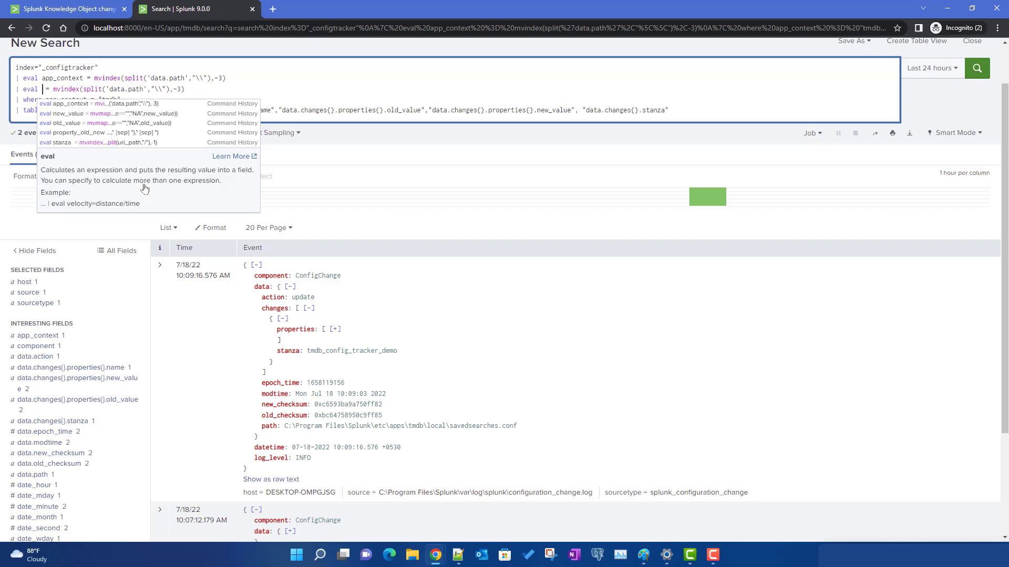
pyautogui.write('ko_type')
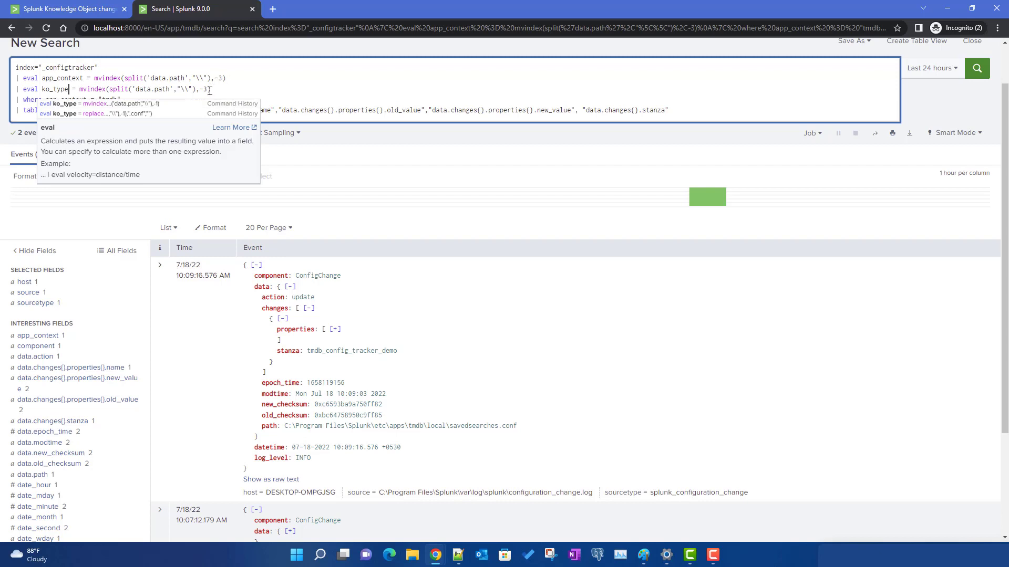
pyautogui.click(208, 90)
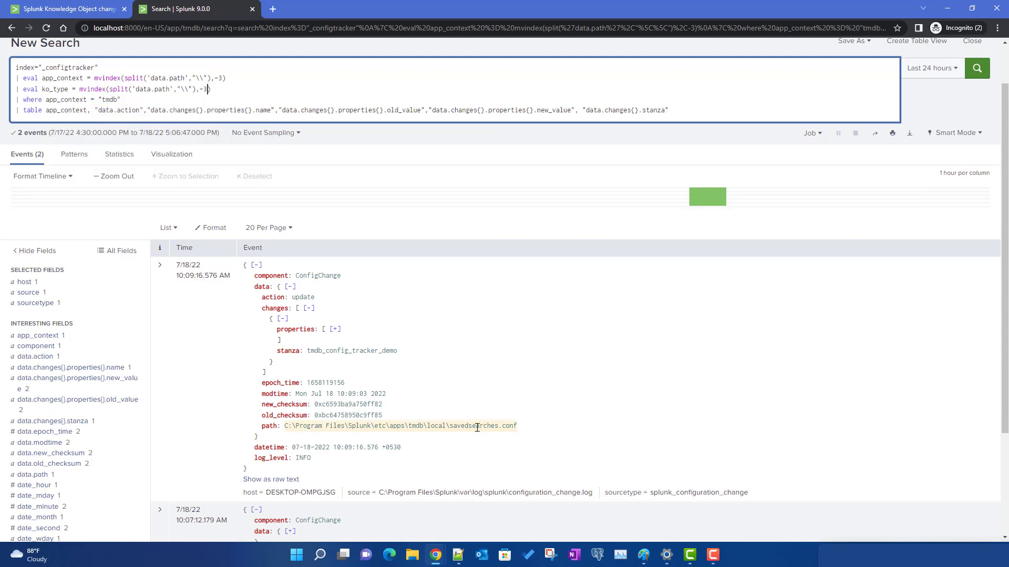
pyautogui.press('BackSpace')
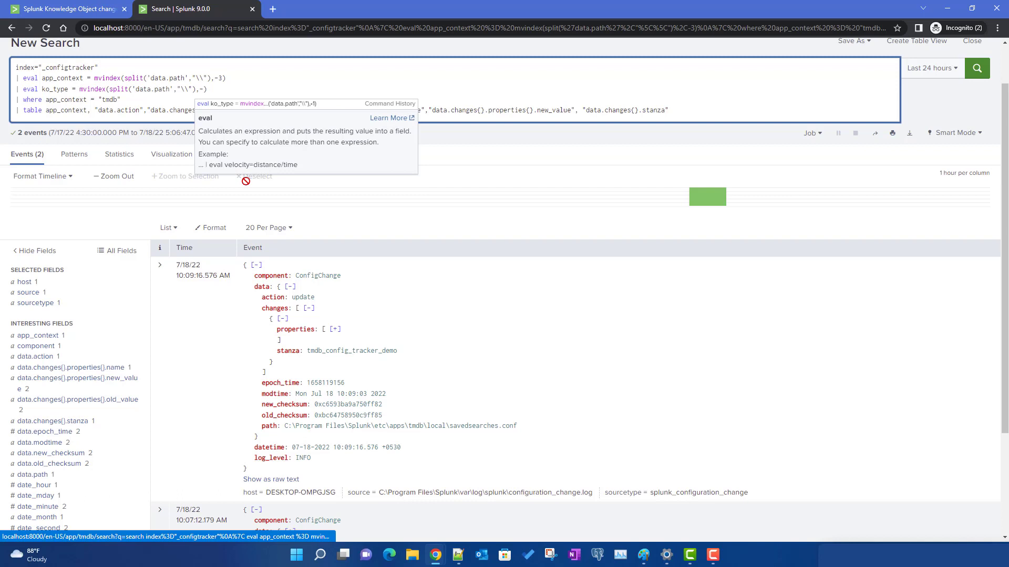
pyautogui.write('1')
# Step: Append ko_type, comma-separated, to the end of the table command and run the search
pyautogui.doubleClick(53, 91)
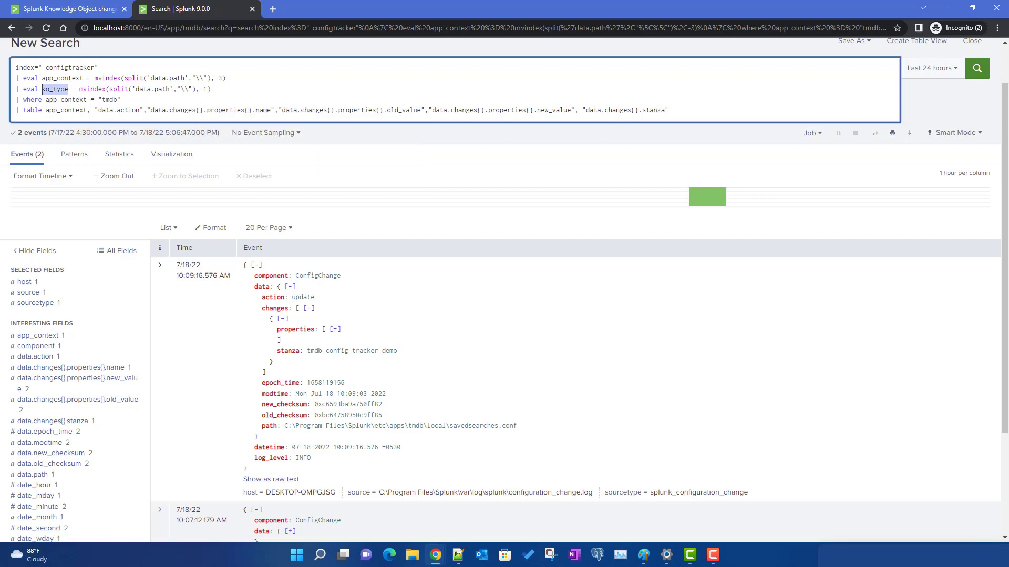
pyautogui.click(721, 116)
pyautogui.write(', ko_type')
pyautogui.press('Return')
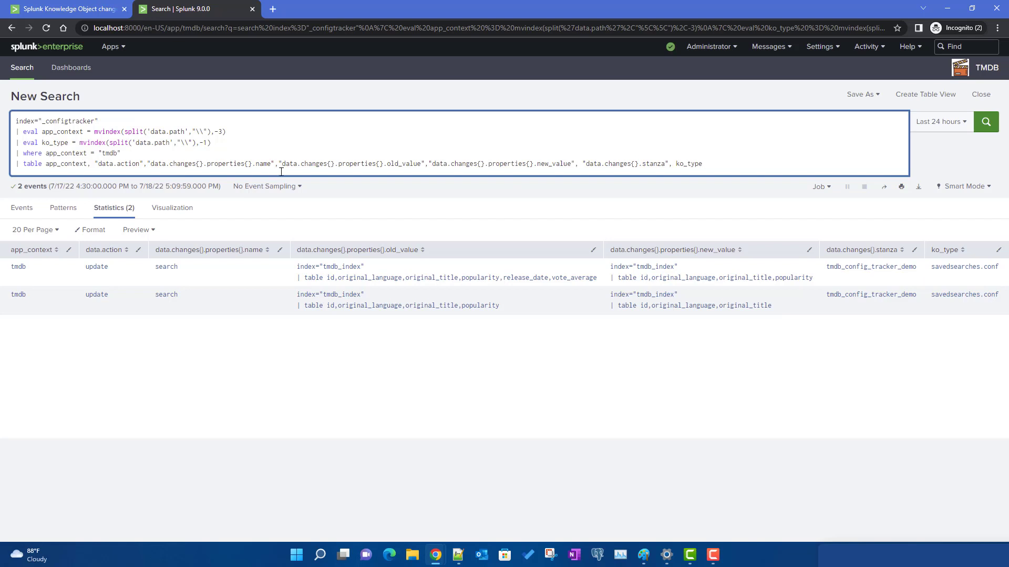
# Step: Wrap the ko_type expression in replace() to swap ".conf" for an empty string, and rerun the search
pyautogui.write('replace')
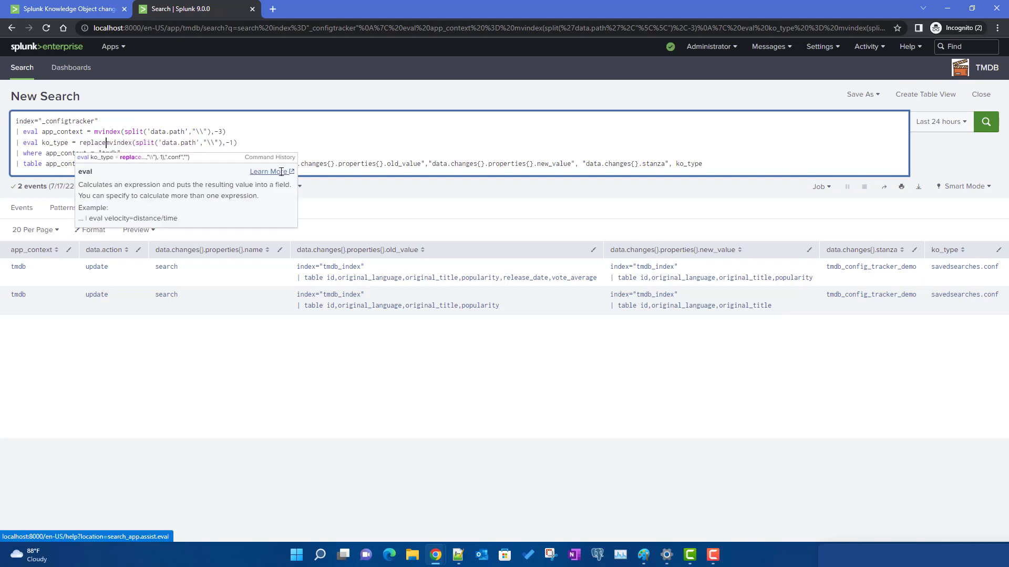
pyautogui.write('(')
pyautogui.press('End')
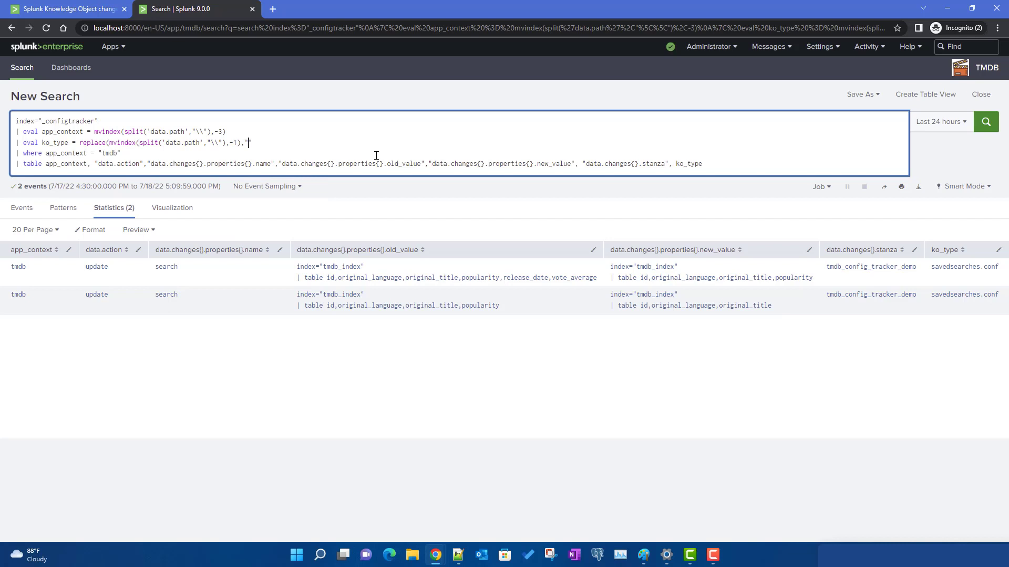
pyautogui.write(',".conf","")')
pyautogui.press('Return')
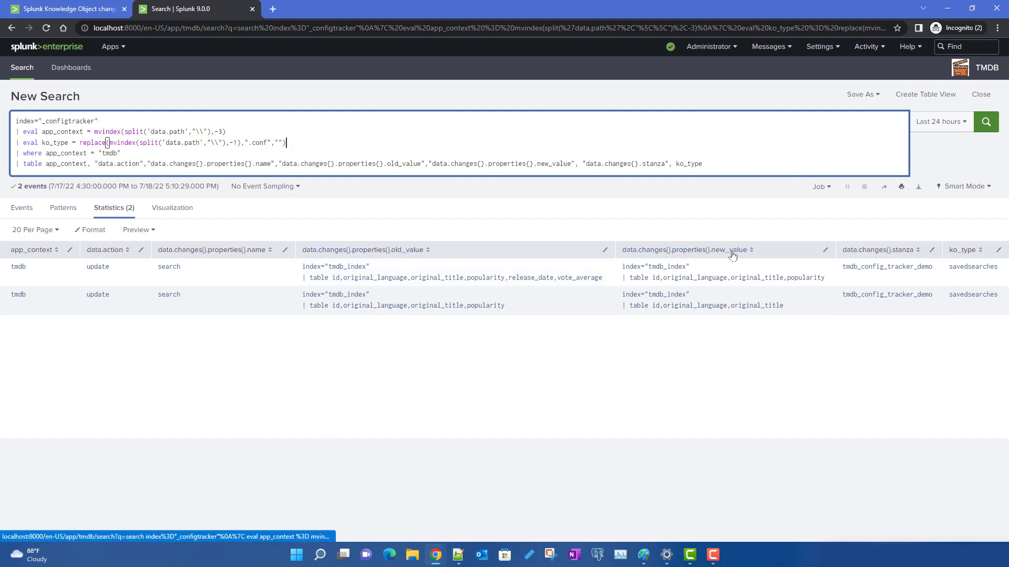
# Step: Set the search time range to Last 30 days and look through the resulting rows
pyautogui.click(946, 126)
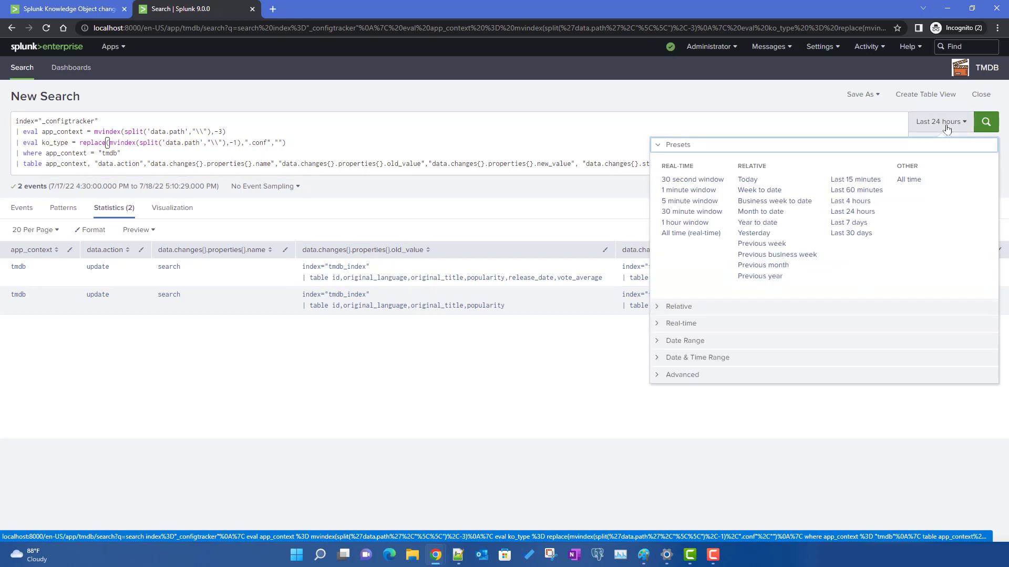
pyautogui.click(850, 235)
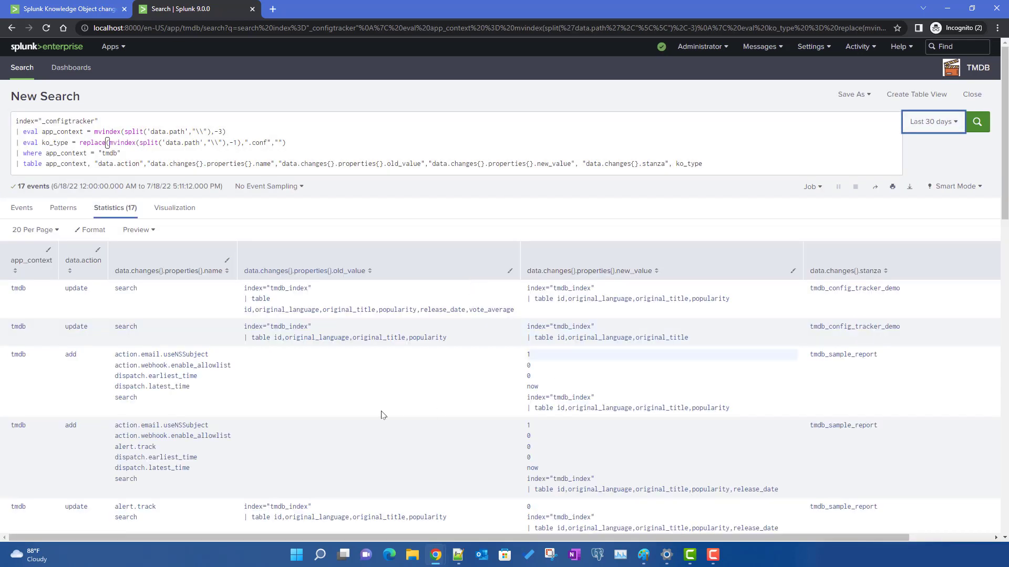
pyautogui.scroll(-3, 383, 415)
pyautogui.scroll(1, 382, 405)
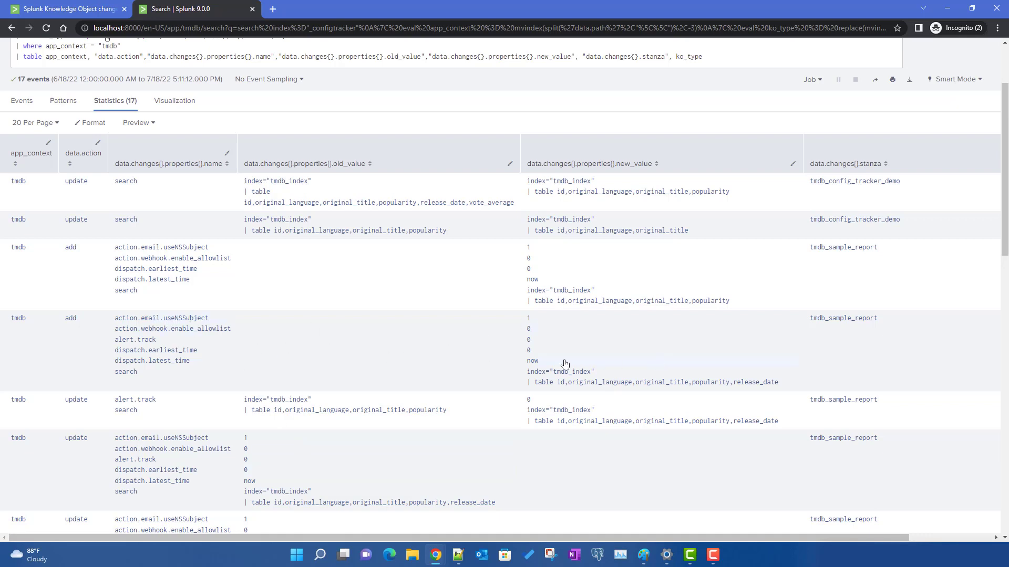
# Step: Compare the search results with the Change details table of the mockup in Paint, and return to the Splunk search
pyautogui.click(643, 555)
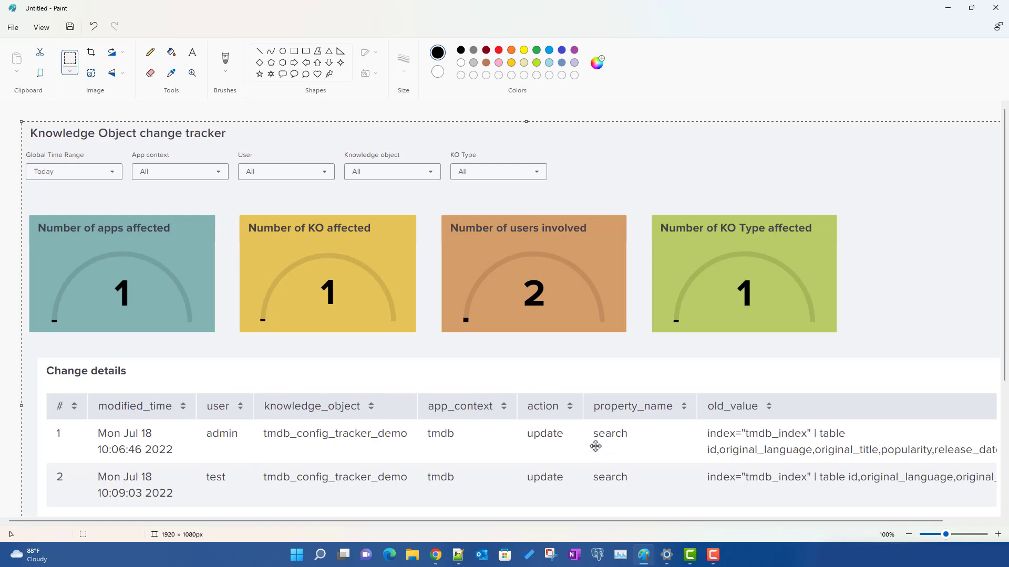
pyautogui.moveTo(441, 563)
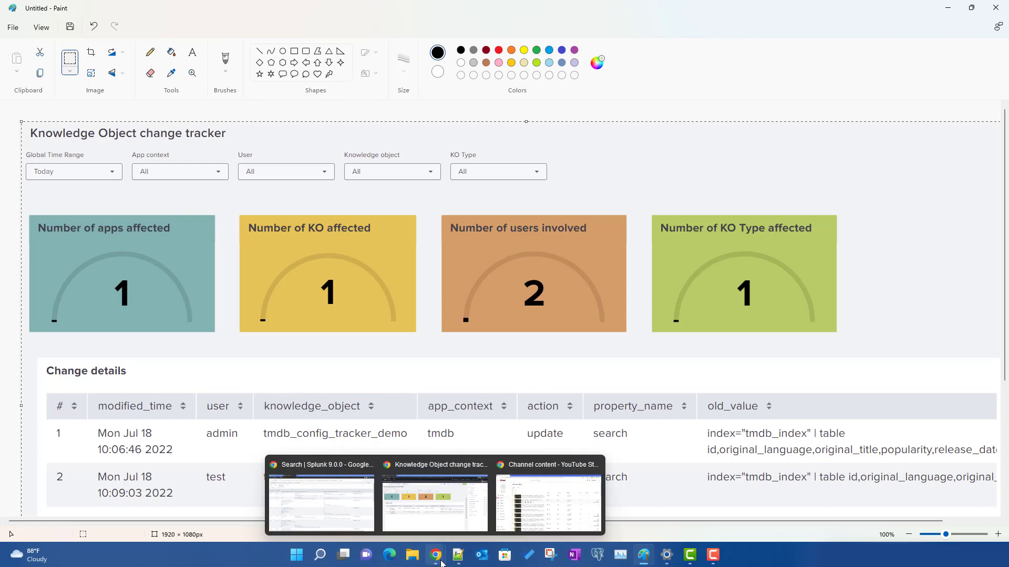
pyautogui.click(345, 532)
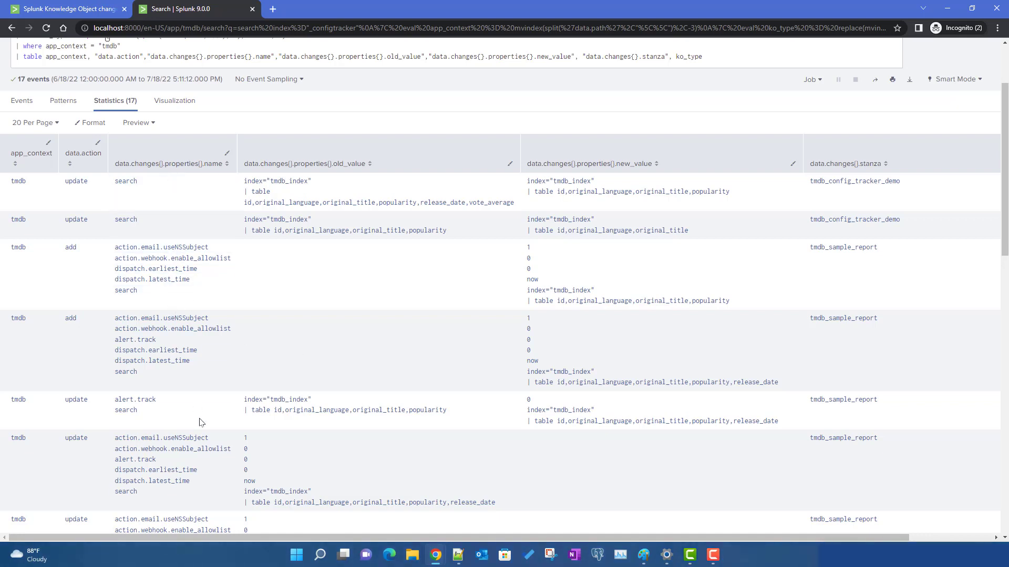
# Step: Add a new line after the table command that starts the expression "| eval property_old_new = mvzip("
pyautogui.scroll(1, 475, 421)
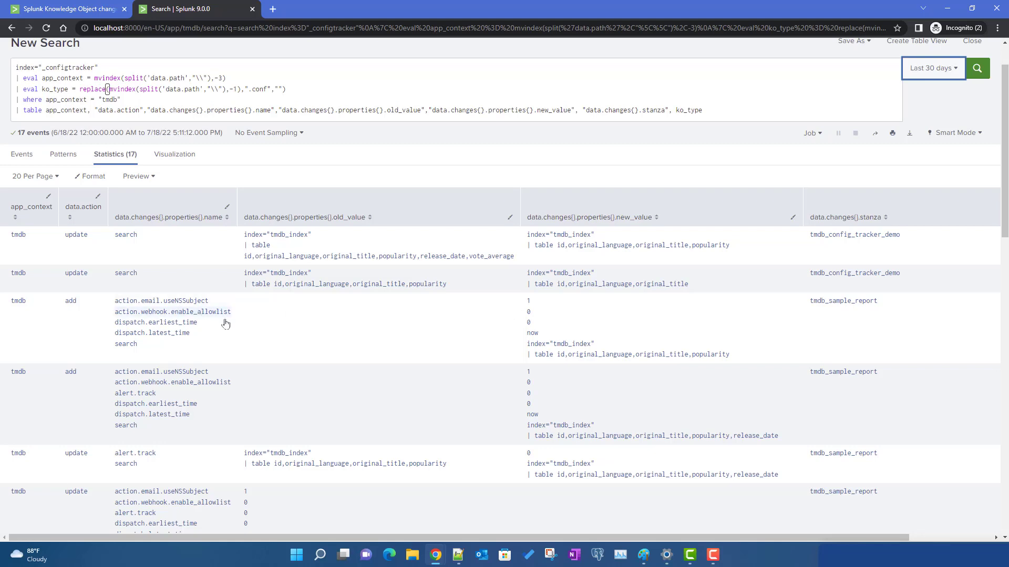
pyautogui.click(735, 109)
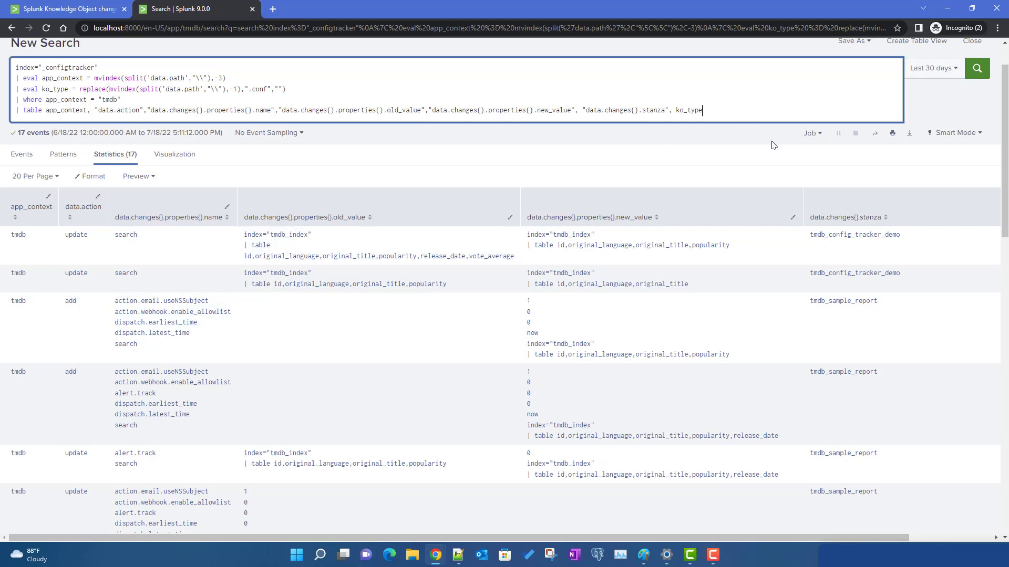
pyautogui.hotkey('shift', 'Return')
pyautogui.write('| ')
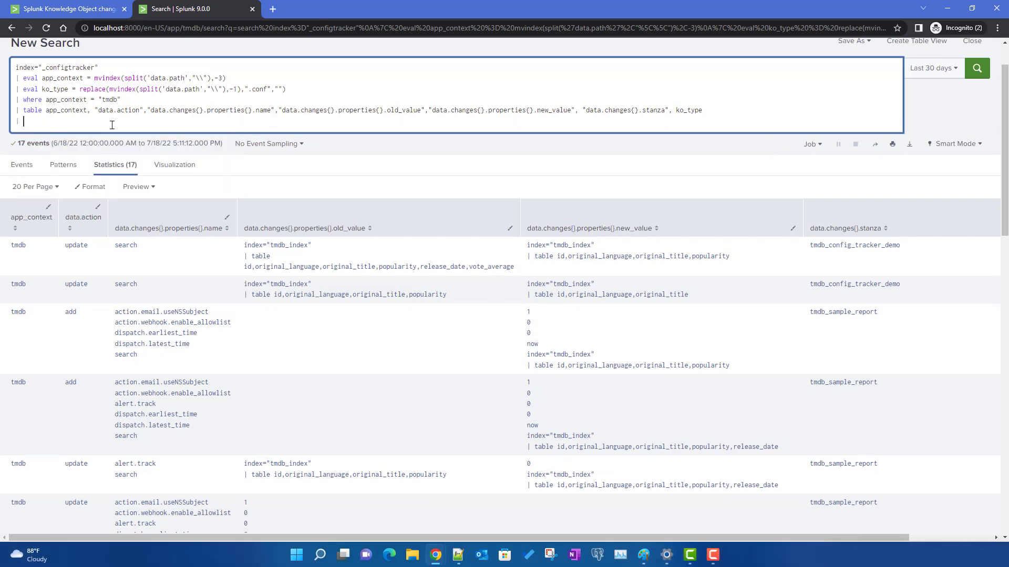
pyautogui.write('eval')
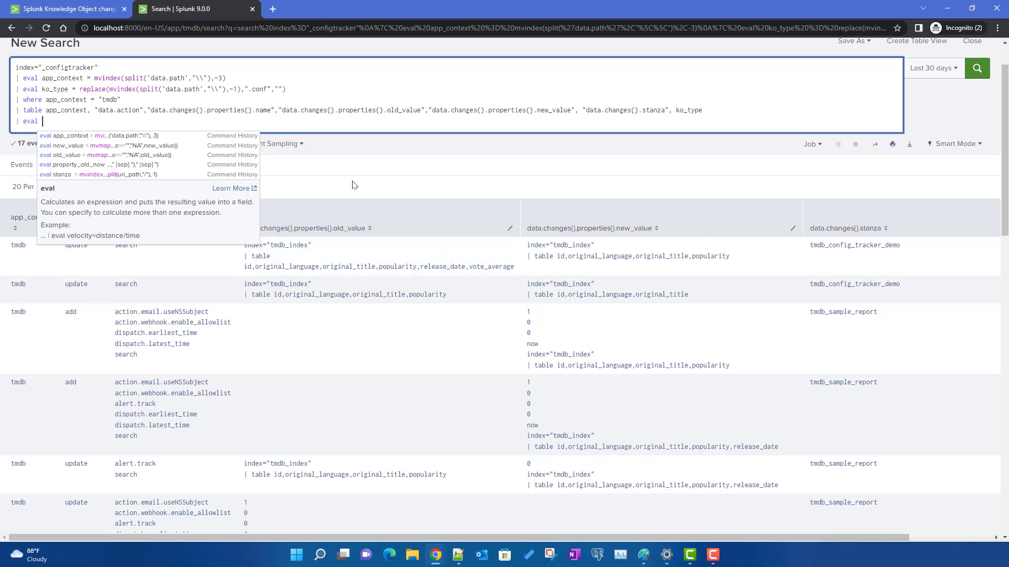
pyautogui.write('propert')
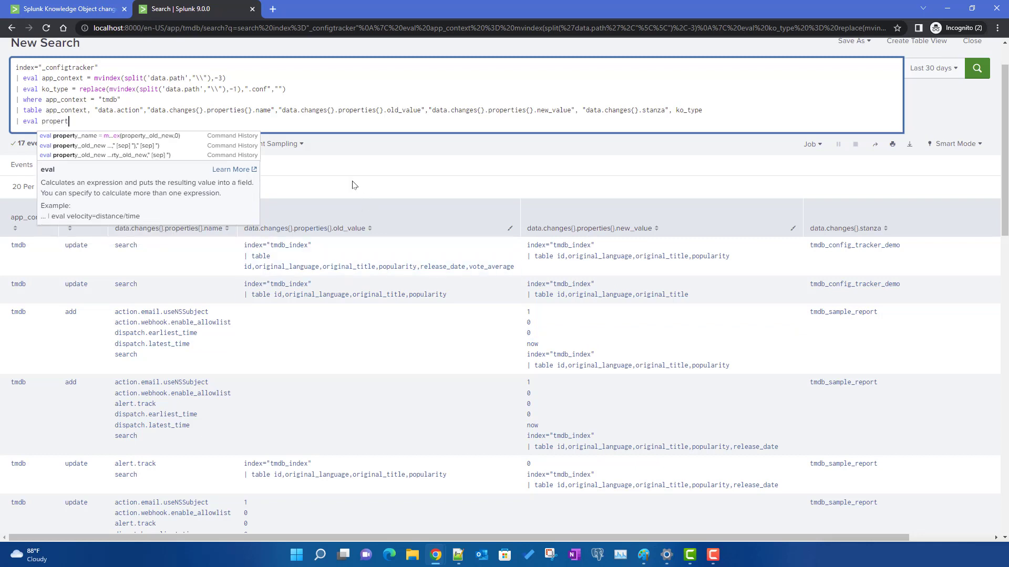
pyautogui.write('y_old_n')
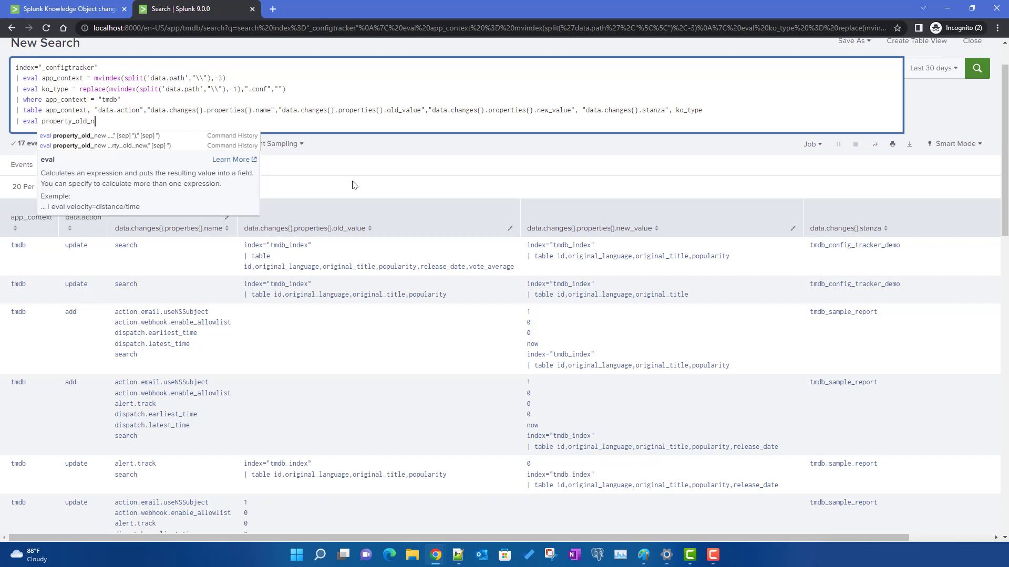
pyautogui.write('ew = ')
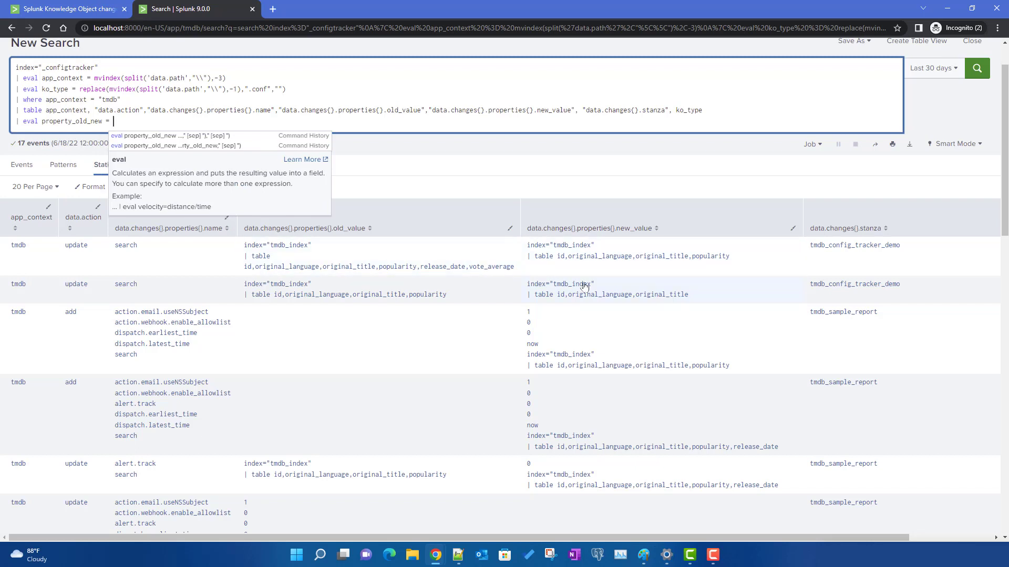
pyautogui.write('mvz')
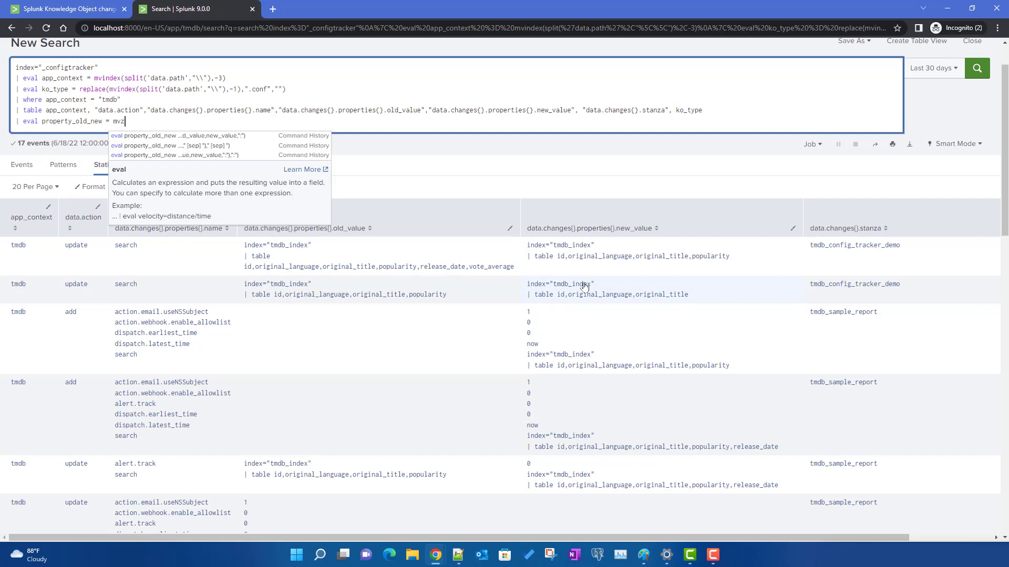
pyautogui.write('ip(')
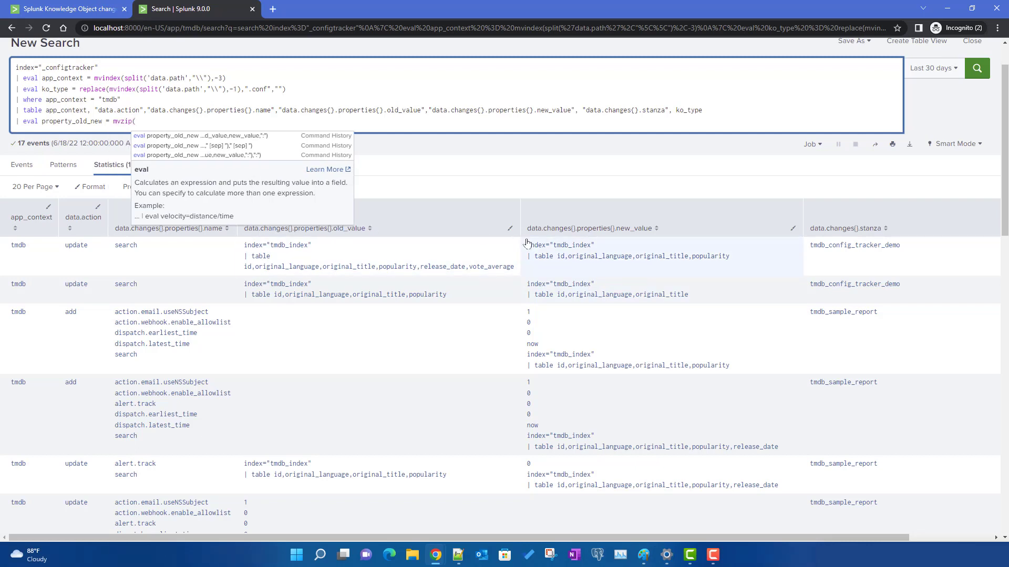
pyautogui.click(411, 129)
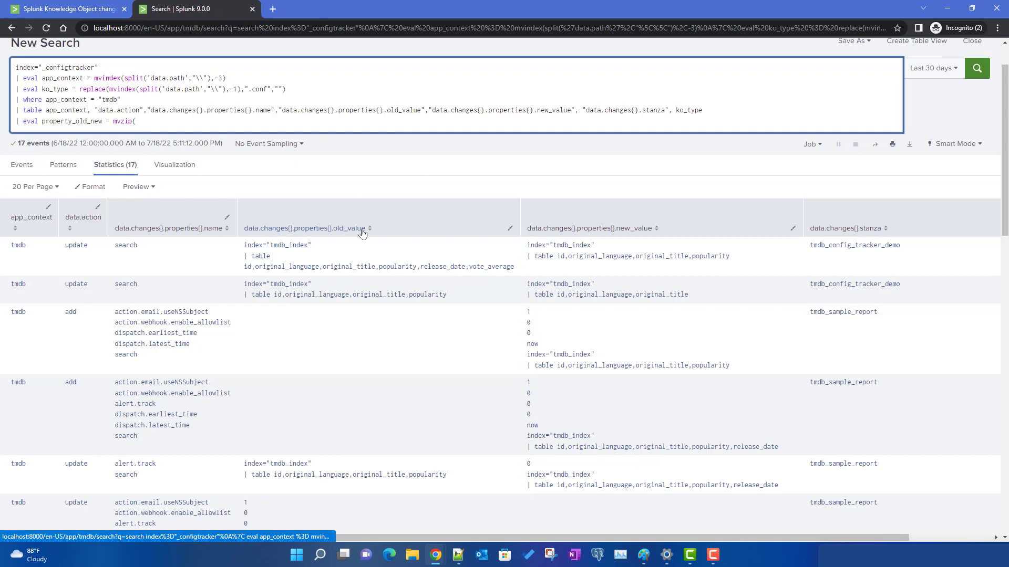
# Step: Insert a rename command between the table and property_old_new lines, renaming "data.action" as action and ending with a comma
pyautogui.click(871, 108)
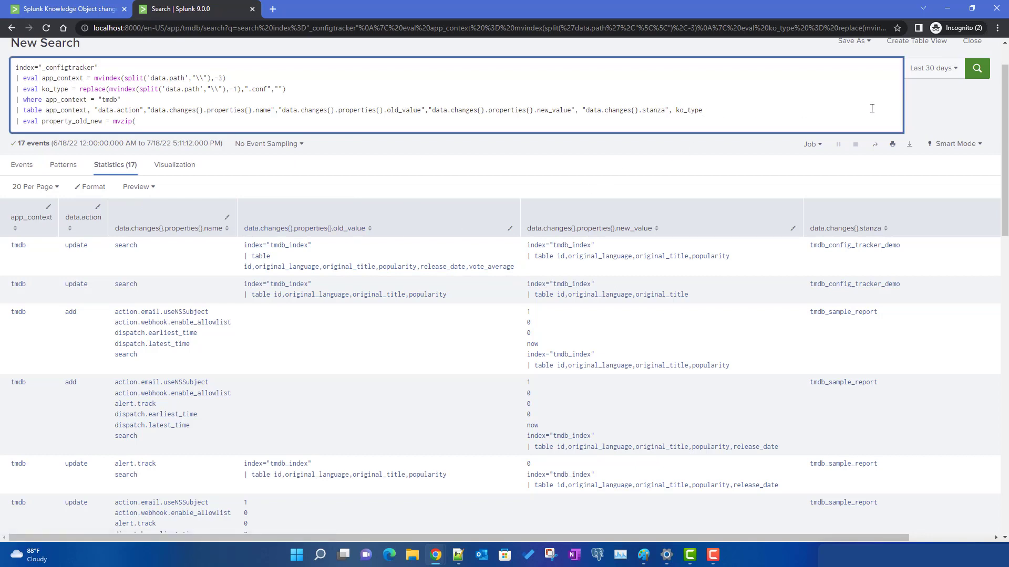
pyautogui.write('| rename')
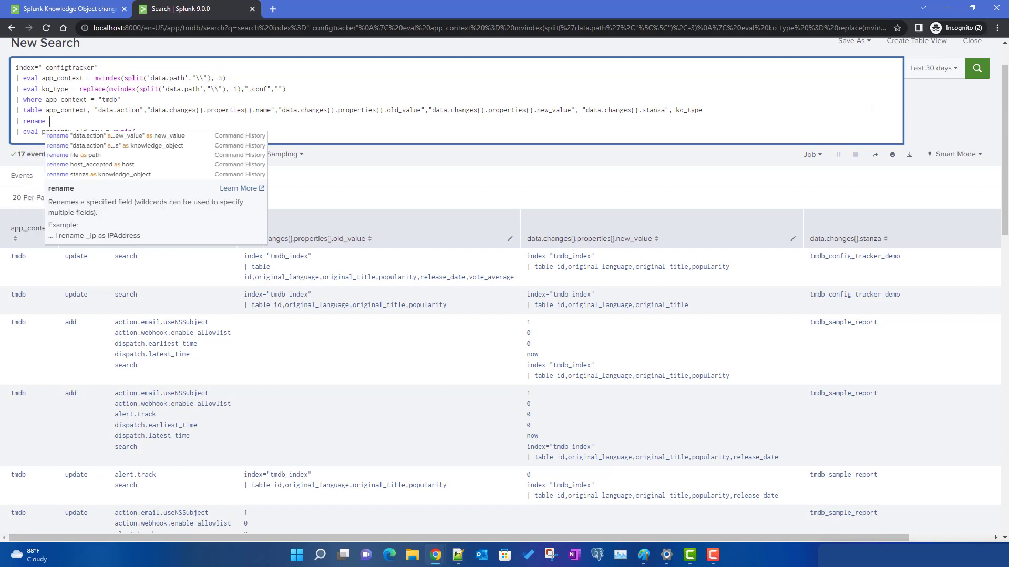
pyautogui.moveTo(94, 110); pyautogui.dragTo(142, 110)
pyautogui.hotkey('shift', 'Right')
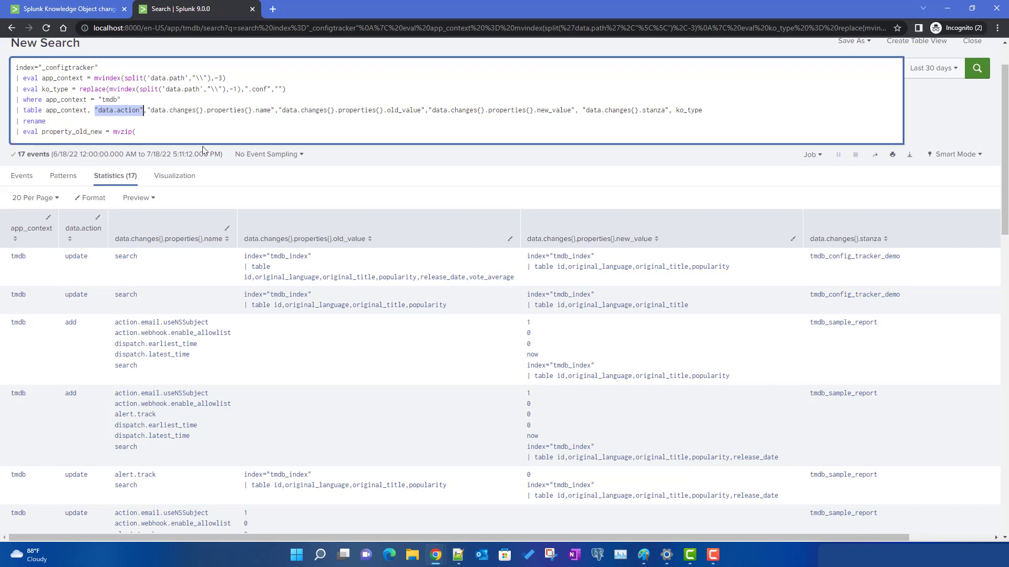
pyautogui.hotkey('ctrl', 'c')
pyautogui.click(73, 121)
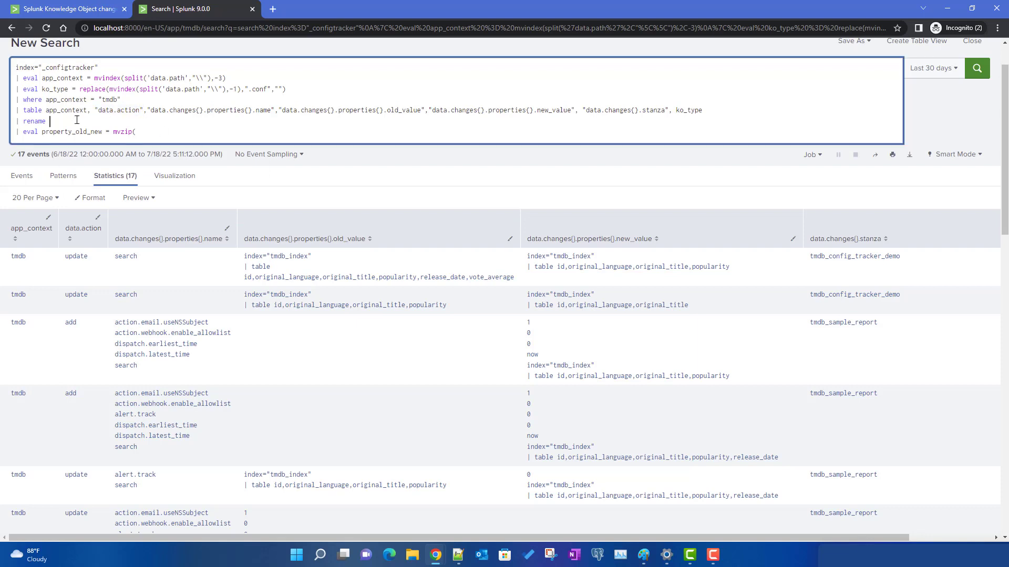
pyautogui.hotkey('ctrl', 'v')
pyautogui.write('as actio')
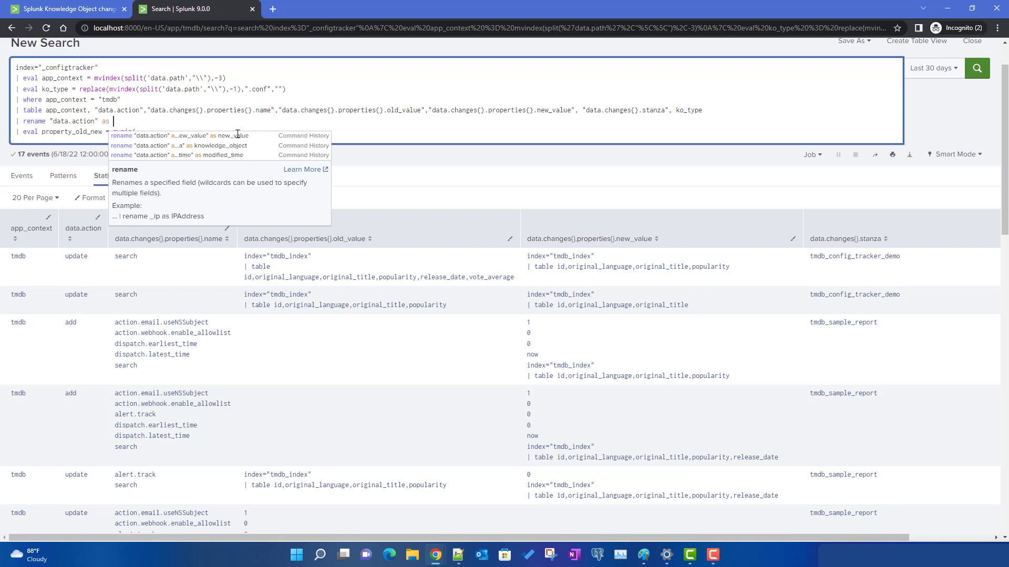
pyautogui.write('n,')
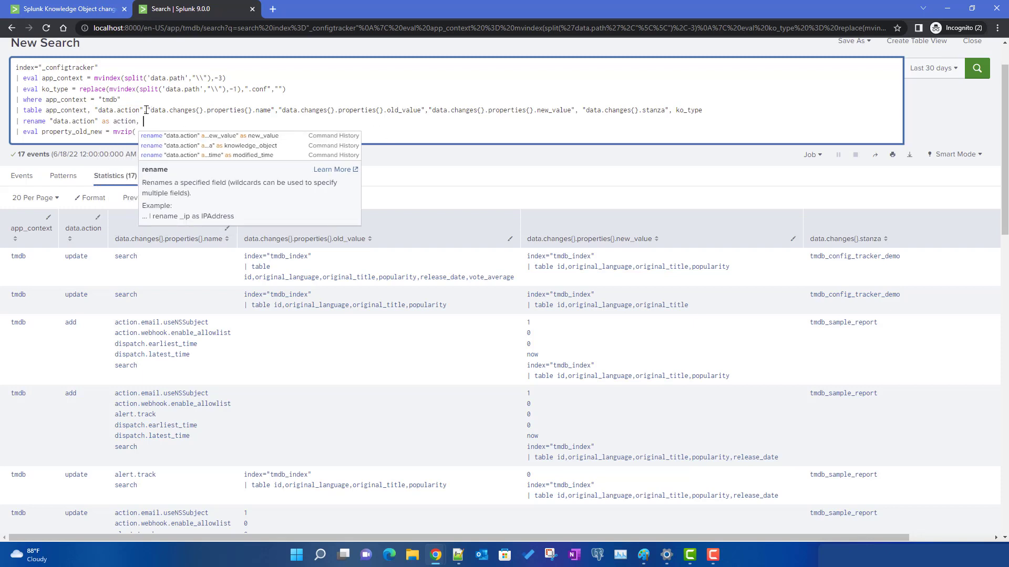
# Step: Extend the rename command with "data.changes{}.properties{}.name" as property_name, ending with a comma
pyautogui.moveTo(147, 109); pyautogui.dragTo(274, 109)
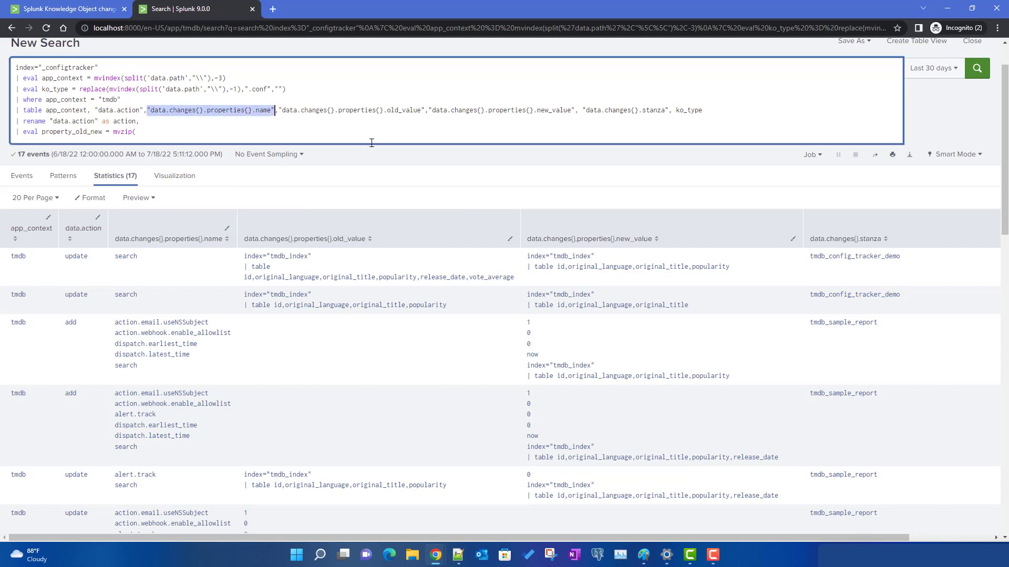
pyautogui.hotkey('ctrl', 'c')
pyautogui.click(171, 121)
pyautogui.hotkey('ctrl', 'v')
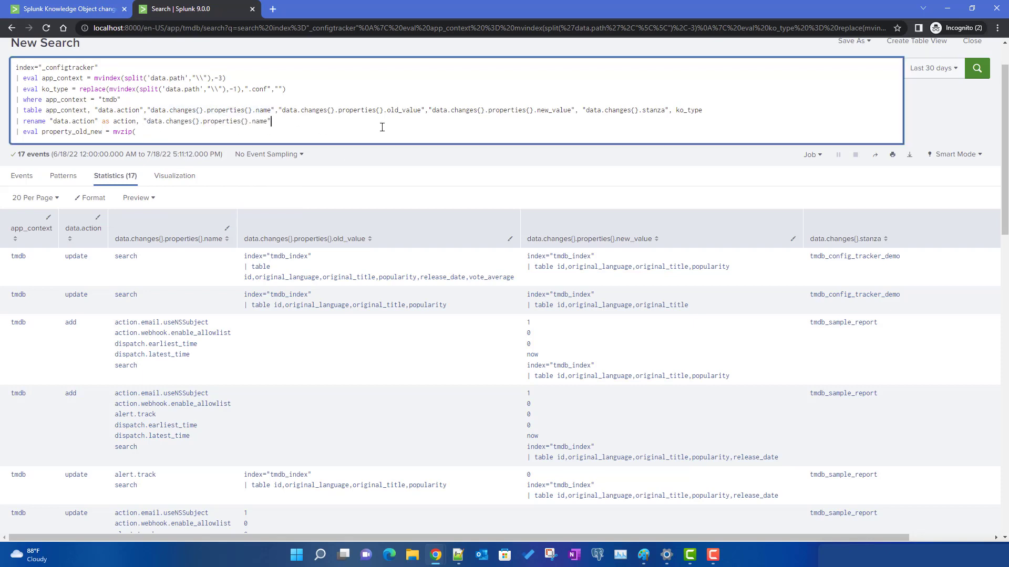
pyautogui.write('as ')
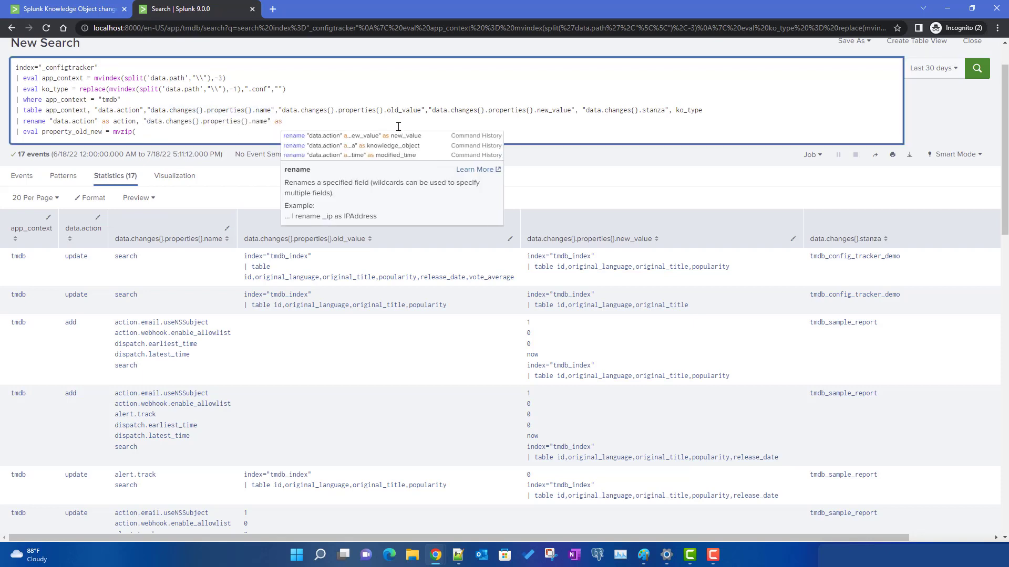
pyautogui.write('property_name,')
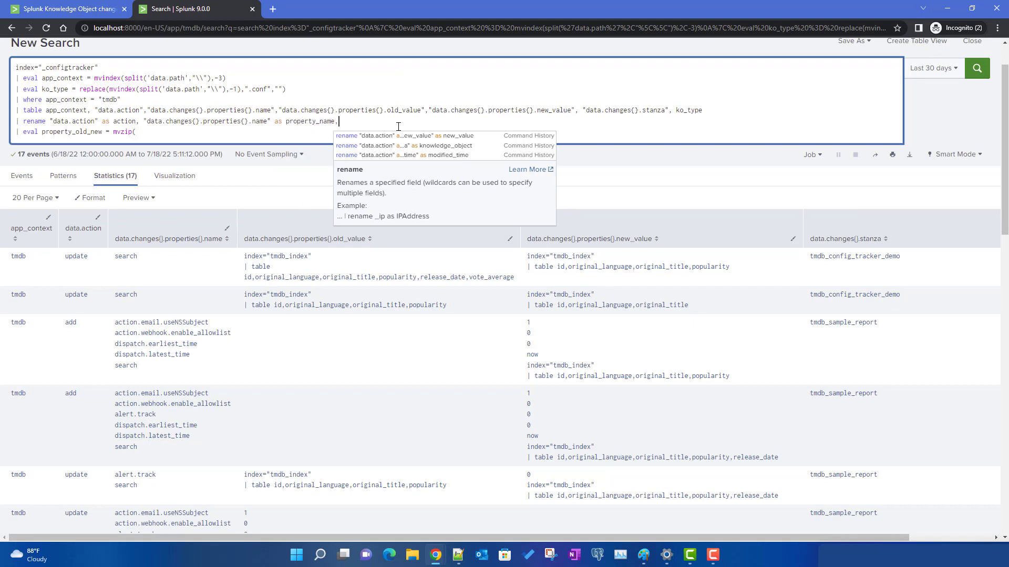
# Step: Append the "data.changes{}.properties{}.old_value" and "data.changes{}.properties{}.new_value" fields to the rename command, naming the first one old_value
pyautogui.click(279, 110)
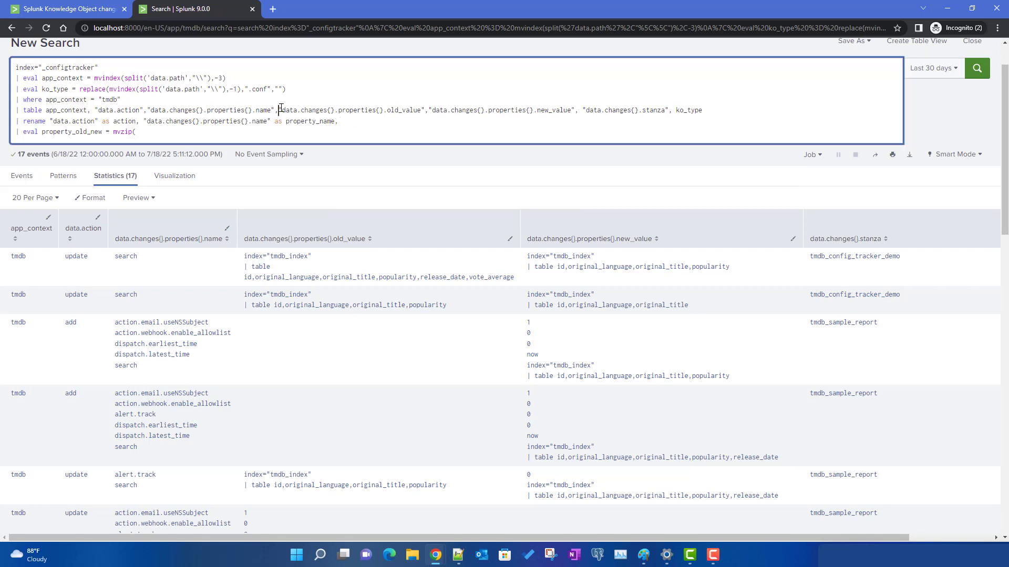
pyautogui.keyDown('shift'); pyautogui.click(574, 110); pyautogui.keyUp('shift')
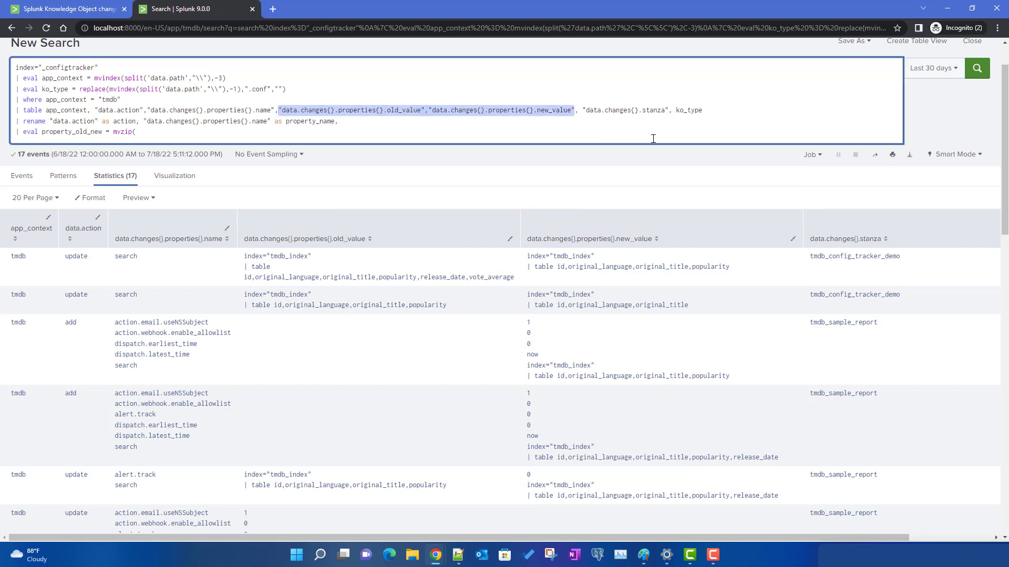
pyautogui.hotkey('ctrl', 'c')
pyautogui.click(384, 124)
pyautogui.hotkey('ctrl', 'v')
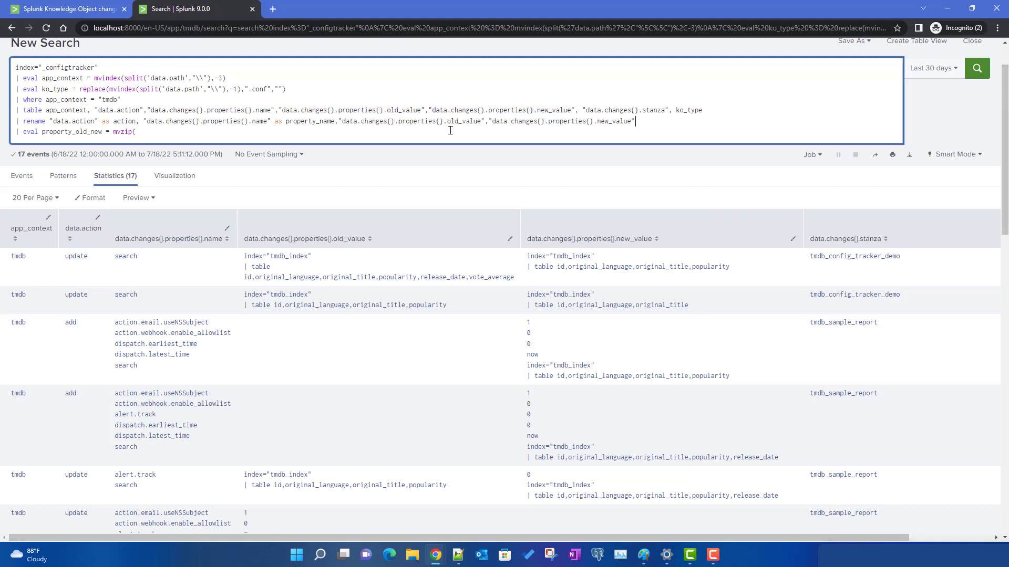
pyautogui.click(486, 121)
pyautogui.write('as')
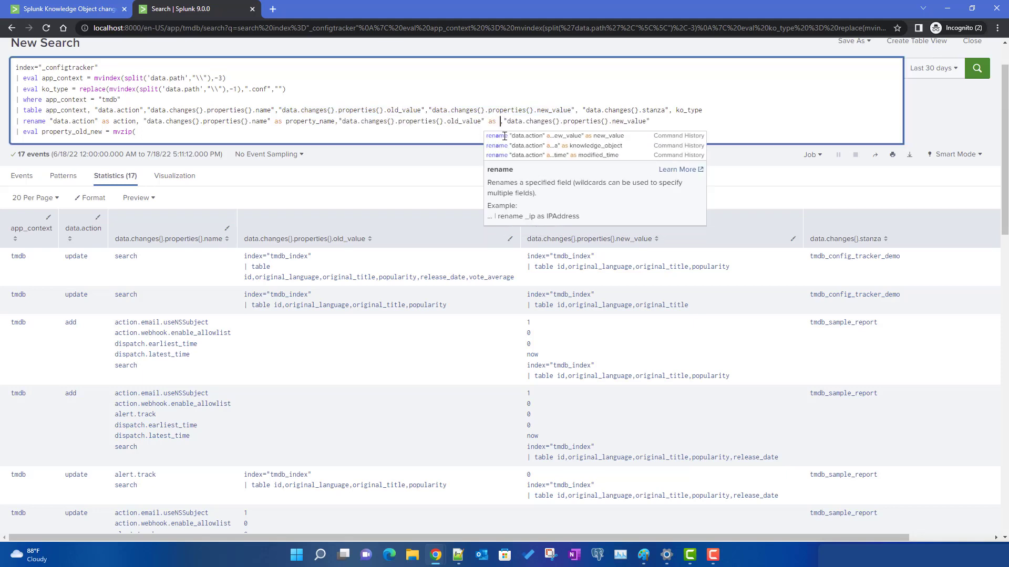
pyautogui.doubleClick(463, 124)
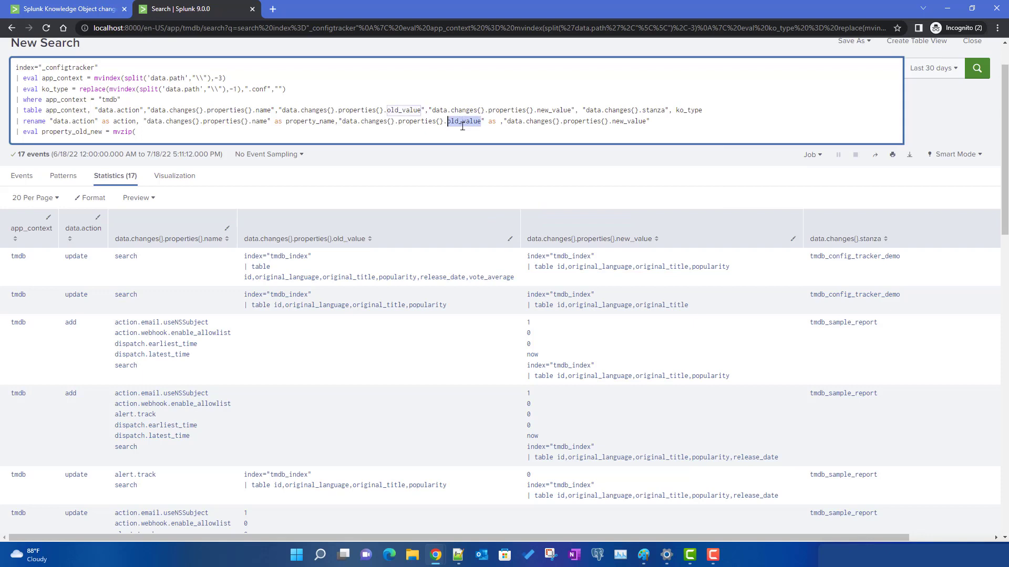
pyautogui.click(498, 122)
pyautogui.hotkey('ctrl', 'v')
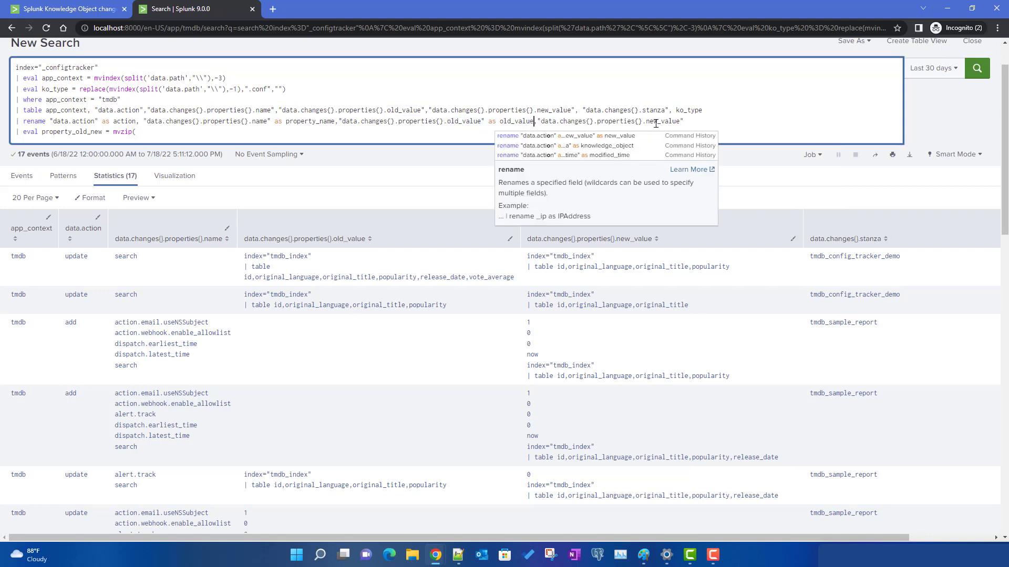
# Step: Complete the rename of "data.changes{}.properties{}.new_value" with the alias new_value
pyautogui.doubleClick(660, 122)
pyautogui.click(722, 122)
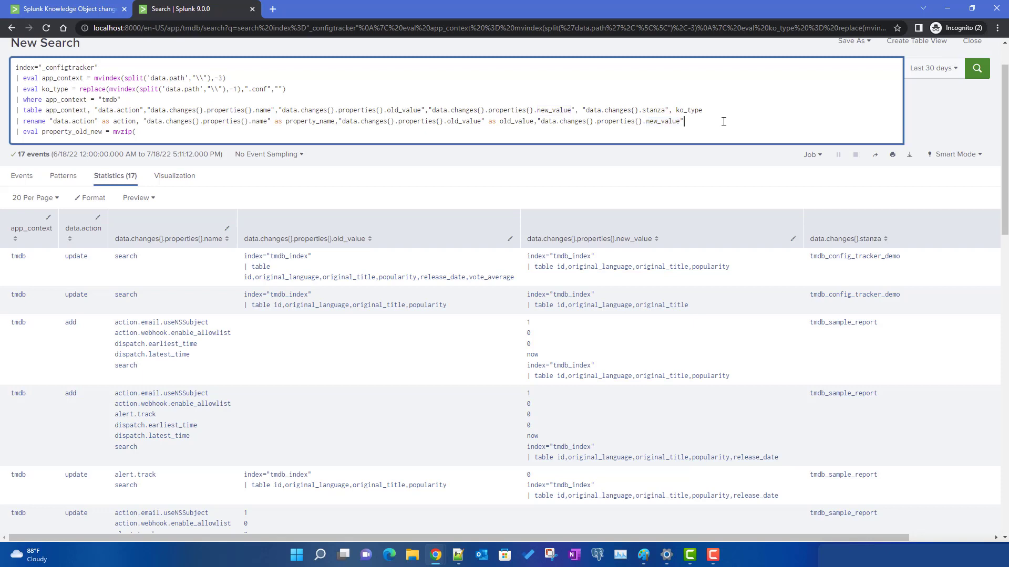
pyautogui.write('as new_value')
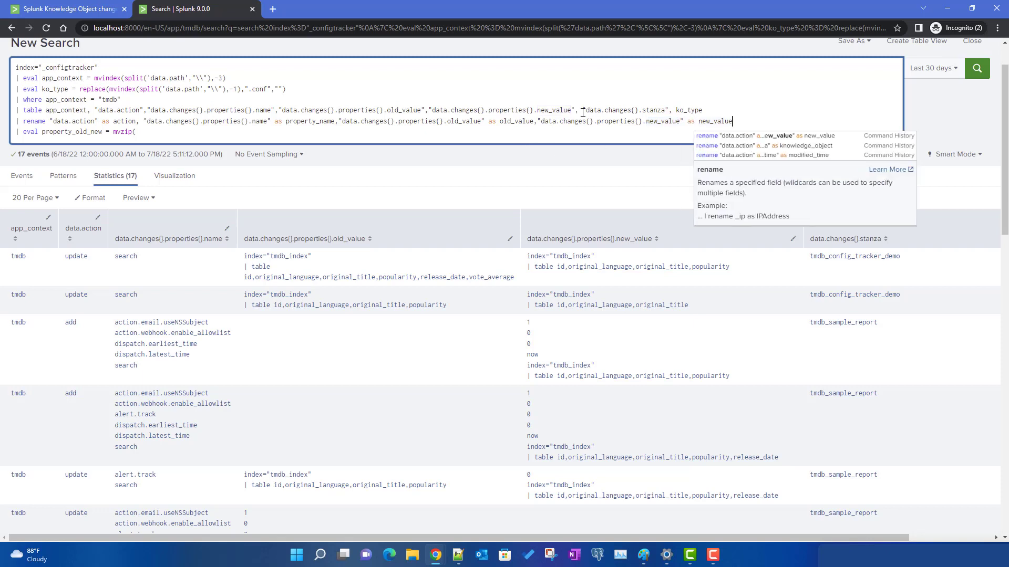
# Step: Add "data.changes{}.stanza" as knowledge_object to the end of the rename command
pyautogui.moveTo(582, 112); pyautogui.dragTo(668, 110)
pyautogui.hotkey('ctrl', 'c')
pyautogui.click(786, 121)
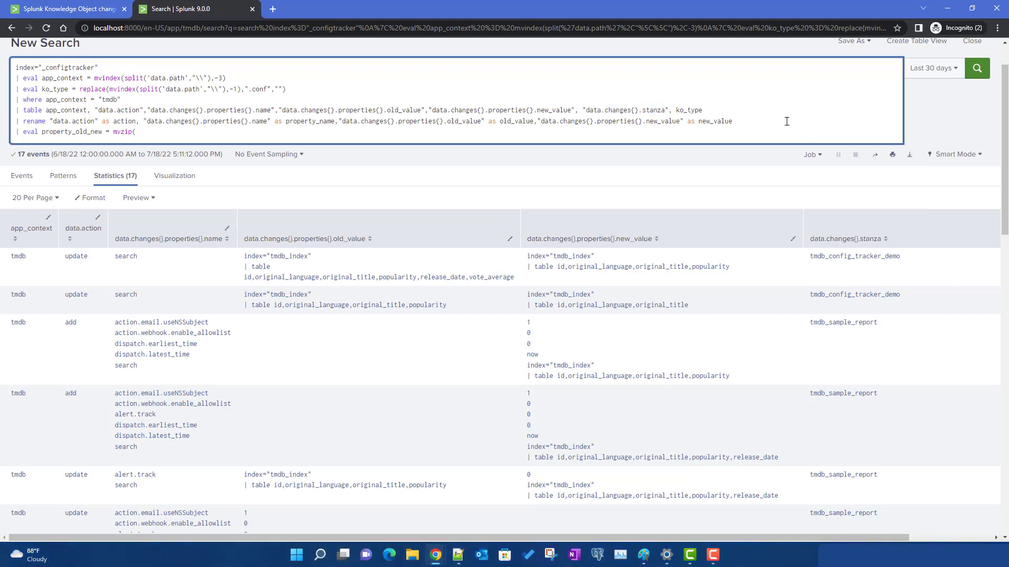
pyautogui.write(', "data.changes{}.stanza')
pyautogui.hotkey('ctrl', 'v')
pyautogui.write('as ')
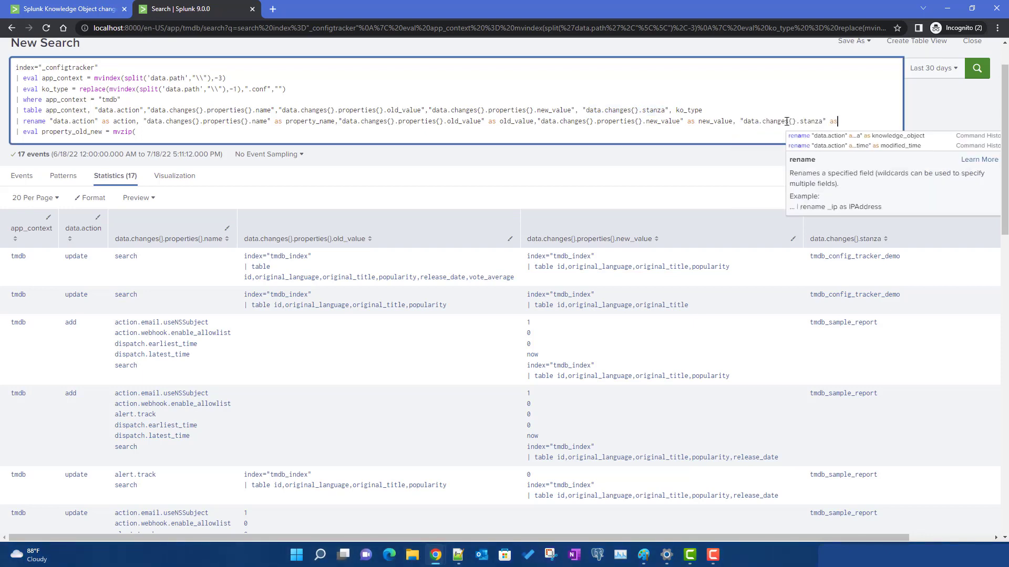
pyautogui.write('knowledge_object')
# Step: Insert old_value as the first argument of the mvzip function in the property_old_new line, followed by a comma
pyautogui.click(137, 131)
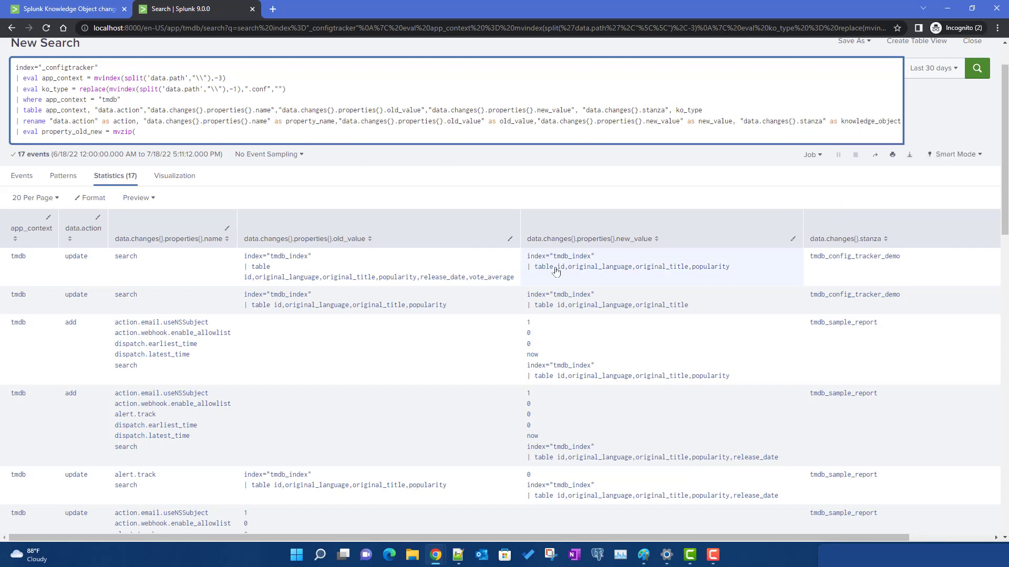
pyautogui.doubleClick(516, 122)
pyautogui.hotkey('ctrl', 'c')
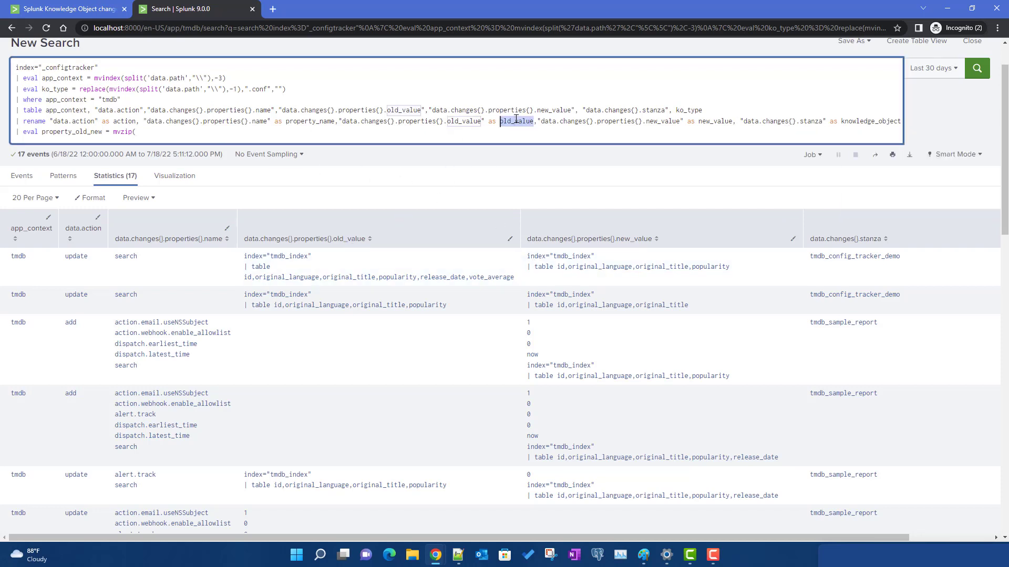
pyautogui.click(181, 135)
pyautogui.hotkey('ctrl', 'v')
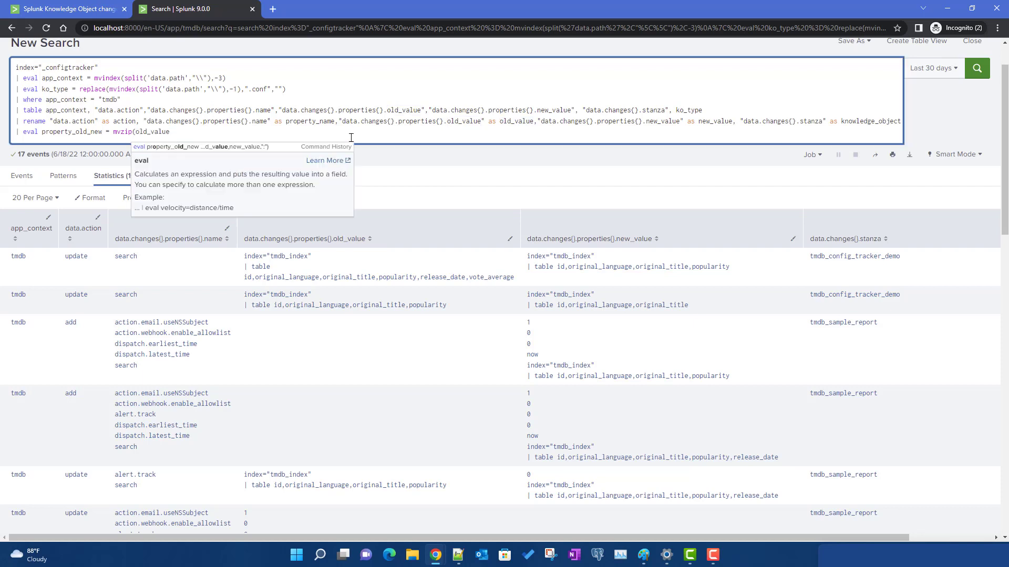
pyautogui.write(',')
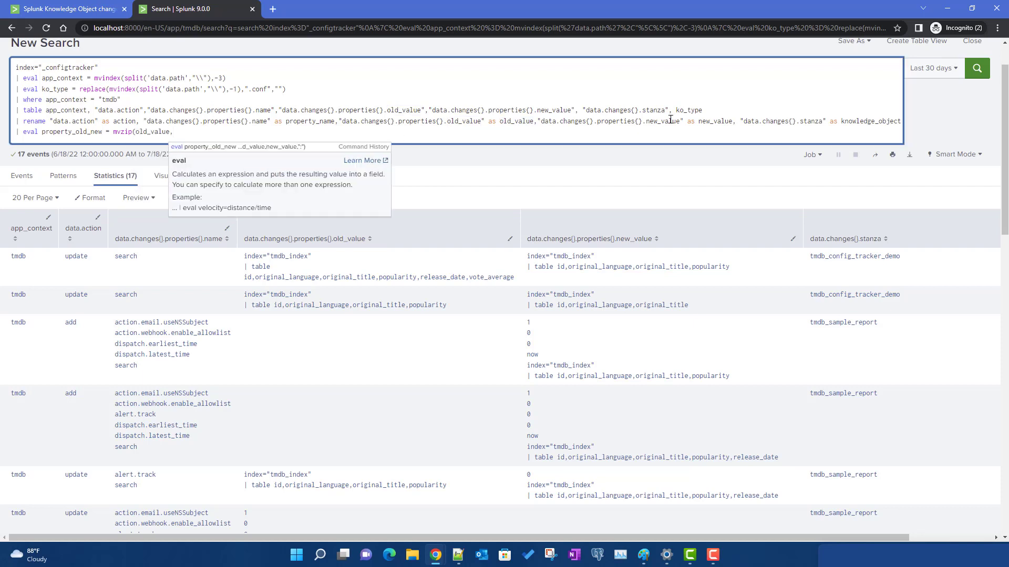
# Step: Add new_value and an empty quoted delimiter as the remaining mvzip arguments, and close the parenthesis
pyautogui.doubleClick(723, 122)
pyautogui.hotkey('ctrl', 'c')
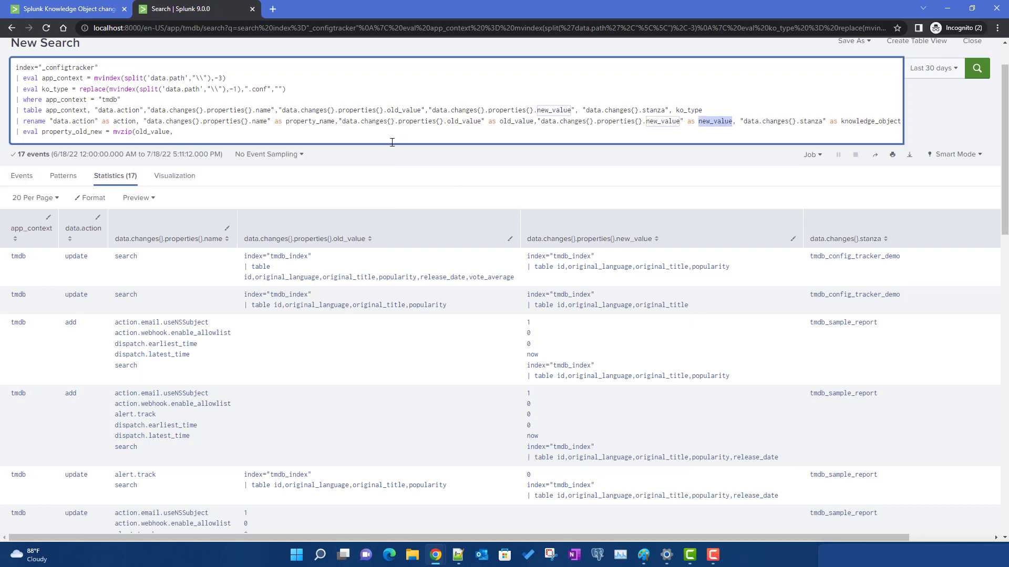
pyautogui.click(241, 135)
pyautogui.hotkey('ctrl', 'v')
pyautogui.write(',')
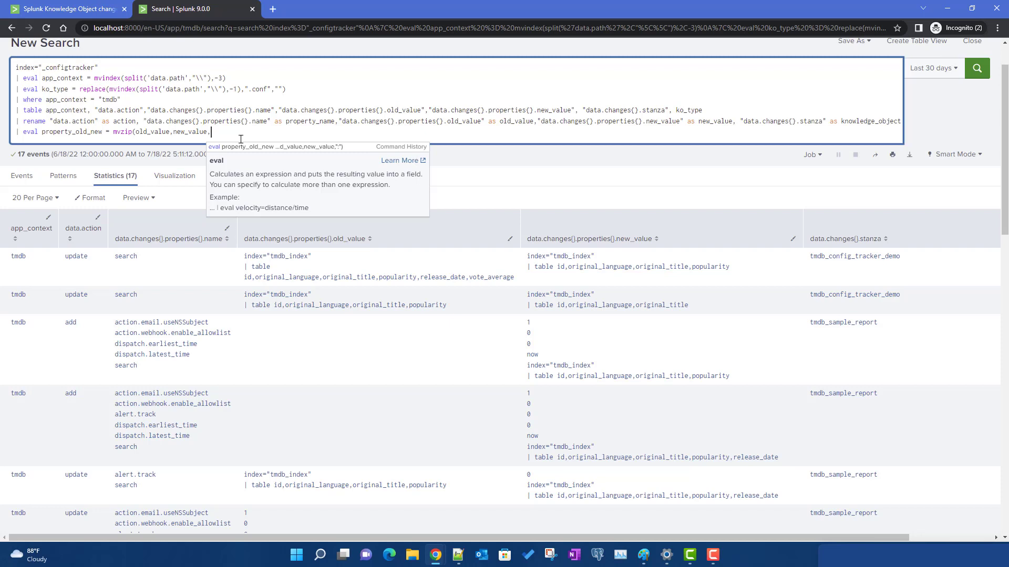
pyautogui.write('""')
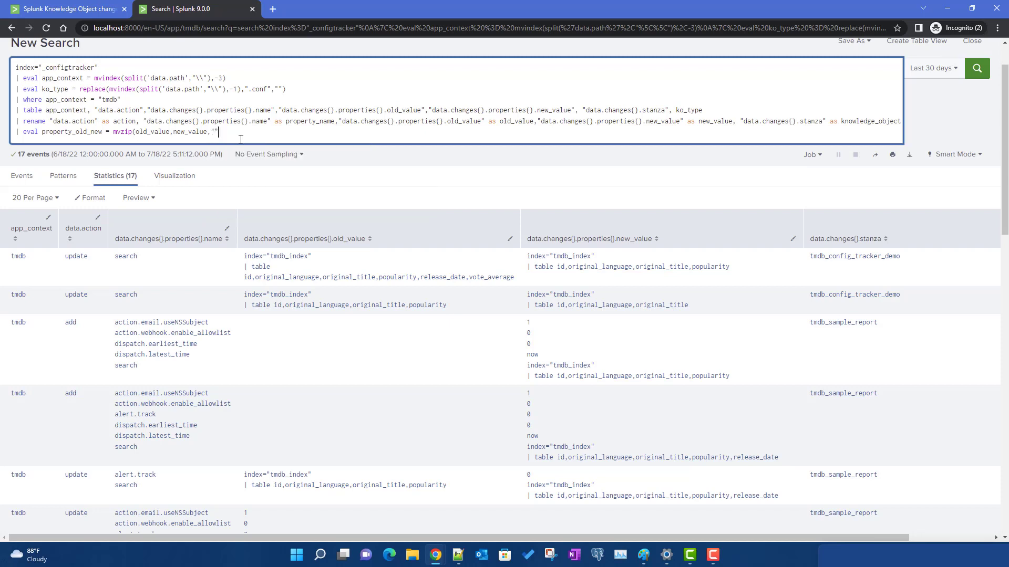
pyautogui.write(')')
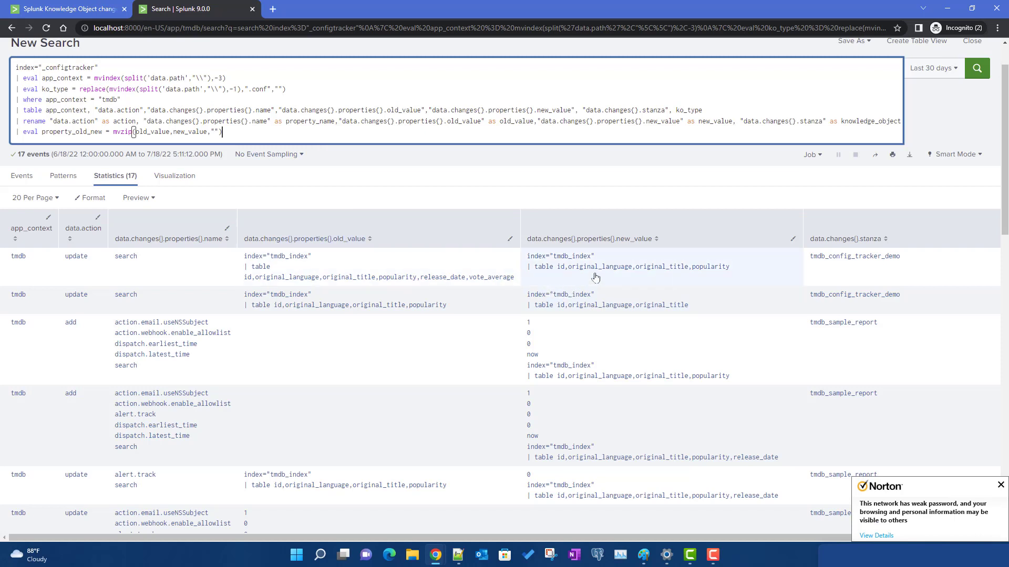
# Step: Set the mvzip delimiter to " [sep] ", dismissing the Norton notification, and run the search
pyautogui.click(210, 130)
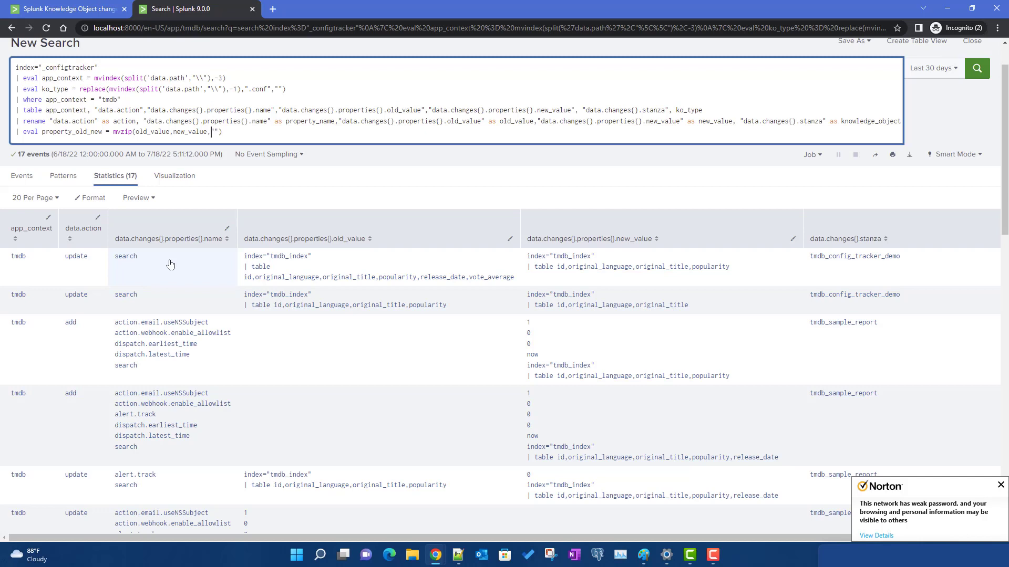
pyautogui.click(1001, 485)
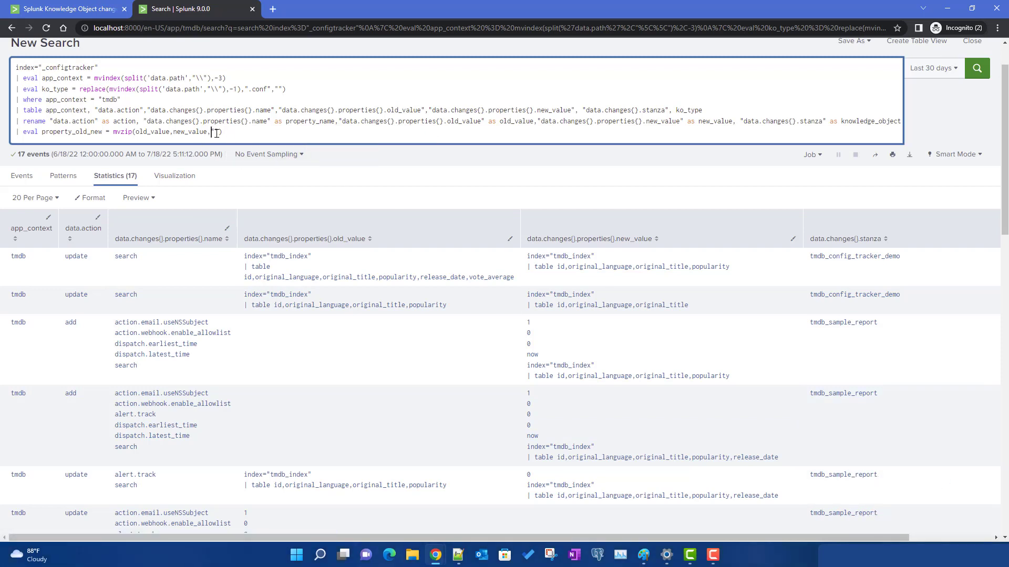
pyautogui.write('" [sep]')
pyautogui.click(287, 135)
pyautogui.press('Return')
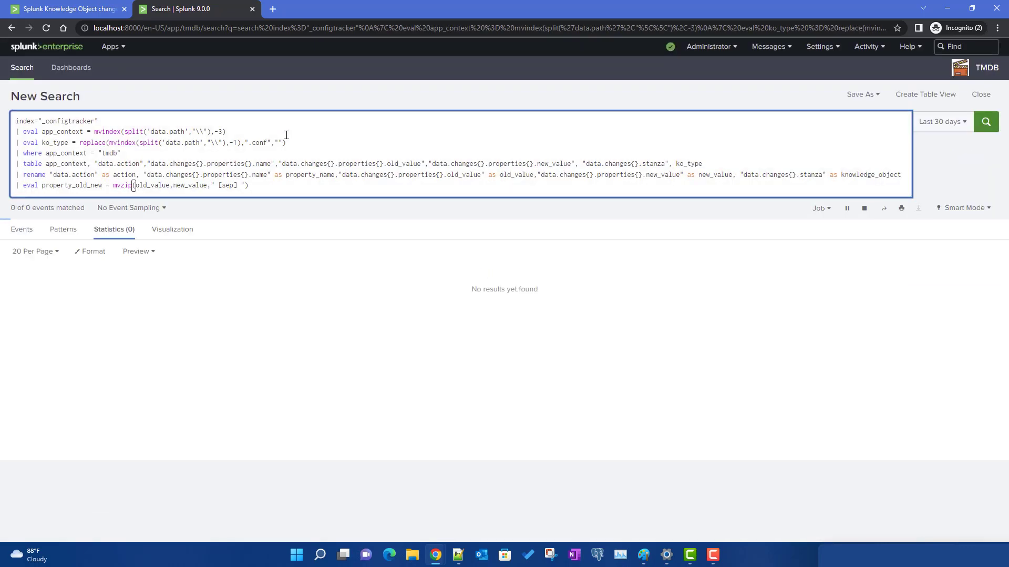
# Step: Examine the property_old_new column in the results and compare it with the new_value column
pyautogui.hscroll(5, 791, 316)
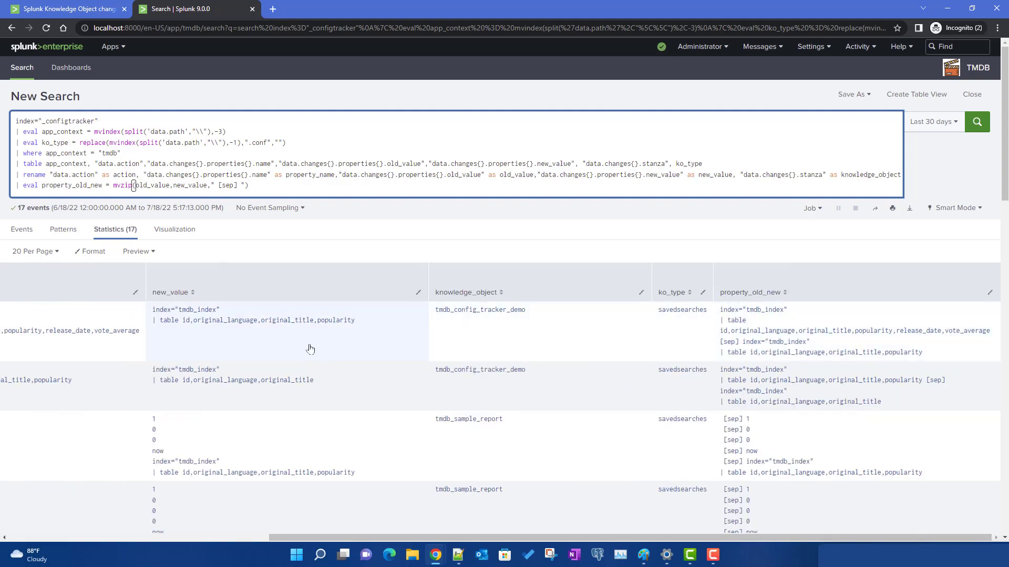
pyautogui.scroll(-1, 555, 380)
pyautogui.scroll(-2, 555, 380)
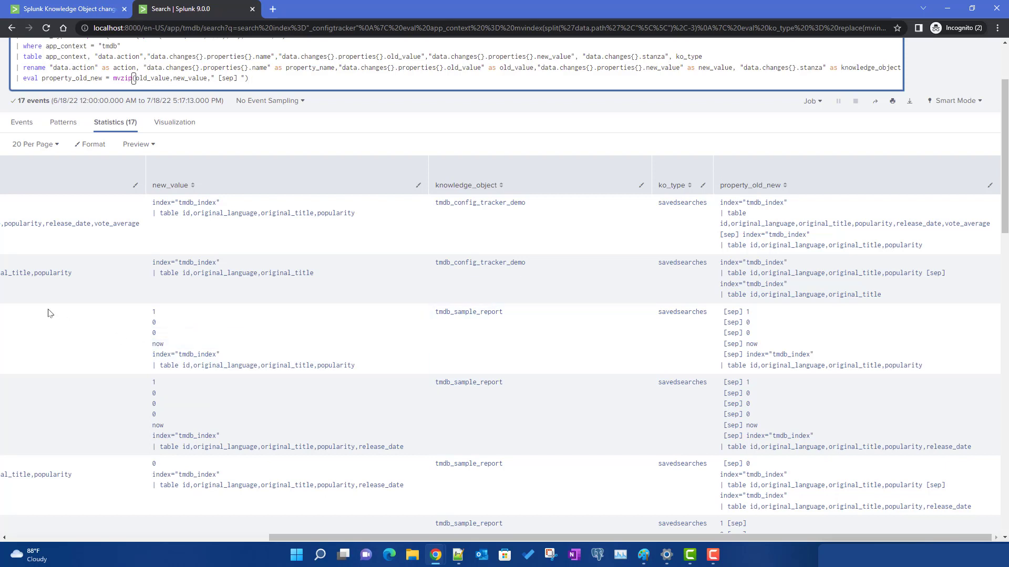
pyautogui.click(327, 532)
pyautogui.moveTo(333, 537); pyautogui.dragTo(295, 533)
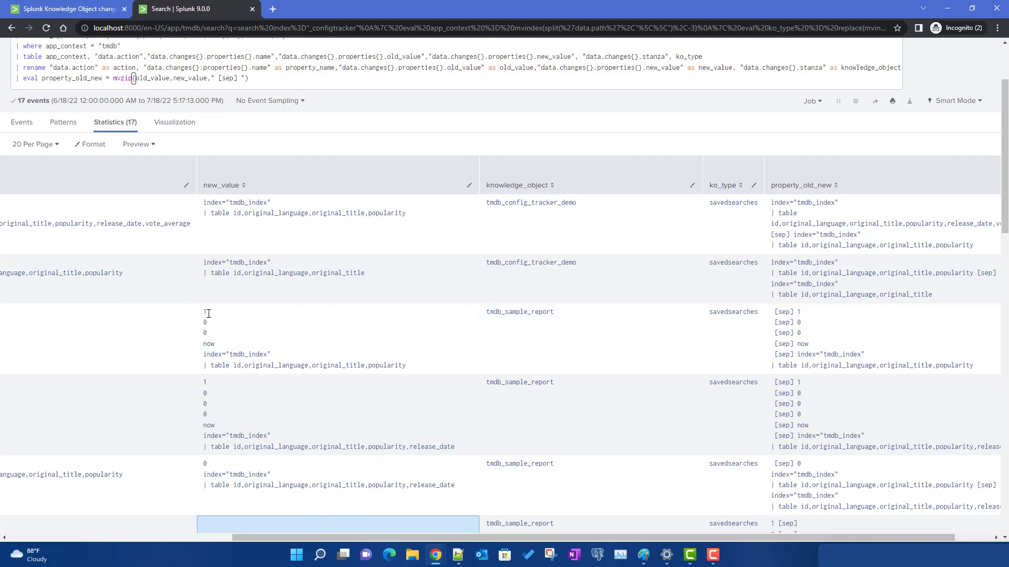
pyautogui.scroll(3, 378, 399)
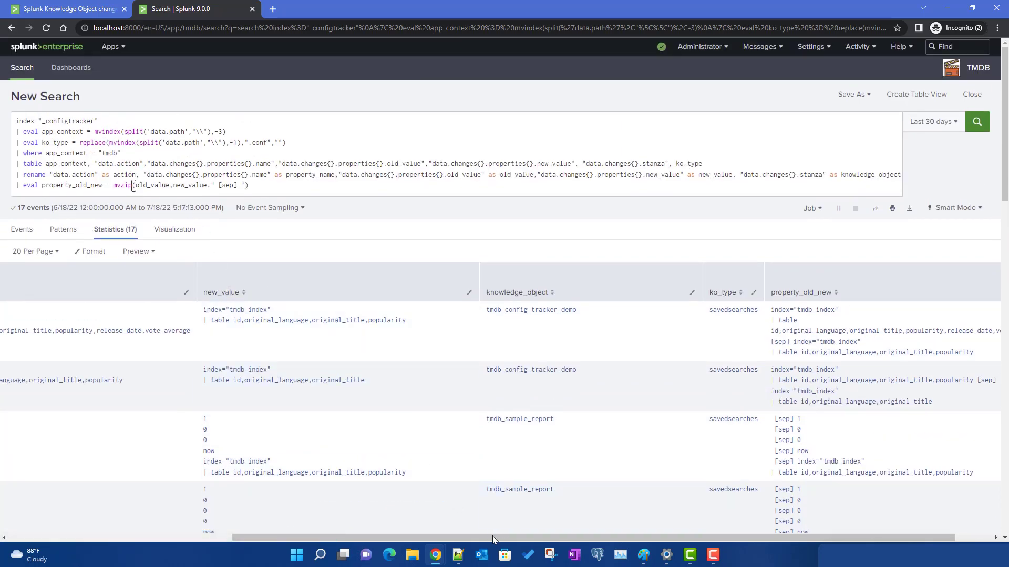
pyautogui.moveTo(493, 537); pyautogui.dragTo(502, 537)
pyautogui.scroll(-5, 368, 462)
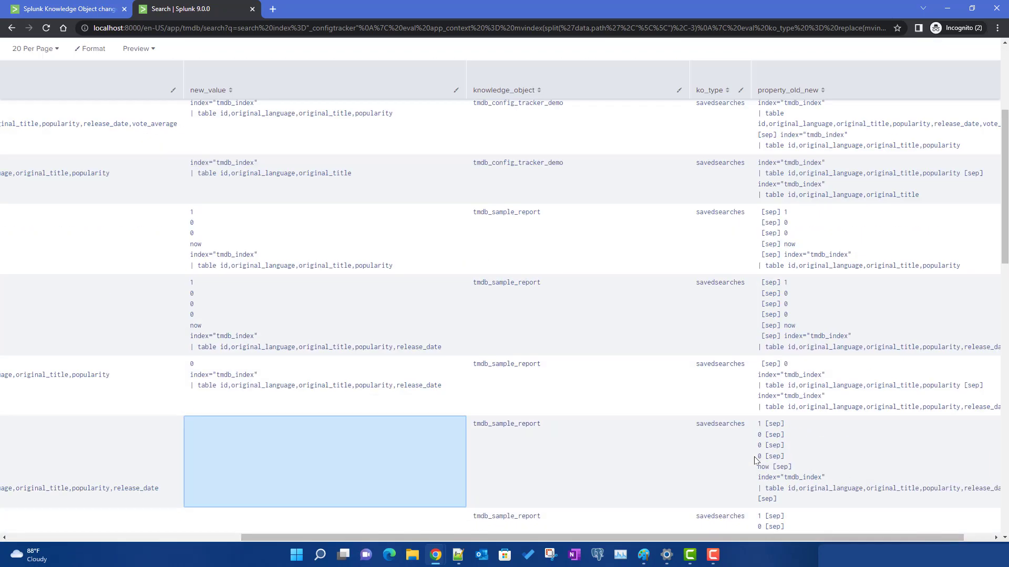
pyautogui.scroll(-2, 798, 412)
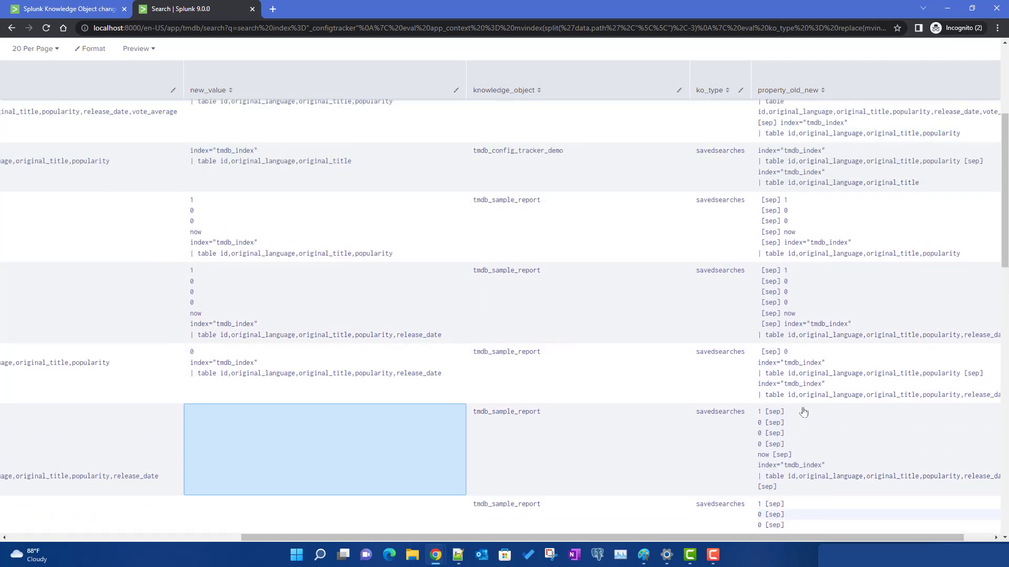
pyautogui.scroll(4, 809, 444)
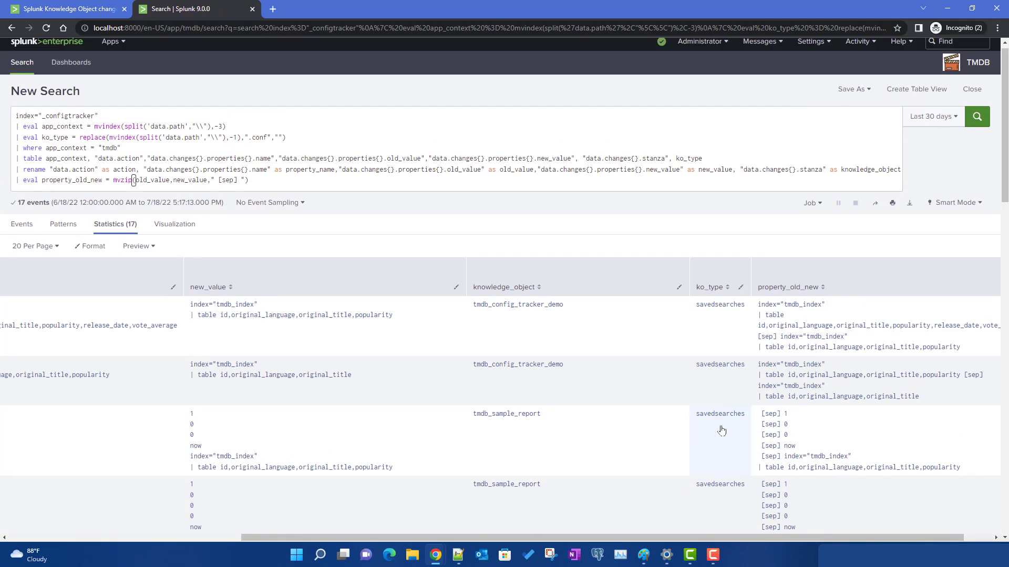
# Step: Wrap the existing mvzip call in the property_old_new line inside an outer mvzip function
pyautogui.moveTo(358, 536); pyautogui.dragTo(125, 536)
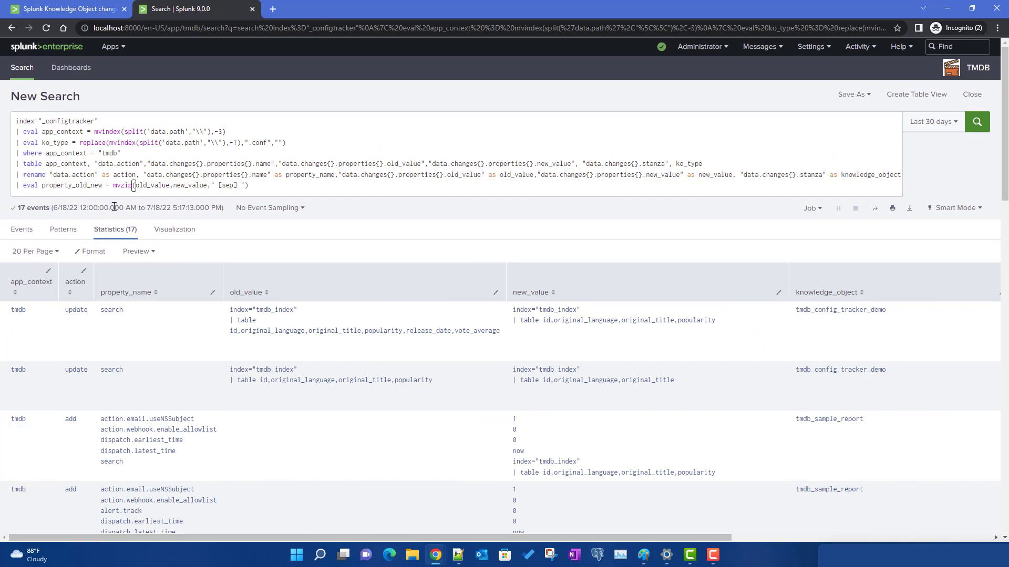
pyautogui.click(114, 188)
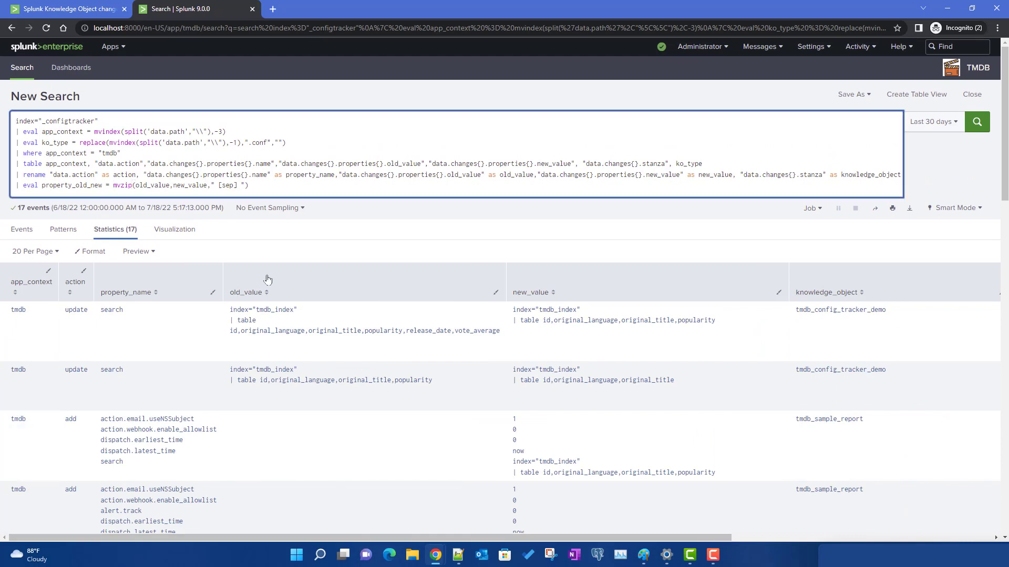
pyautogui.write('mvzip(')
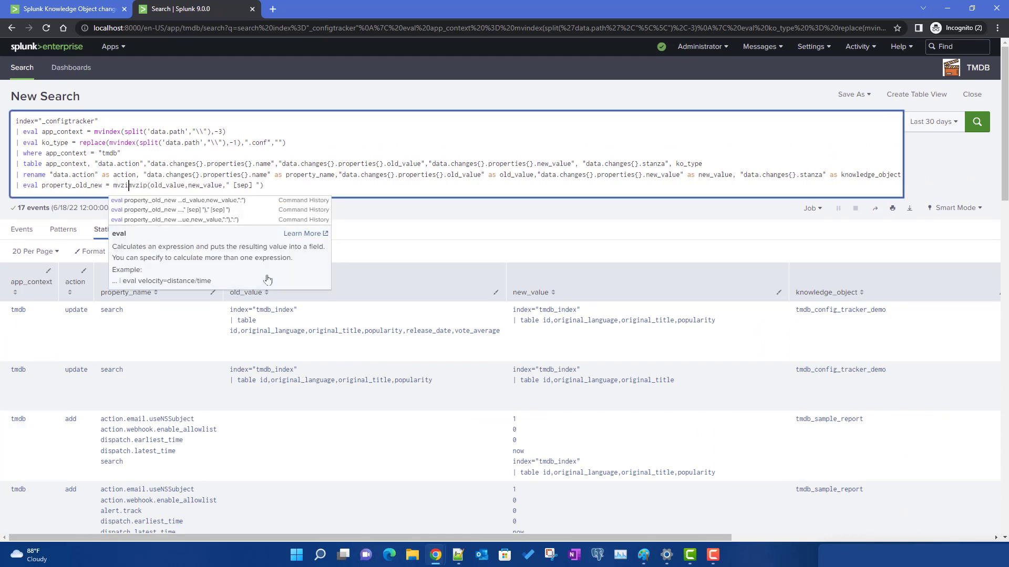
pyautogui.click(304, 185)
pyautogui.write(')')
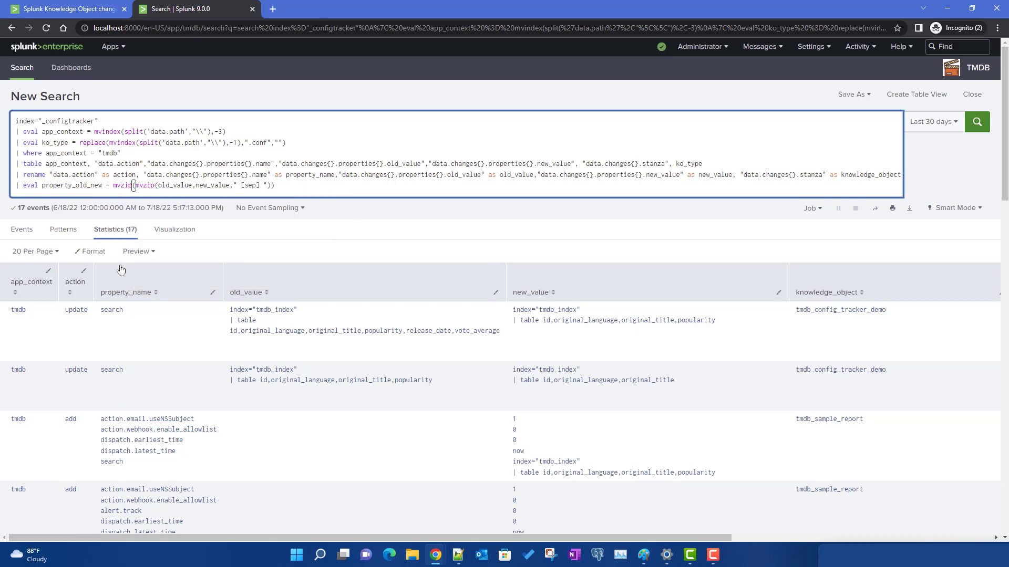
# Step: Insert property_name as the first argument of the outer mvzip, followed by a comma
pyautogui.doubleClick(317, 175)
pyautogui.hotkey('ctrl', 'c')
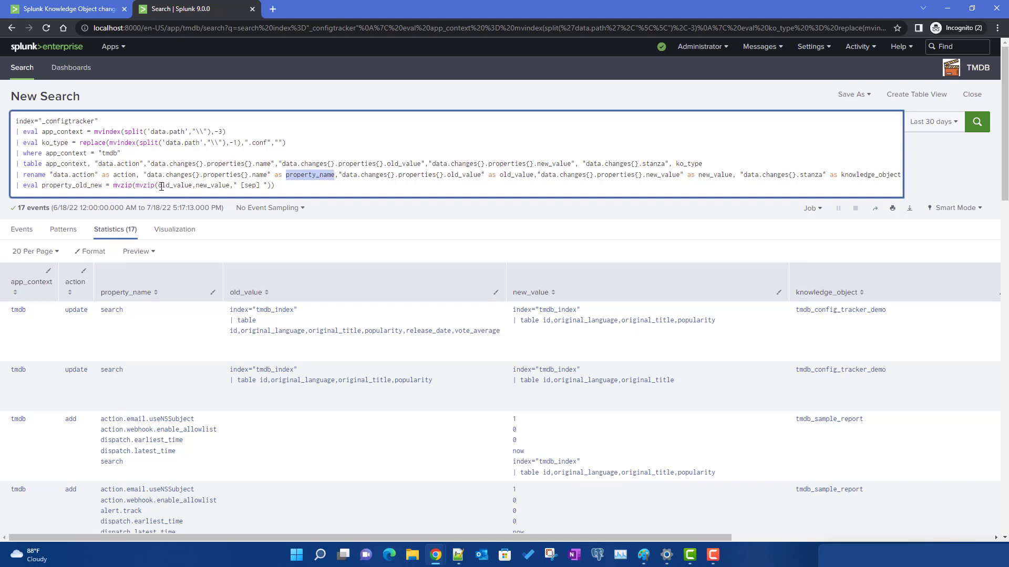
pyautogui.click(136, 185)
pyautogui.hotkey('ctrl', 'v')
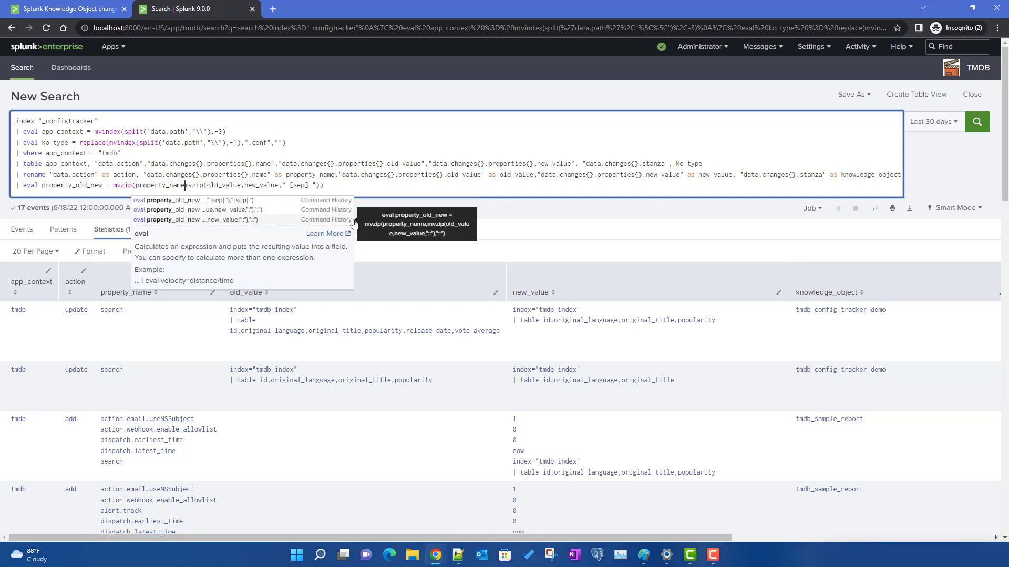
pyautogui.write(',')
# Step: Add " [sep] " as the outer mvzip's delimiter by reusing the inner one, and run the search
pyautogui.press('End')
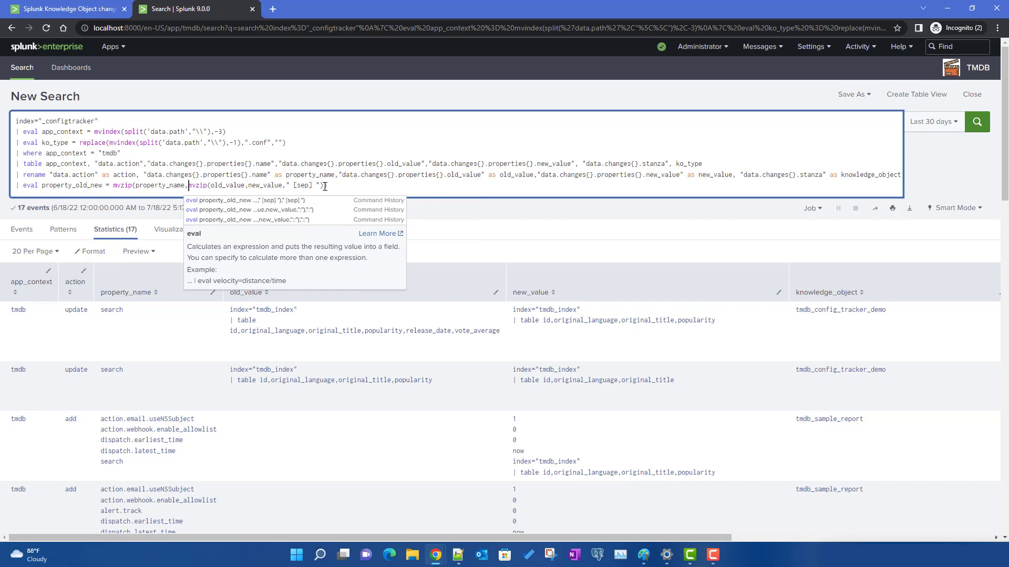
pyautogui.write('),')
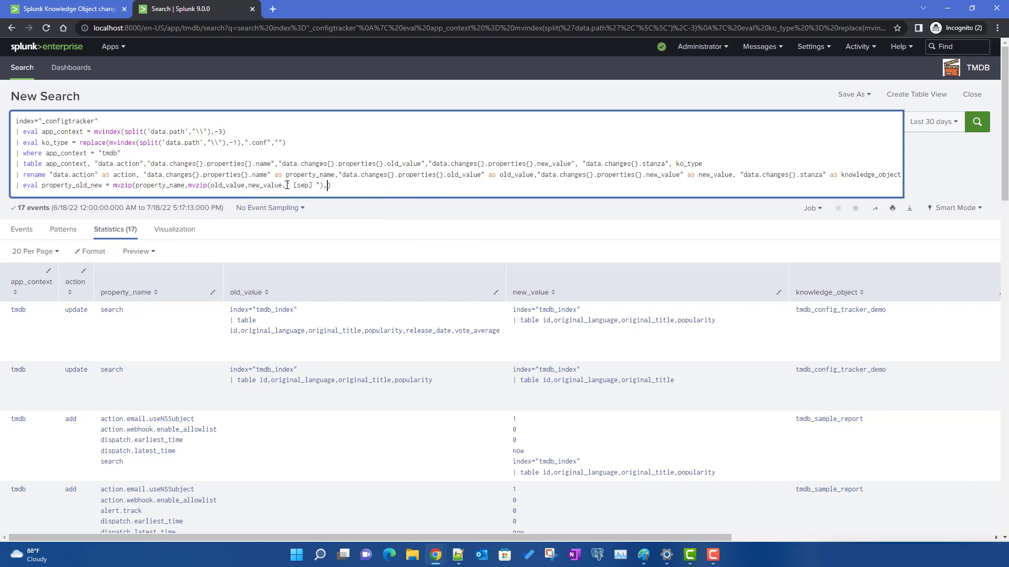
pyautogui.moveTo(287, 186); pyautogui.dragTo(319, 186)
pyautogui.hotkey('ctrl', 'c')
pyautogui.click(327, 186)
pyautogui.hotkey('ctrl', 'v')
pyautogui.press('Return')
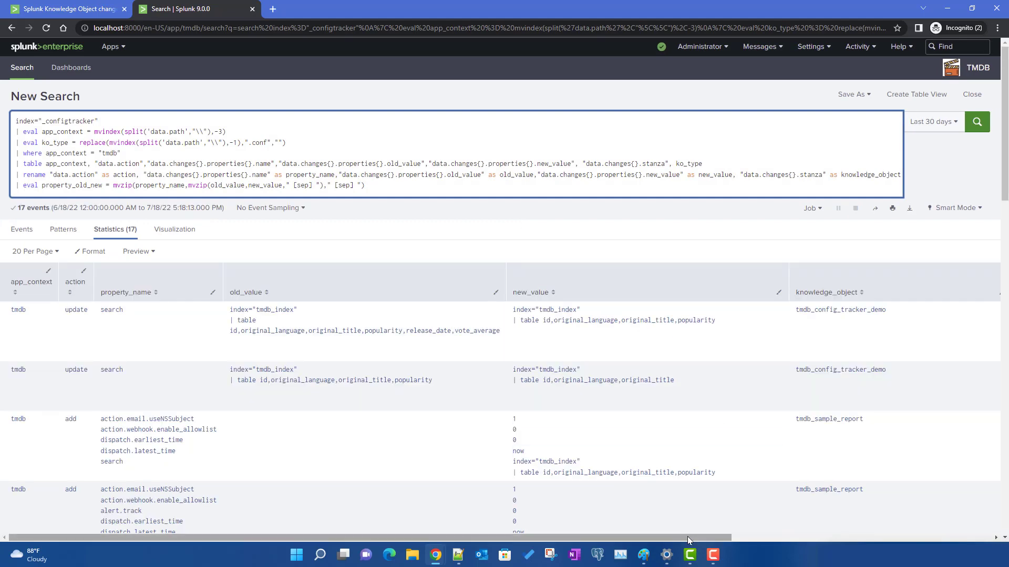
# Step: Examine how property name, old value and new value are combined in the property_old_new column, and compare with the old_value column
pyautogui.moveTo(687, 536); pyautogui.dragTo(952, 537)
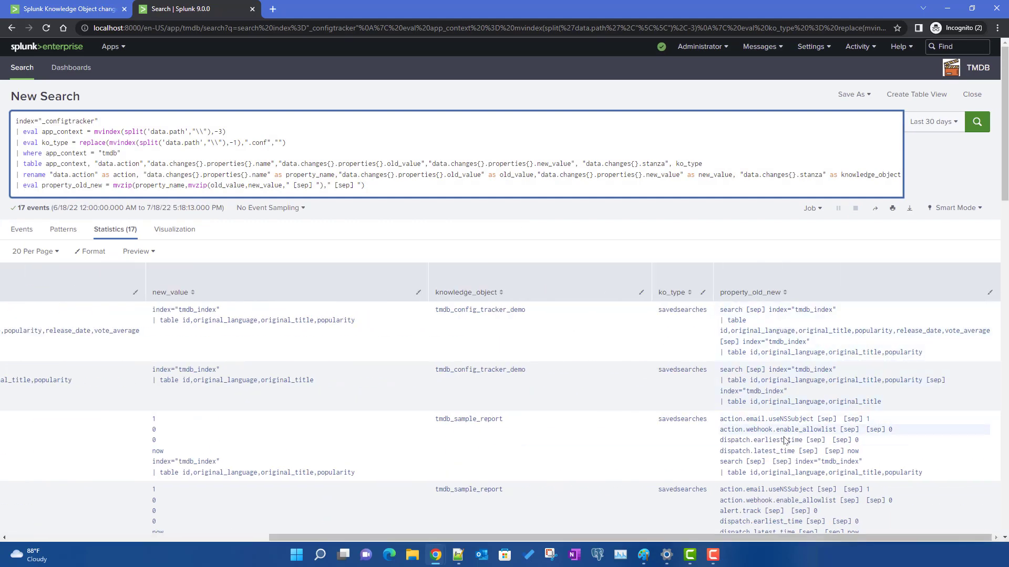
pyautogui.scroll(-4, 816, 461)
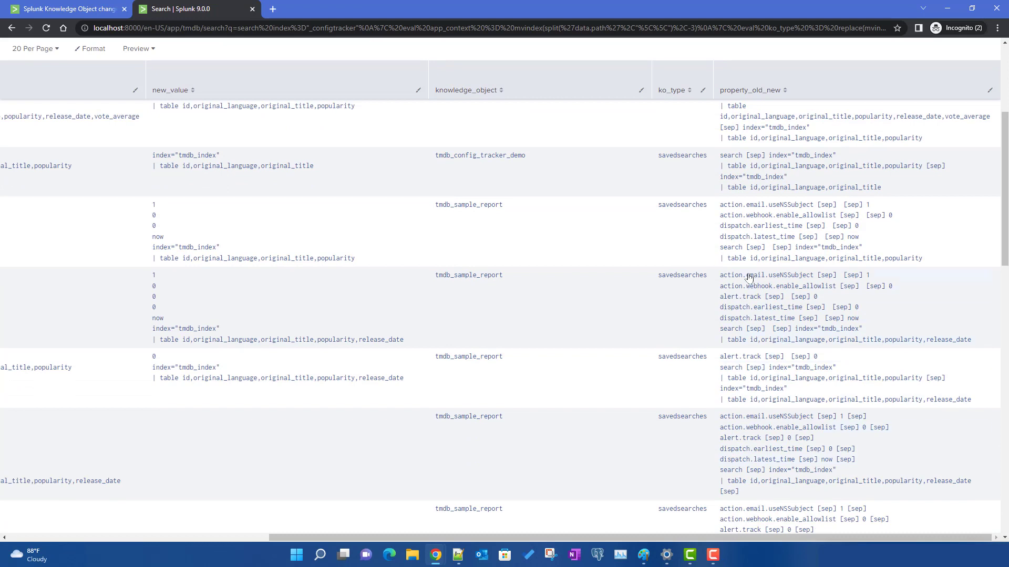
pyautogui.moveTo(734, 275); pyautogui.dragTo(816, 277)
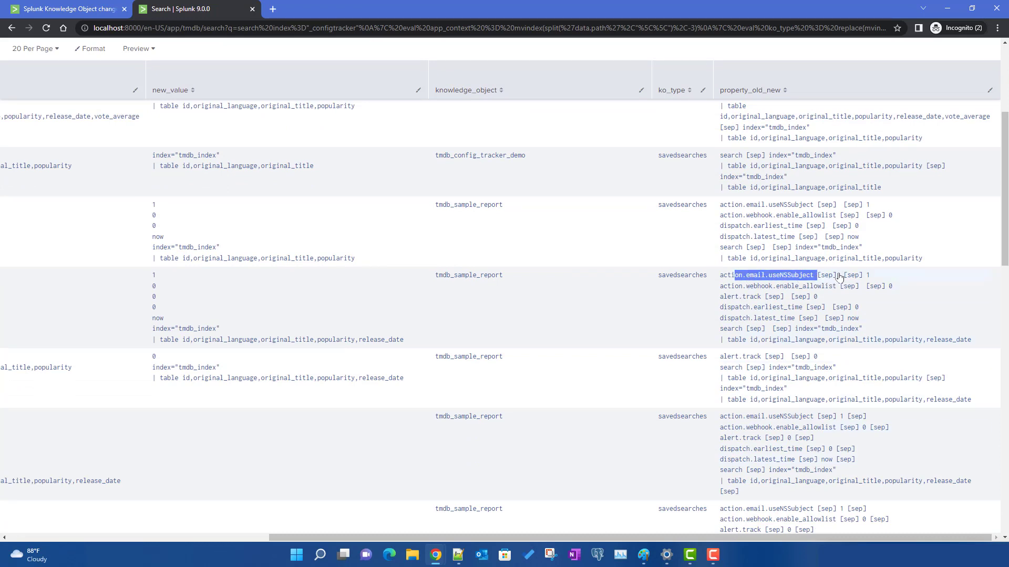
pyautogui.doubleClick(867, 276)
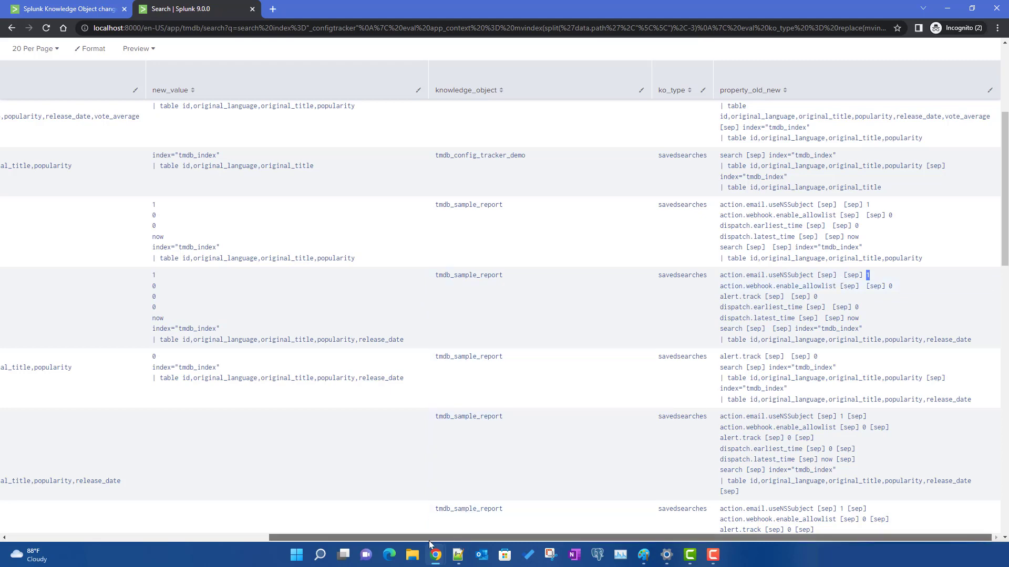
pyautogui.moveTo(429, 541); pyautogui.dragTo(229, 474)
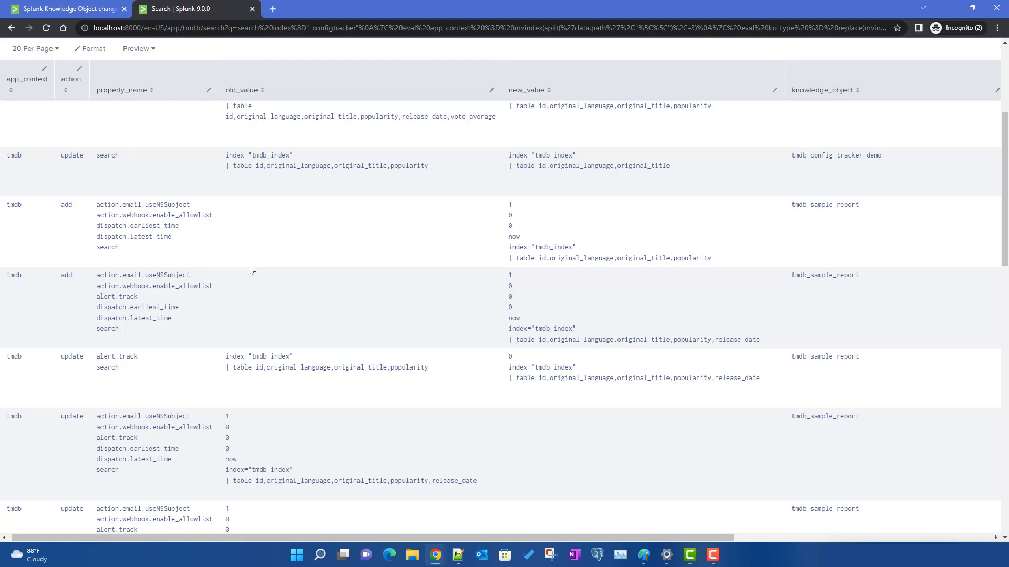
pyautogui.scroll(4, 282, 288)
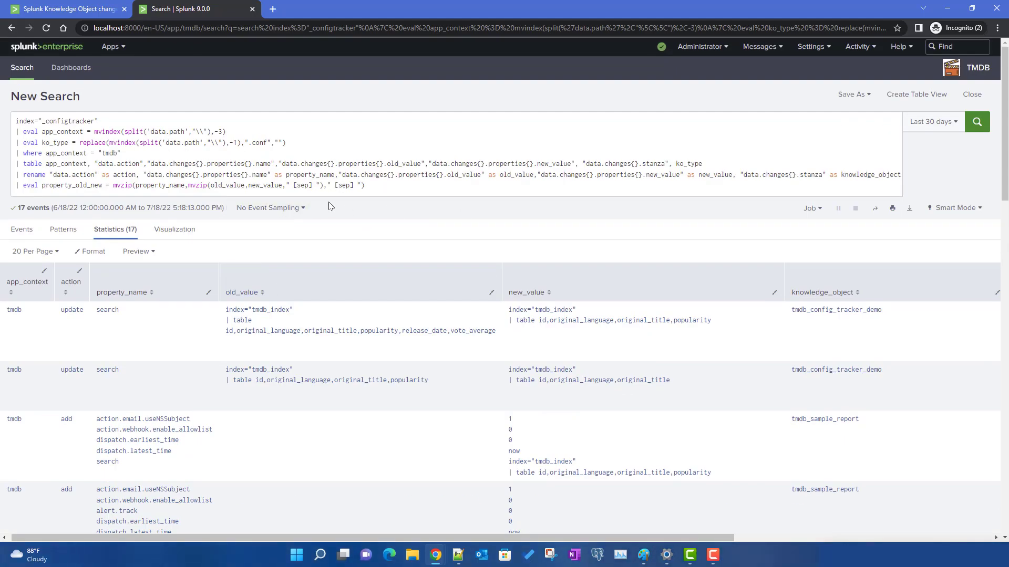
# Step: Insert blank lines above the property_old_new line and start a new eval command directly below the rename line
pyautogui.scroll(-1, 468, 459)
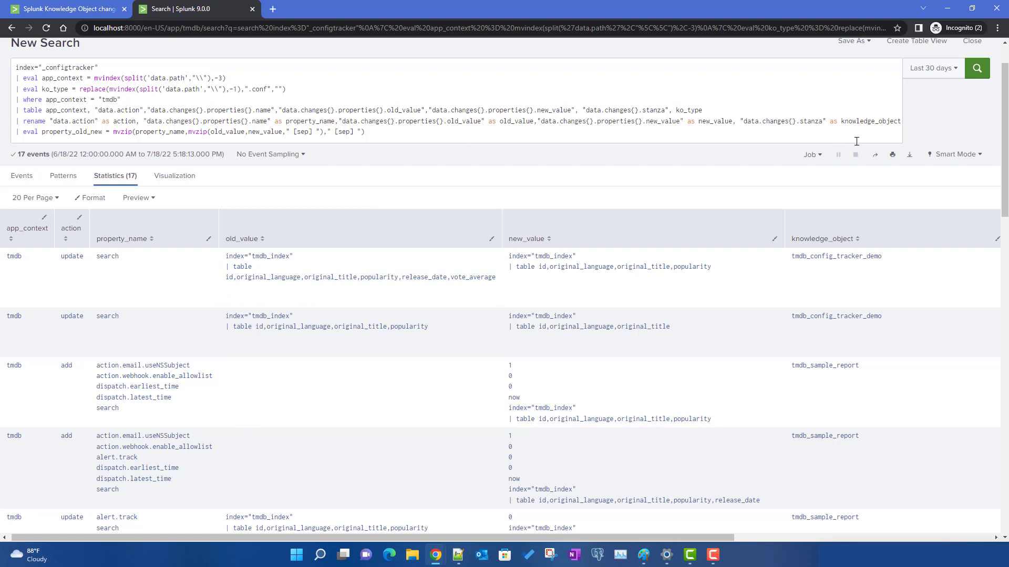
pyautogui.click(15, 131)
pyautogui.hotkey('shift', 'Return')
pyautogui.hotkey('shift', 'Return')
pyautogui.press('Up')
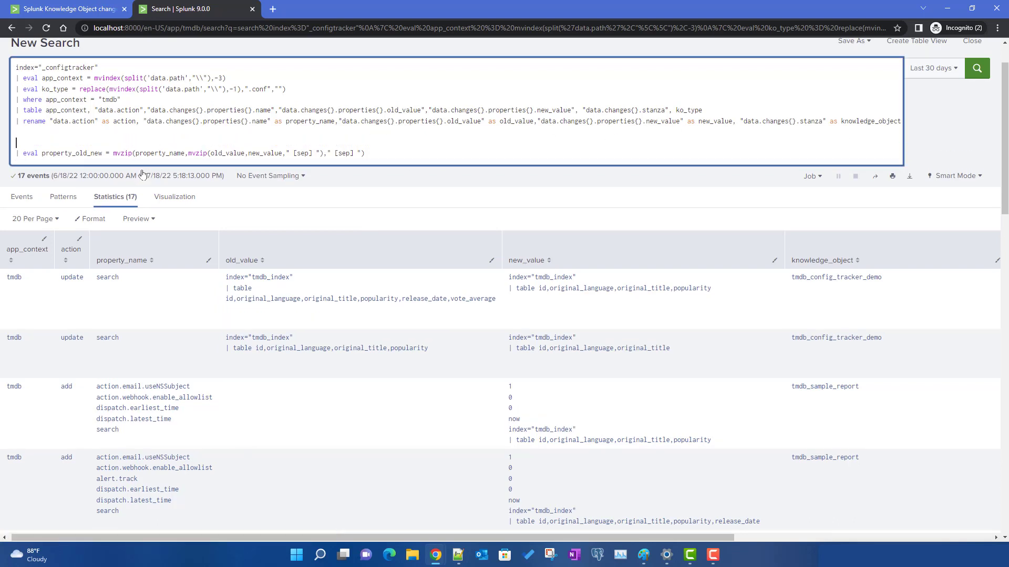
pyautogui.write('| ')
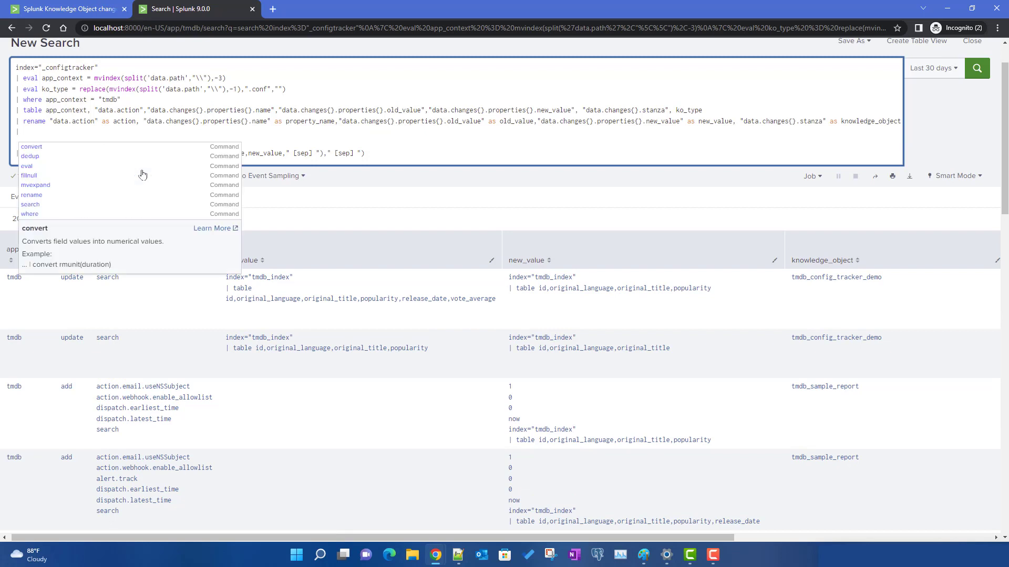
pyautogui.write('eval')
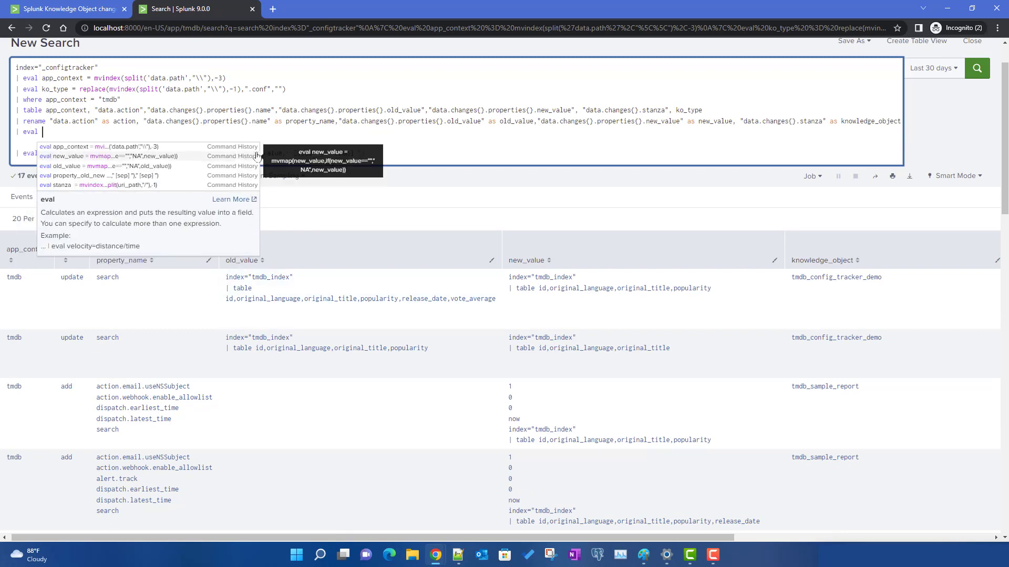
# Step: Assign old_value to an mvmap function in the new eval line, with old_value as its first argument
pyautogui.doubleClick(464, 122)
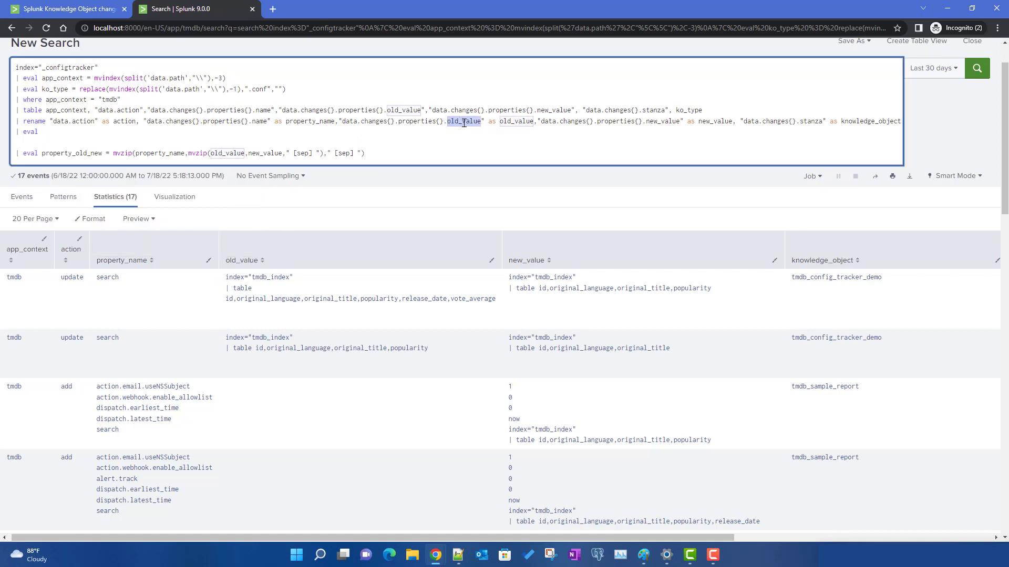
pyautogui.click(102, 136)
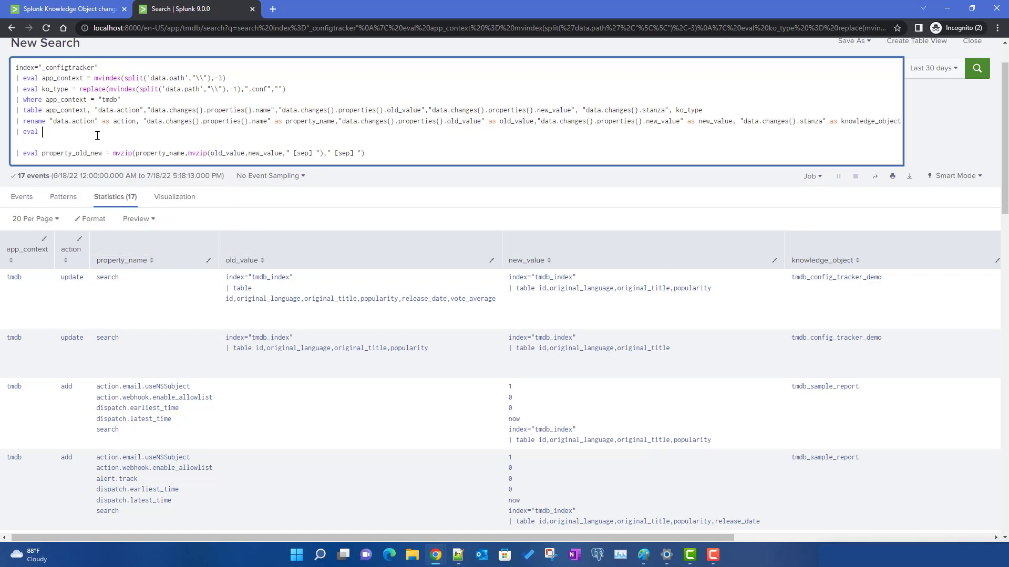
pyautogui.write('old_value')
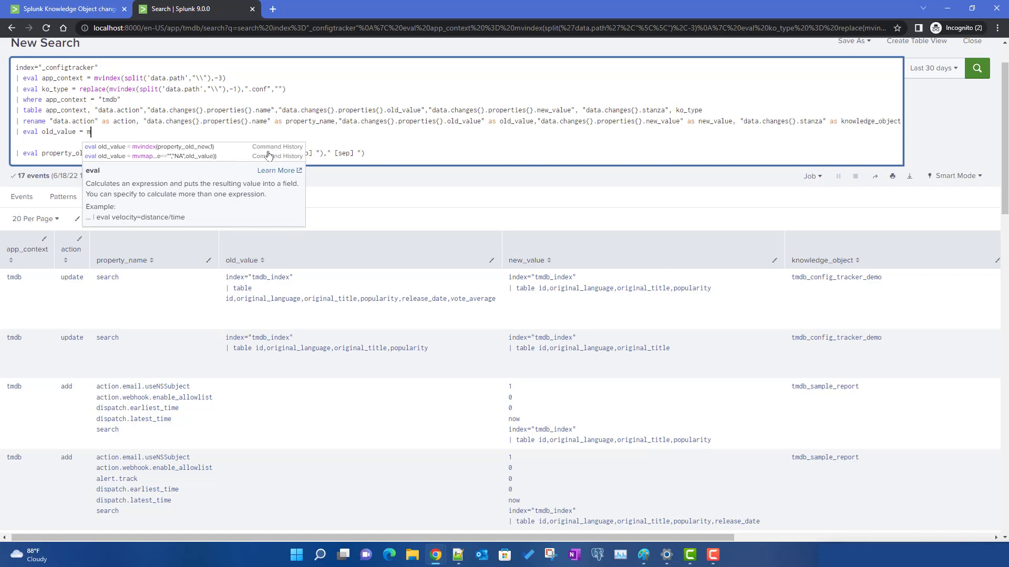
pyautogui.write('= mvmap(')
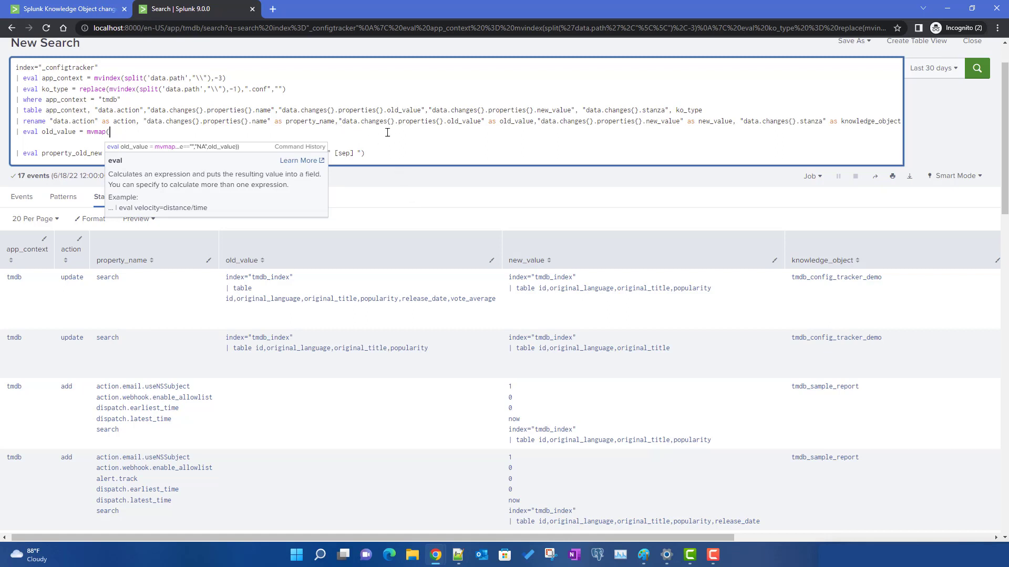
pyautogui.doubleClick(513, 122)
pyautogui.hotkey('ctrl', 'c')
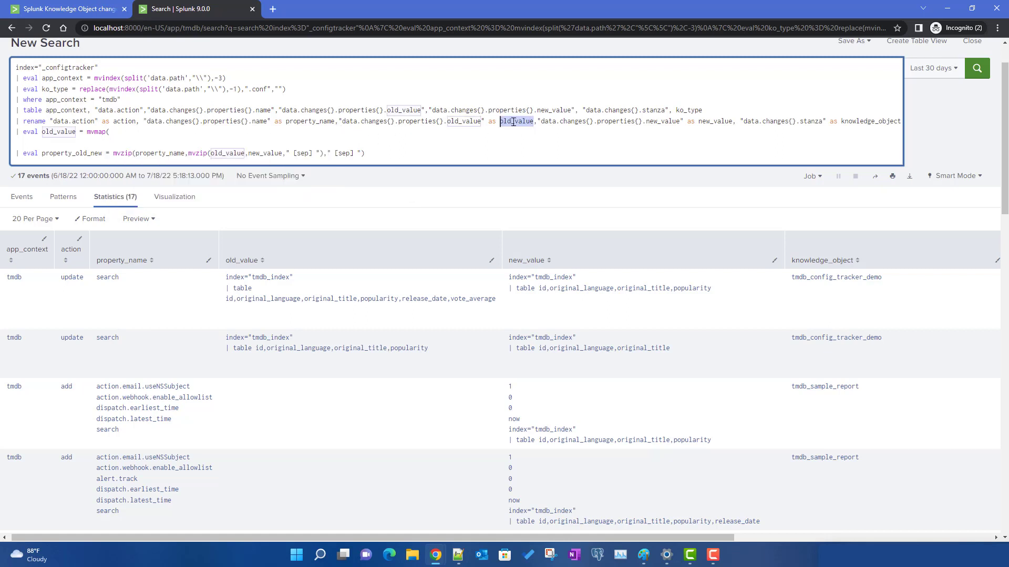
pyautogui.click(167, 134)
pyautogui.hotkey('ctrl', 'v')
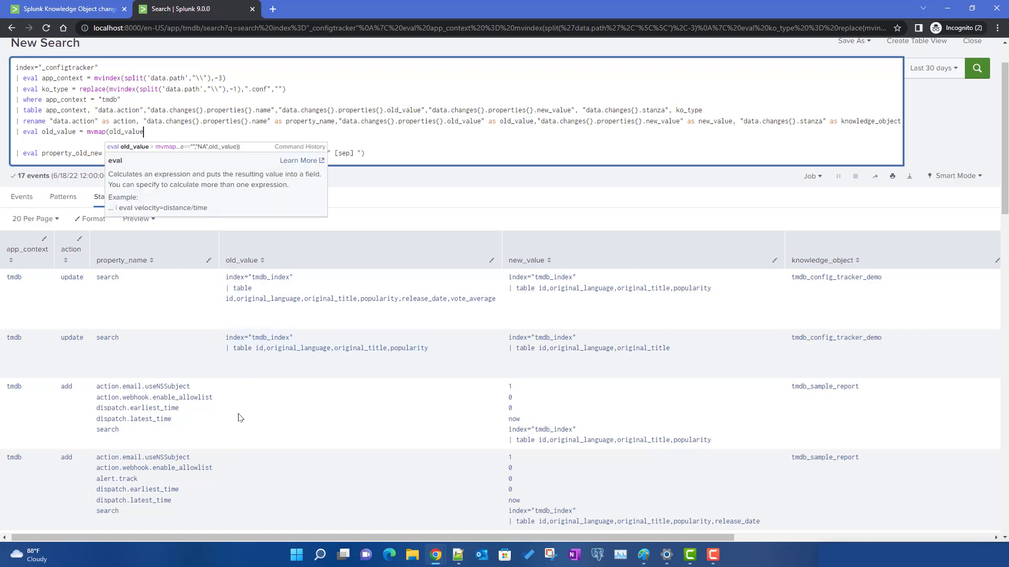
# Step: Complete the mvmap with if(old_value=="","NA",old_value) as its second argument and close the parentheses
pyautogui.write(',if')
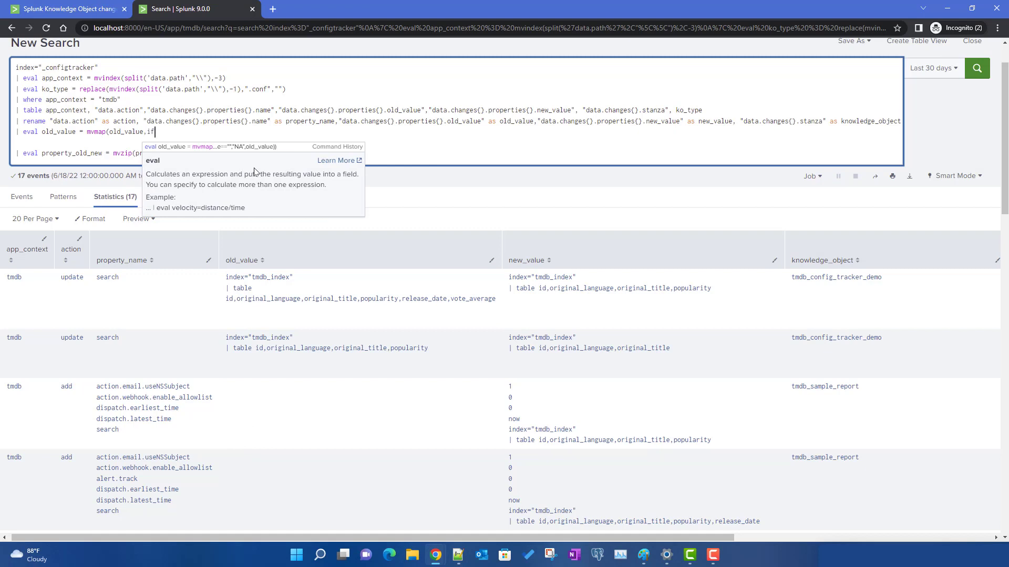
pyautogui.write('(')
pyautogui.write('isn')
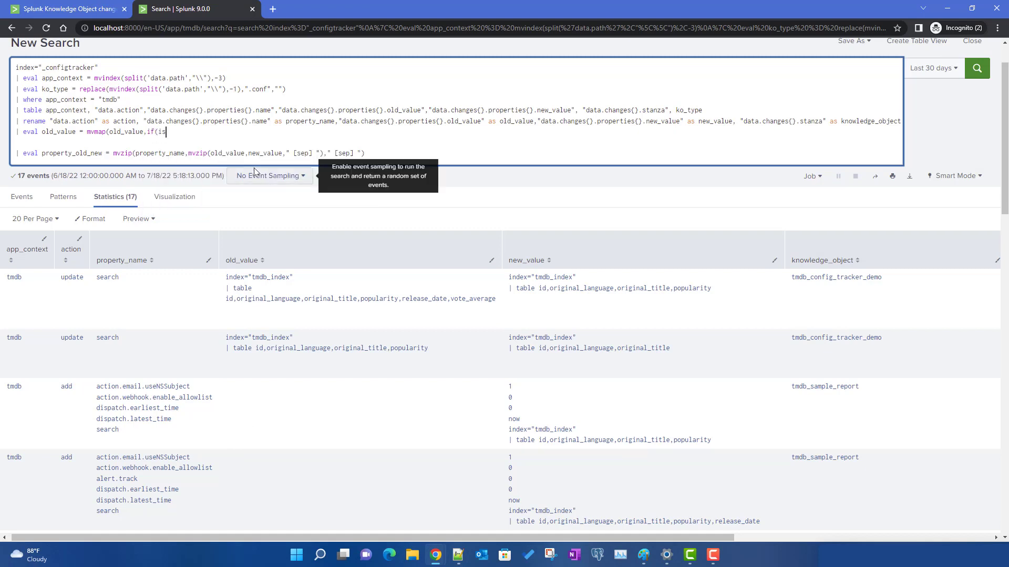
pyautogui.press('BackSpace')
pyautogui.press('BackSpace')
pyautogui.press('BackSpace')
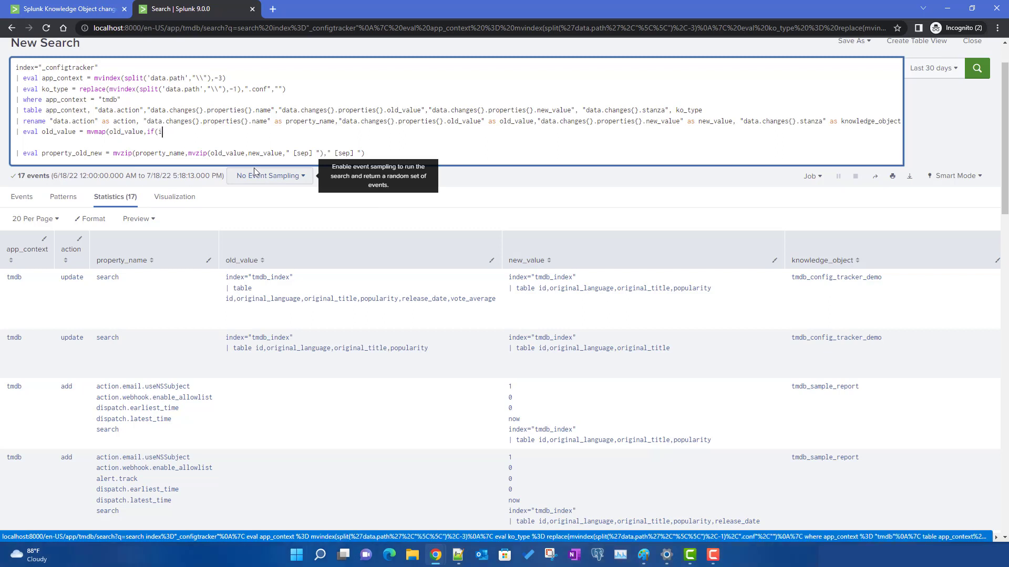
pyautogui.write('old_value')
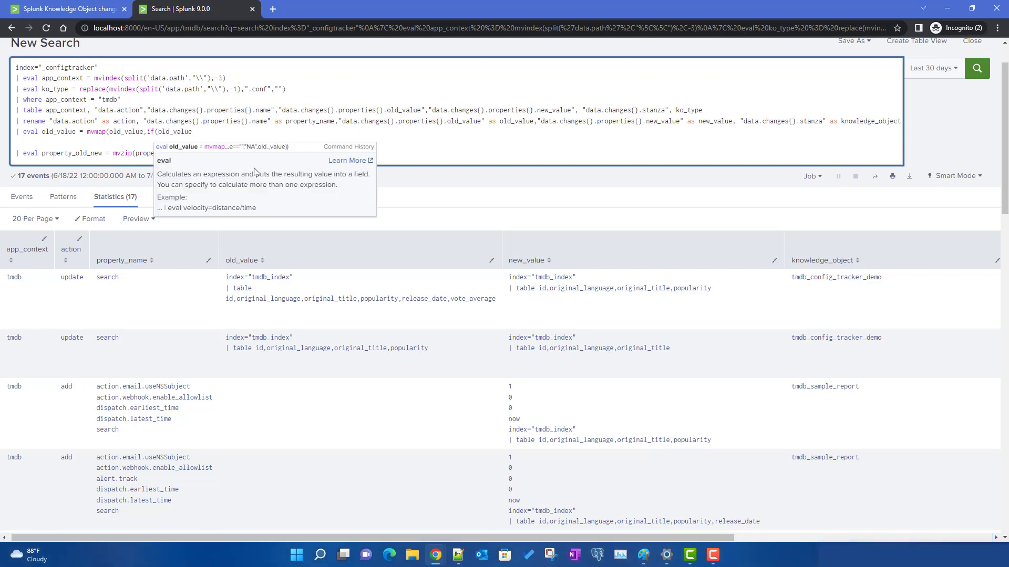
pyautogui.write('==""')
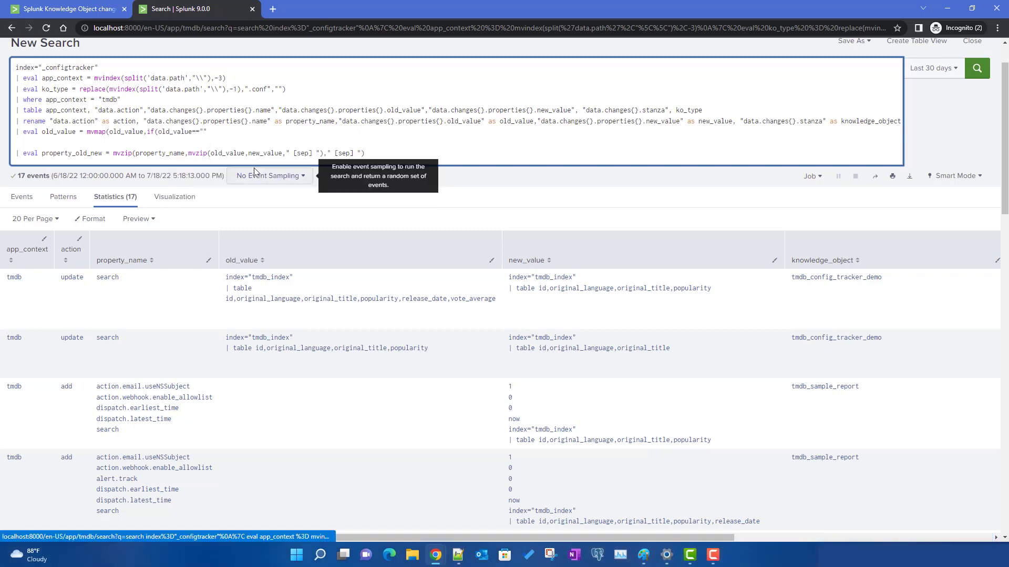
pyautogui.write(',')
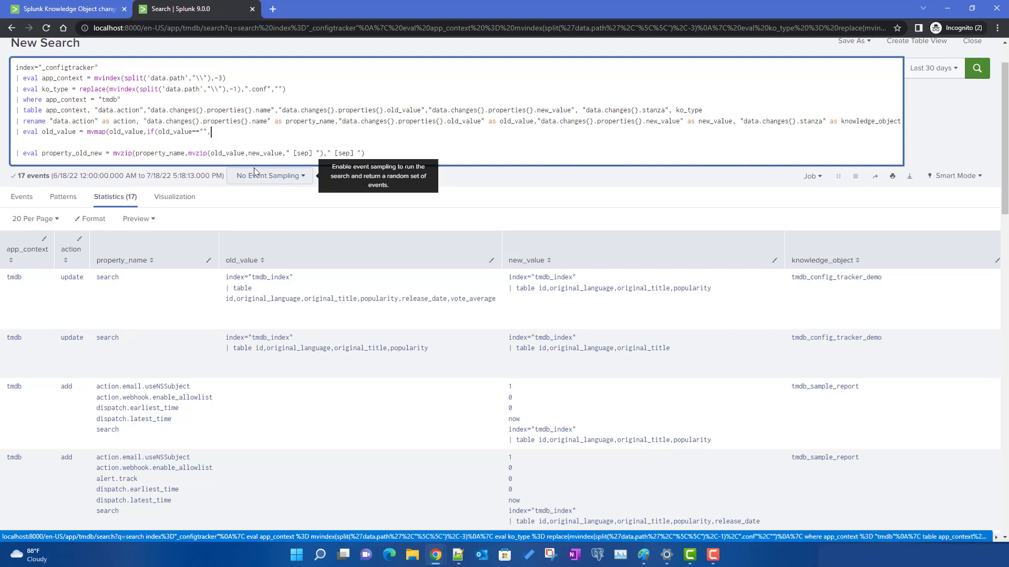
pyautogui.write('"NA",old_value')
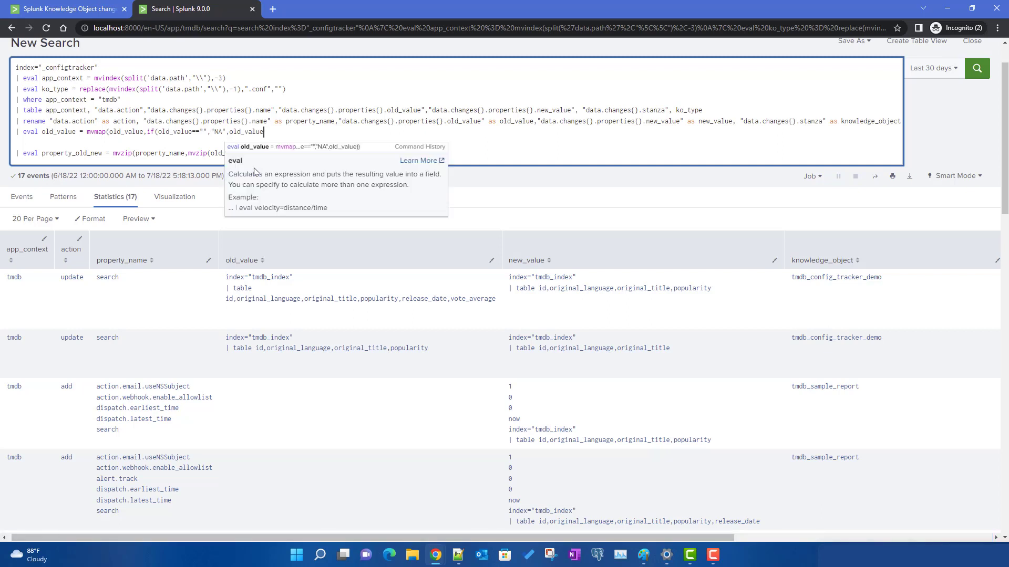
pyautogui.write(')')
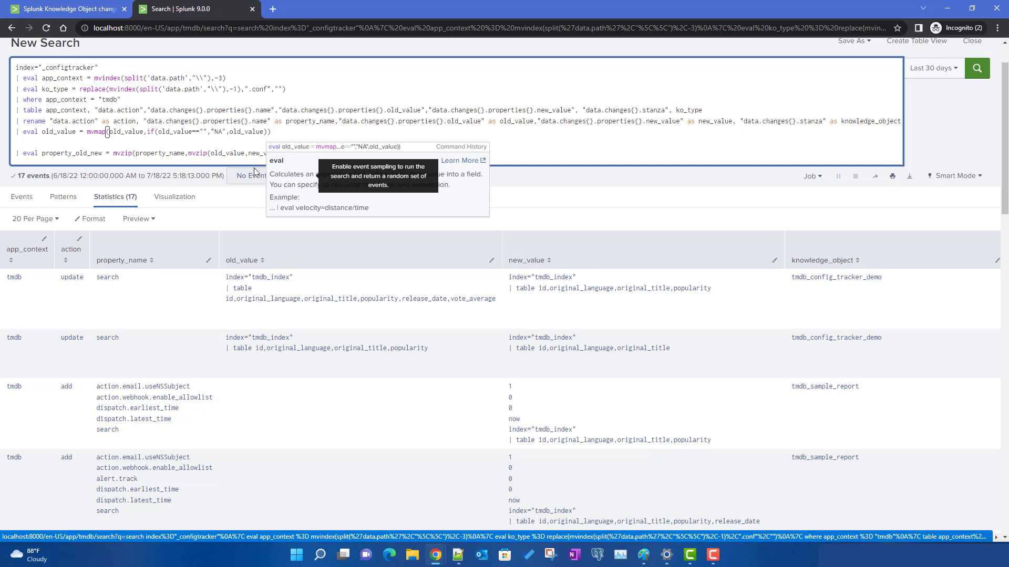
# Step: Run the search and check the old_value column for the replaced empty values
pyautogui.press('Return')
pyautogui.scroll(-3, 255, 171)
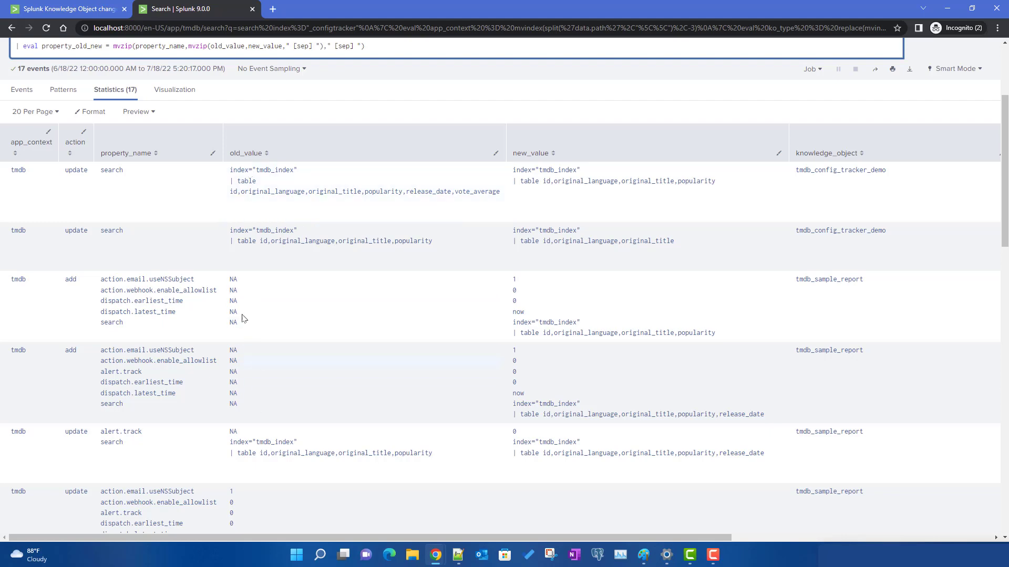
pyautogui.scroll(3, 252, 389)
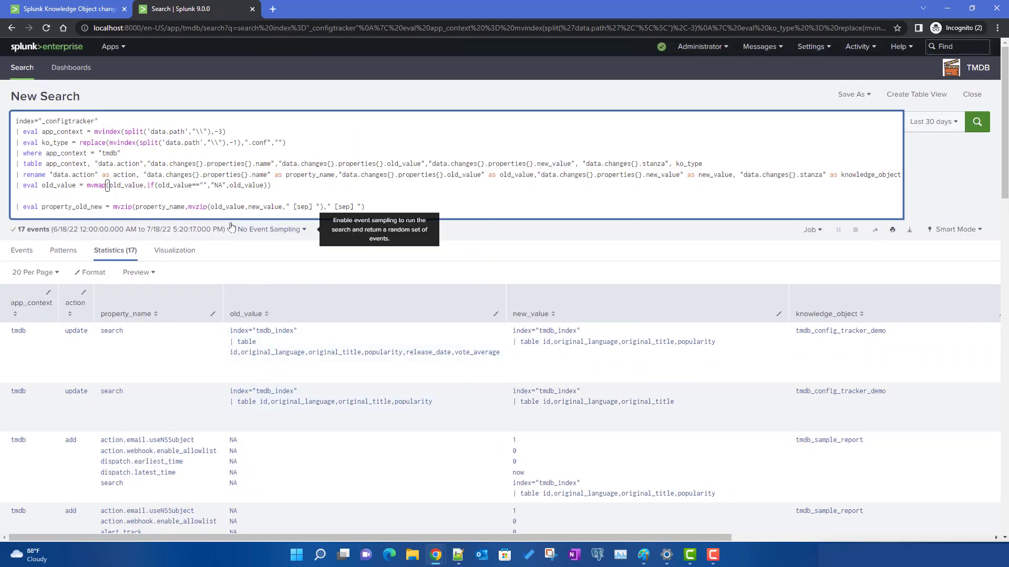
# Step: Duplicate the old_value mvmap eval line onto the blank line directly below it
pyautogui.tripleClick(17, 185)
pyautogui.hotkey('ctrl', 'c')
pyautogui.click(35, 198)
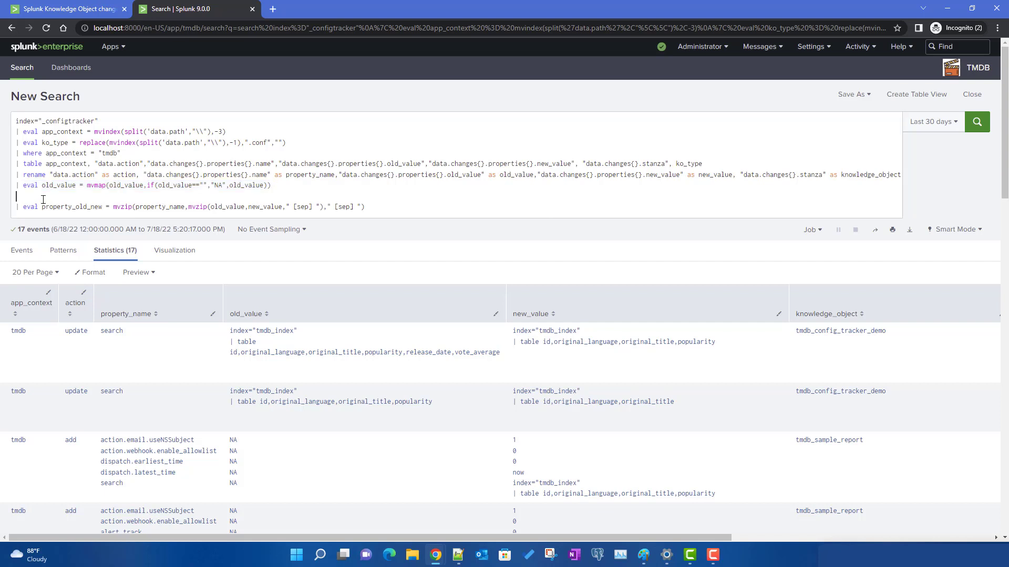
pyautogui.hotkey('ctrl', 'v')
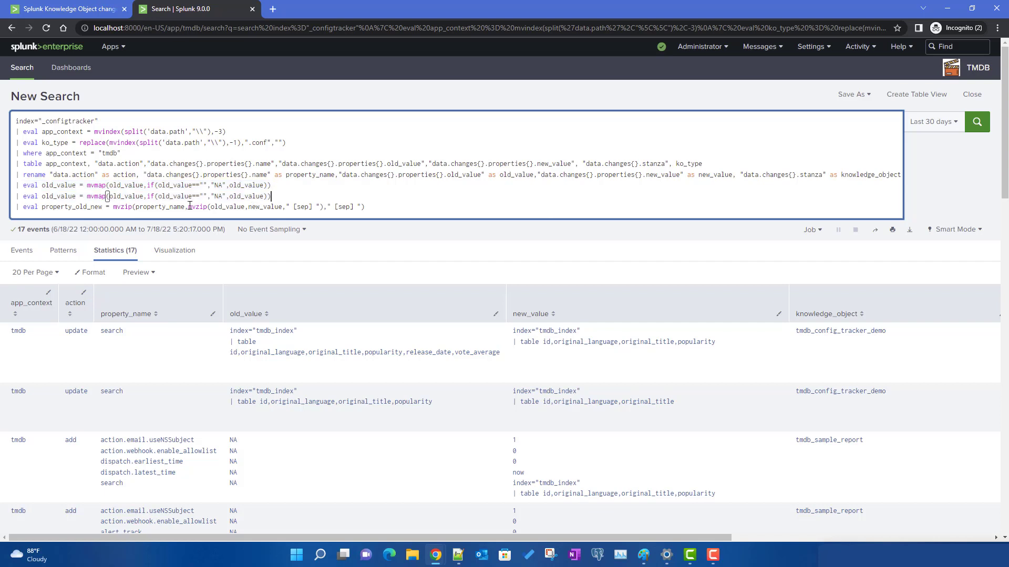
# Step: Replace every old_value in the duplicated eval line with new_value, giving new_value = mvmap(new_value,if(new_value=="","NA",new_value))
pyautogui.doubleClick(661, 175)
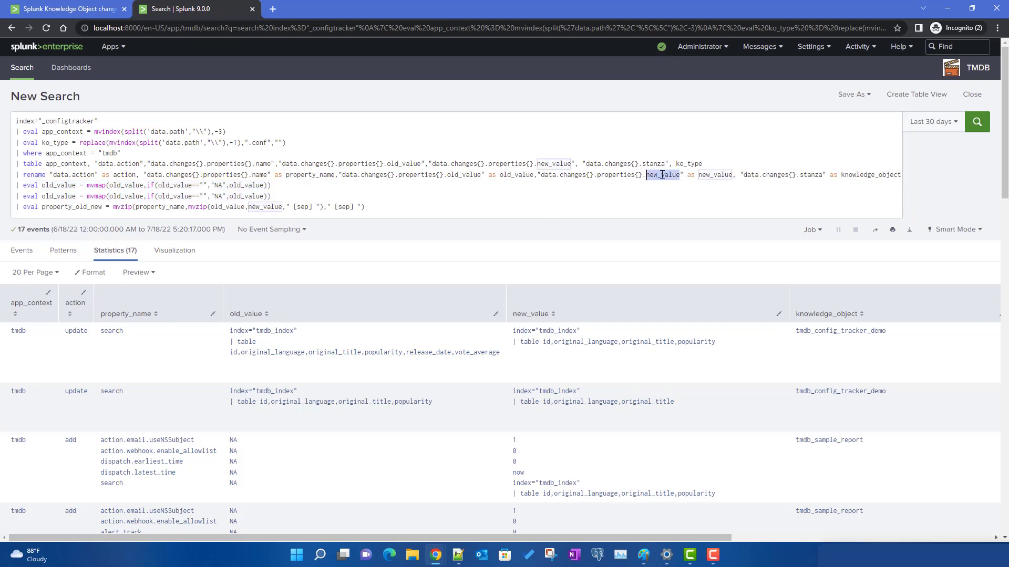
pyautogui.hotkey('ctrl', 'c')
pyautogui.doubleClick(58, 196)
pyautogui.hotkey('ctrl', 'v')
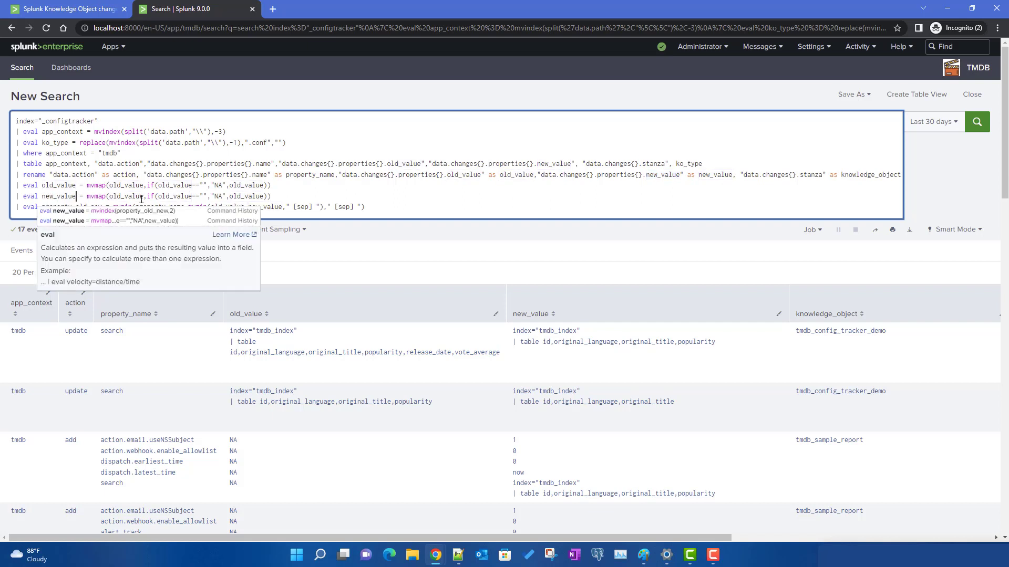
pyautogui.doubleClick(172, 197)
pyautogui.hotkey('ctrl', 'v')
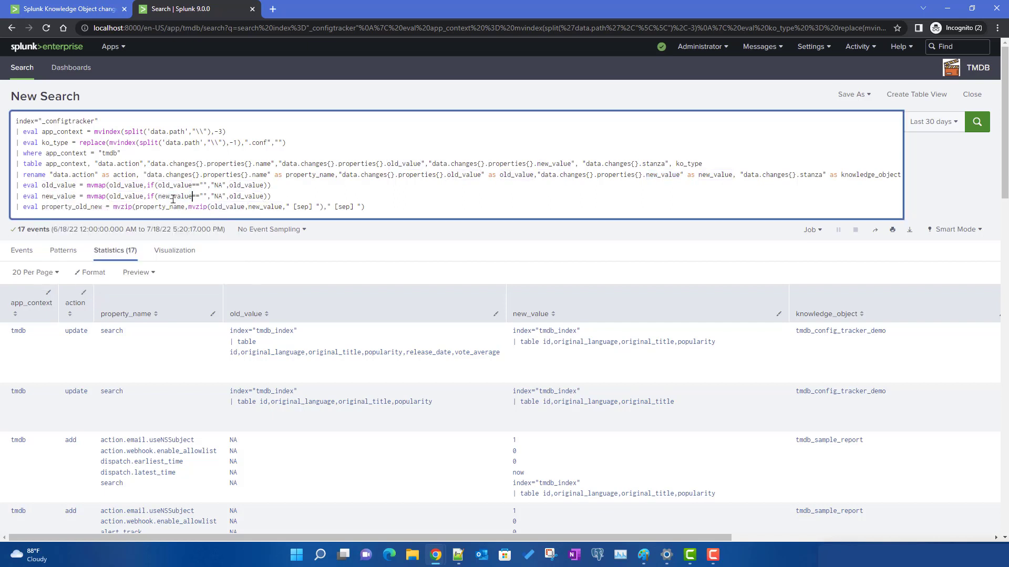
pyautogui.doubleClick(132, 198)
pyautogui.hotkey('ctrl', 'v')
pyautogui.doubleClick(246, 196)
pyautogui.hotkey('ctrl', 'v')
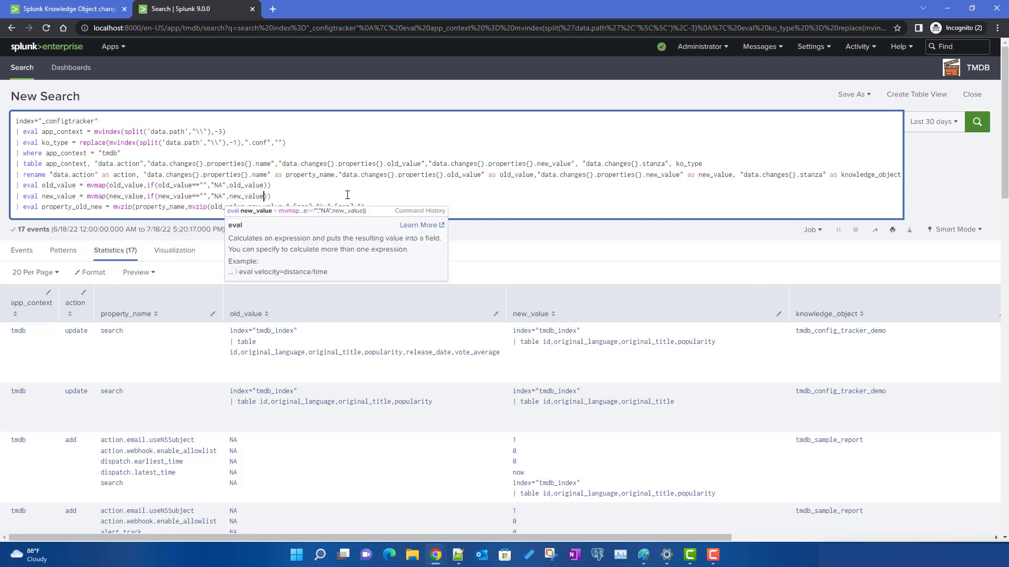
# Step: Run the search and examine how empty values appear in the old_value, new_value and property_old_new columns
pyautogui.click(361, 191)
pyautogui.press('Return')
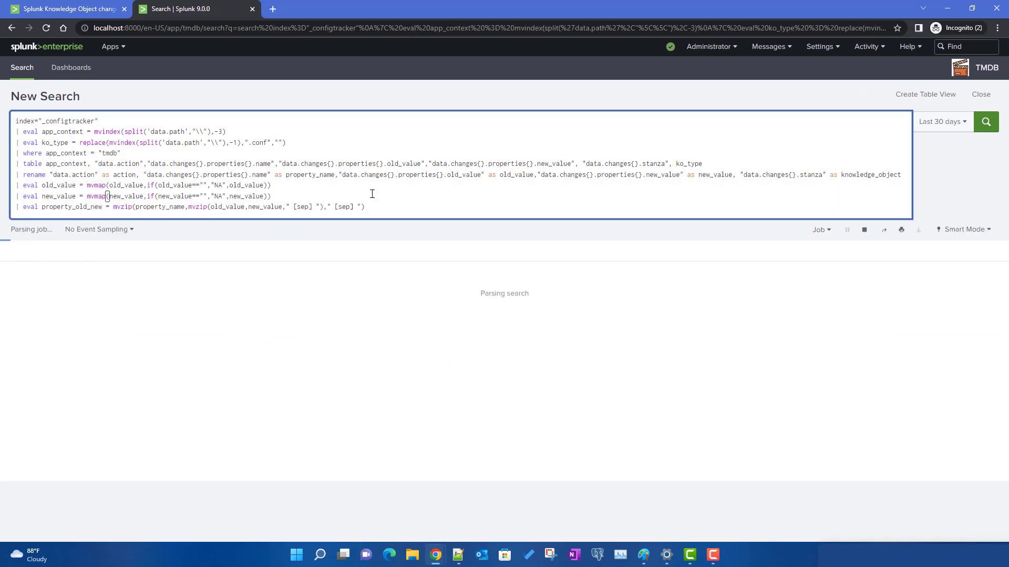
pyautogui.scroll(-5, 419, 263)
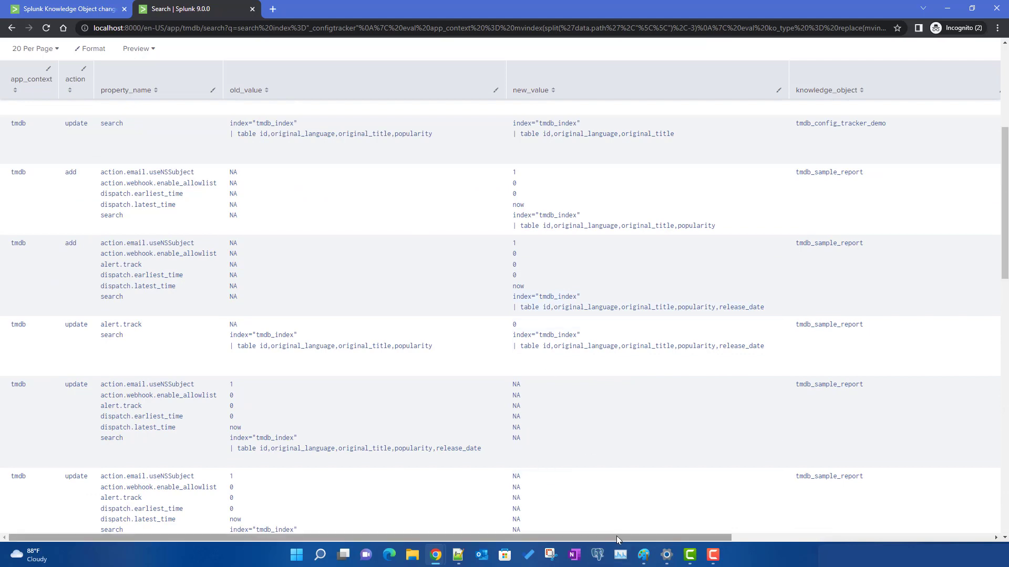
pyautogui.moveTo(617, 537); pyautogui.dragTo(878, 537)
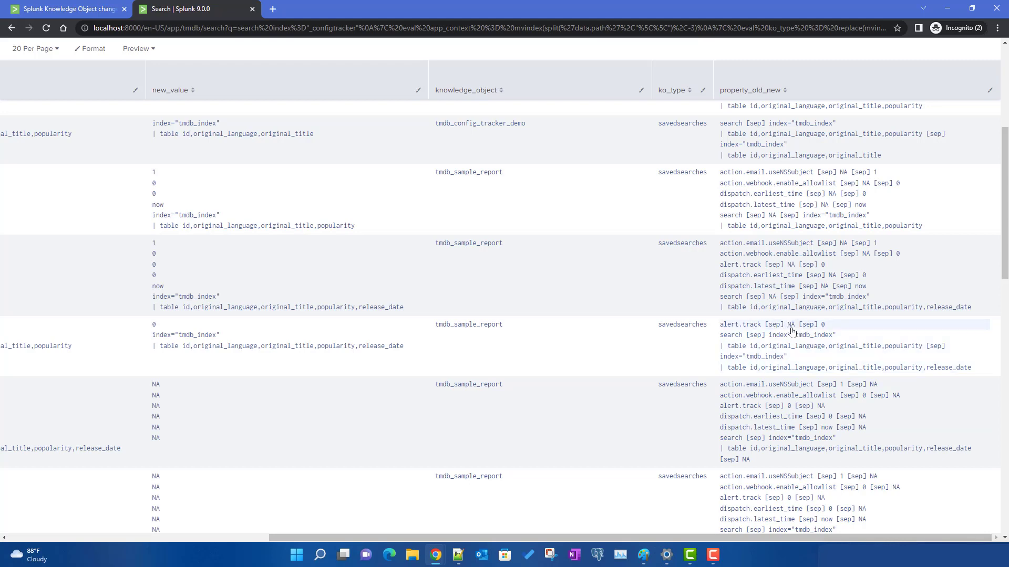
pyautogui.scroll(4, 792, 330)
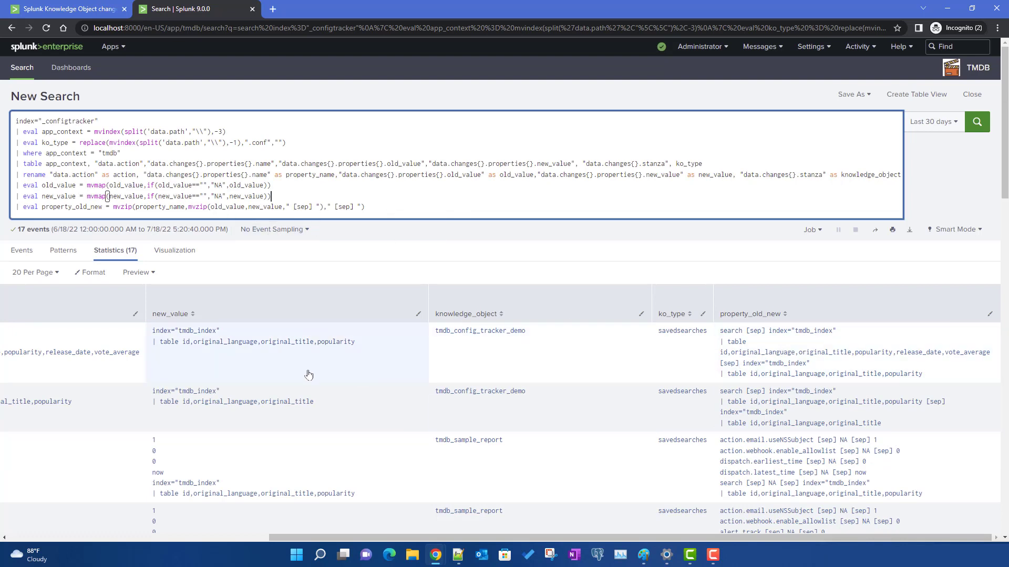
pyautogui.moveTo(319, 534); pyautogui.dragTo(85, 534)
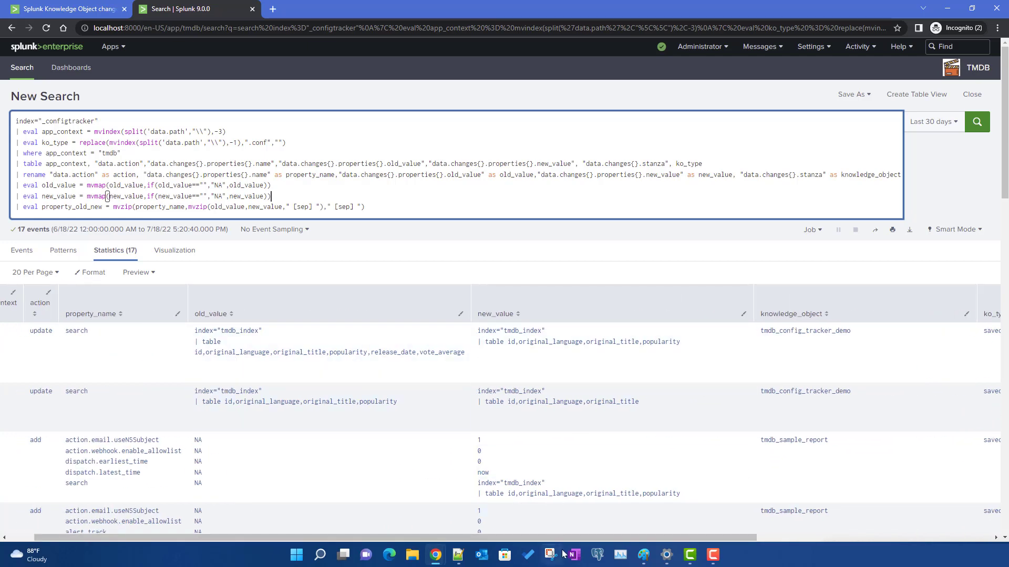
pyautogui.moveTo(567, 540); pyautogui.dragTo(853, 532)
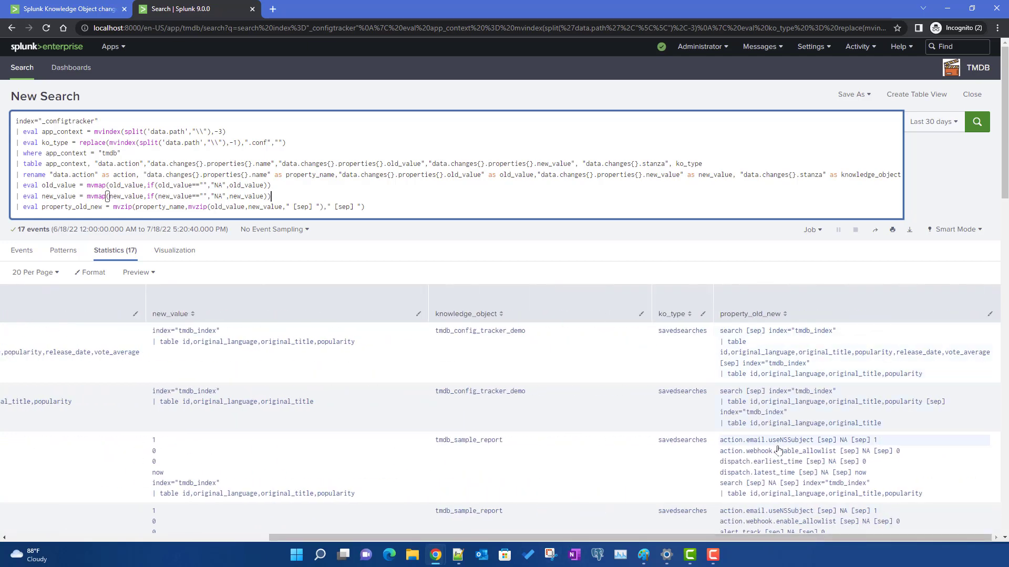
pyautogui.scroll(-3, 752, 517)
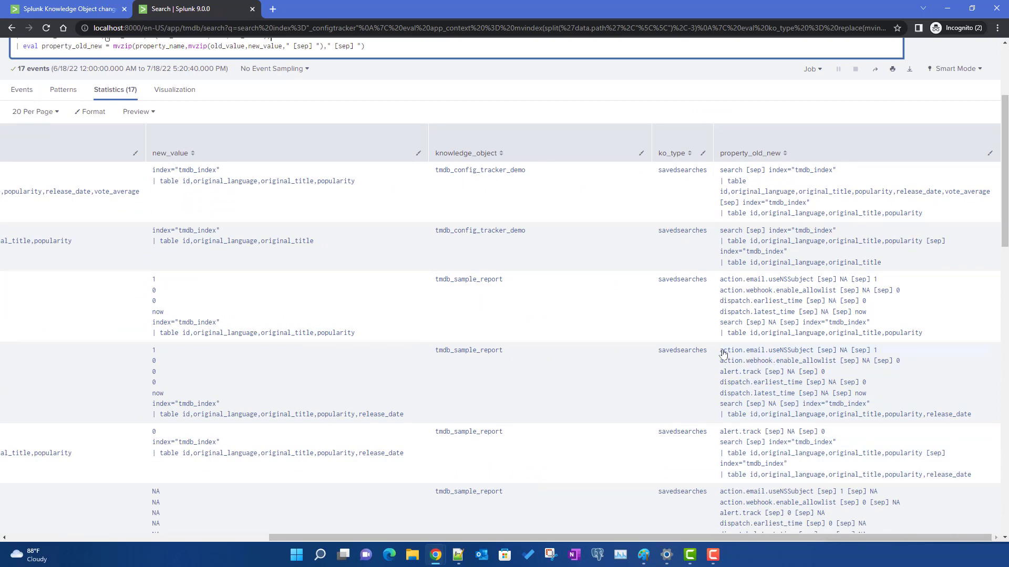
pyautogui.moveTo(724, 350); pyautogui.dragTo(809, 357)
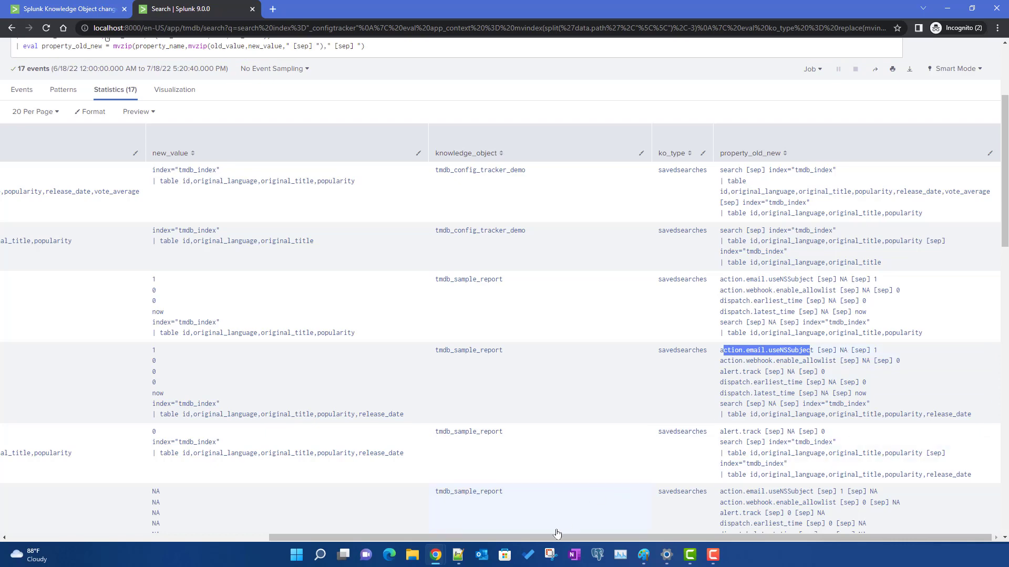
pyautogui.moveTo(459, 537); pyautogui.dragTo(197, 537)
pyautogui.scroll(2, 336, 460)
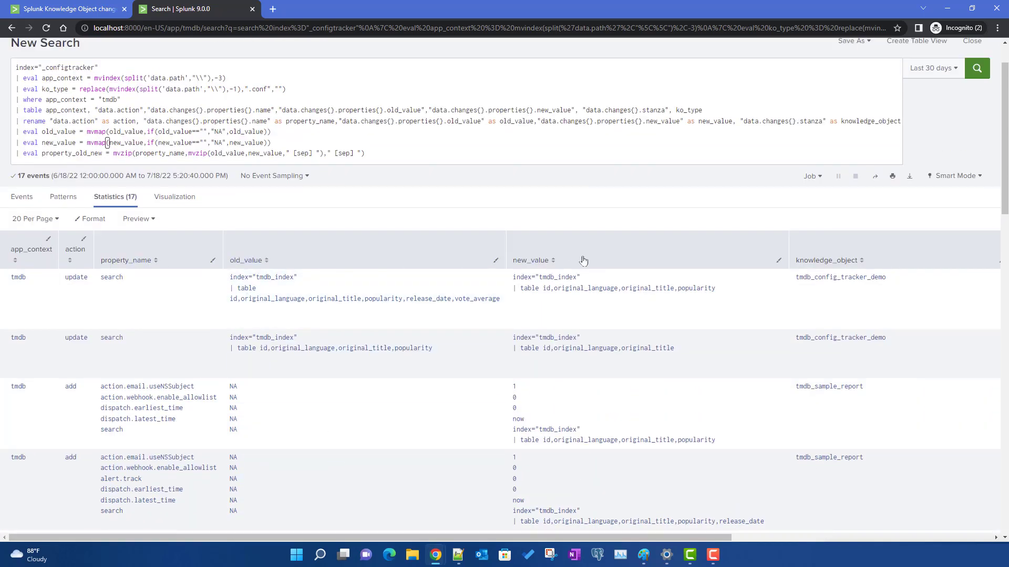
# Step: Add a new line after the property_old_new eval that starts a field-removing command, | fields -
pyautogui.click(408, 161)
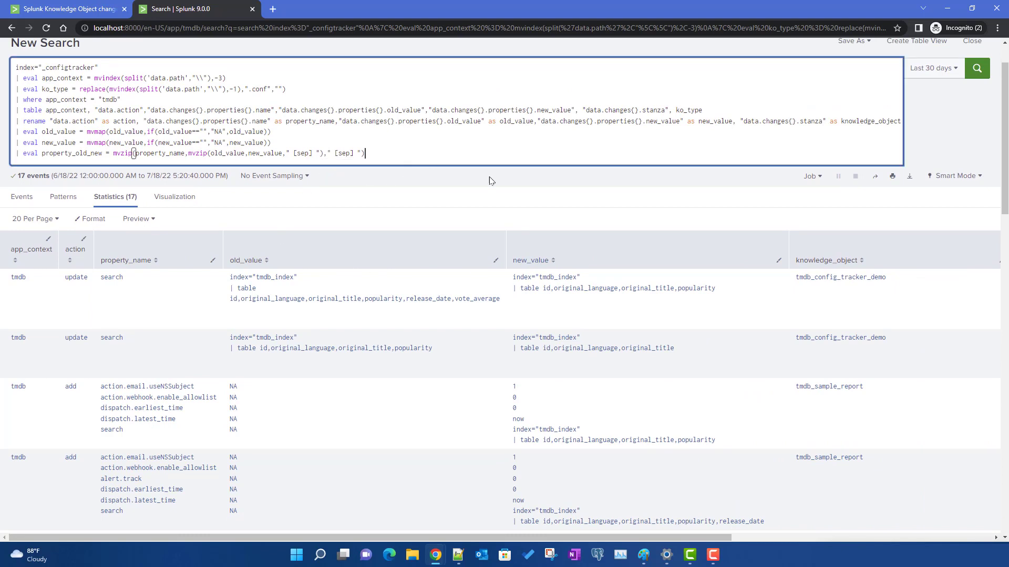
pyautogui.hotkey('shift', 'Return')
pyautogui.write('| f')
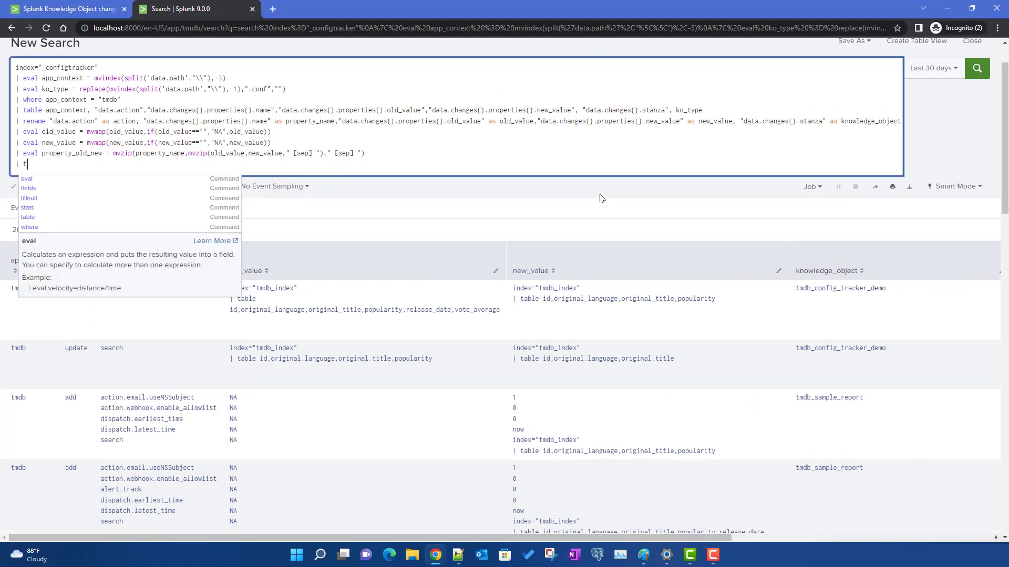
pyautogui.write('ields')
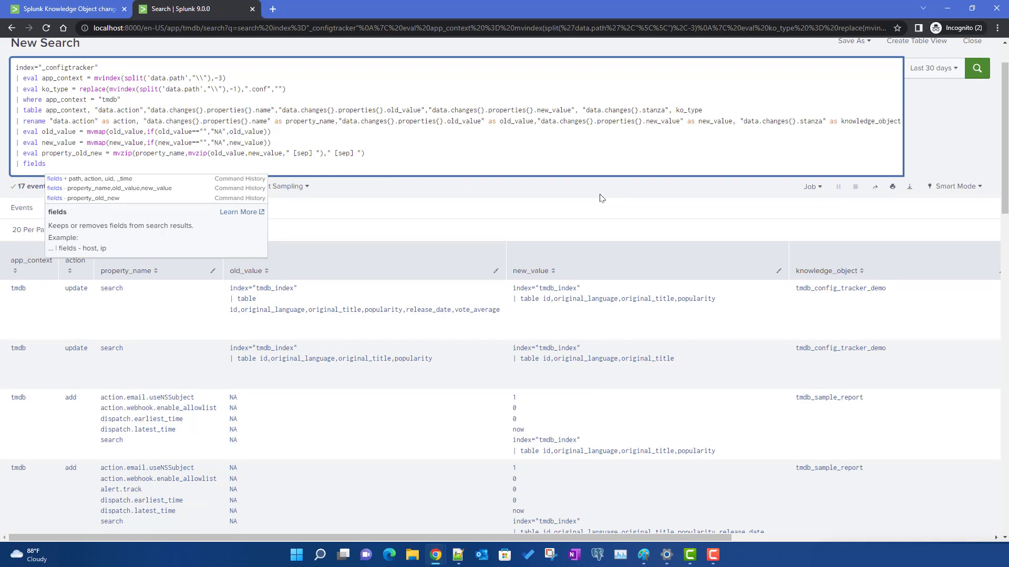
pyautogui.write(' -')
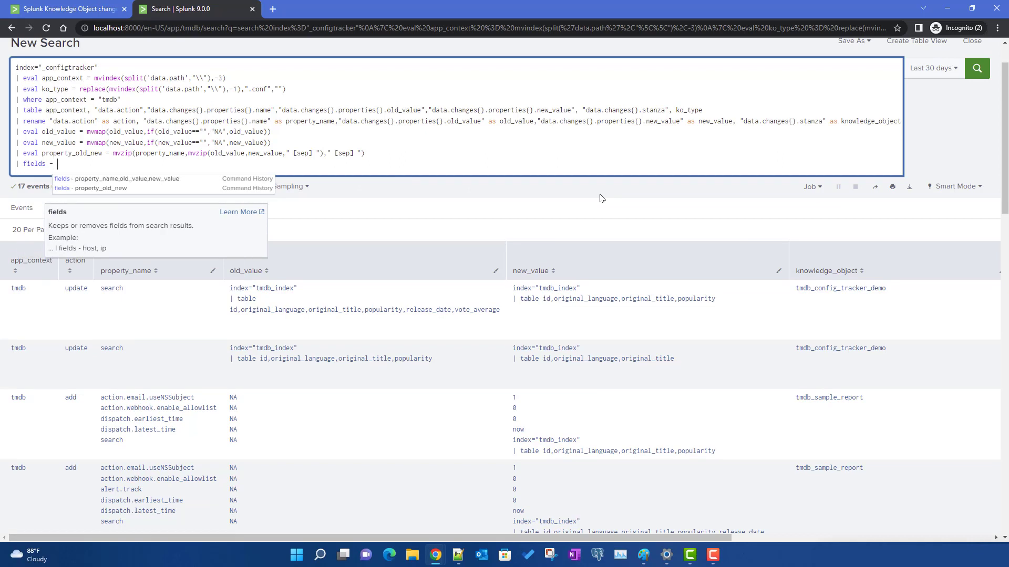
# Step: Complete the fields command with property_name,old_value,new_value as the fields to remove and run the search
pyautogui.doubleClick(60, 154)
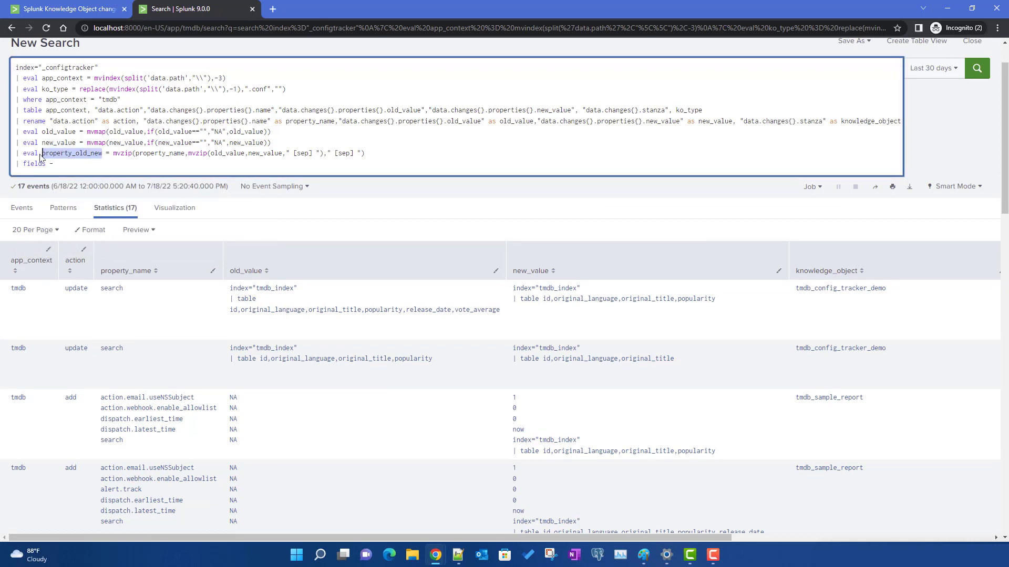
pyautogui.click(80, 162)
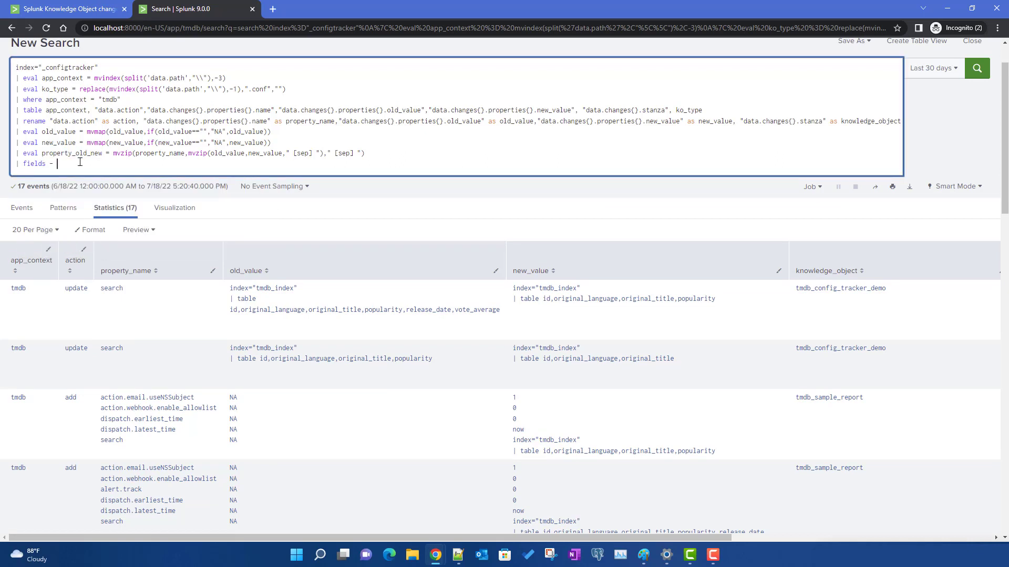
pyautogui.doubleClick(318, 122)
pyautogui.hotkey('ctrl', 'c')
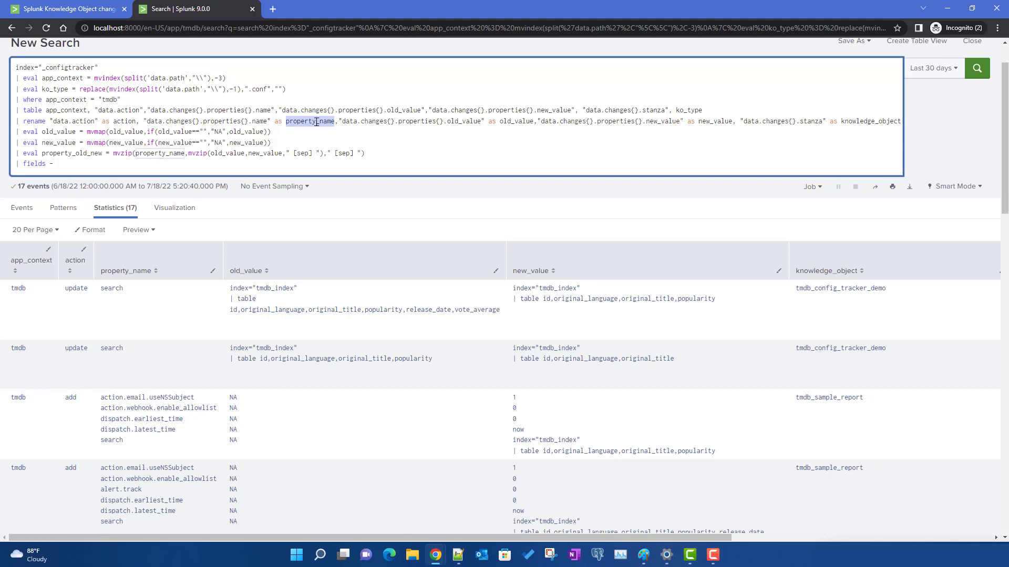
pyautogui.click(78, 163)
pyautogui.hotkey('ctrl', 'v')
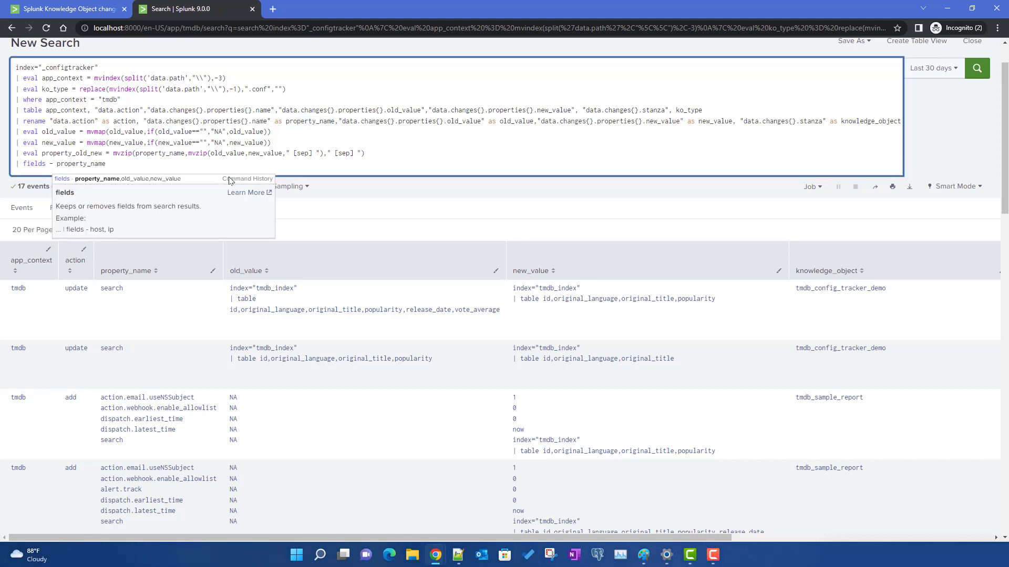
pyautogui.press('Down')
pyautogui.press('Return')
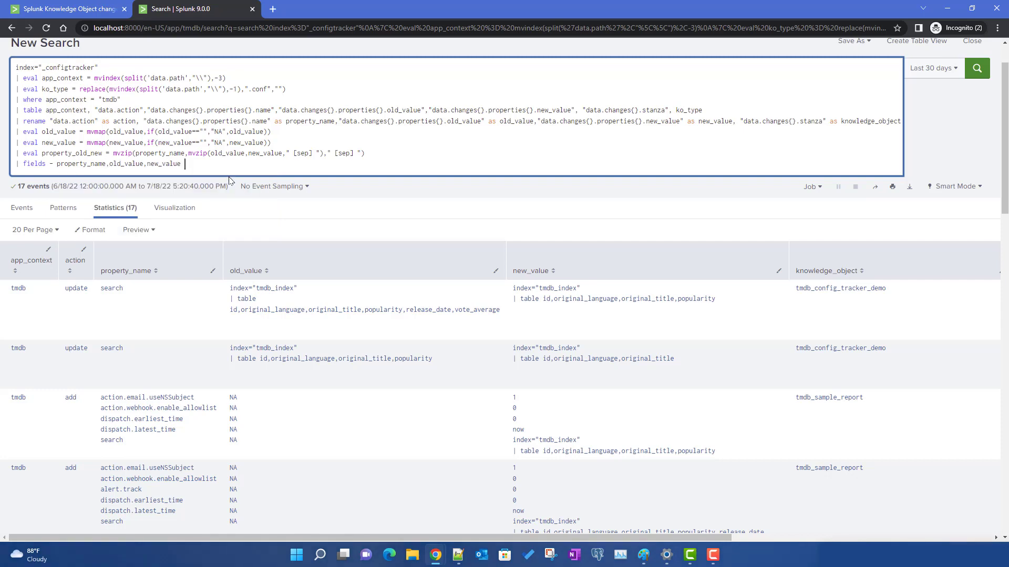
pyautogui.press('Return')
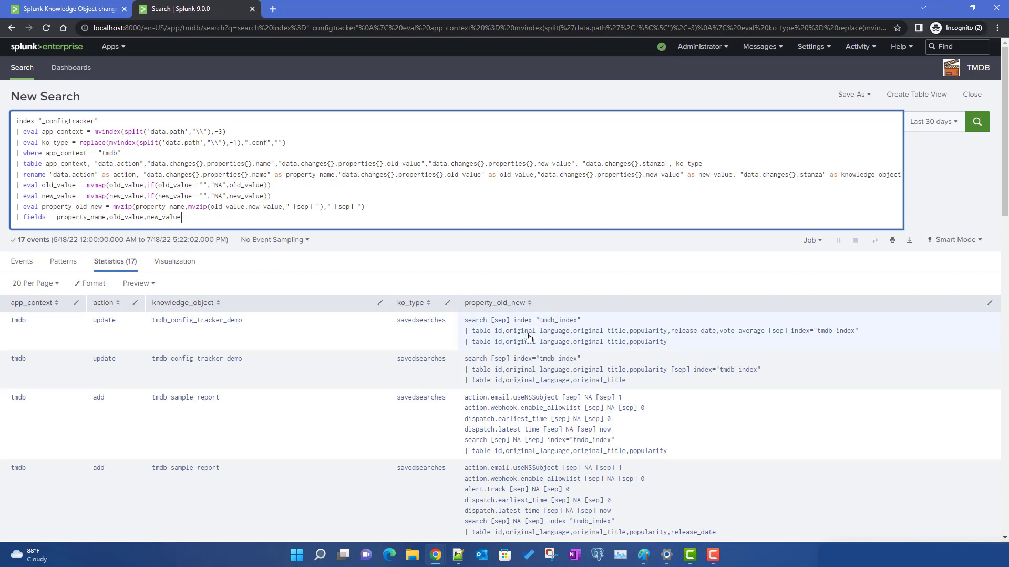
# Step: Add a new line with the | mvexpand command after the fields line
pyautogui.hotkey('shift', 'Return')
pyautogui.write('| ')
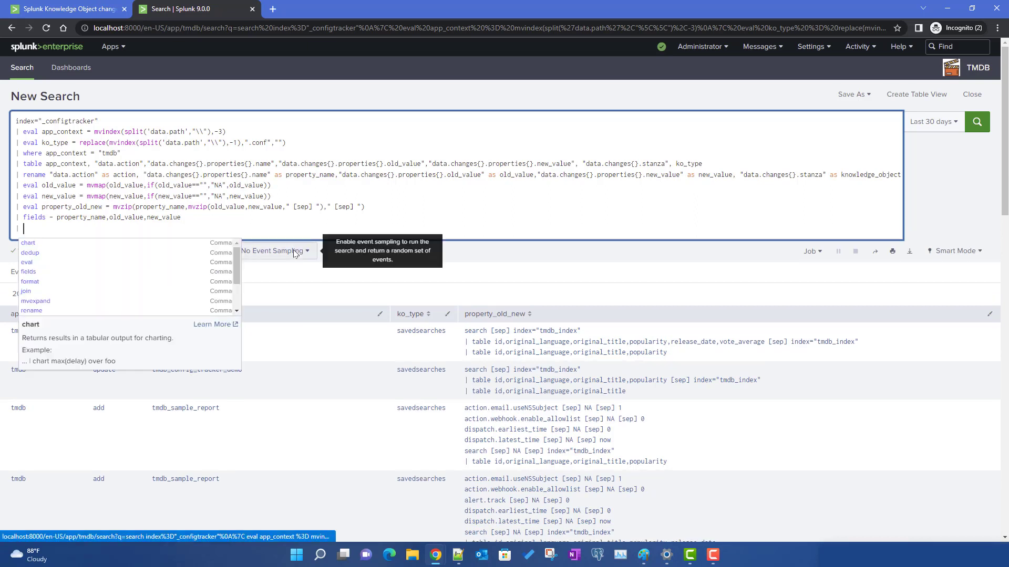
pyautogui.write('mv')
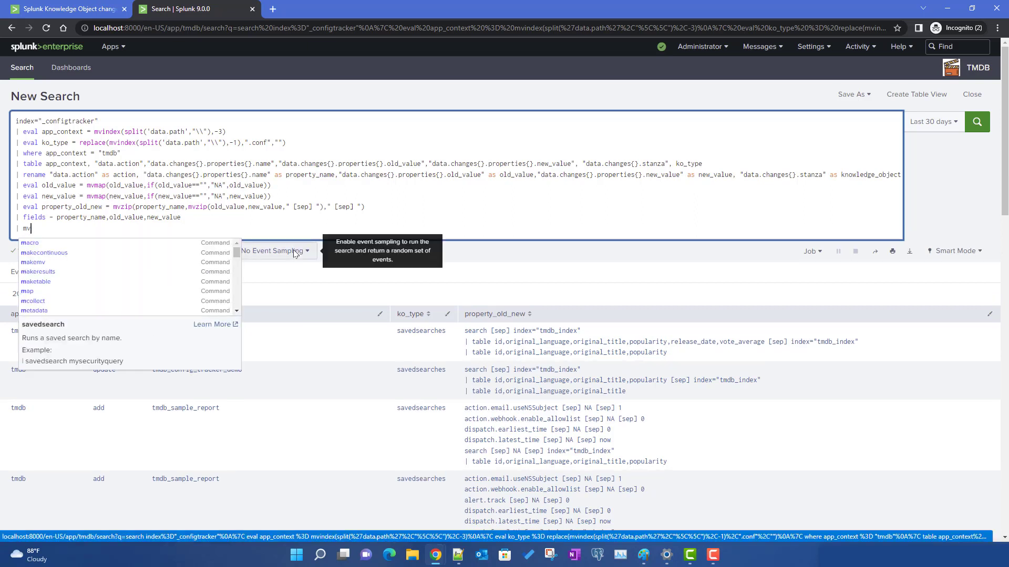
pyautogui.write('exa')
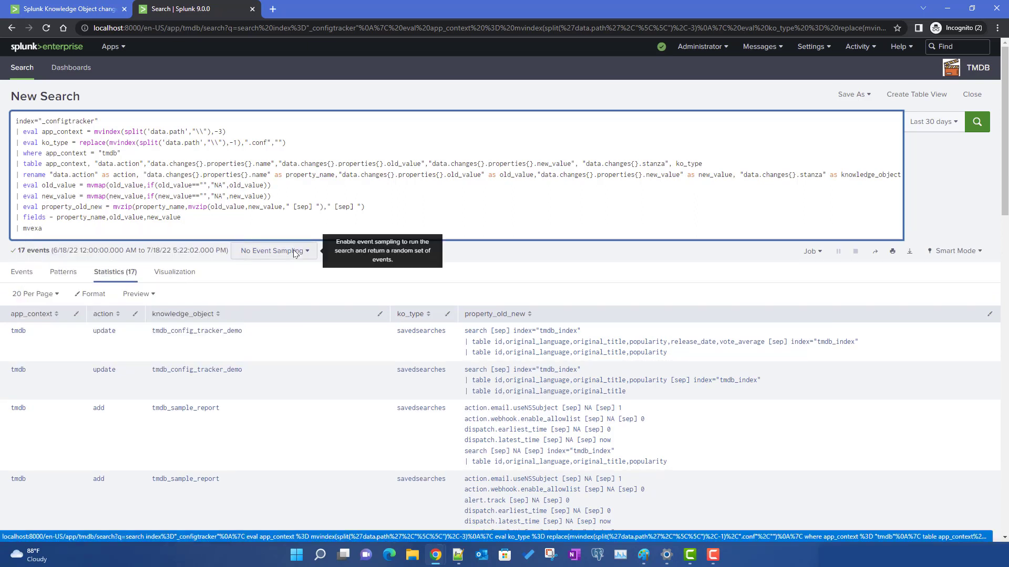
pyautogui.press('BackSpace')
pyautogui.write('pabnd')
pyautogui.press('BackSpace')
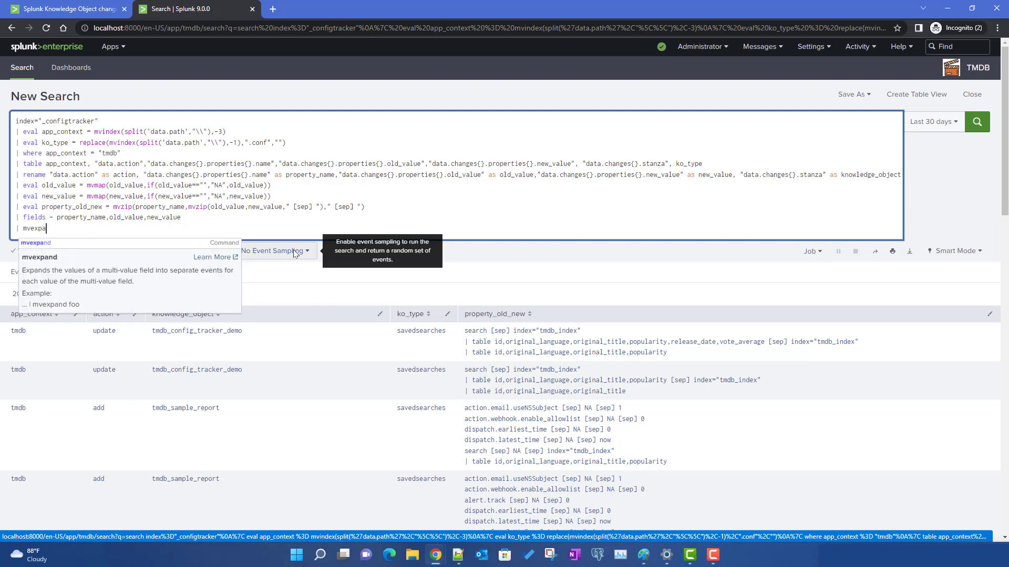
pyautogui.write('nd')
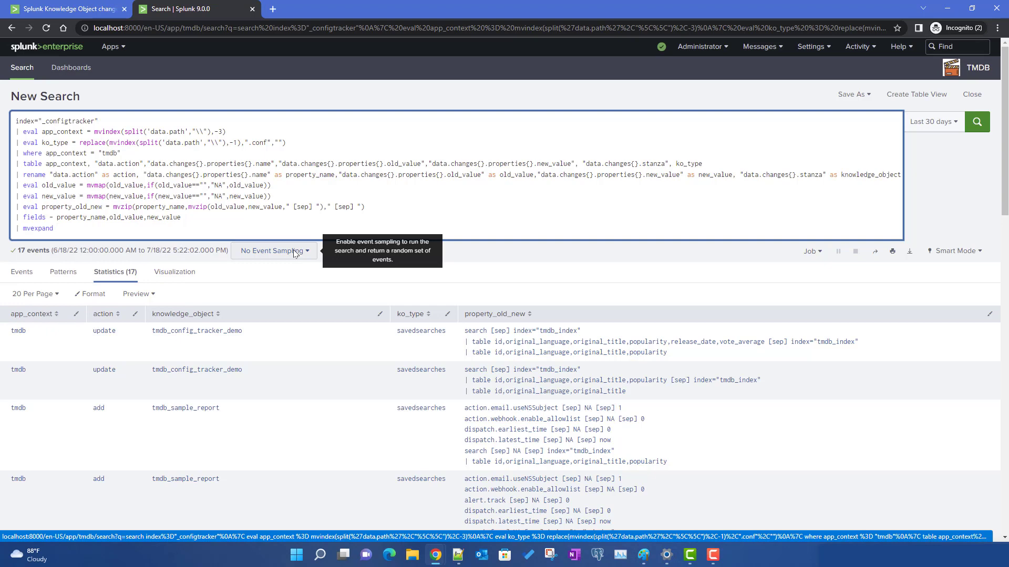
# Step: Specify property_old_new as the field for mvexpand, run the search and check the expanded rows
pyautogui.doubleClick(80, 208)
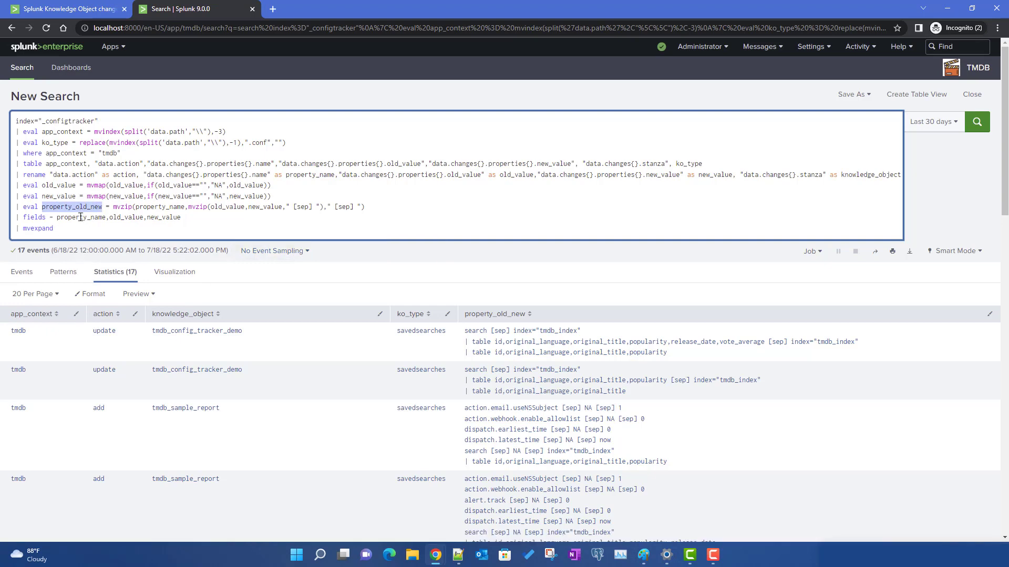
pyautogui.hotkey('ctrl', 'c')
pyautogui.click(80, 228)
pyautogui.hotkey('ctrl', 'v')
pyautogui.press('Return')
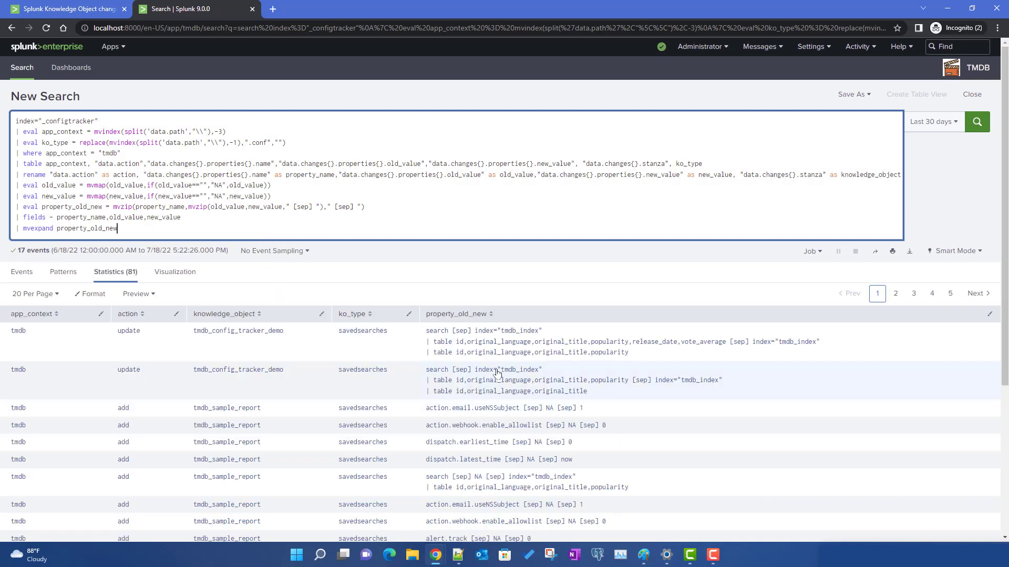
pyautogui.scroll(-1, 549, 399)
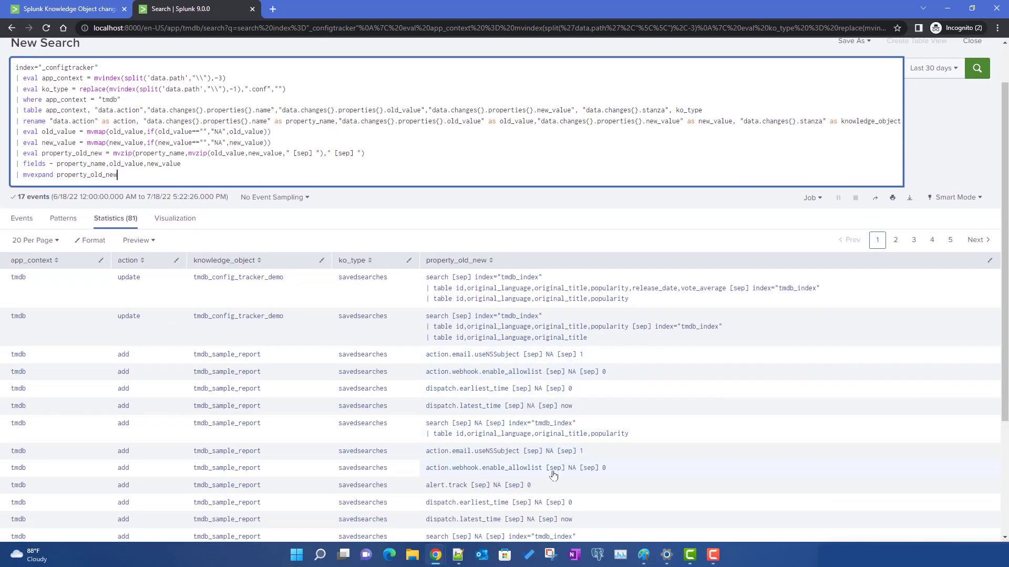
pyautogui.scroll(1, 507, 388)
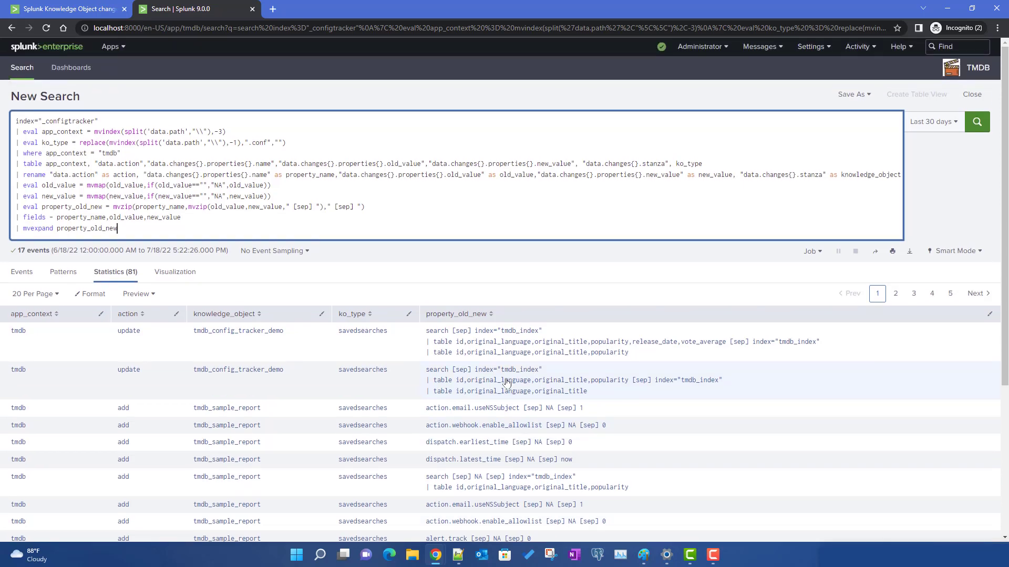
pyautogui.scroll(-2, 506, 383)
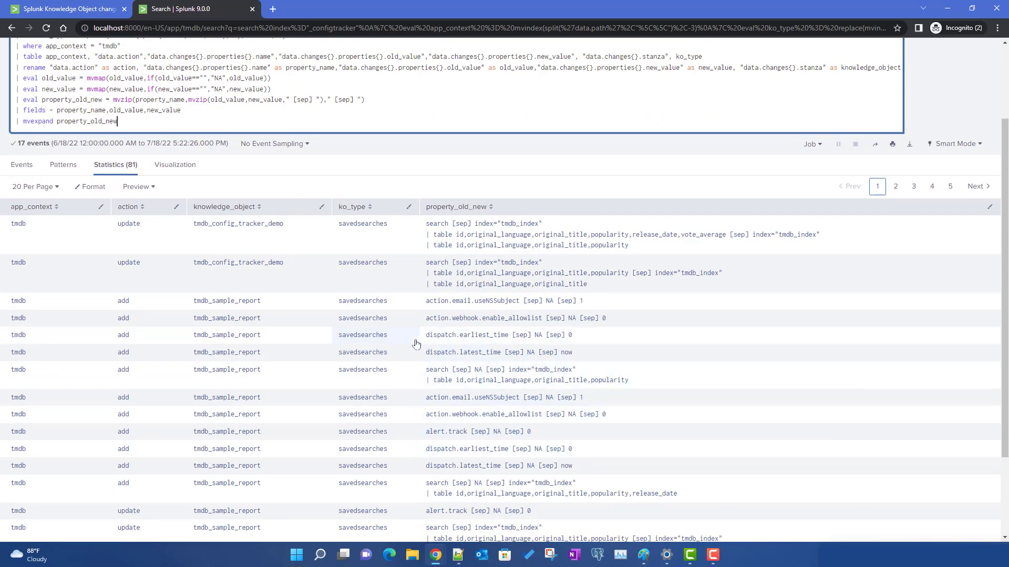
# Step: Add a new line after the mvexpand command that starts an eval assigning the property_old_new field
pyautogui.moveTo(425, 343); pyautogui.dragTo(580, 344)
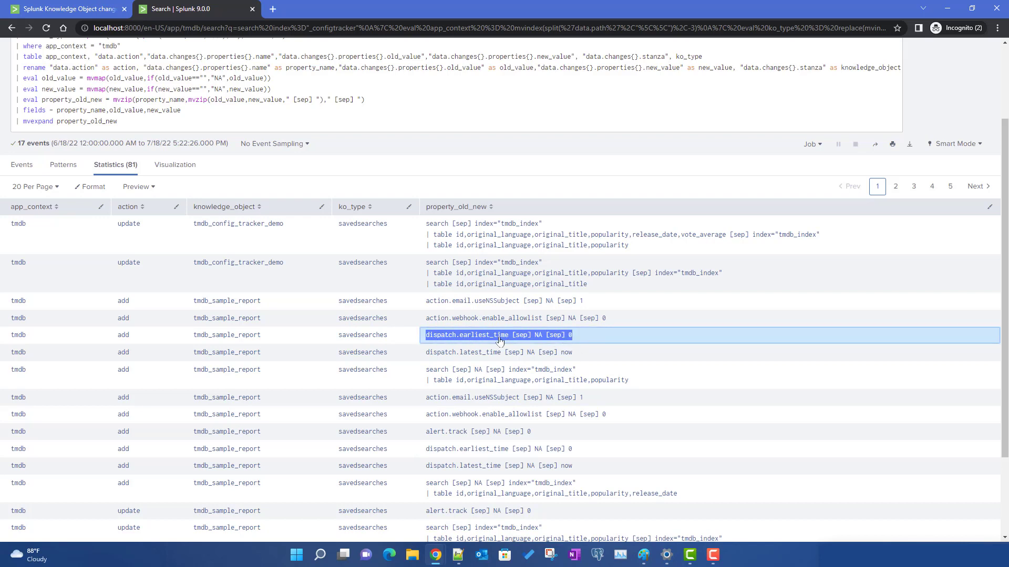
pyautogui.click(150, 121)
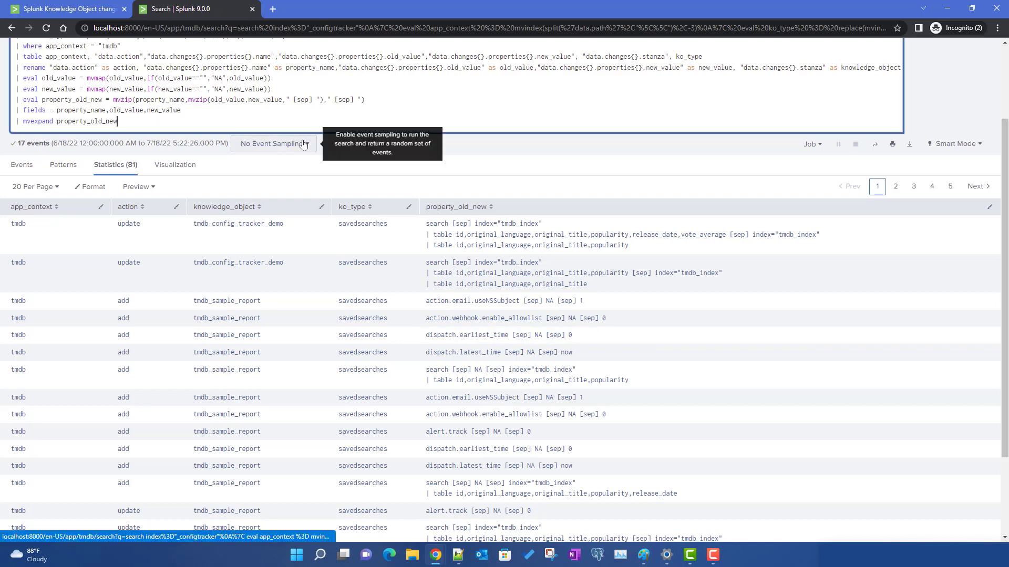
pyautogui.hotkey('shift', 'Return')
pyautogui.write('| ')
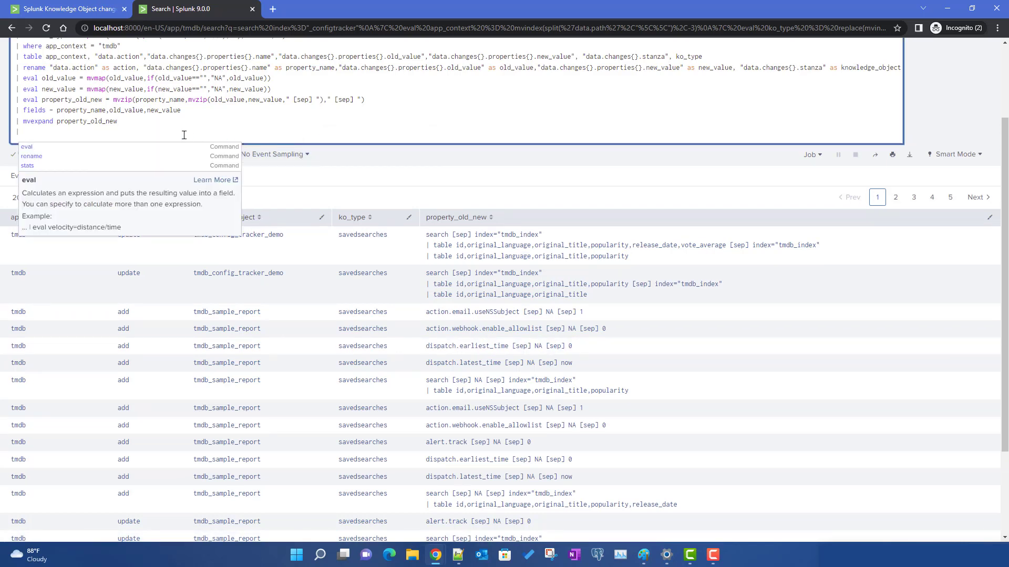
pyautogui.write('eval')
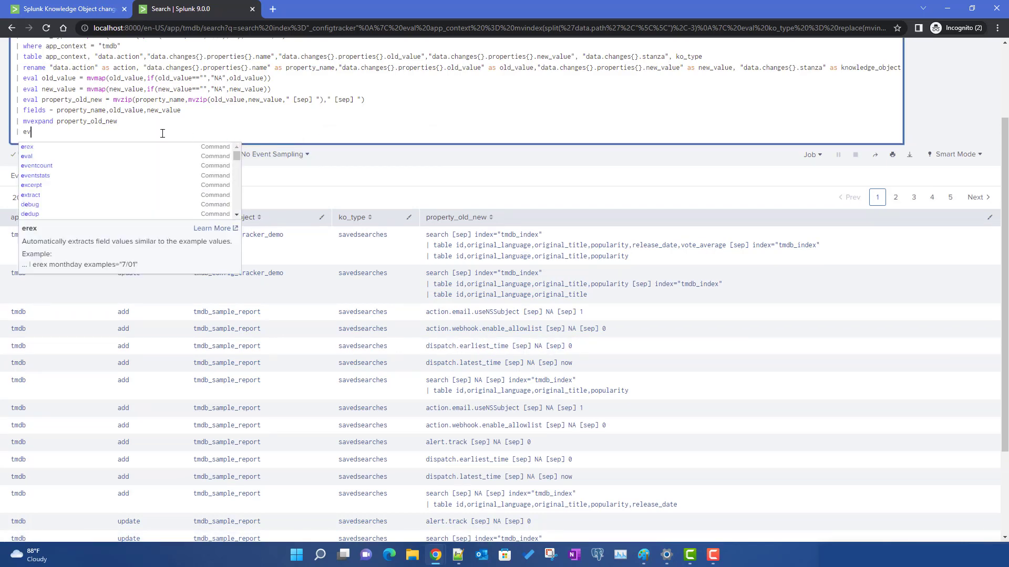
pyautogui.doubleClick(98, 110)
pyautogui.doubleClick(96, 122)
pyautogui.hotkey('ctrl', 'c')
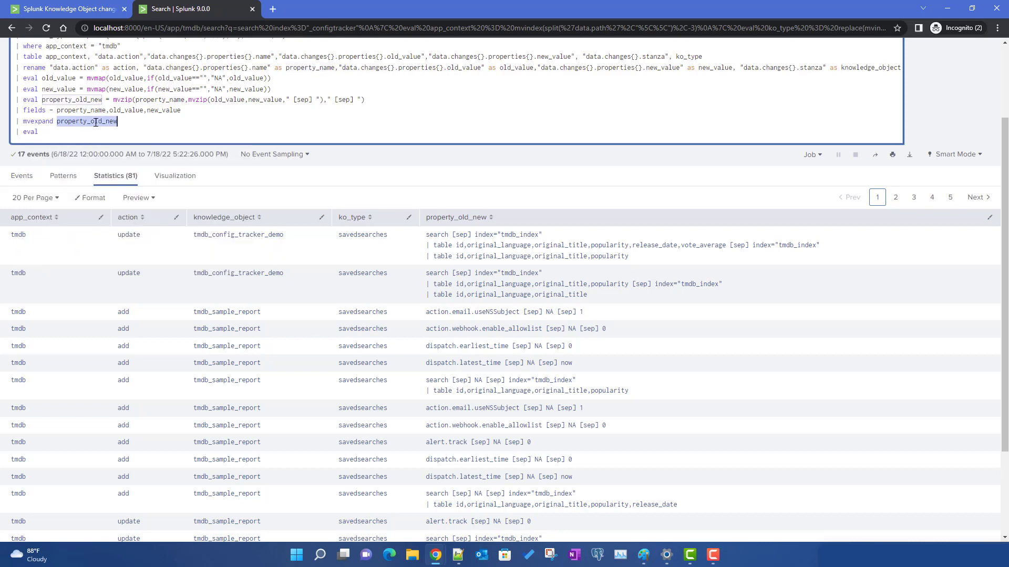
pyautogui.click(156, 131)
pyautogui.hotkey('ctrl', 'v')
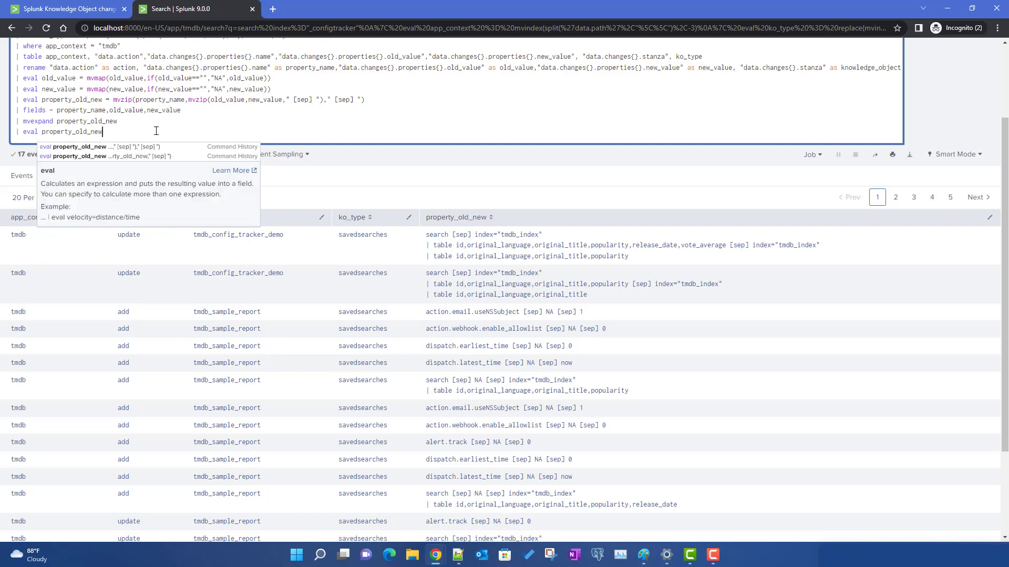
pyautogui.write('=')
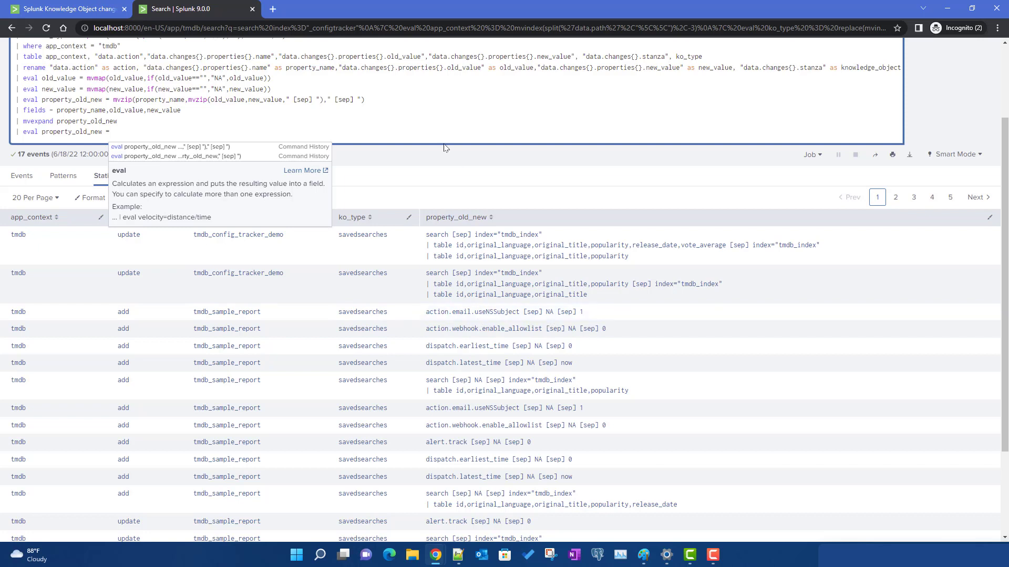
# Step: Complete the eval with split(property_old_new," [sep] ") and run the search to check the split values
pyautogui.write('split(')
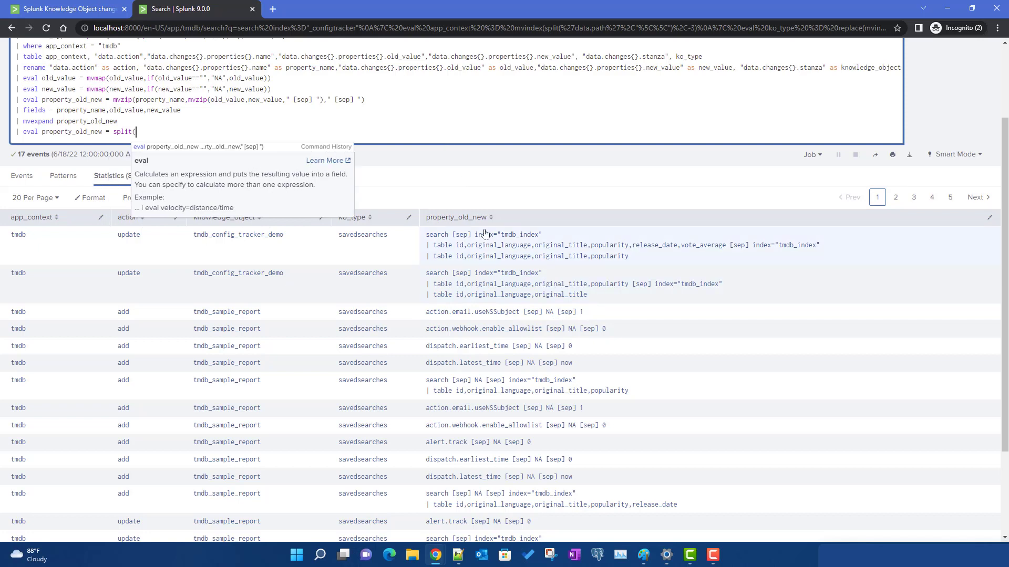
pyautogui.click(79, 132)
pyautogui.doubleClick(80, 132)
pyautogui.hotkey('ctrl', 'c')
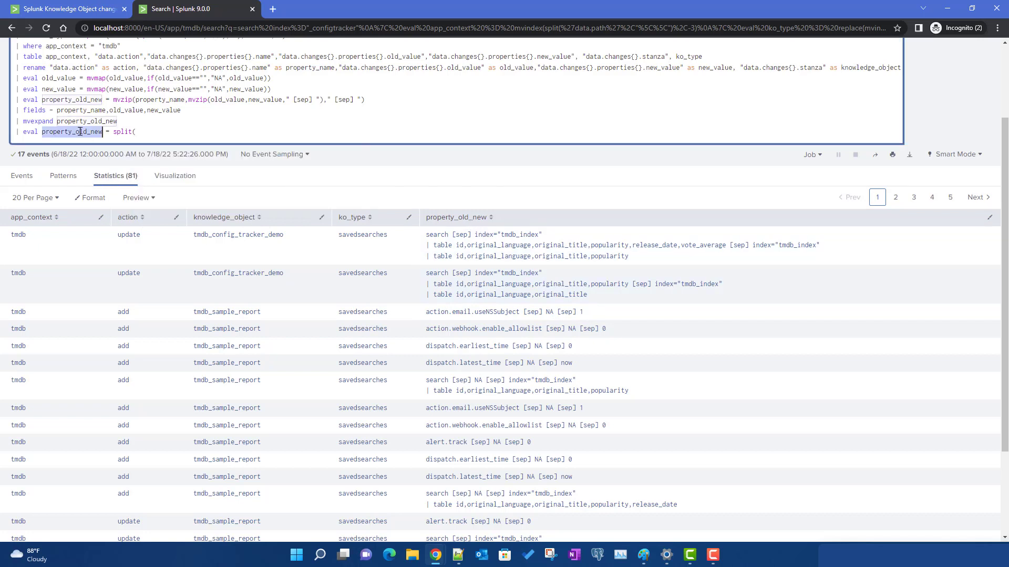
pyautogui.click(135, 132)
pyautogui.hotkey('ctrl', 'v')
pyautogui.write(',"')
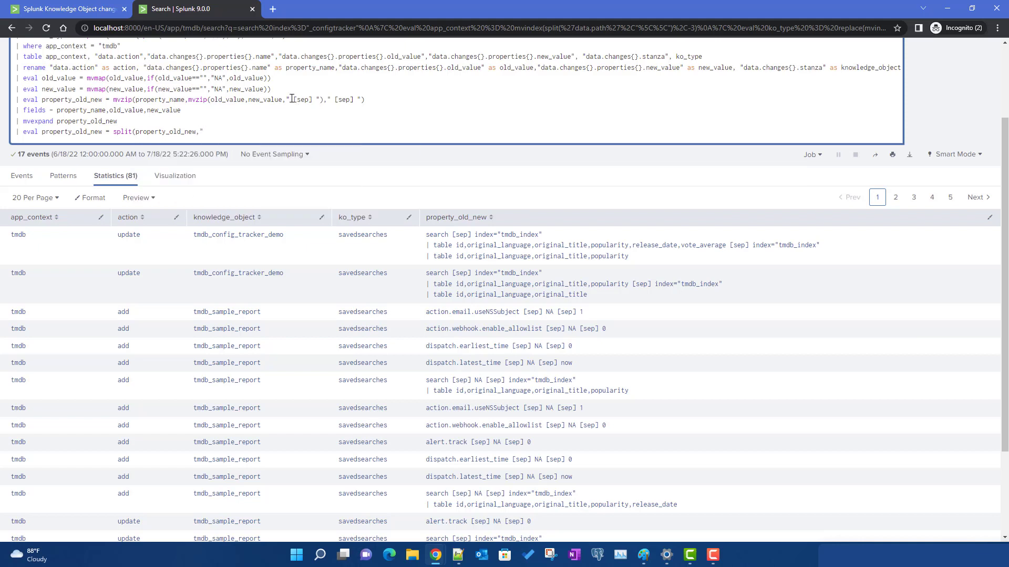
pyautogui.moveTo(289, 99); pyautogui.dragTo(322, 100)
pyautogui.hotkey('ctrl', 'c')
pyautogui.click(226, 131)
pyautogui.hotkey('ctrl', 'v')
pyautogui.press('Return')
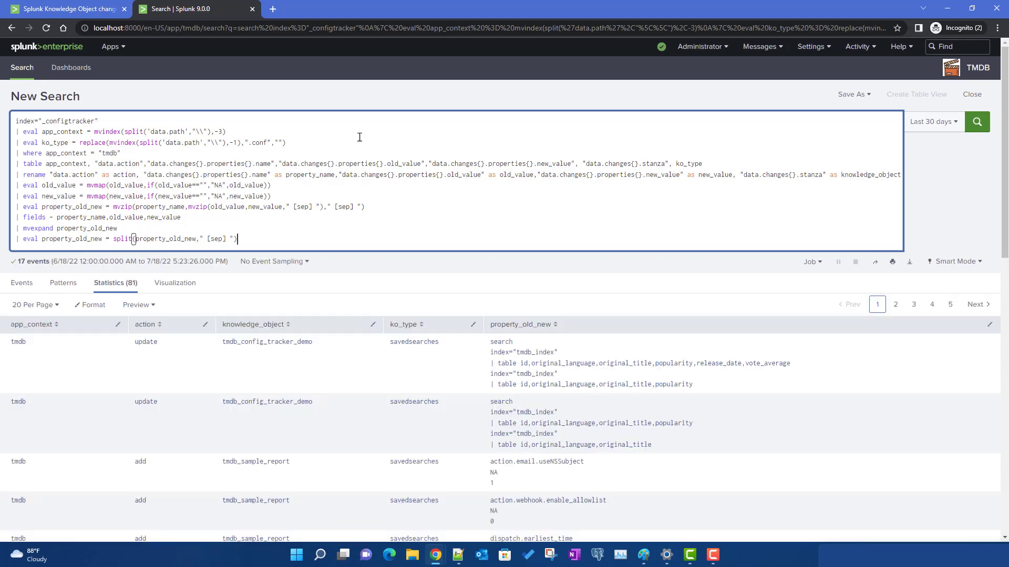
pyautogui.scroll(-2, 518, 370)
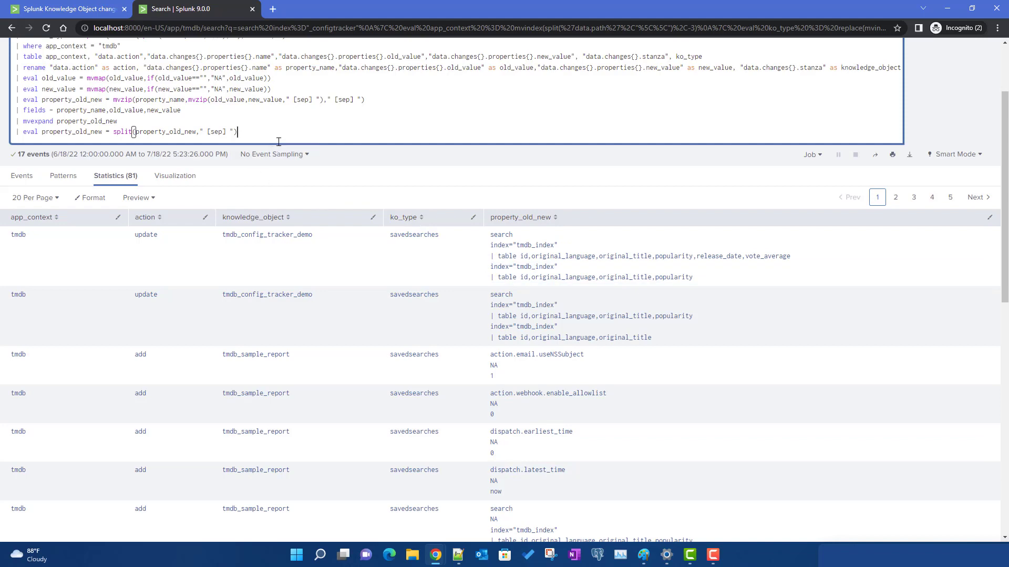
# Step: Add a new line after the split eval that starts an eval assigning the property_name field
pyautogui.hotkey('shift', 'Return')
pyautogui.write('| eval')
pyautogui.scroll(2, 142, 267)
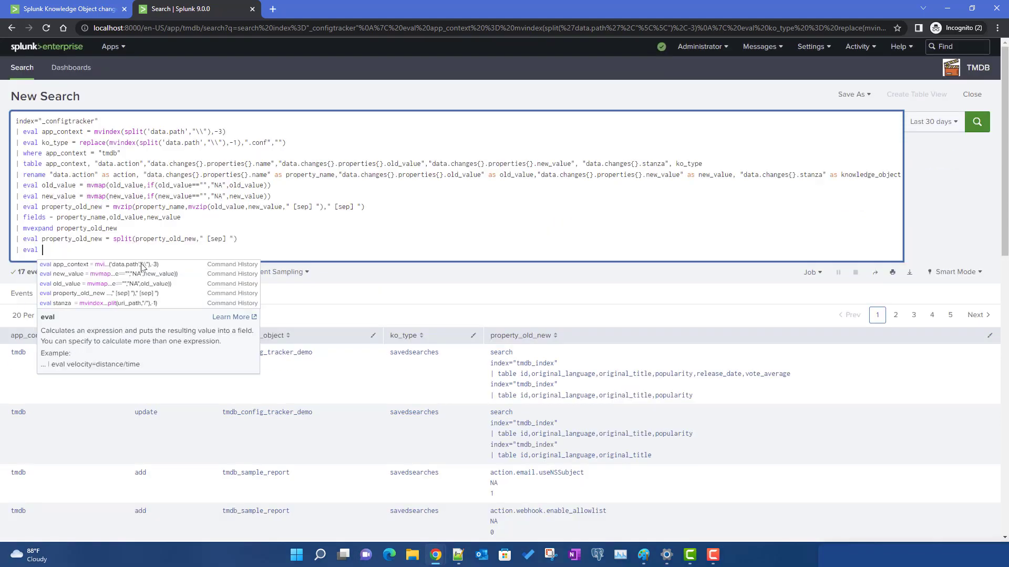
pyautogui.doubleClick(84, 219)
pyautogui.hotkey('ctrl', 'c')
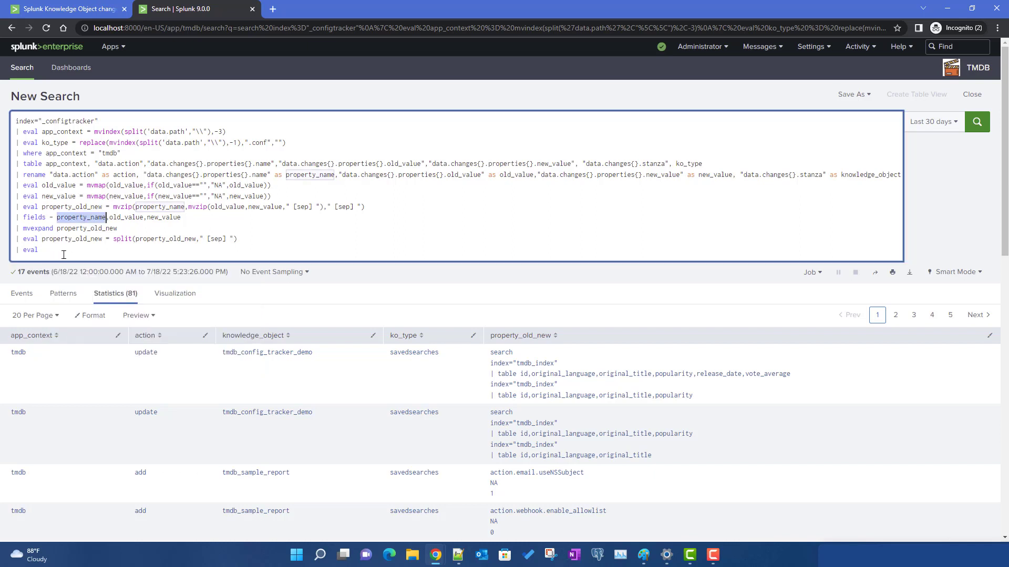
pyautogui.click(163, 249)
pyautogui.hotkey('ctrl', 'v')
pyautogui.write('= ')
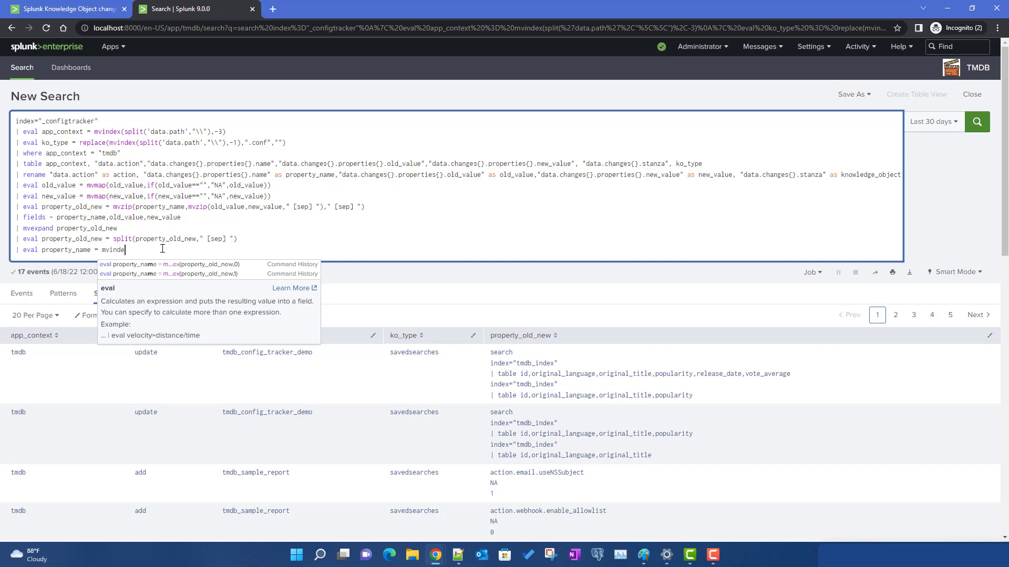
# Step: Complete the property_name eval with mvindex(property_old_new,0) and run the search
pyautogui.write('mvindex(')
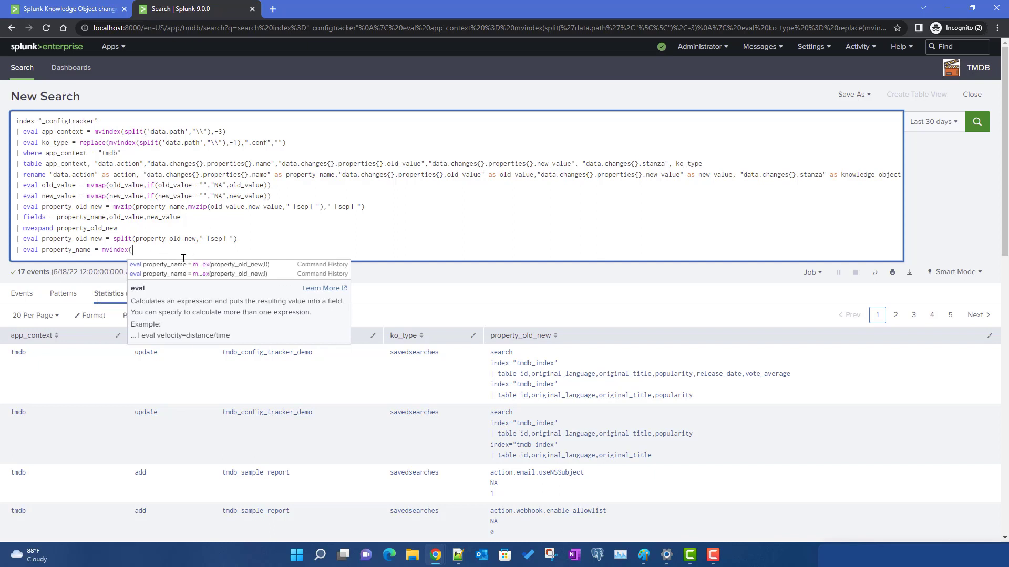
pyautogui.doubleClick(76, 240)
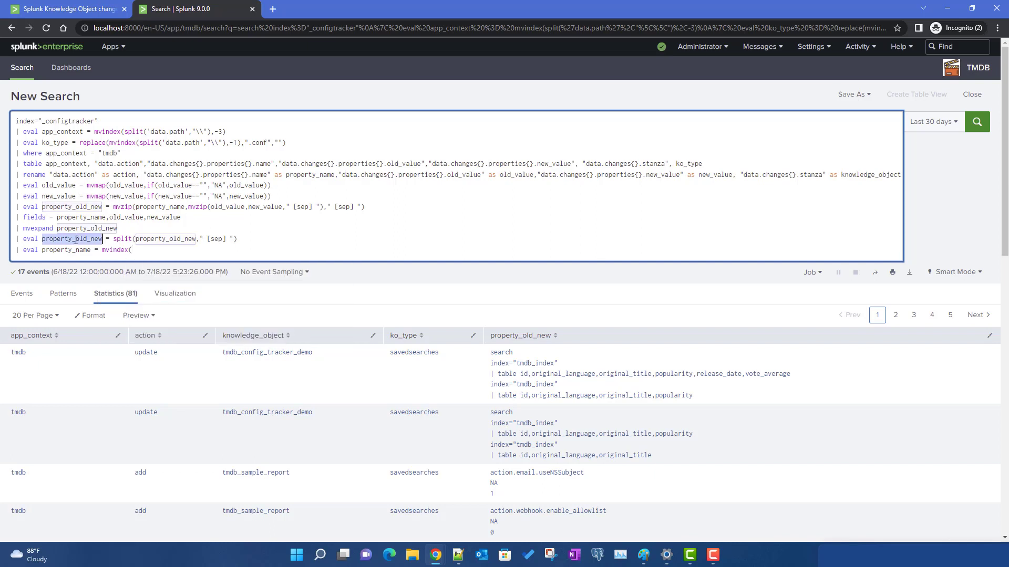
pyautogui.hotkey('ctrl', 'c')
pyautogui.click(172, 254)
pyautogui.hotkey('ctrl', 'v')
pyautogui.write(',0)')
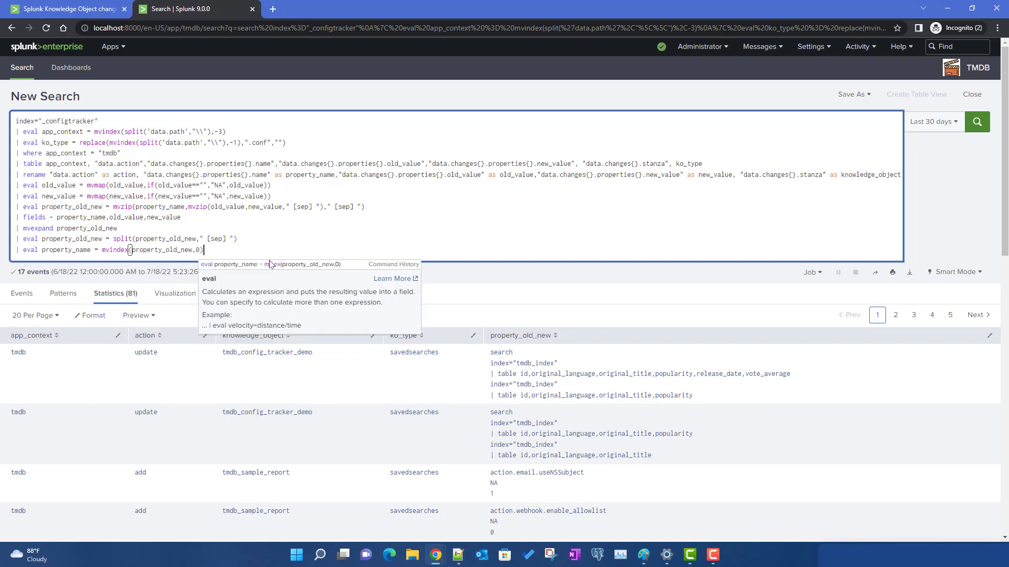
pyautogui.press('Return')
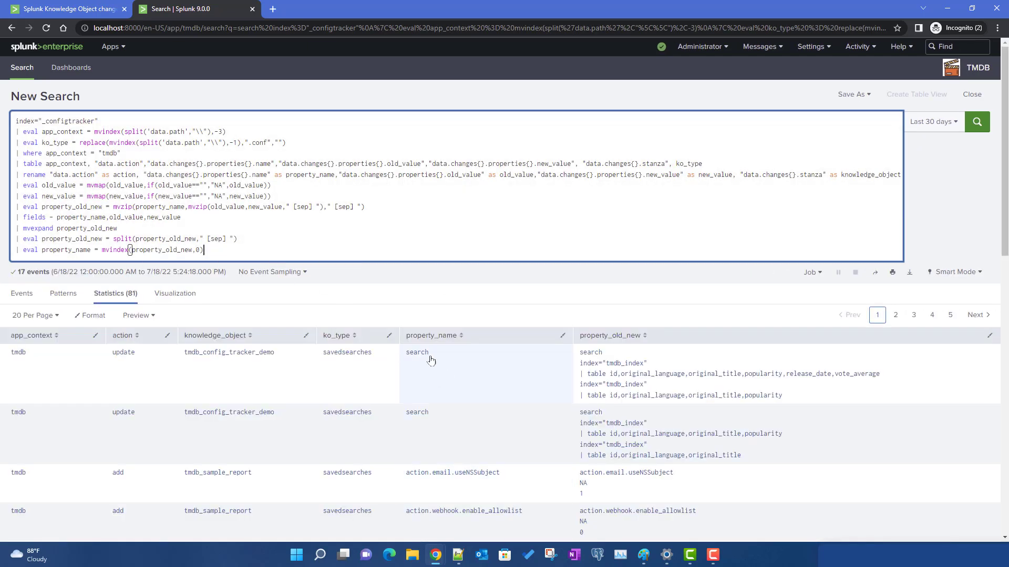
# Step: Duplicate the property_name eval line twice at the end of the search
pyautogui.moveTo(231, 251); pyautogui.dragTo(3, 252)
pyautogui.click(248, 252)
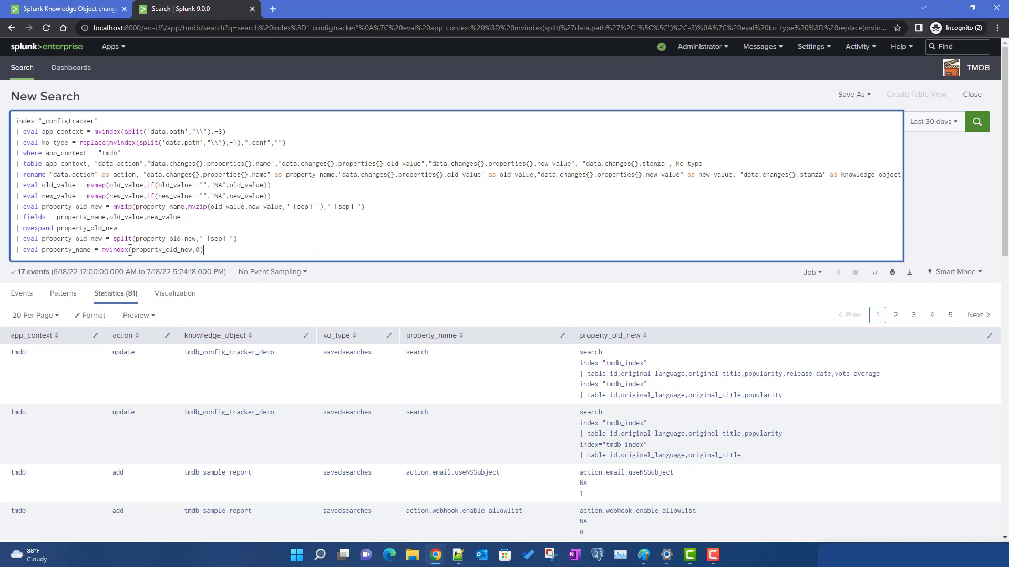
pyautogui.hotkey('shift', 'Return')
pyautogui.hotkey('ctrl', 'v')
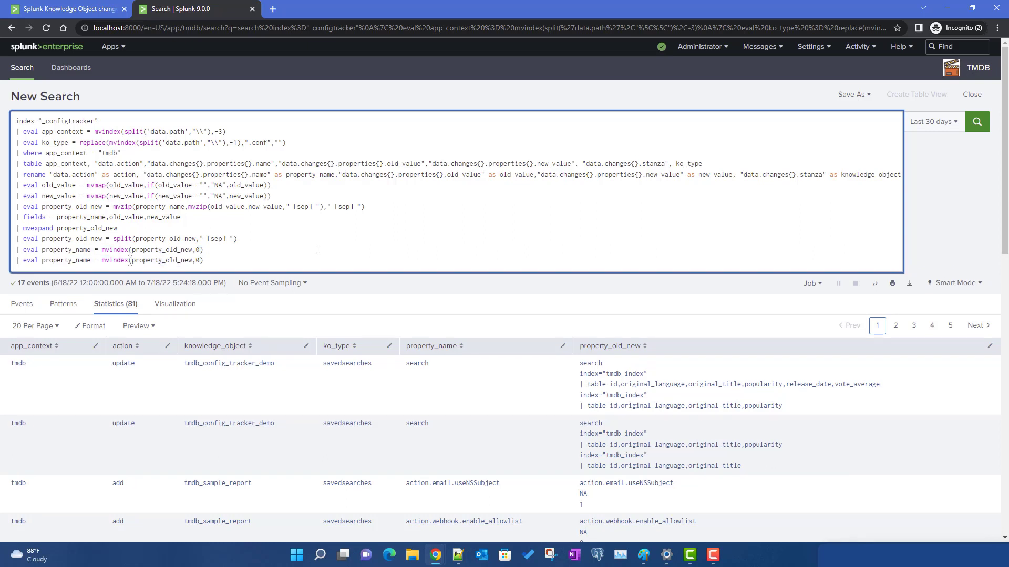
pyautogui.hotkey('shift', 'Return')
pyautogui.hotkey('ctrl', 'v')
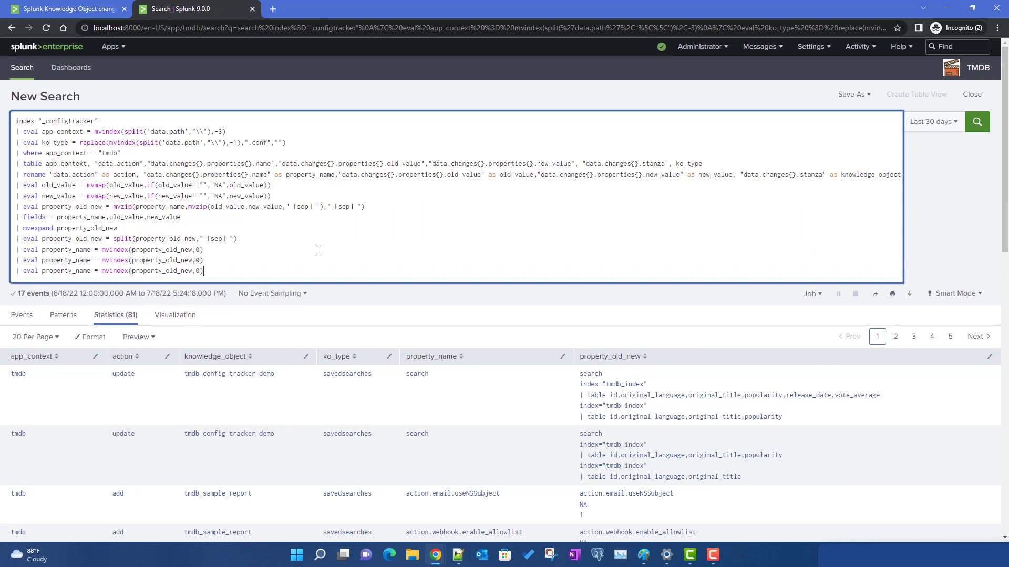
# Step: Change the first copied line to eval old_value = mvindex(property_old_new,1)
pyautogui.doubleClick(129, 217)
pyautogui.hotkey('ctrl', 'c')
pyautogui.doubleClick(69, 259)
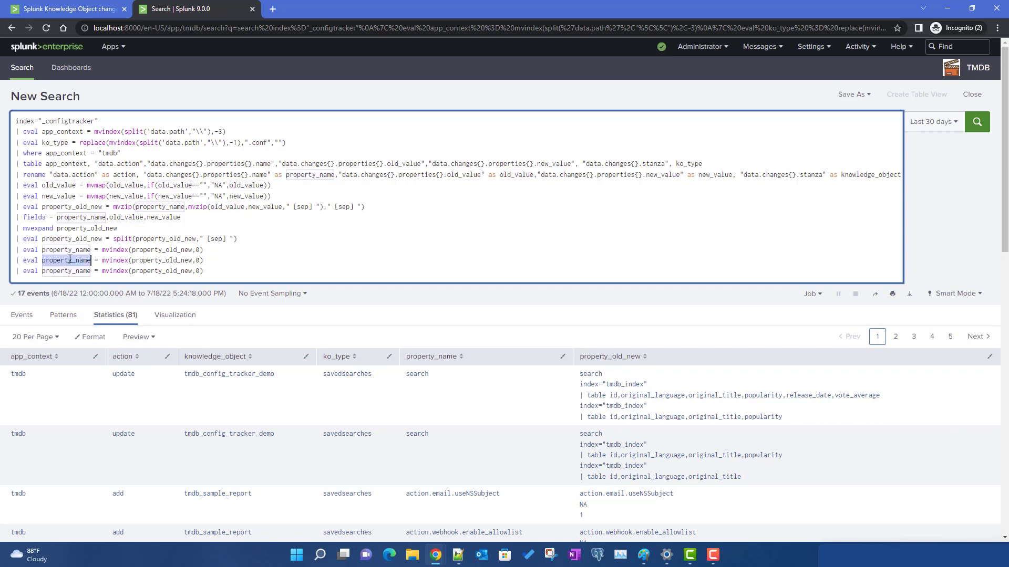
pyautogui.hotkey('ctrl', 'v')
pyautogui.click(185, 260)
pyautogui.press('BackSpace')
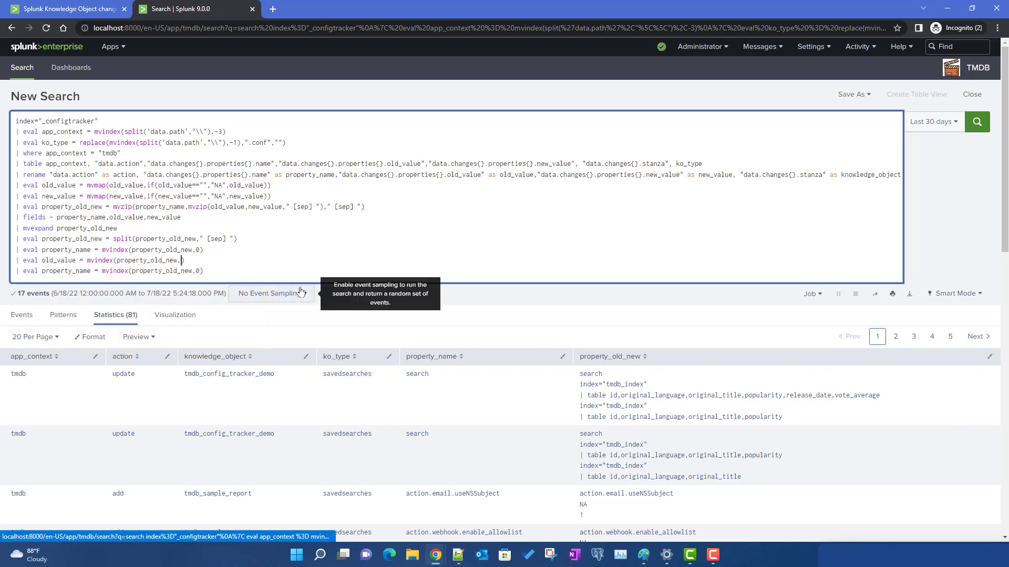
pyautogui.write('1')
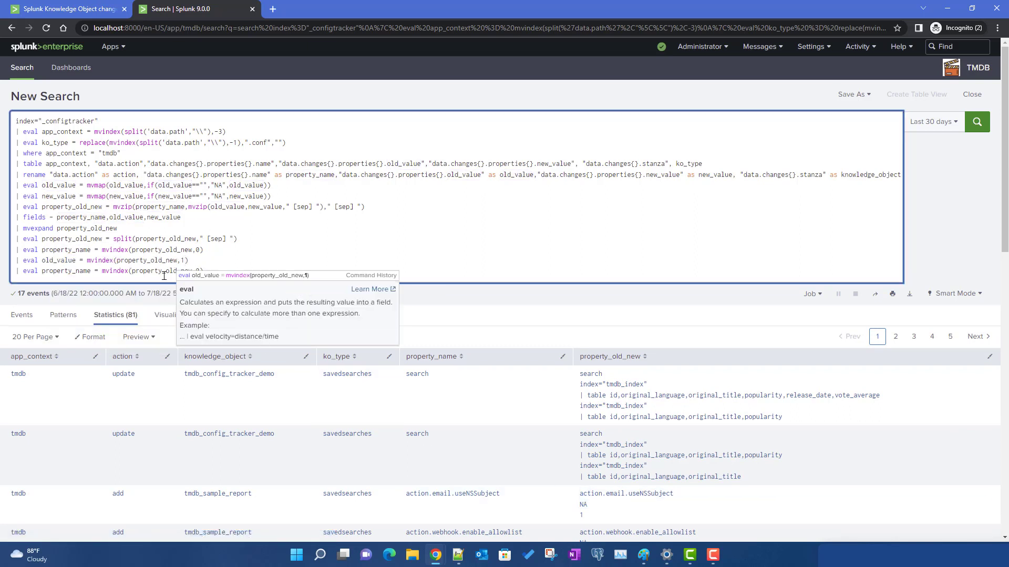
# Step: Change the second copied line to eval new_value = mvindex(new_value,2), run the search and check the result columns
pyautogui.doubleClick(164, 219)
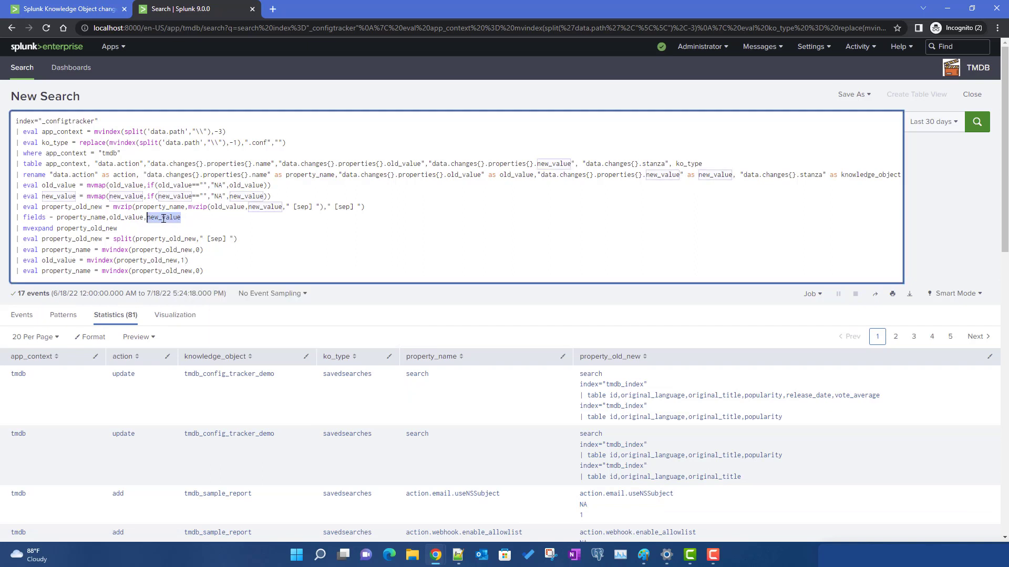
pyautogui.hotkey('ctrl', 'c')
pyautogui.doubleClick(71, 271)
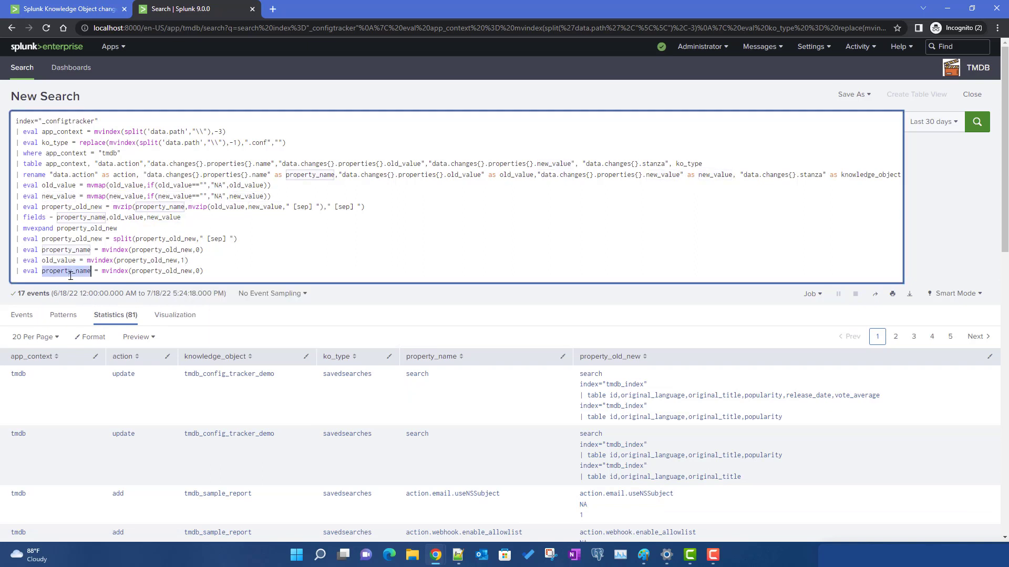
pyautogui.hotkey('ctrl', 'v')
pyautogui.doubleClick(149, 271)
pyautogui.hotkey('ctrl', 'v')
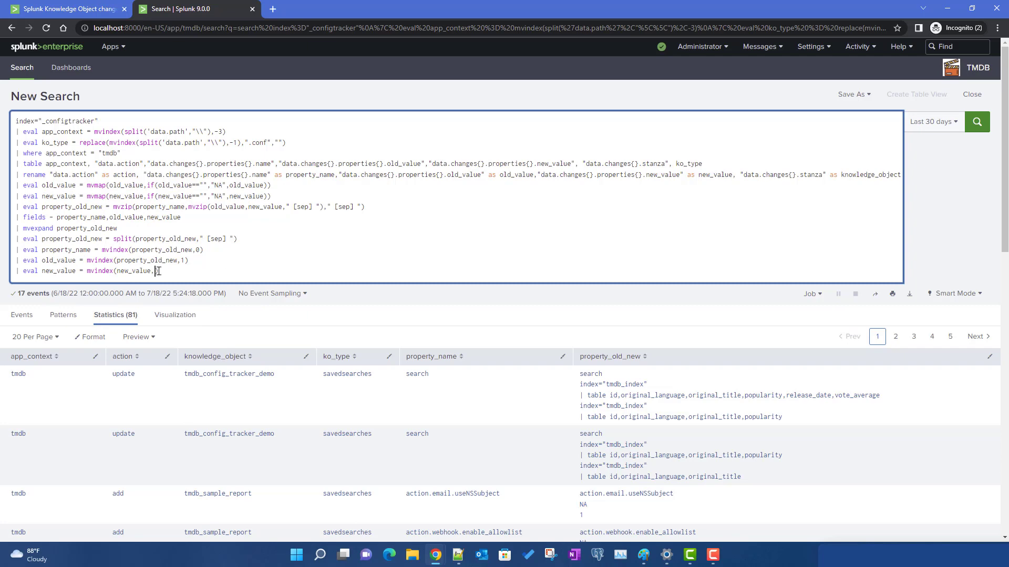
pyautogui.write('2')
pyautogui.press('Return')
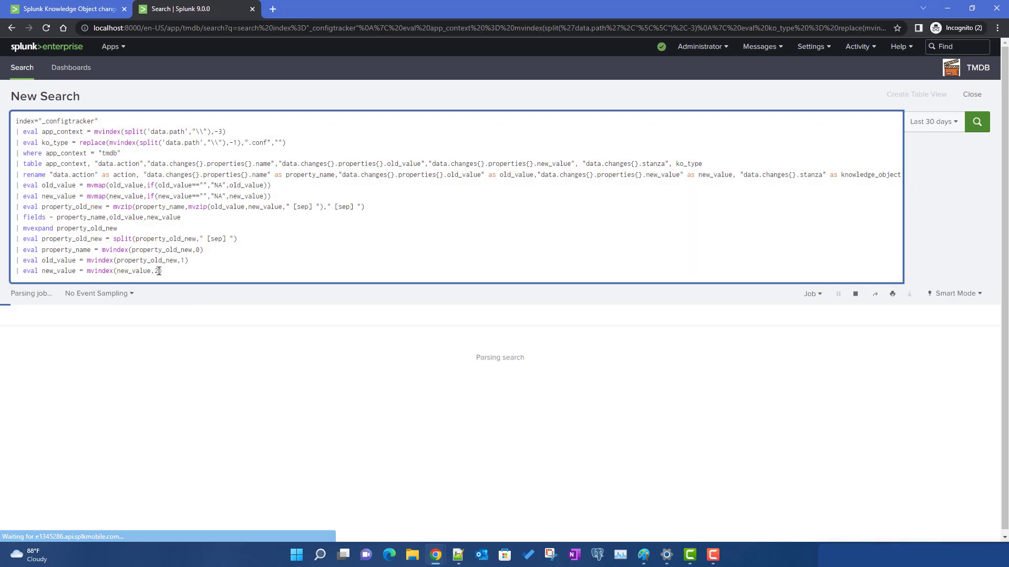
pyautogui.scroll(-3, 252, 281)
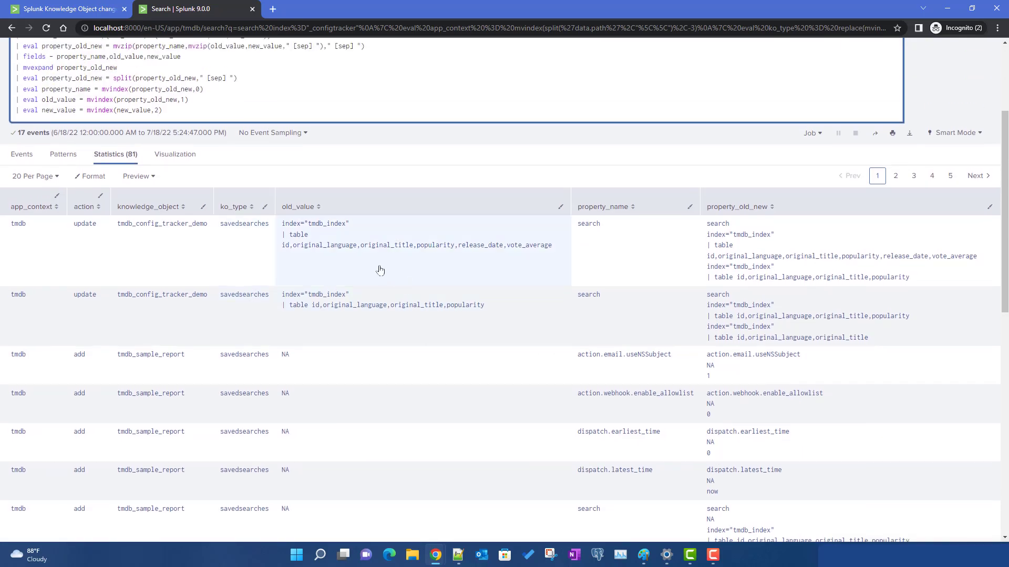
# Step: Replace the mvindex argument in the final new_value eval with property_old_new, rerun the search and check the result columns
pyautogui.scroll(2, 373, 270)
pyautogui.moveTo(234, 207); pyautogui.dragTo(16, 142)
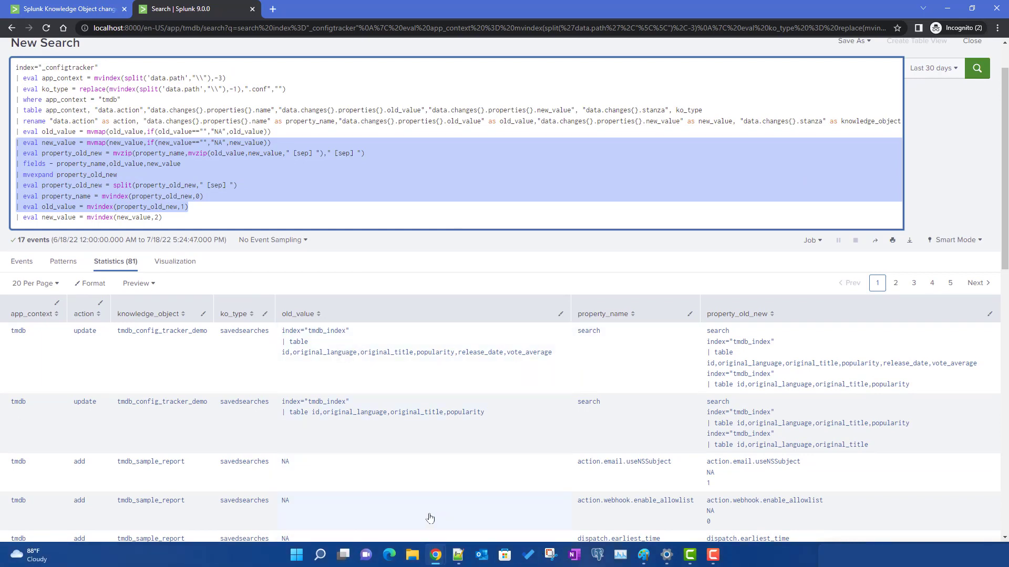
pyautogui.click(123, 221)
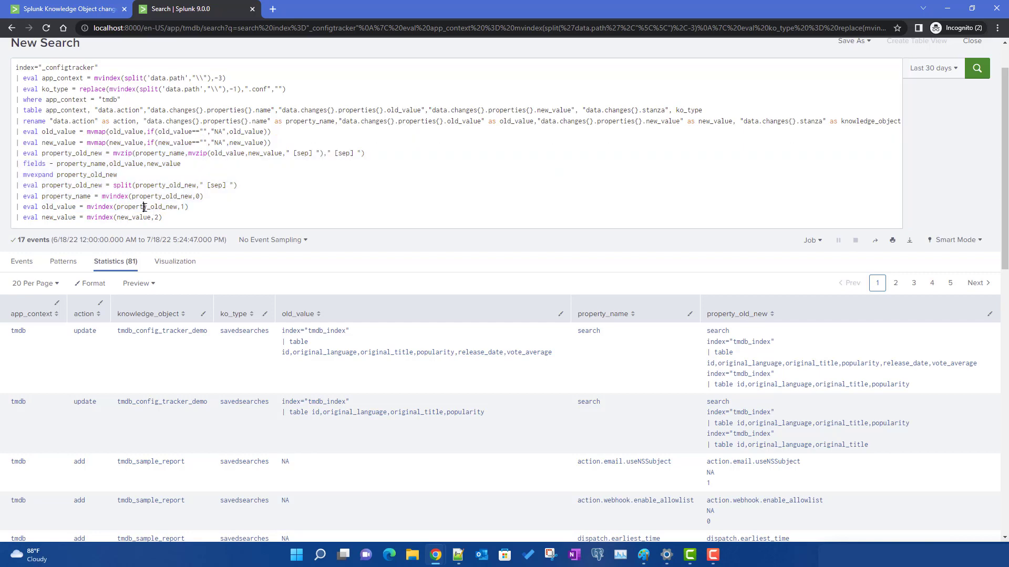
pyautogui.doubleClick(145, 207)
pyautogui.hotkey('ctrl', 'c')
pyautogui.doubleClick(134, 217)
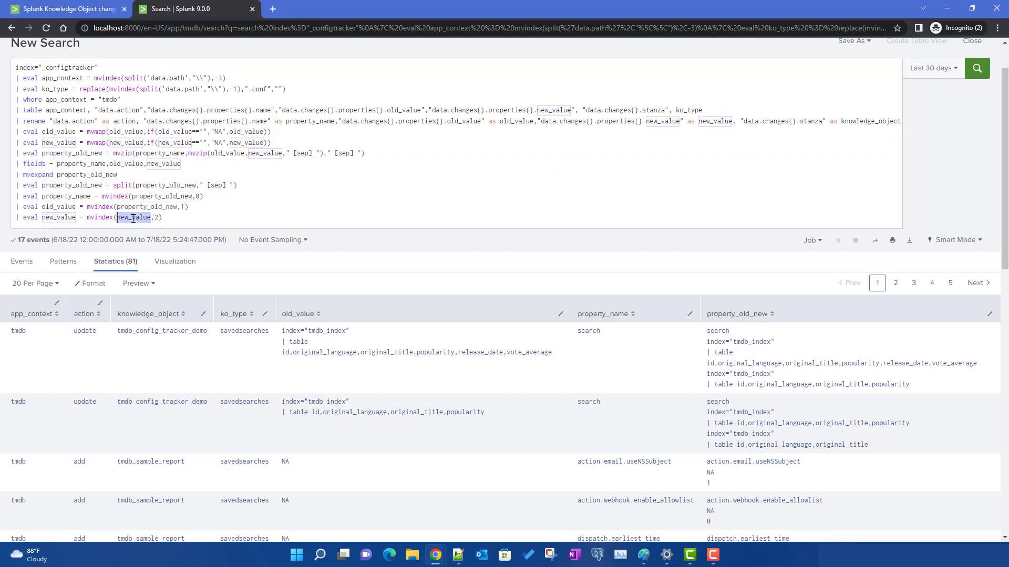
pyautogui.hotkey('ctrl', 'v')
pyautogui.press('Return')
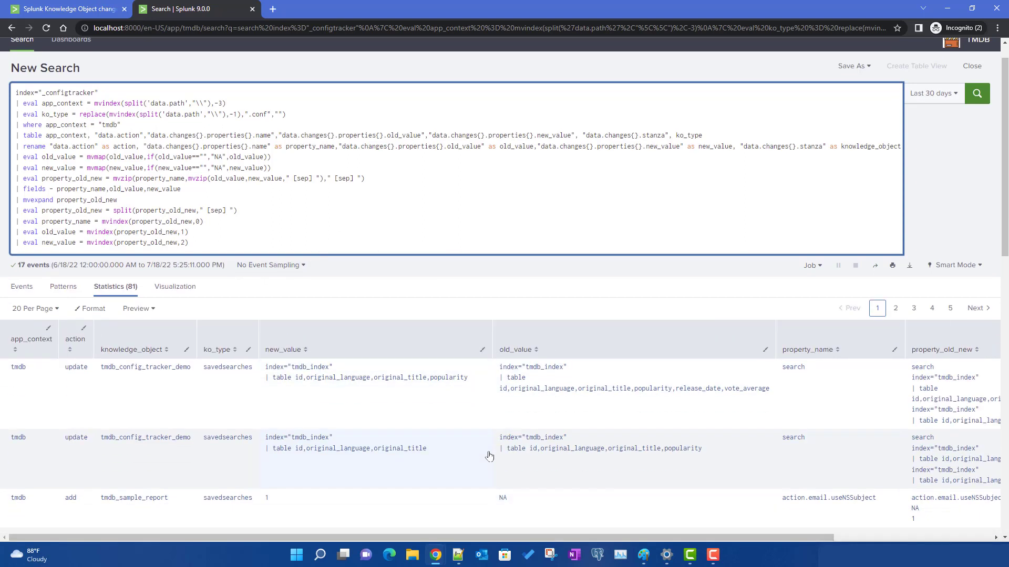
pyautogui.scroll(-2, 483, 461)
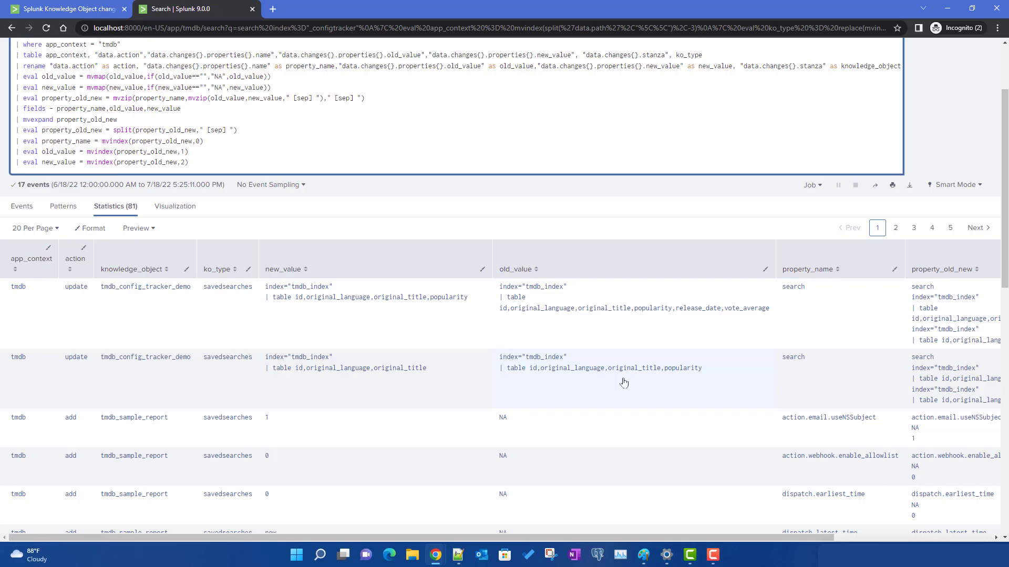
# Step: Check the dashboard mock-up in Paint, append | fields - property_old_new to the _configtracker search, run it and review the result columns
pyautogui.click(645, 555)
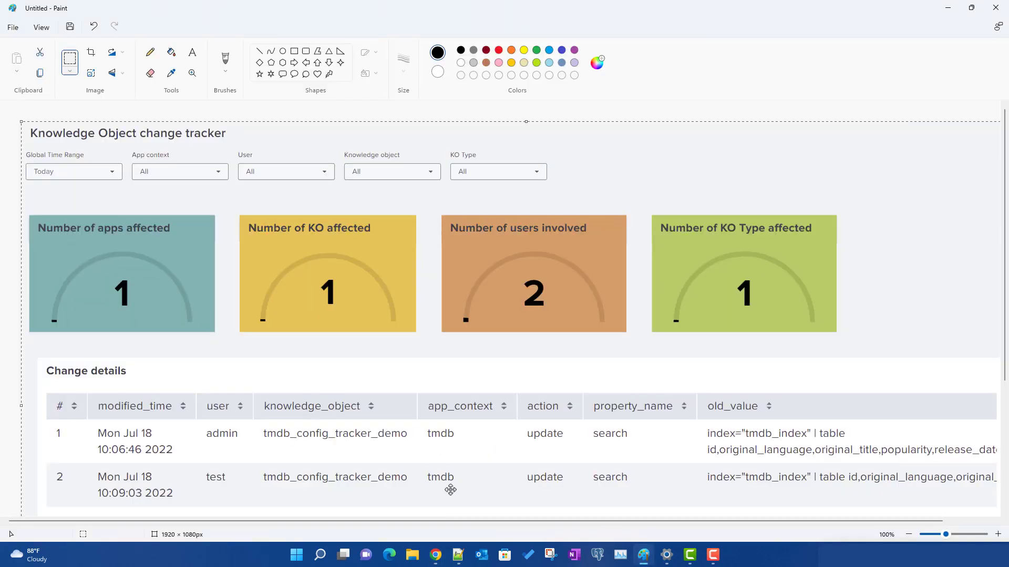
pyautogui.click(645, 557)
pyautogui.scroll(2, 294, 176)
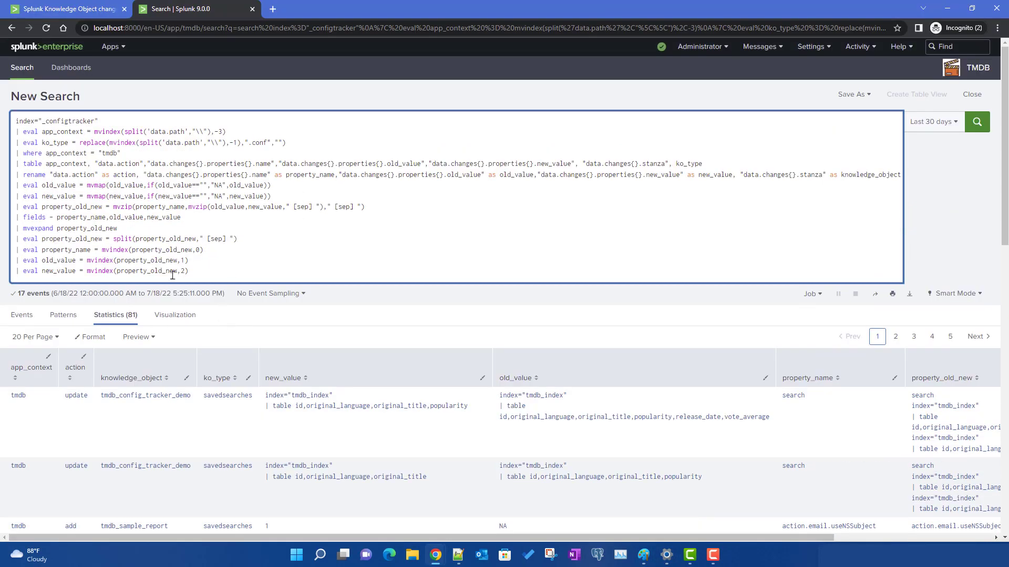
pyautogui.doubleClick(80, 235)
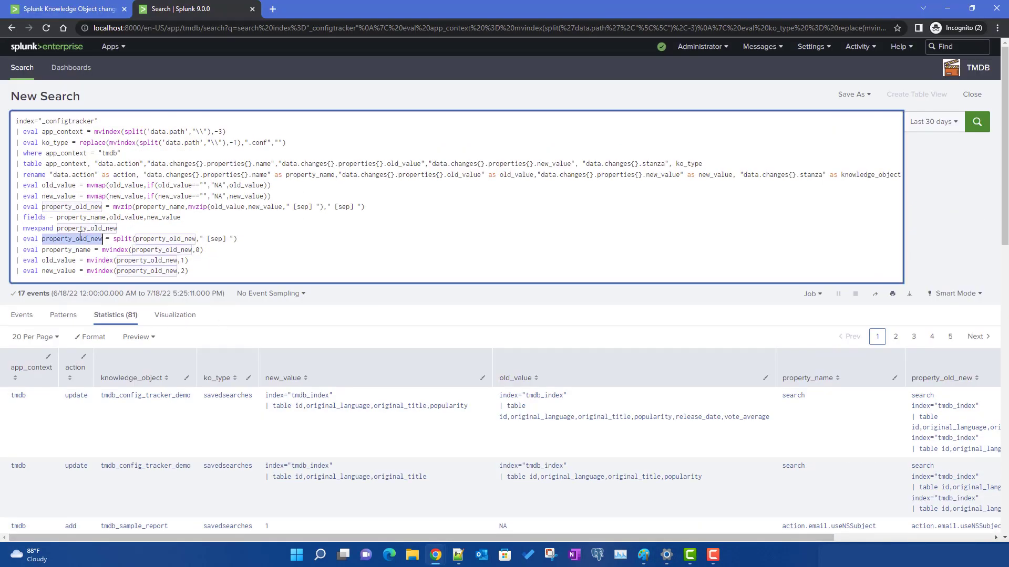
pyautogui.click(233, 276)
pyautogui.hotkey('shift', 'Return')
pyautogui.write('|')
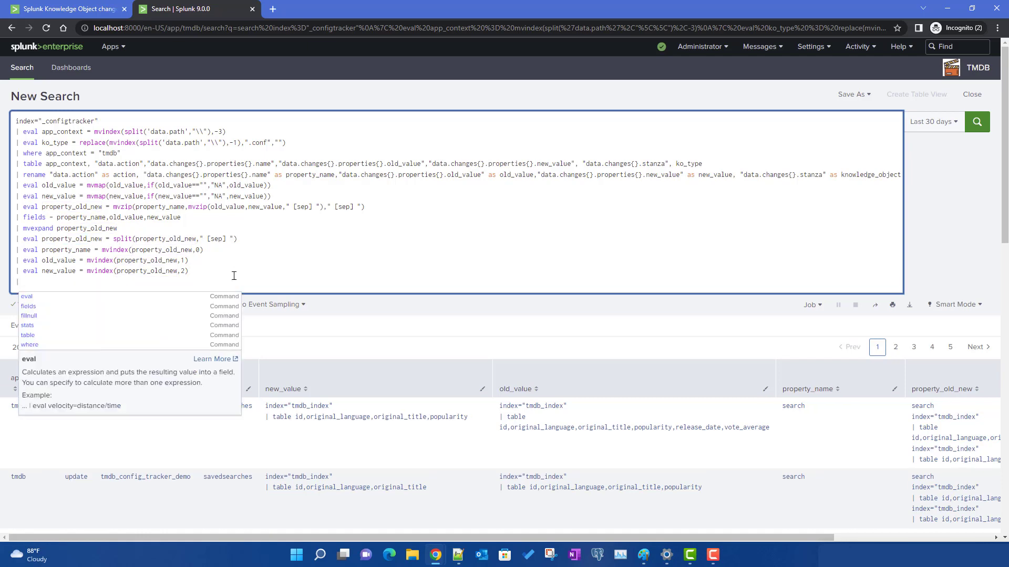
pyautogui.write(' fields - property_old_new')
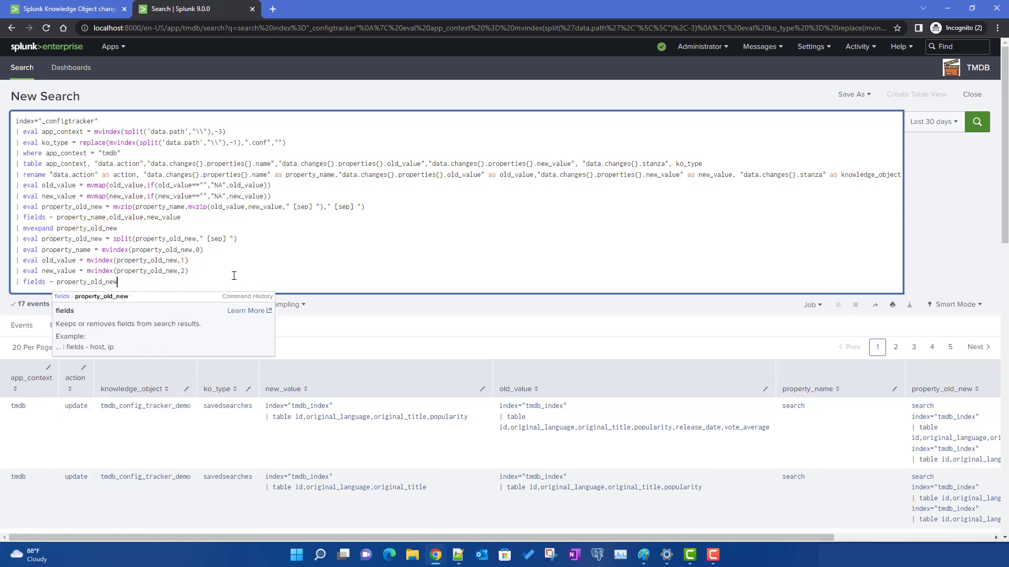
pyautogui.press('Return')
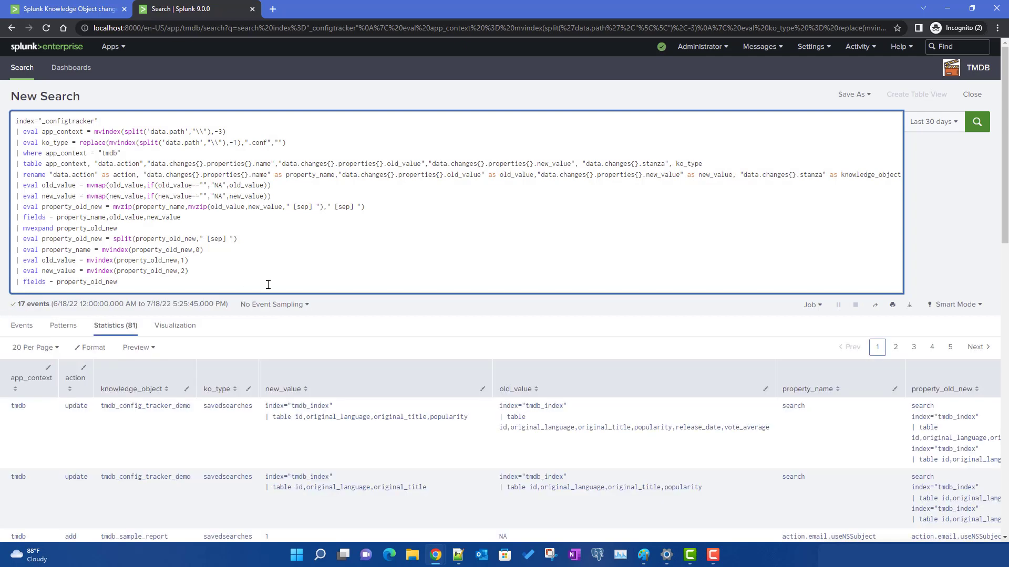
pyautogui.scroll(-3, 367, 293)
pyautogui.scroll(2, 367, 293)
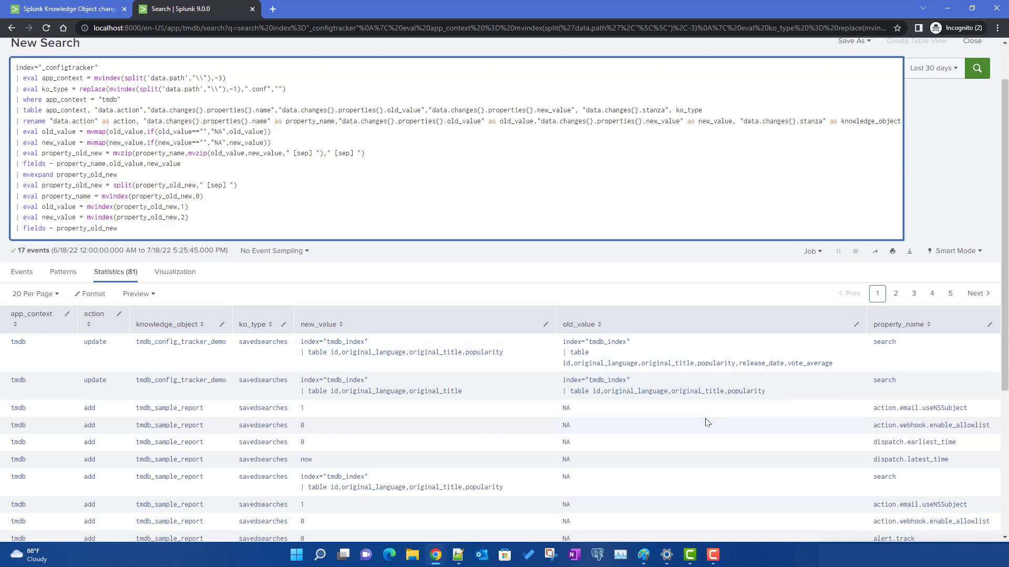
pyautogui.scroll(1, 707, 423)
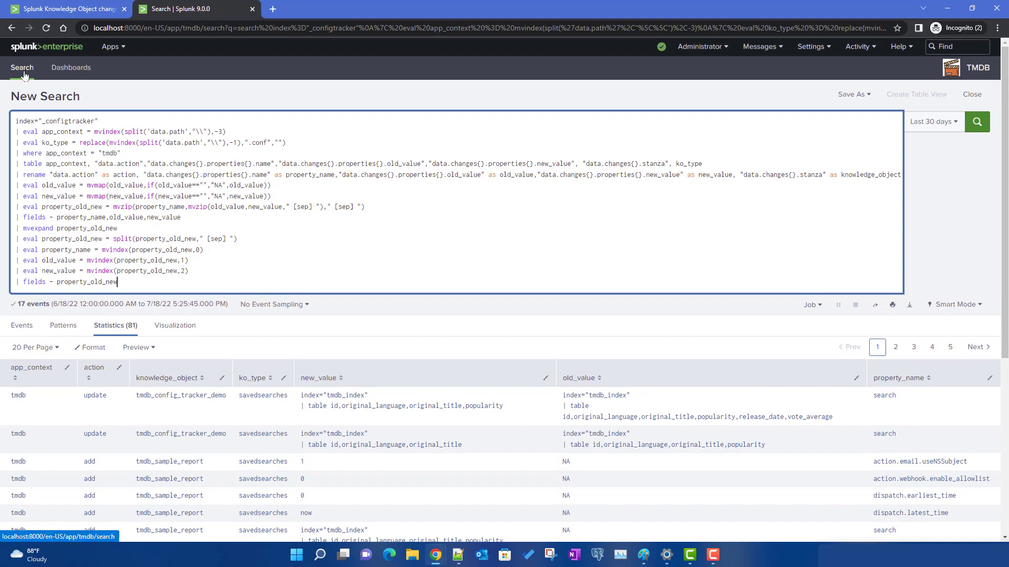
# Step: In a new search tab, query index=_internal tmdb_sample_report, deriving stanza and app_context from uri_path, filtering POST, status 200 and stanza, and tabling _time, app_context, stanza, user
pyautogui.rightClick(23, 76)
pyautogui.click(55, 82)
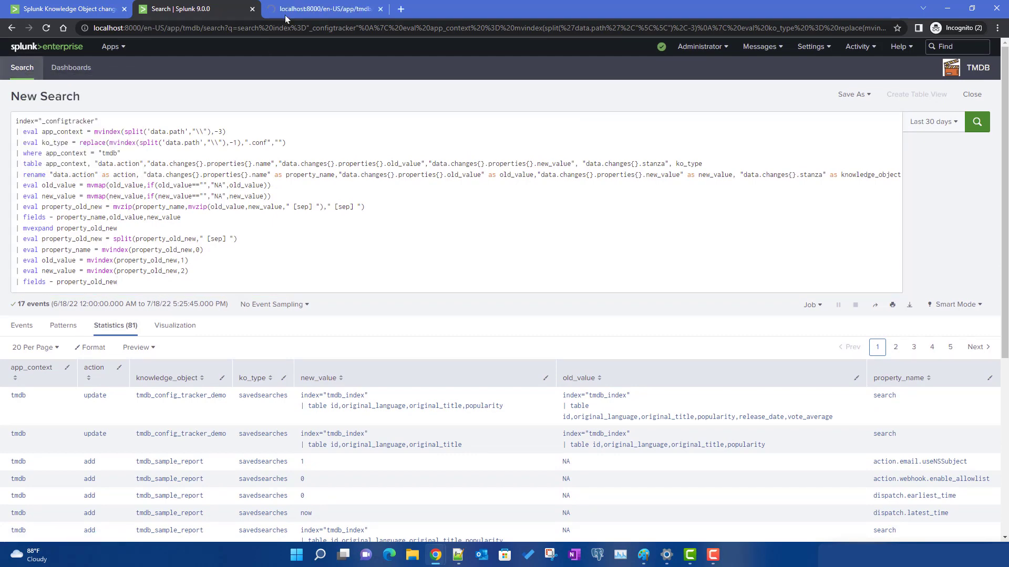
pyautogui.click(300, 10)
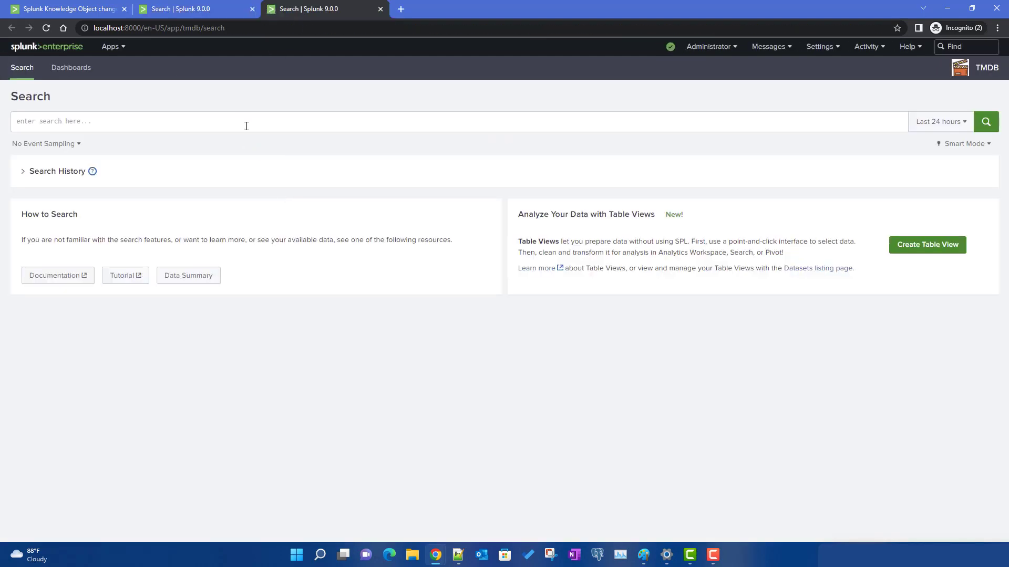
pyautogui.click(246, 126)
pyautogui.write('index=_internal tmdb_sample_report | eval stanza  = mvindex(split(uri_path,"/"),-1) | eval app_context = mvindex(split(uri_path,"/"),-4) | where method="POST" and status=200 and stanza="tmdb_sample_report" | table _time, app_context, stanza, user')
pyautogui.click(985, 126)
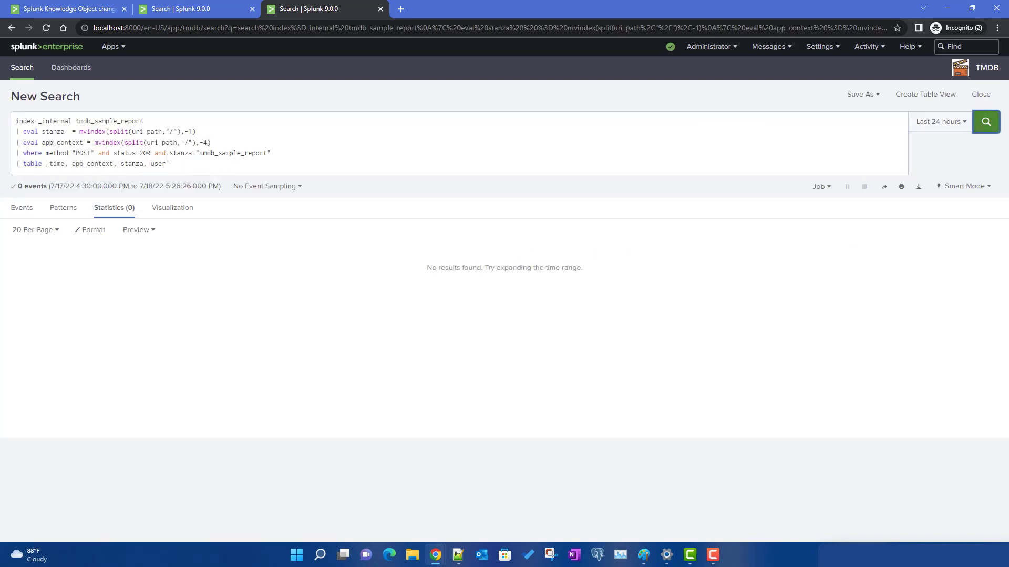
# Step: Remove the stanza condition from the where line and the tmdb_sample_report term from the base search, rerunning the search after each change
pyautogui.moveTo(155, 153); pyautogui.dragTo(324, 155)
pyautogui.press('BackSpace')
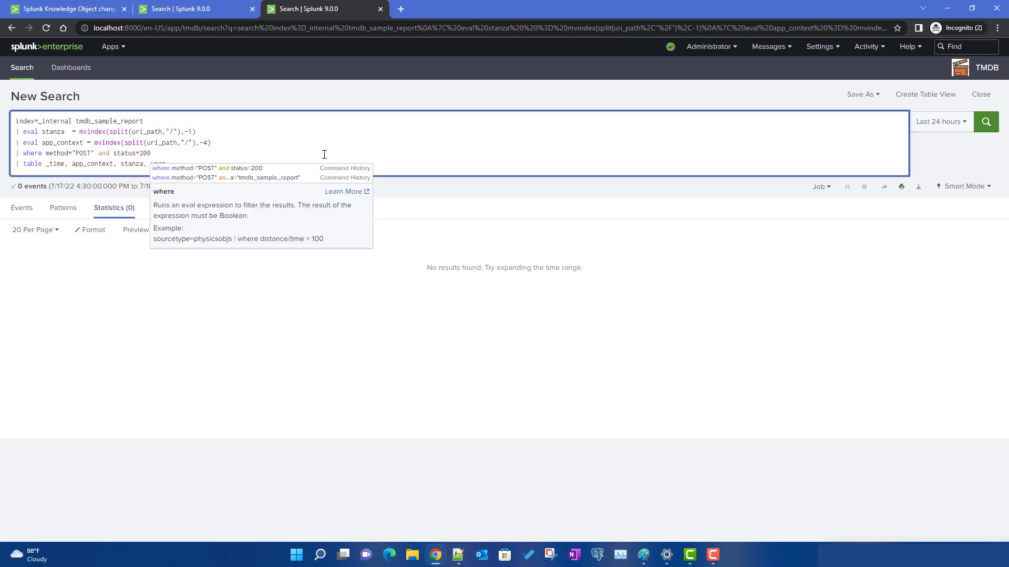
pyautogui.press('Return')
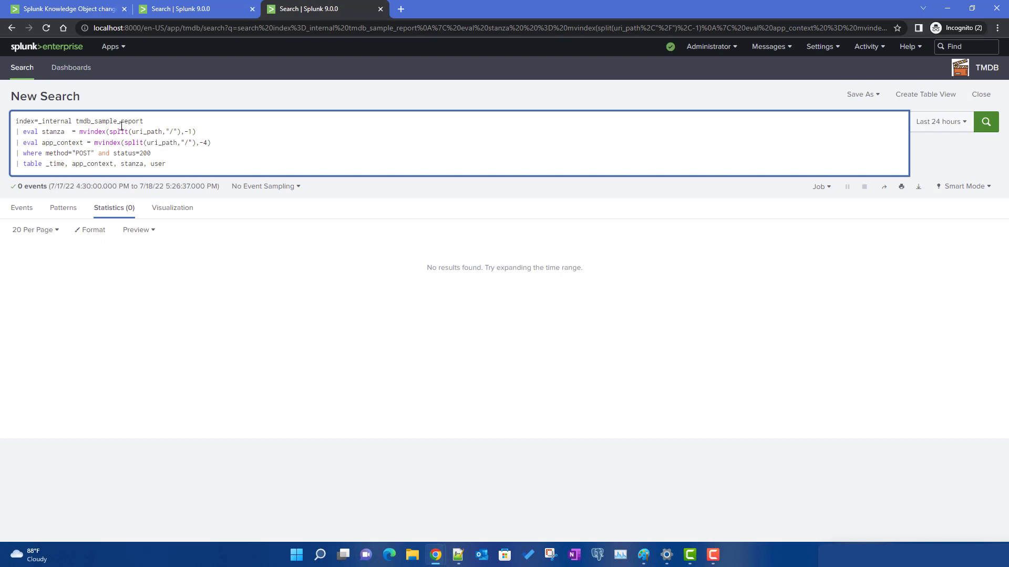
pyautogui.doubleClick(118, 122)
pyautogui.press('BackSpace')
pyautogui.press('Return')
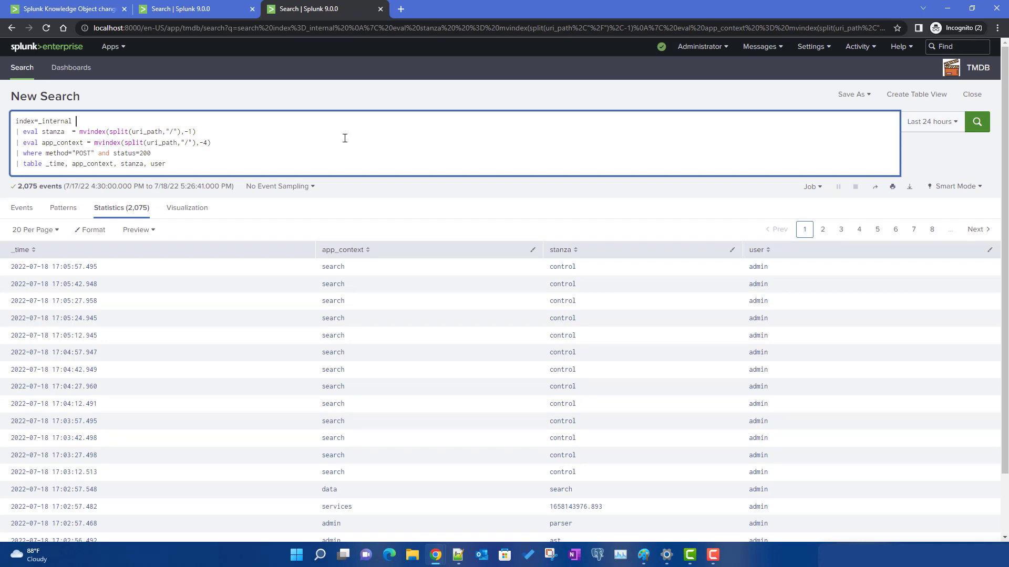
# Step: Append | where app_context = "tmdb" to the _internal search and run it
pyautogui.click(203, 164)
pyautogui.hotkey('shift', 'Return')
pyautogui.write('| ')
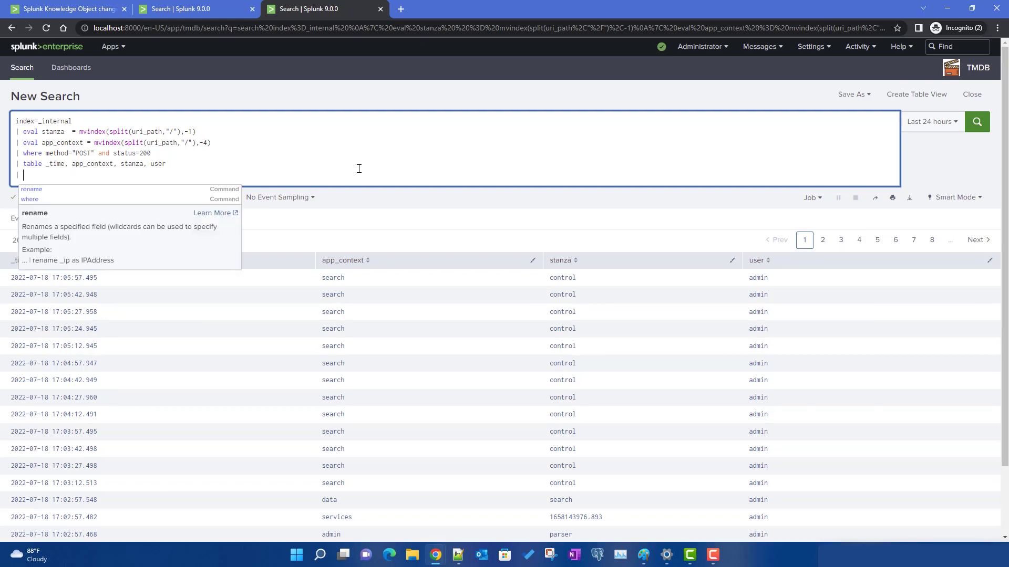
pyautogui.write('where')
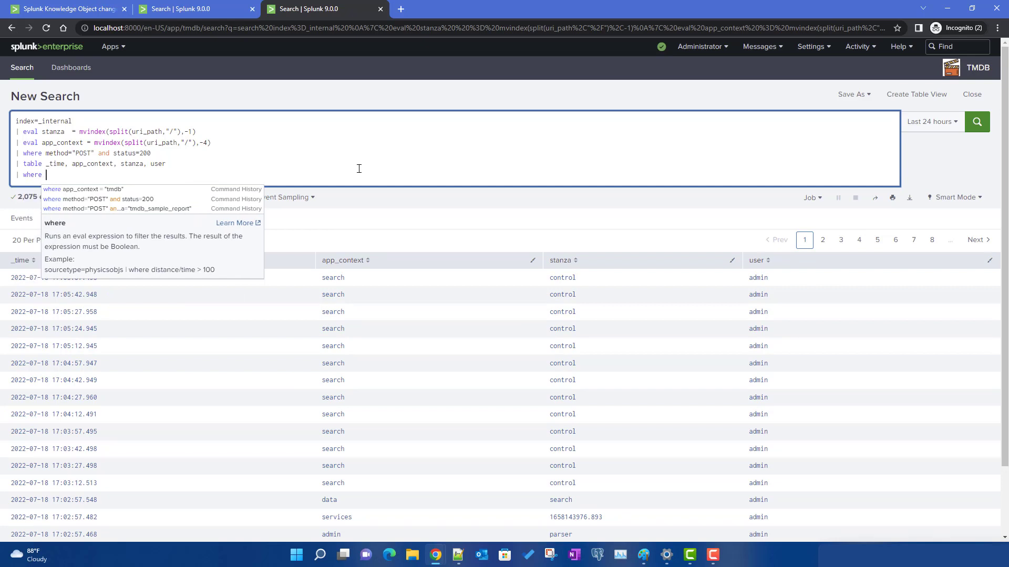
pyautogui.click(103, 191)
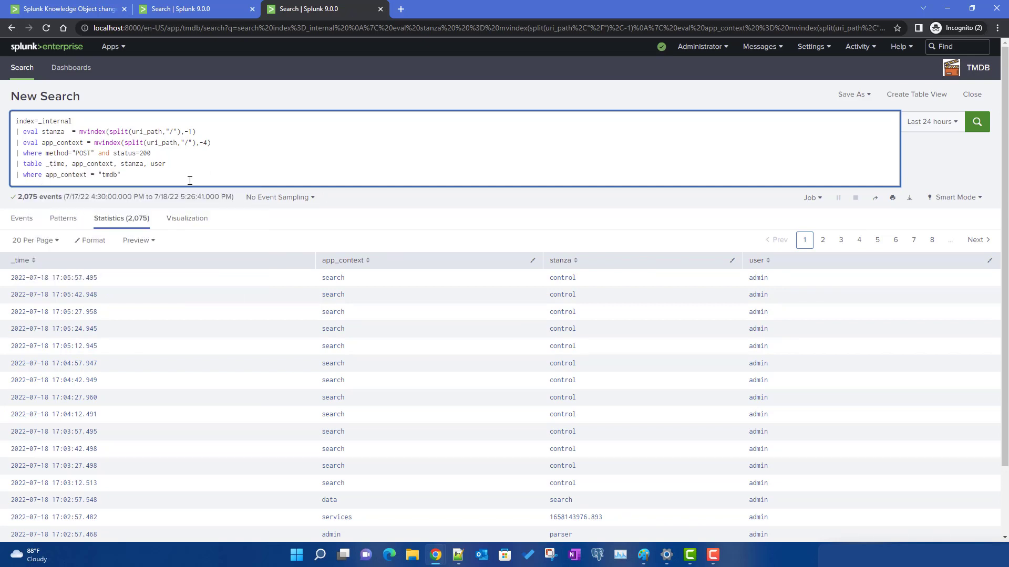
pyautogui.press('Return')
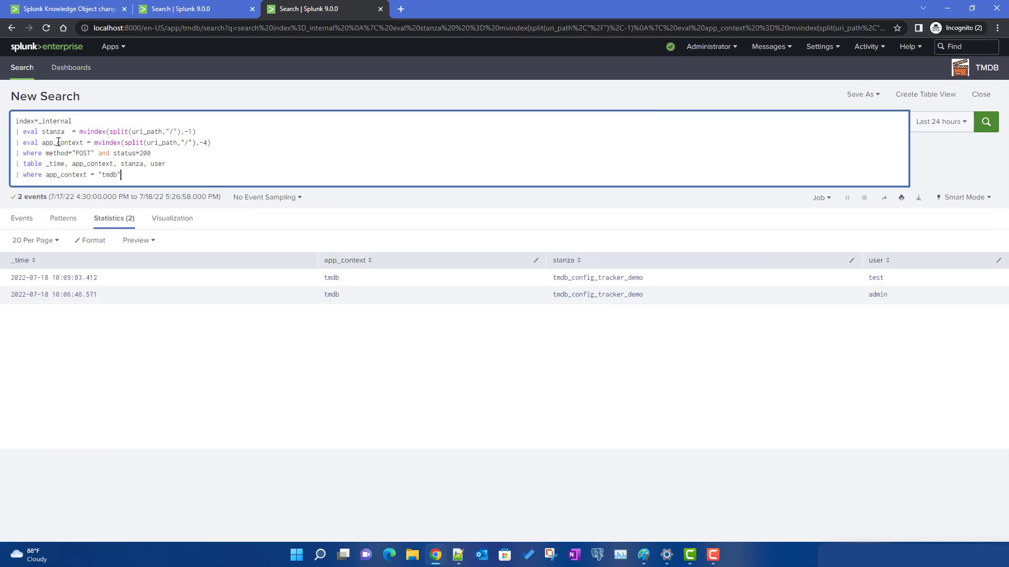
# Step: Review the stanza and app_context eval lines and the filters of the _internal search
pyautogui.moveTo(34, 131); pyautogui.dragTo(230, 166)
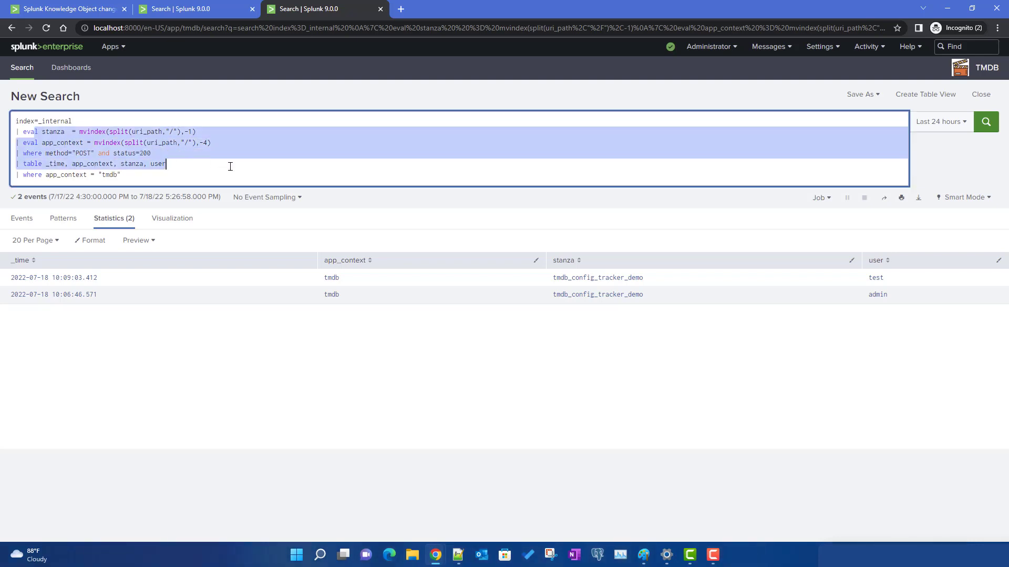
pyautogui.click(230, 166)
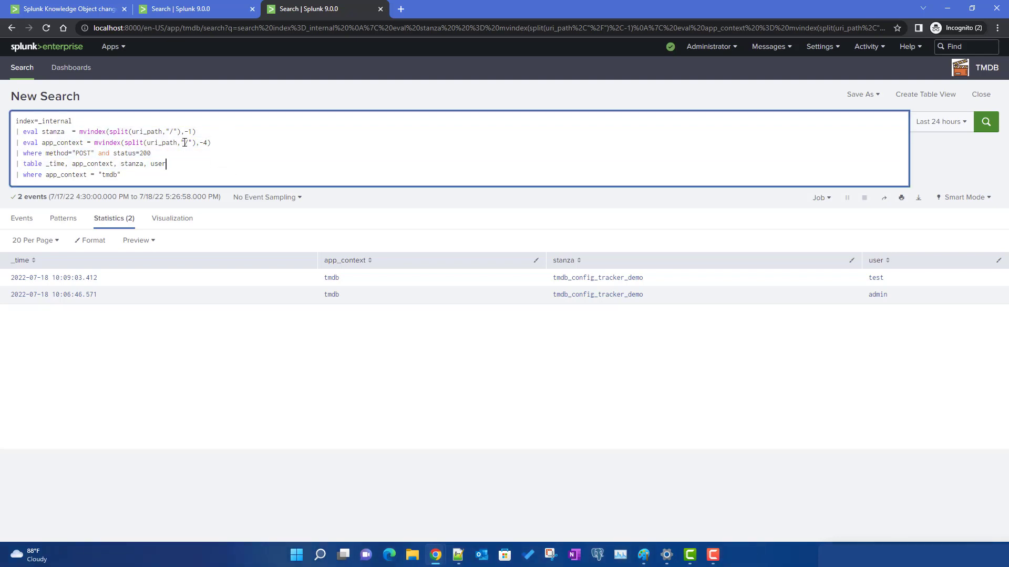
pyautogui.doubleClick(47, 134)
pyautogui.doubleClick(63, 142)
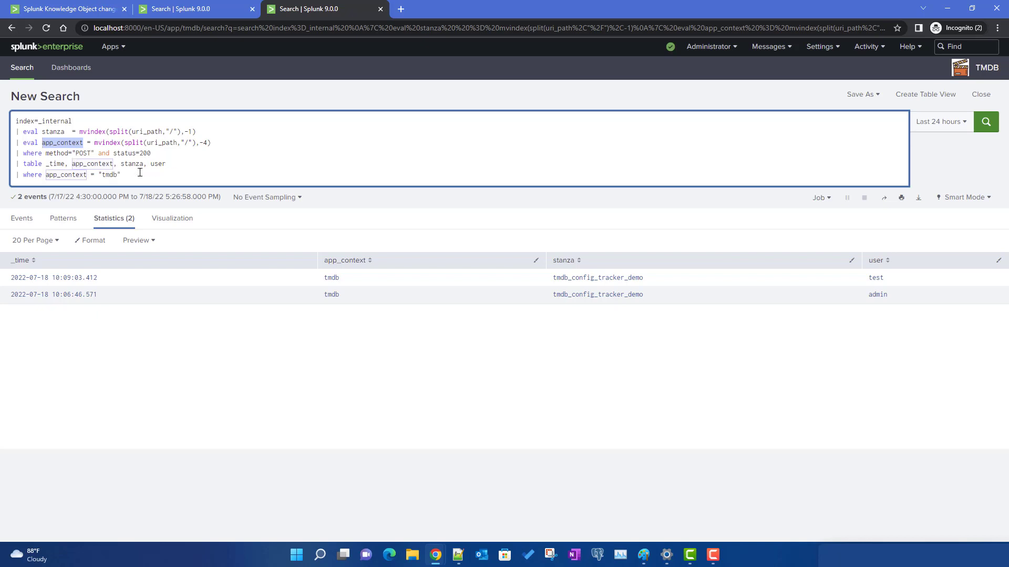
pyautogui.click(143, 173)
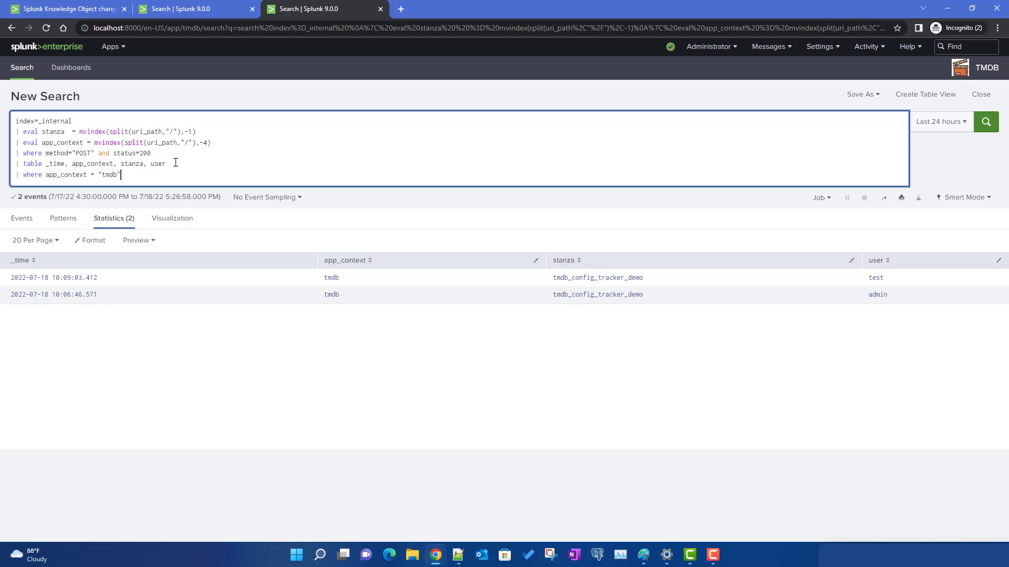
# Step: Compare the _configtracker and _internal search results for shared app context and knowledge object fields
pyautogui.click(75, 14)
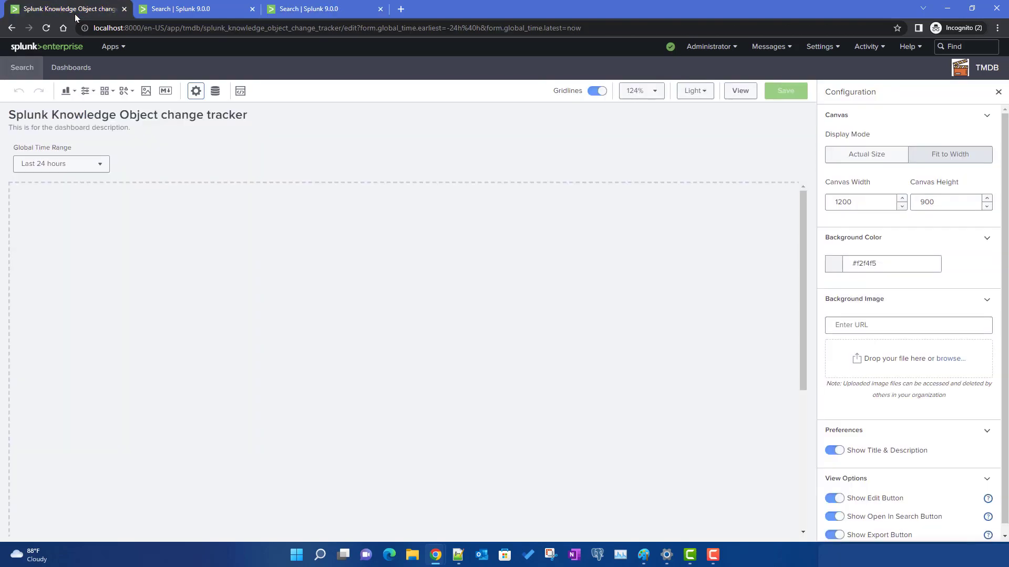
pyautogui.click(149, 10)
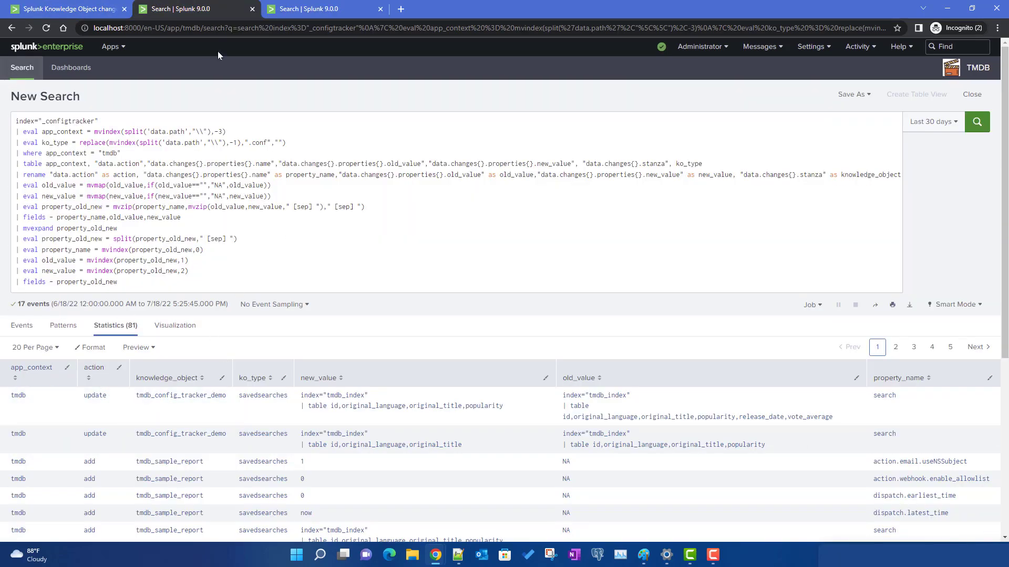
pyautogui.click(302, 9)
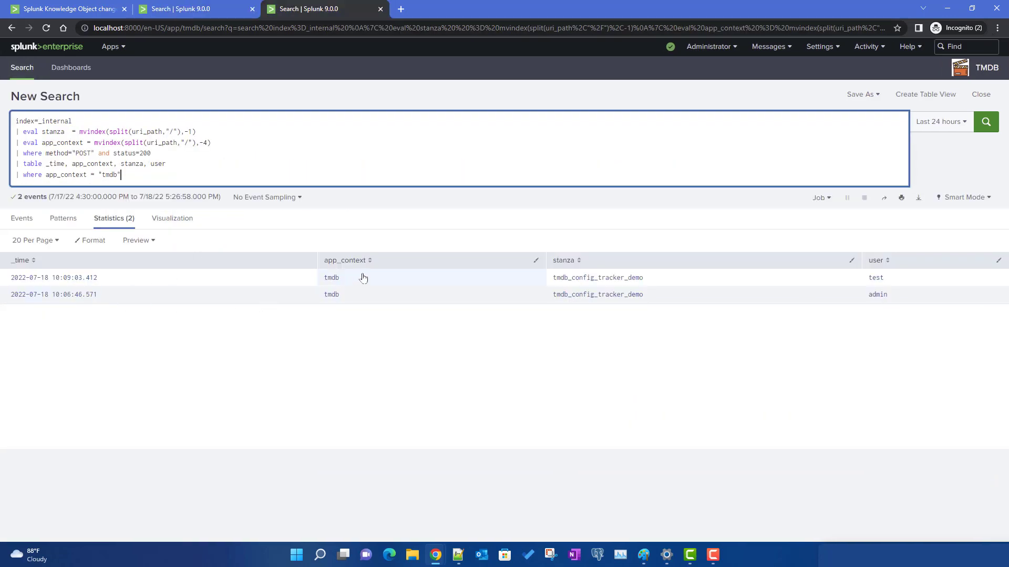
pyautogui.click(177, 17)
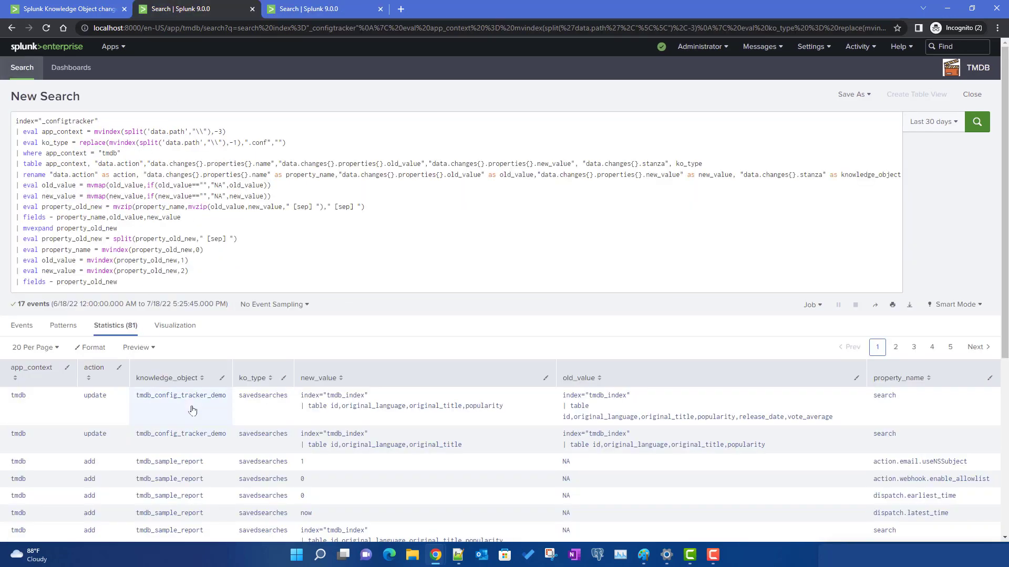
pyautogui.click(300, 15)
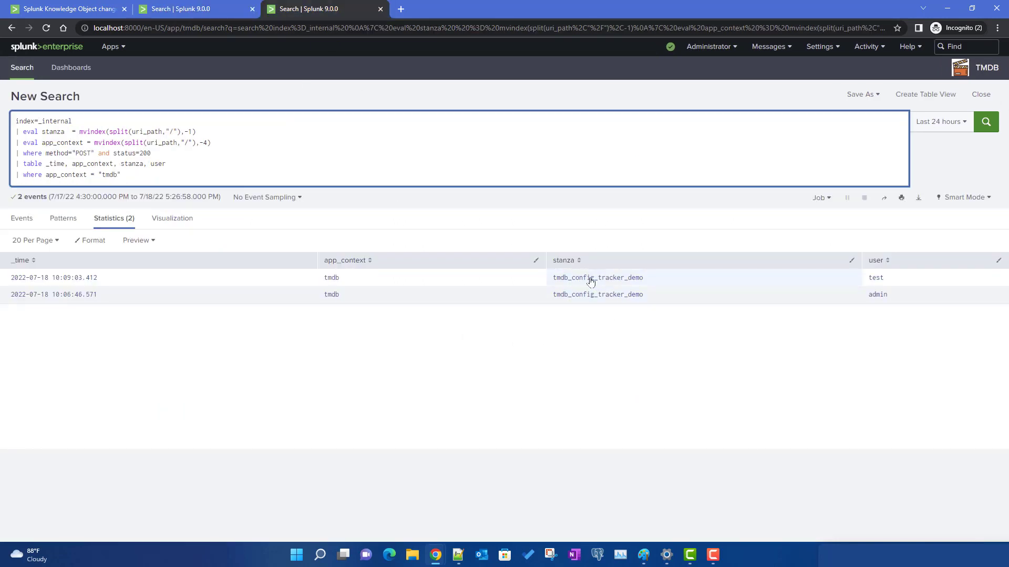
pyautogui.click(196, 10)
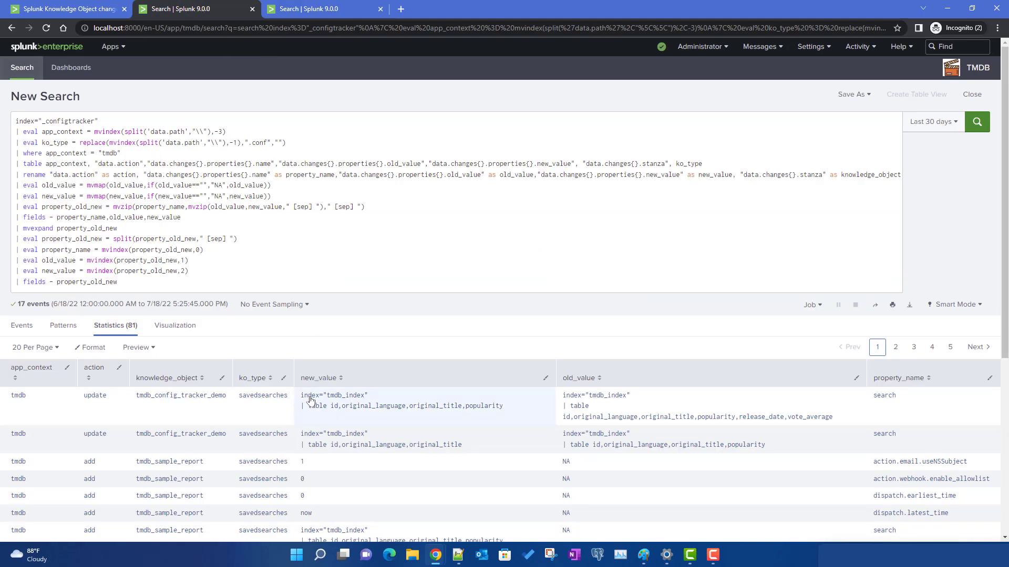
pyautogui.click(316, 12)
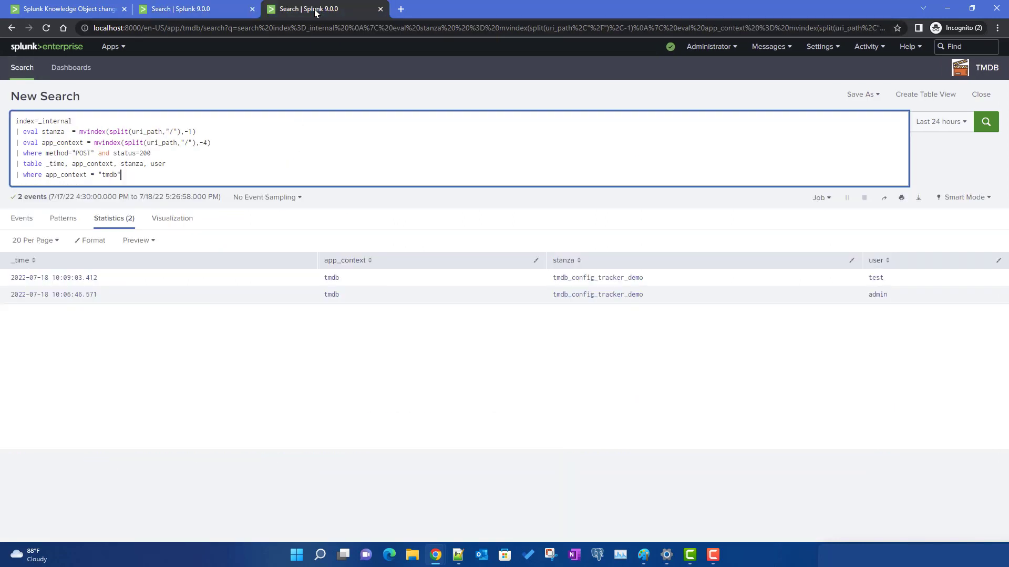
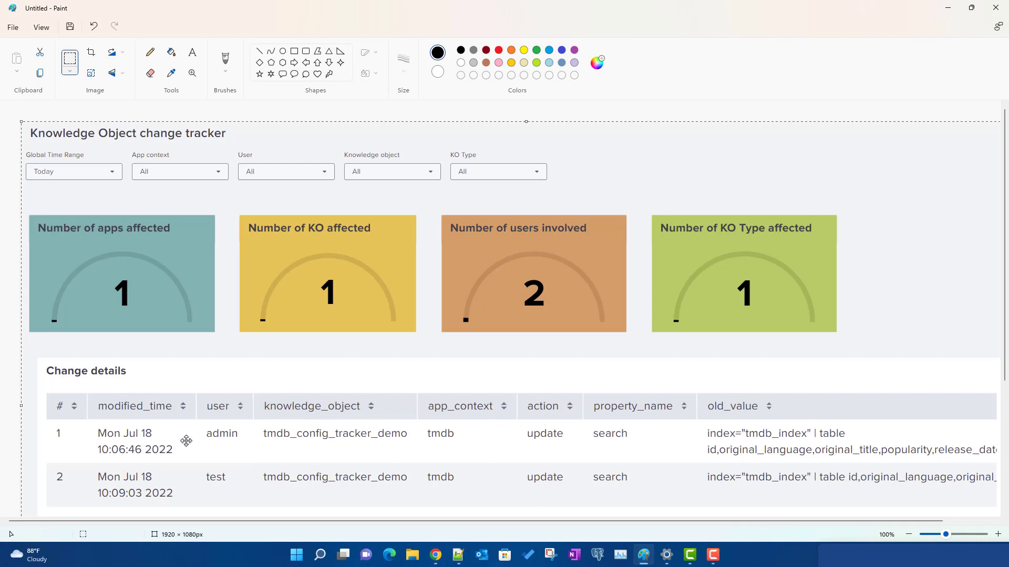
# Step: Examine the modified_time and user columns in the Paint mock-up against the _time and user values in the _internal search results
pyautogui.scroll(-2, 155, 402)
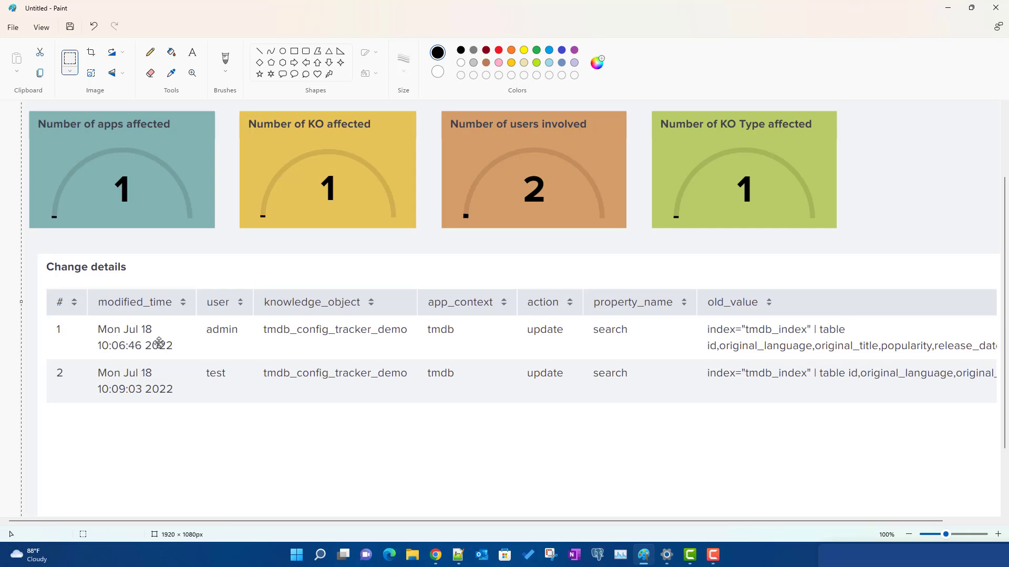
pyautogui.click(435, 561)
pyautogui.click(367, 494)
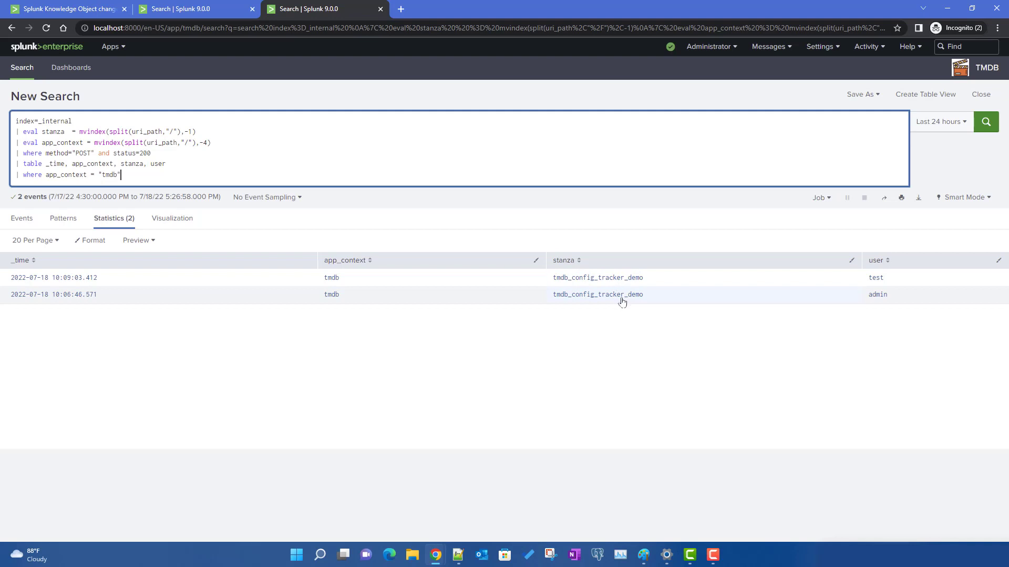
pyautogui.click(892, 302)
pyautogui.moveTo(892, 302); pyautogui.dragTo(869, 301)
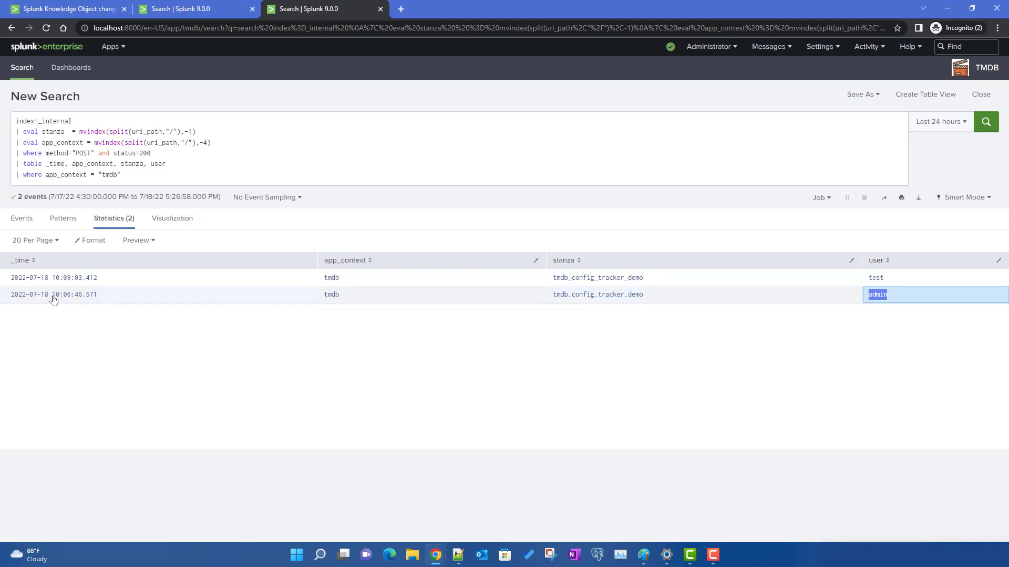
pyautogui.moveTo(45, 298); pyautogui.dragTo(110, 295)
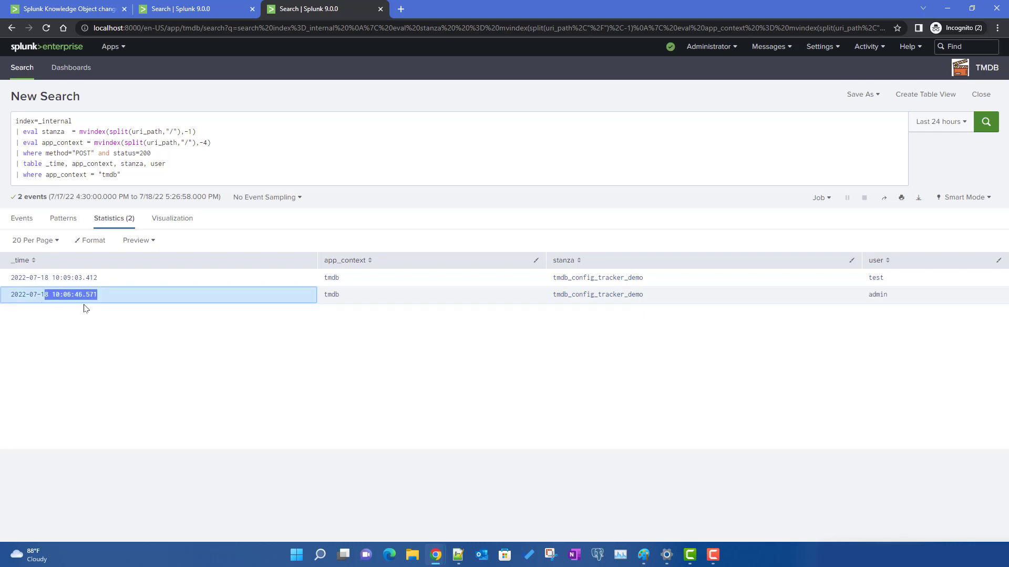
pyautogui.moveTo(893, 279); pyautogui.dragTo(863, 280)
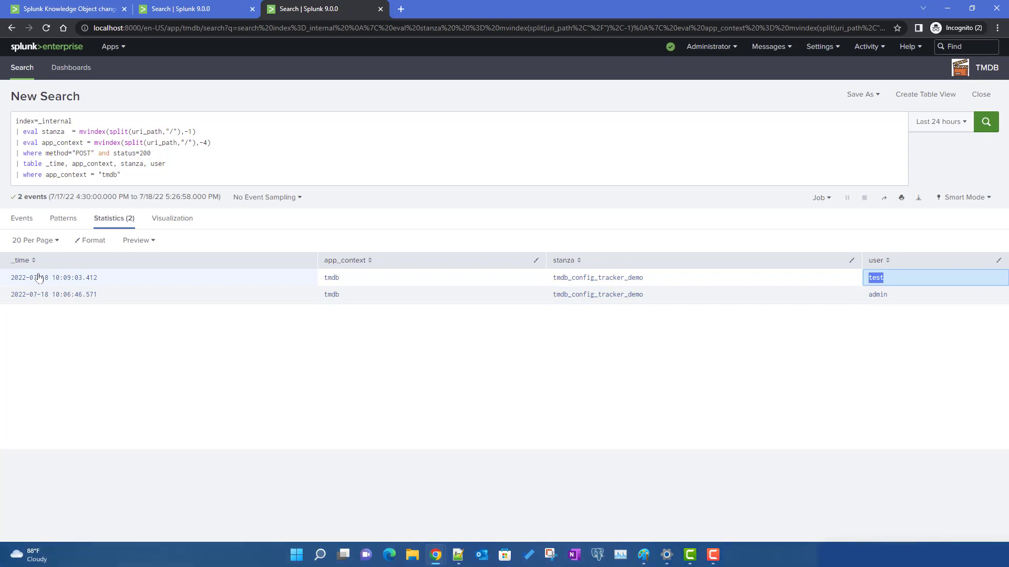
# Step: Check the _time value of the test user's change in the _internal search results
pyautogui.moveTo(39, 278); pyautogui.dragTo(111, 284)
pyautogui.click(267, 361)
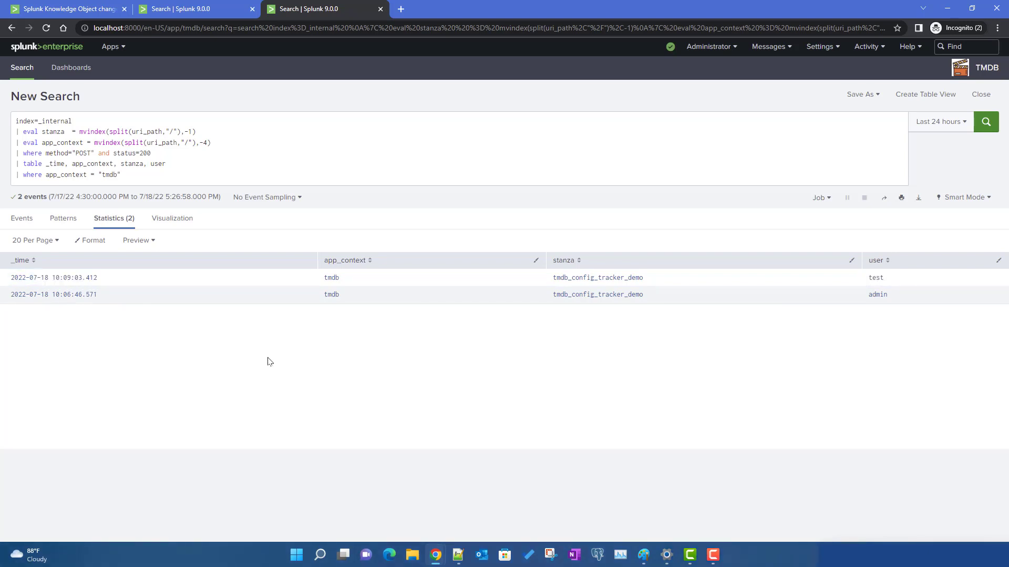
# Step: Cut everything after index="_configtracker" from the _configtracker search, keeping a copy, and run the base search to view its raw events
pyautogui.click(52, 10)
pyautogui.click(166, 6)
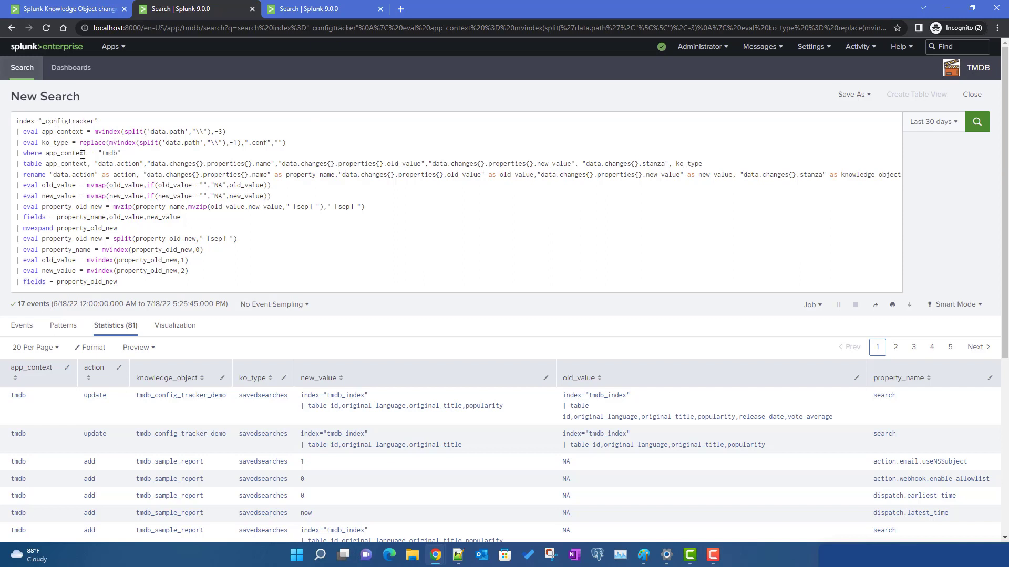
pyautogui.moveTo(16, 128); pyautogui.dragTo(218, 282)
pyautogui.hotkey('ctrl', 'c')
pyautogui.press('BackSpace')
pyautogui.press('Return')
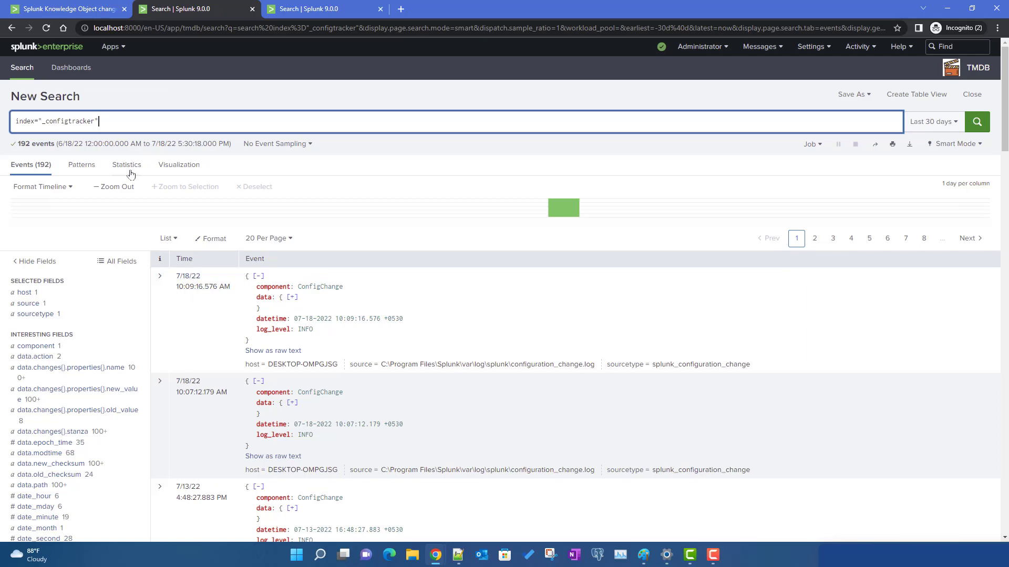
# Step: Paste the removed pipeline back under index="_configtracker", add _time after ko_type in the table command, and run the search
pyautogui.hotkey('shift', 'Return')
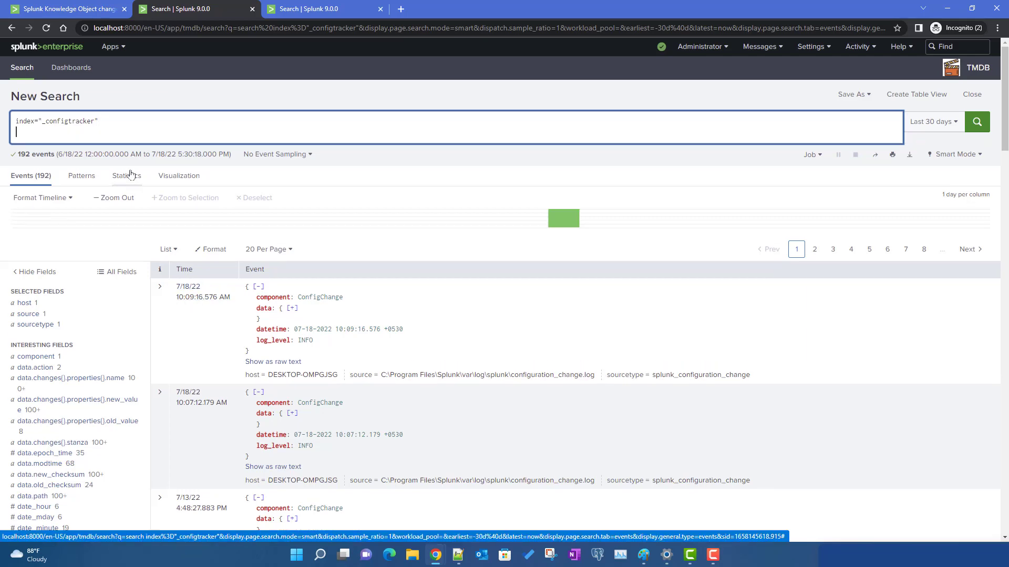
pyautogui.hotkey('ctrl', 'v')
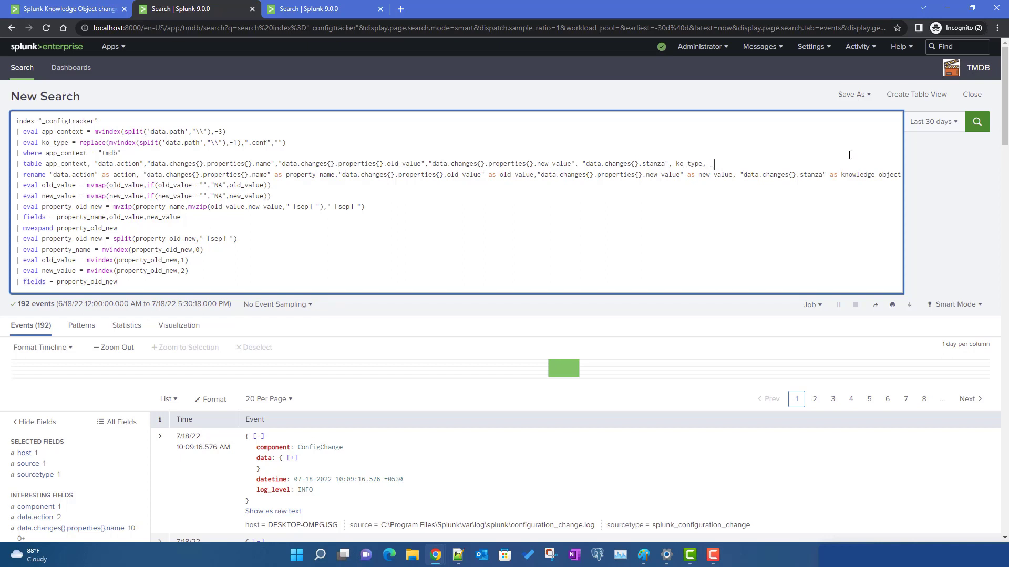
pyautogui.write('time')
pyautogui.press('Return')
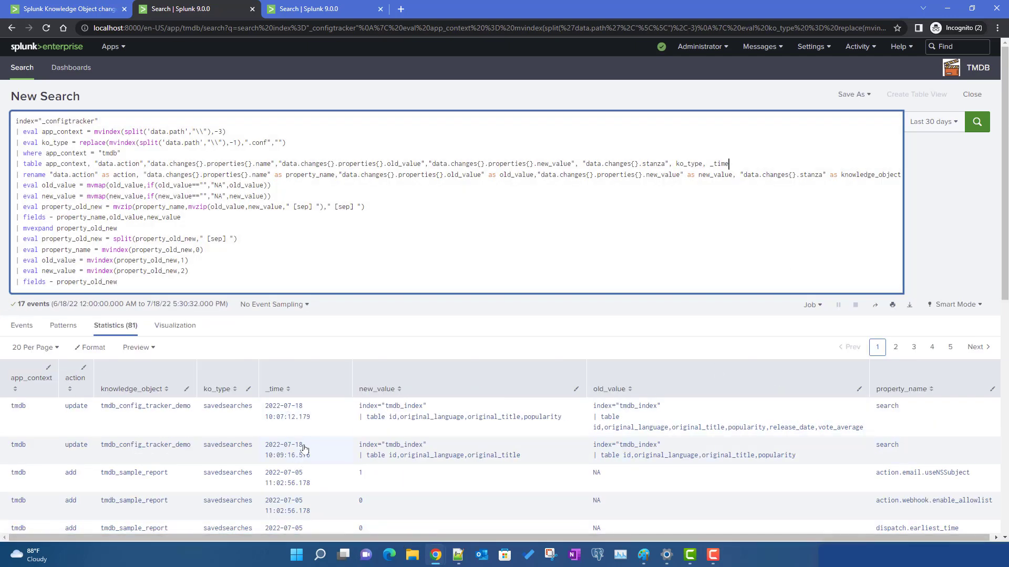
# Step: Compare the _time values of the tmdb_config_tracker_demo changes between the _configtracker and _internal search results
pyautogui.scroll(-2, 305, 448)
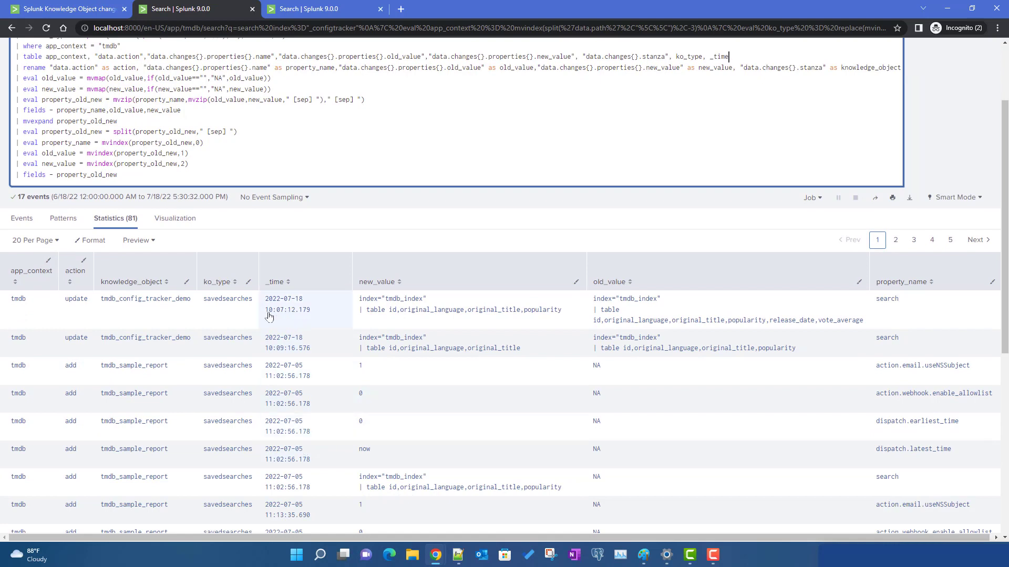
pyautogui.click(312, 14)
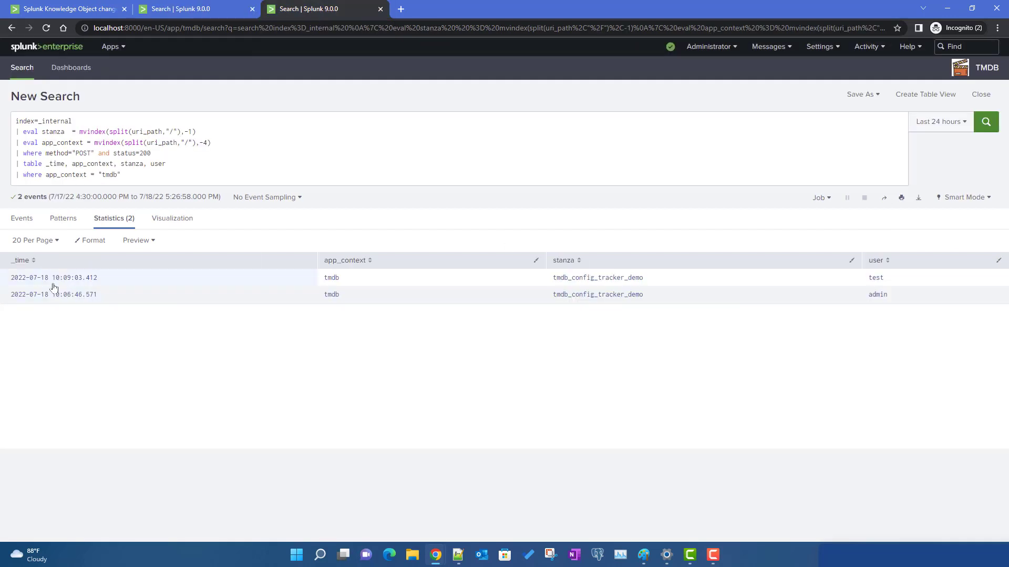
pyautogui.moveTo(52, 298); pyautogui.dragTo(108, 303)
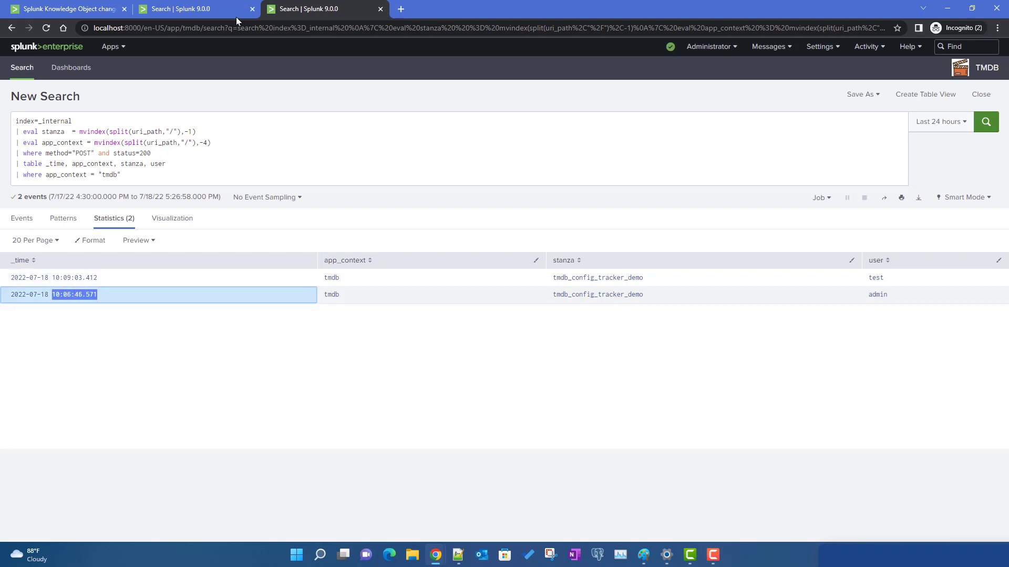
pyautogui.click(210, 11)
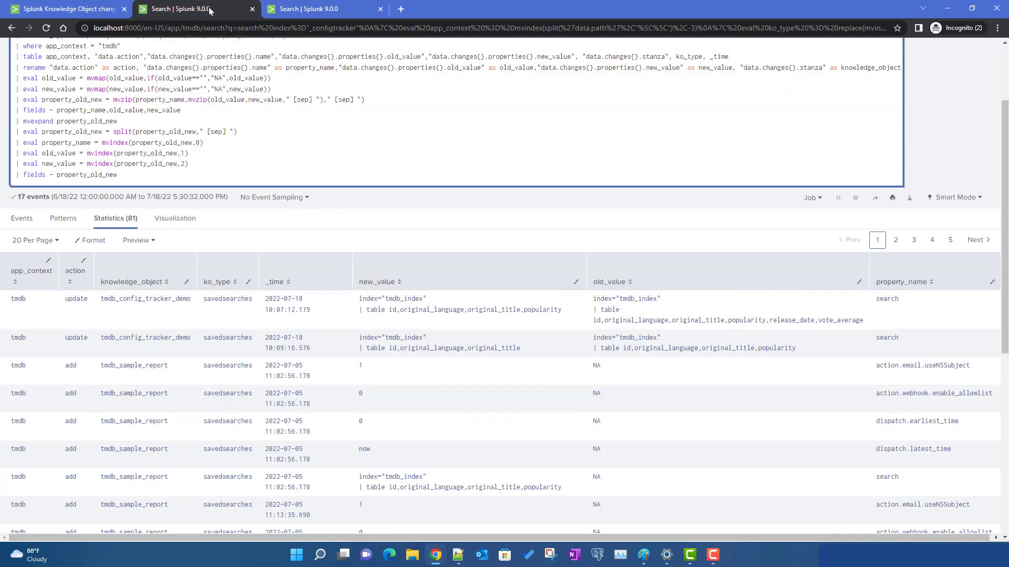
pyautogui.scroll(3, 235, 143)
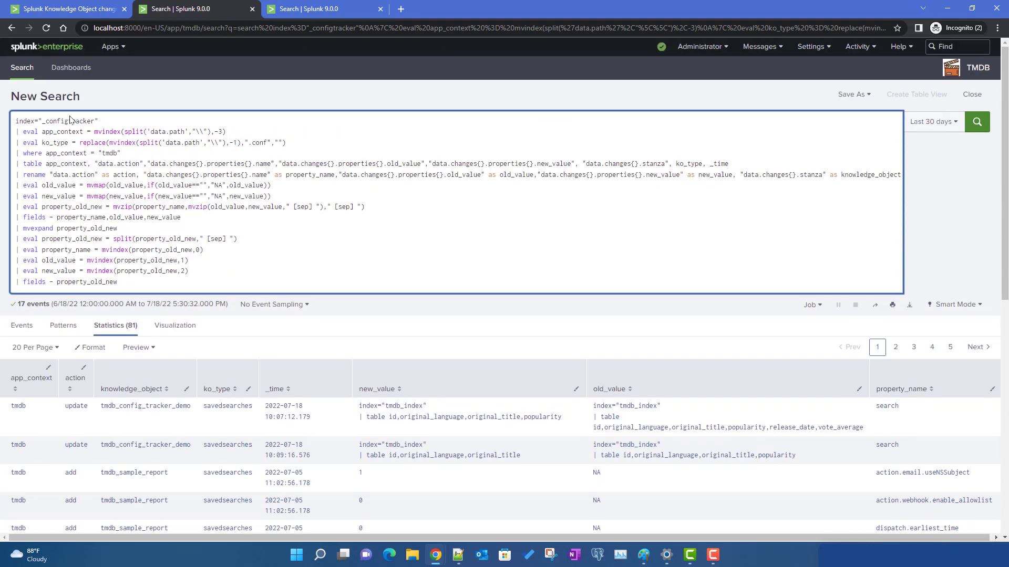
pyautogui.doubleClick(70, 121)
pyautogui.scroll(-3, 294, 246)
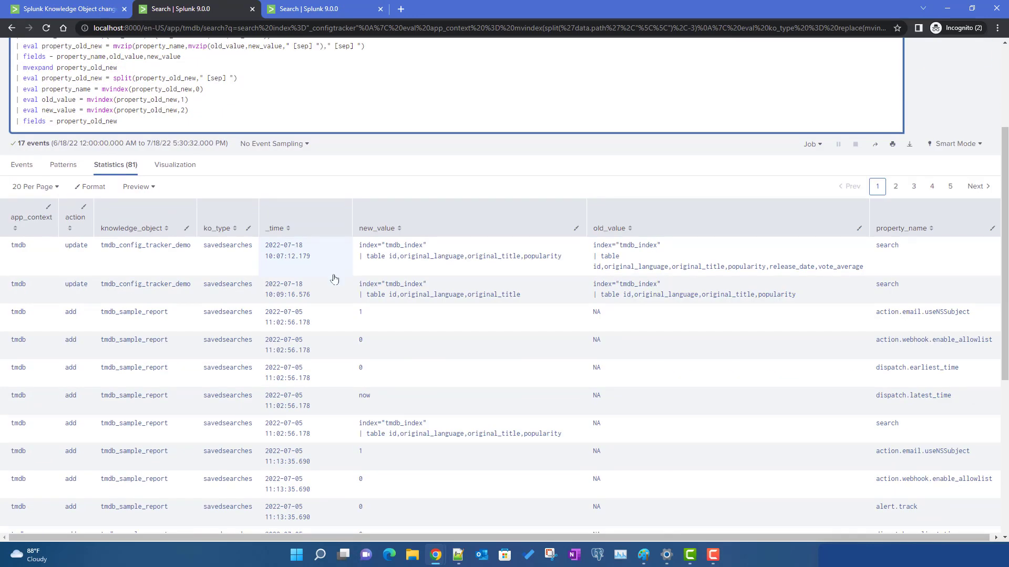
pyautogui.scroll(-1, 341, 399)
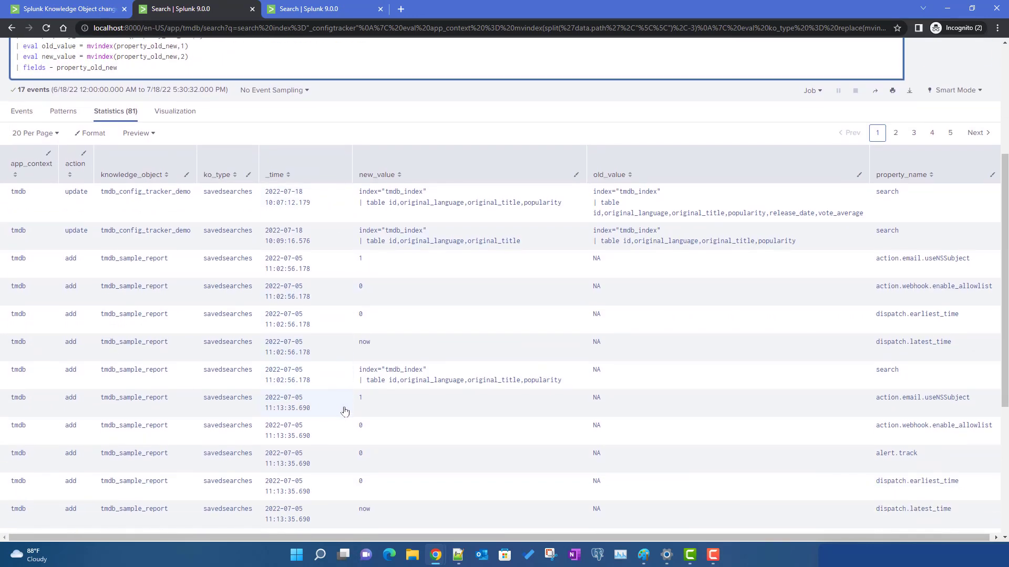
pyautogui.moveTo(265, 202); pyautogui.dragTo(311, 209)
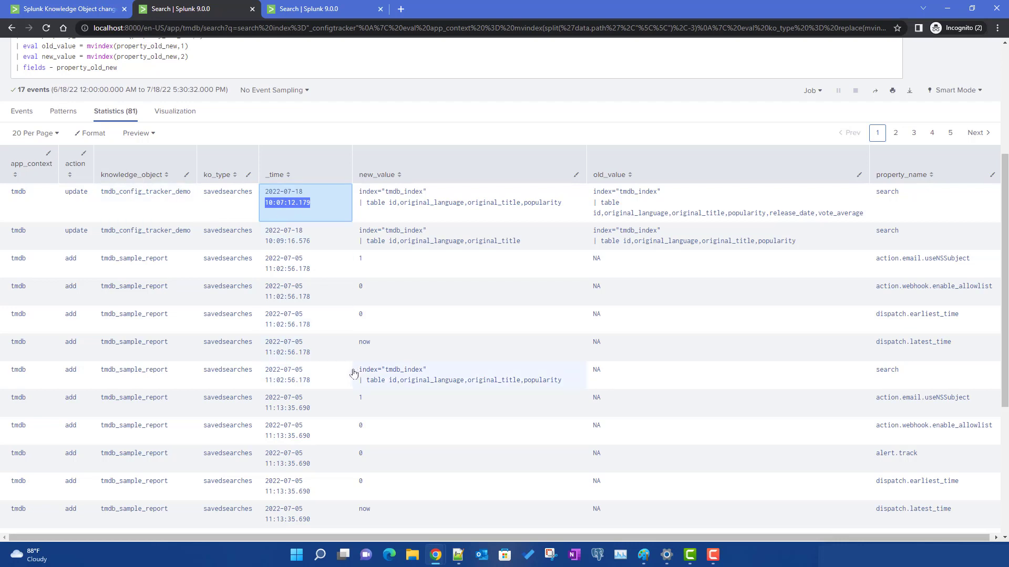
# Step: Compare the event times in the _internal search results with the update times in the _configtracker results for tmdb_config_tracker_demo
pyautogui.click(315, 8)
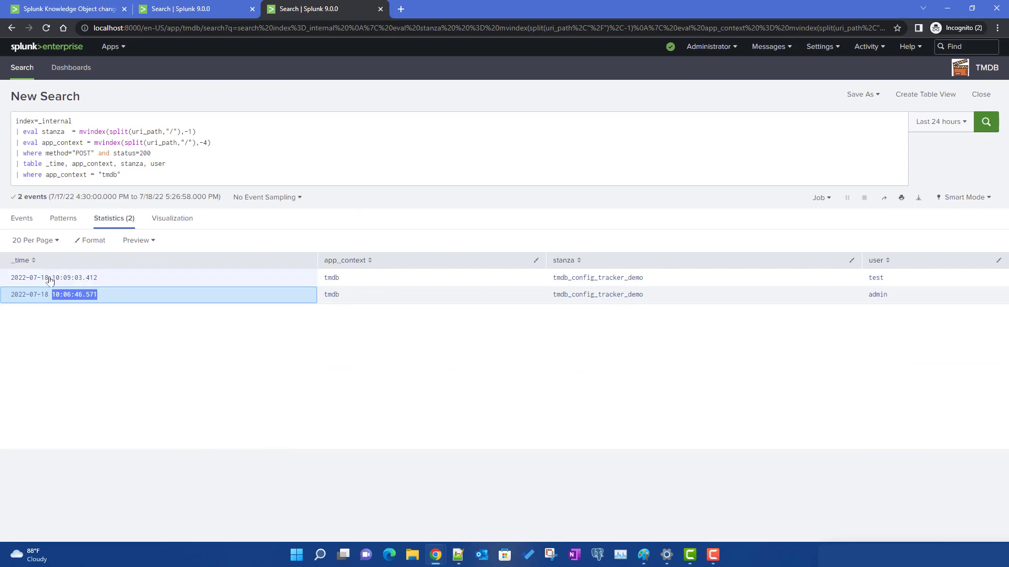
pyautogui.moveTo(51, 279); pyautogui.dragTo(104, 280)
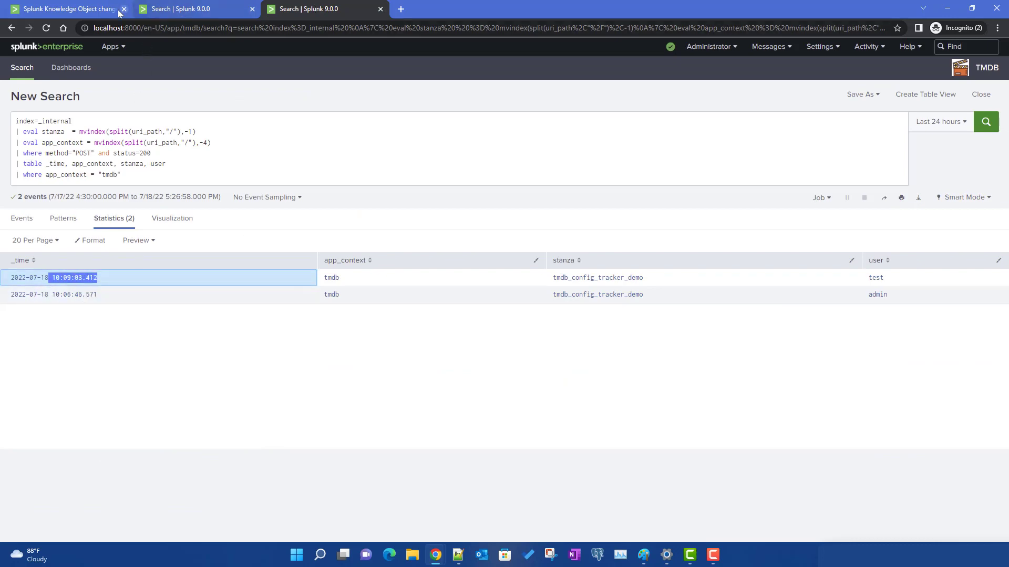
pyautogui.click(68, 10)
pyautogui.click(172, 9)
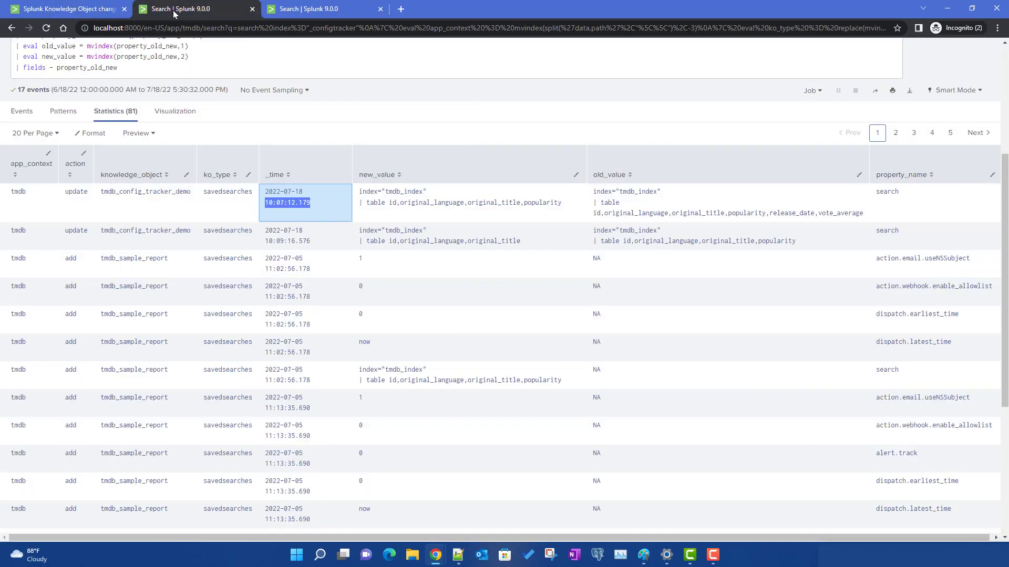
pyautogui.moveTo(265, 241); pyautogui.dragTo(311, 243)
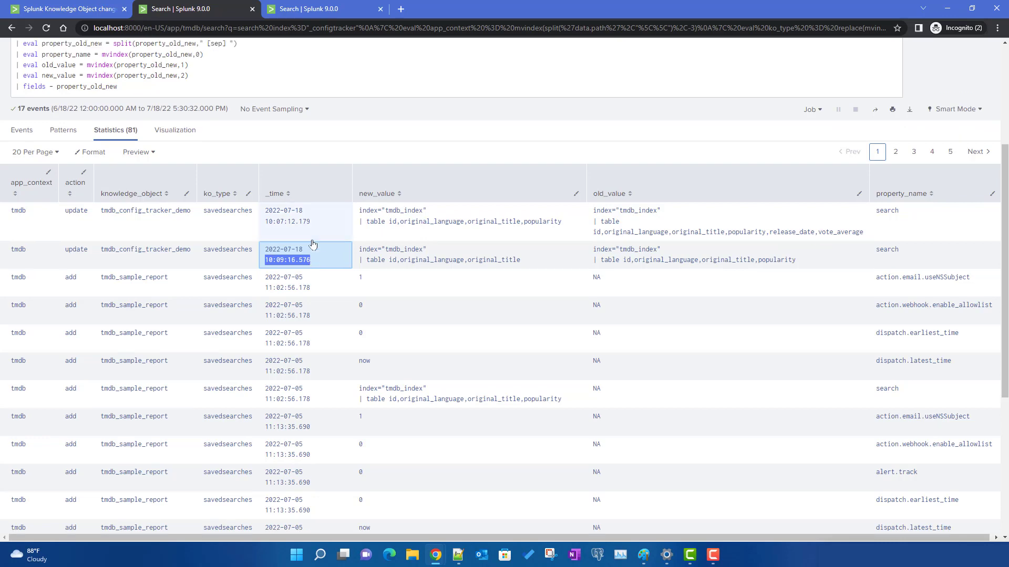
pyautogui.scroll(4, 221, 194)
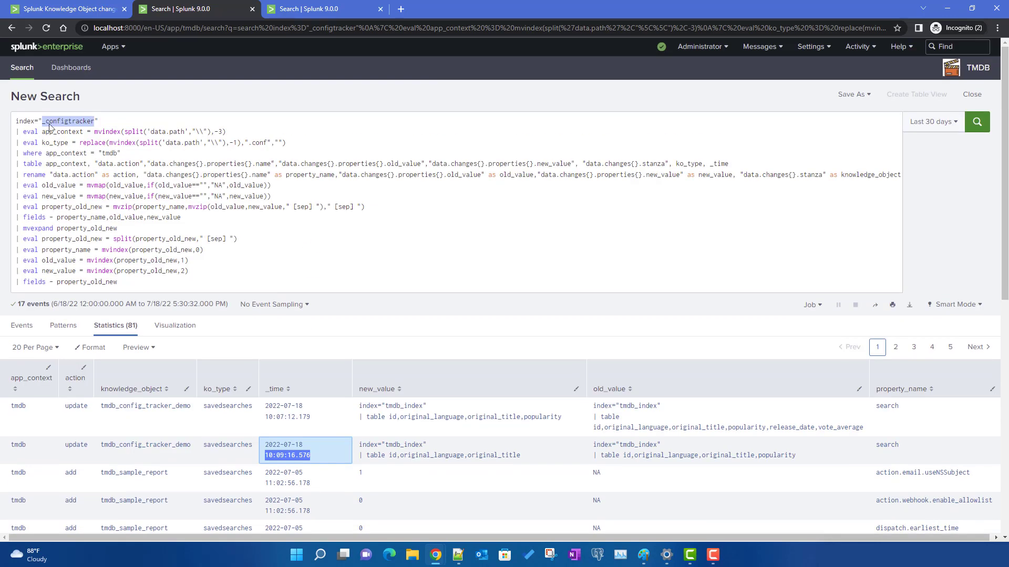
pyautogui.click(323, 14)
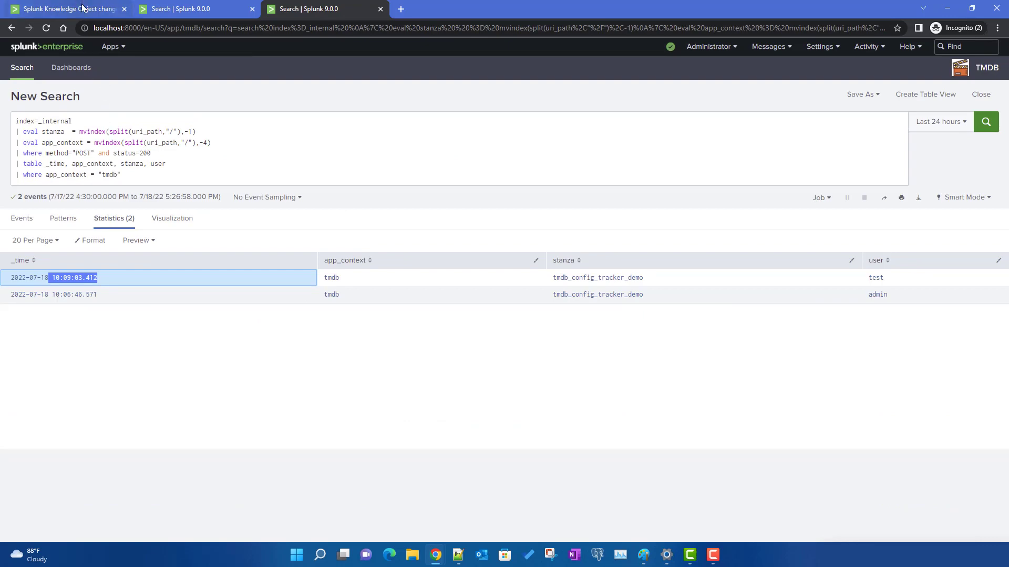
pyautogui.click(178, 7)
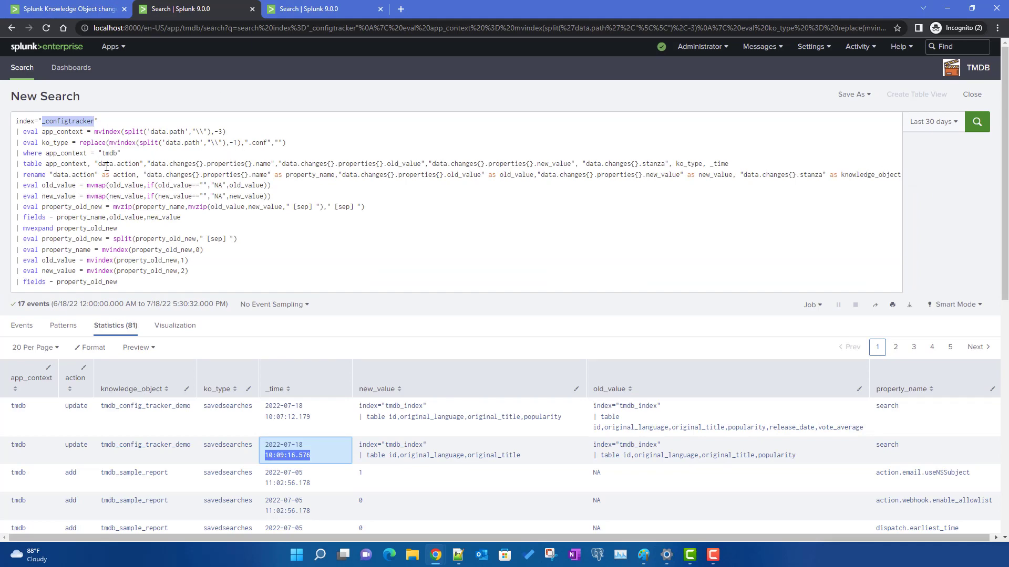
# Step: Run only the base search index="_configtracker" to list its raw events, and restore the full query text
pyautogui.click(13, 136)
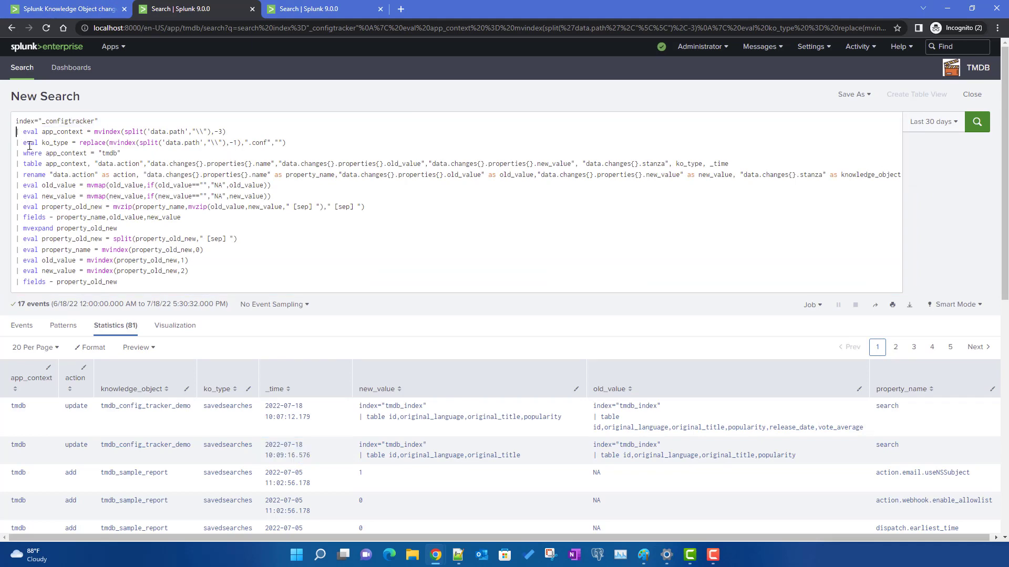
pyautogui.moveTo(18, 136); pyautogui.dragTo(188, 284)
pyautogui.press('BackSpace')
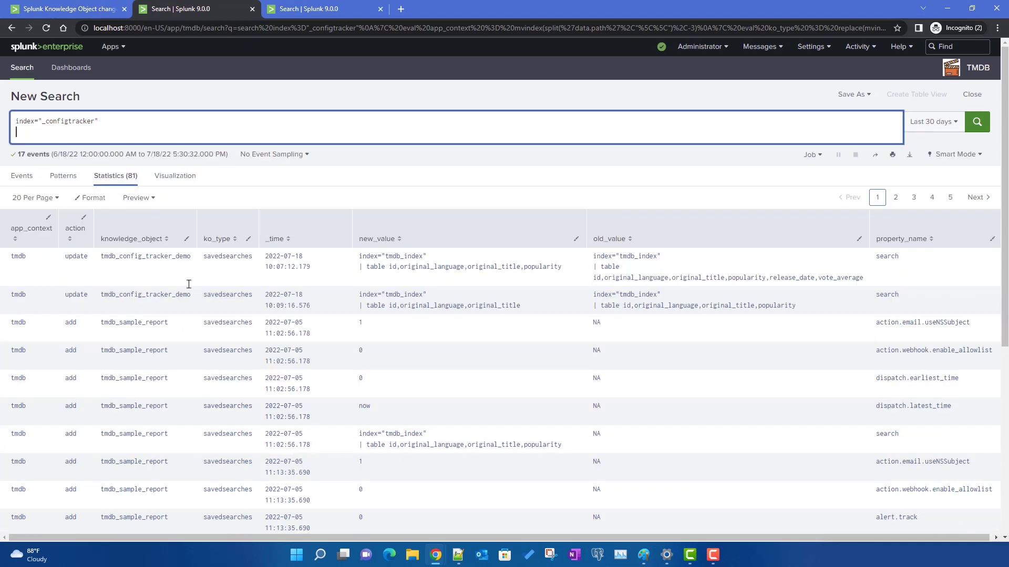
pyautogui.press('BackSpace')
pyautogui.press('Return')
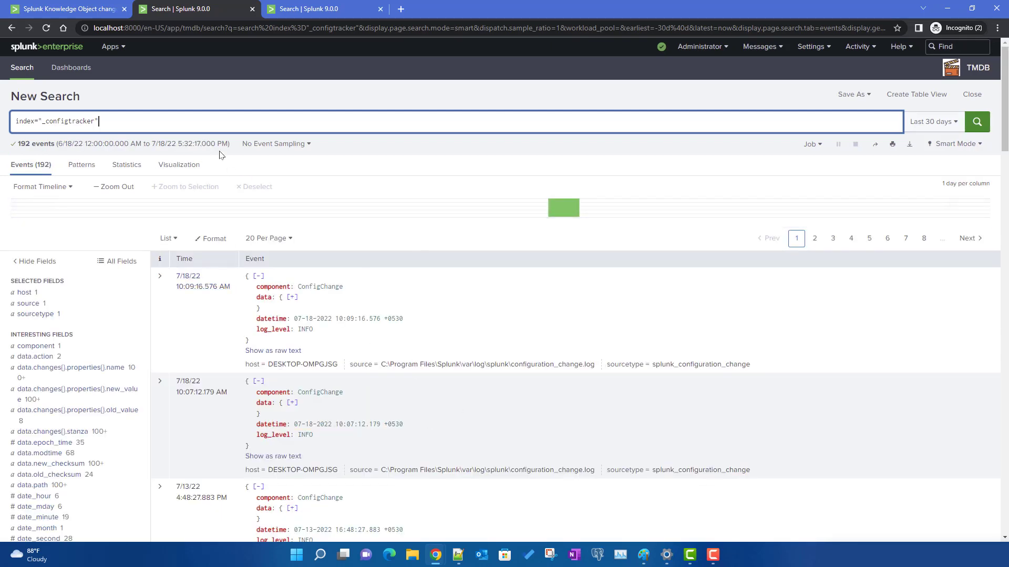
pyautogui.hotkey('ctrl', 'z')
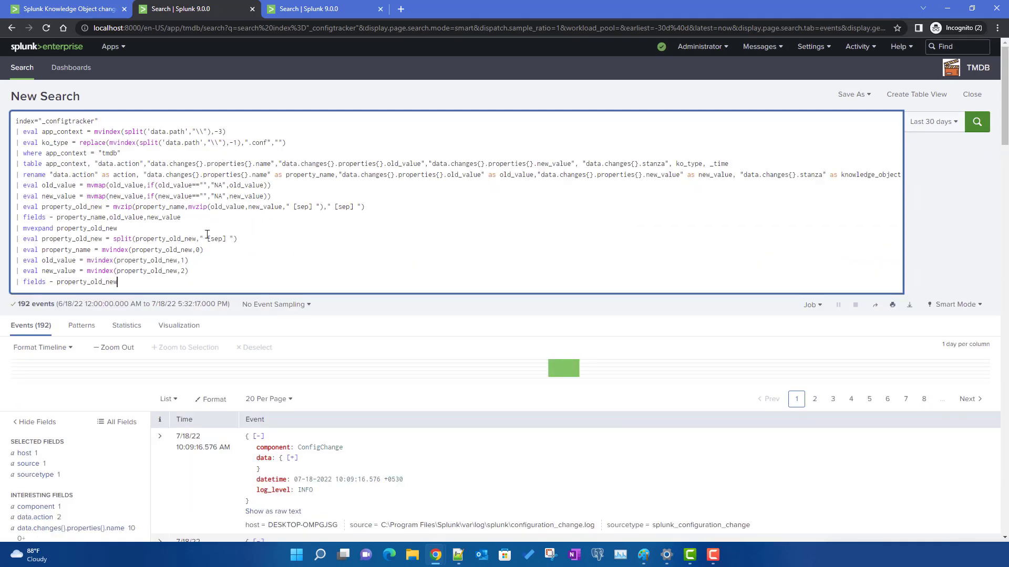
# Step: Expand the data node of the newest configuration change event and compare its datetime and modtime with the _internal search times
pyautogui.scroll(-4, 348, 260)
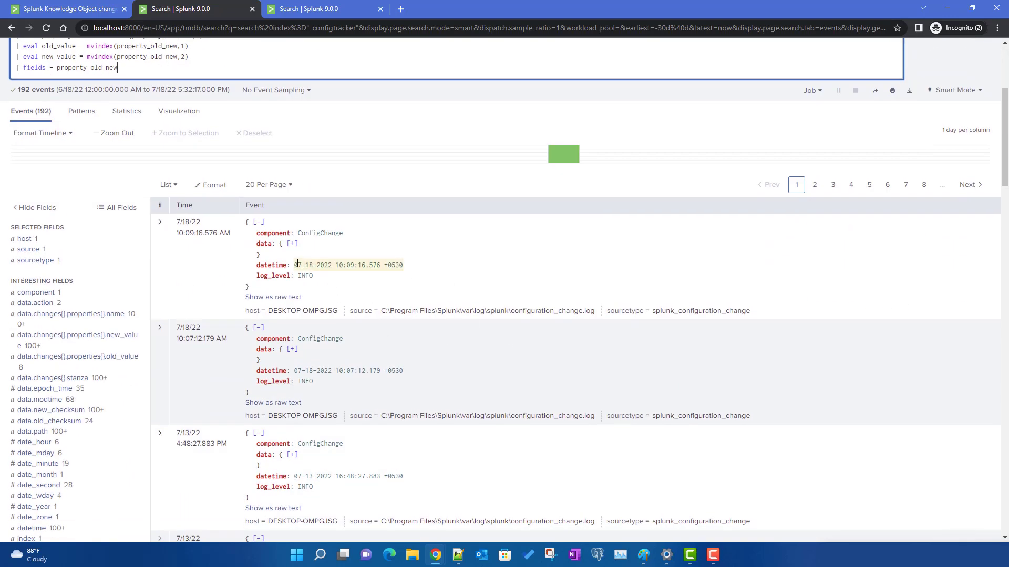
pyautogui.moveTo(298, 264); pyautogui.dragTo(410, 269)
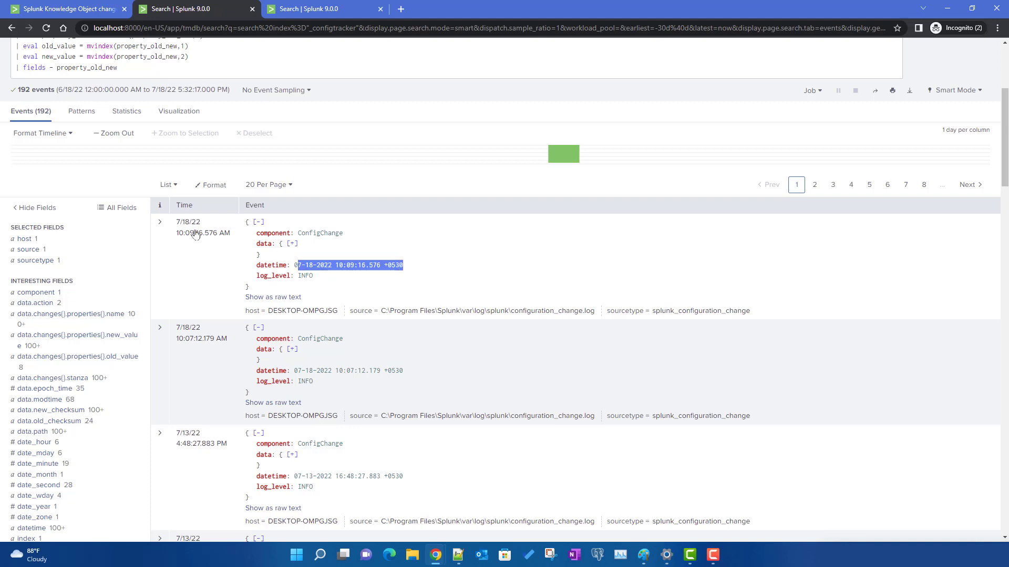
pyautogui.click(292, 244)
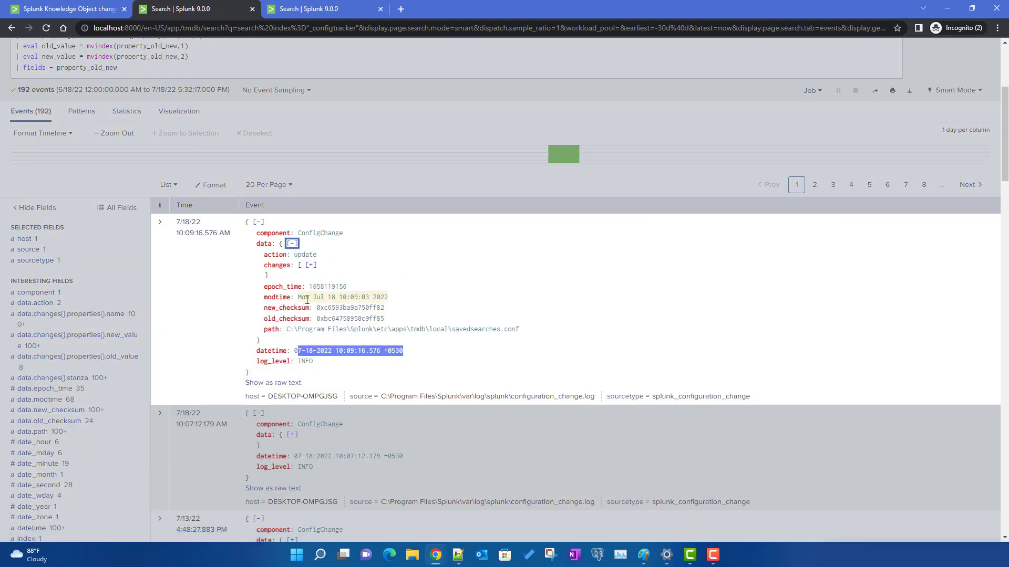
pyautogui.moveTo(299, 298); pyautogui.dragTo(396, 303)
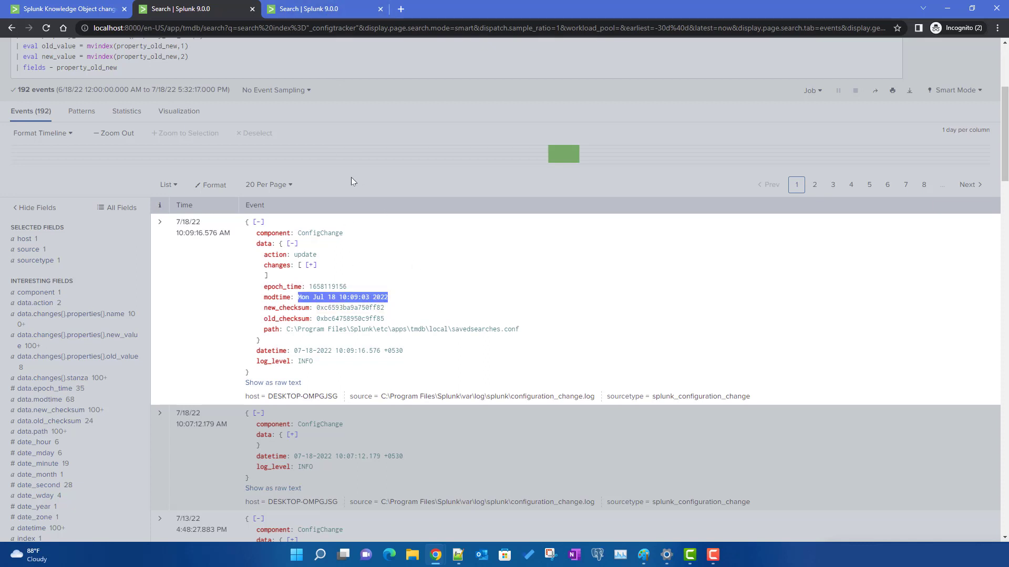
pyautogui.click(314, 6)
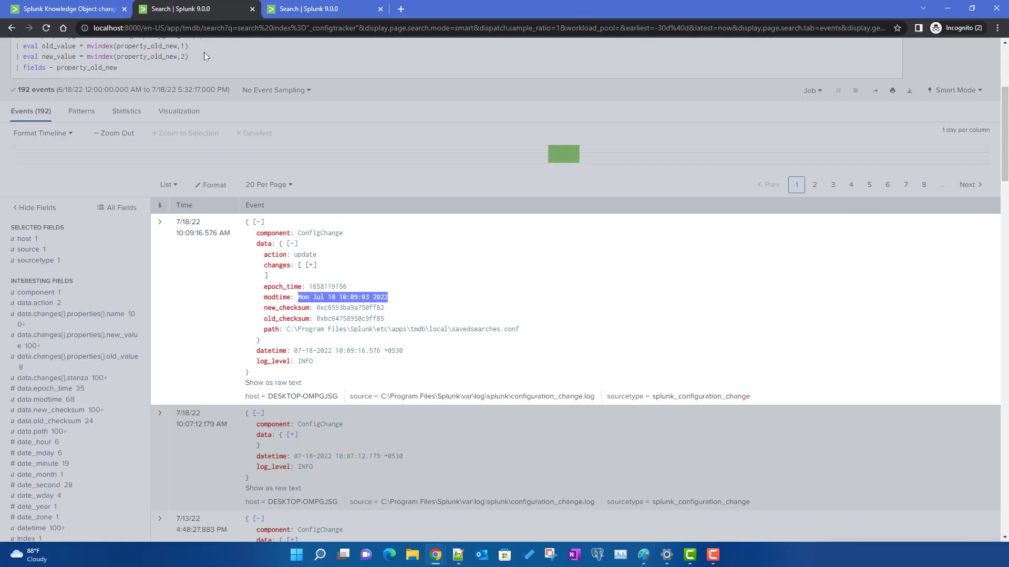
pyautogui.click(188, 14)
# Step: Expand the data node of the second newest event and compare its modtime with the admin row in the _internal search
pyautogui.scroll(-2, 459, 381)
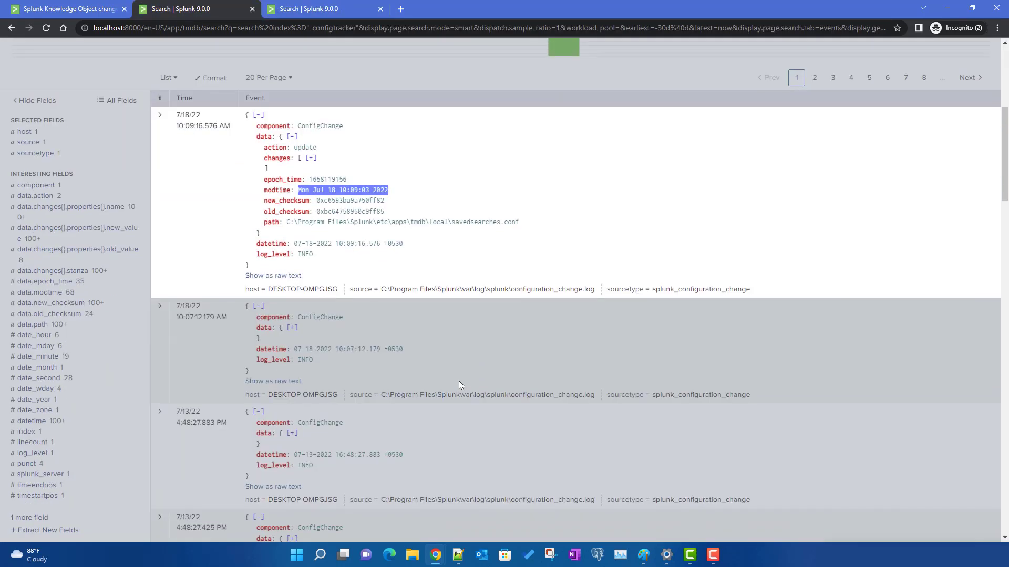
pyautogui.click(348, 358)
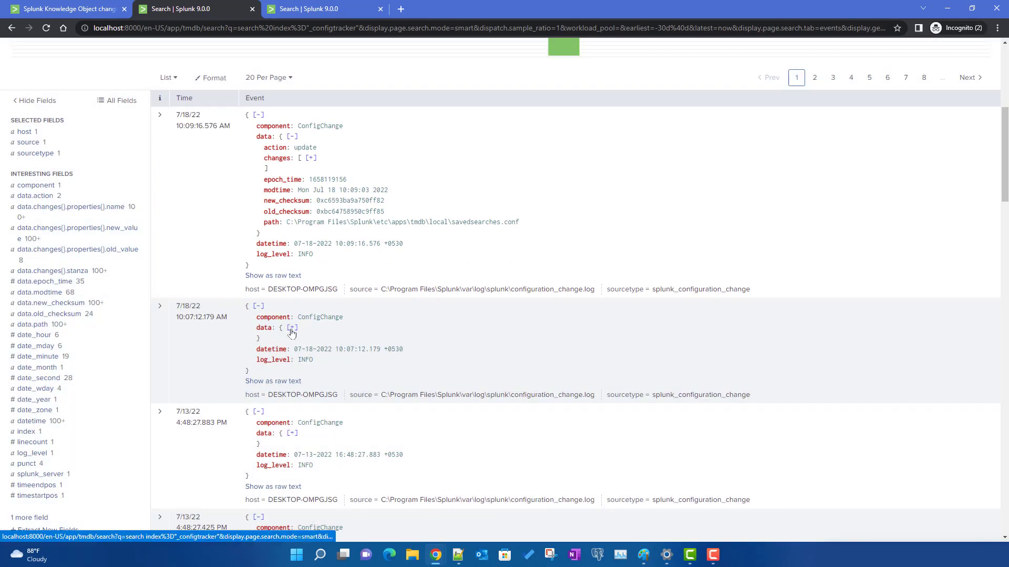
pyautogui.click(292, 329)
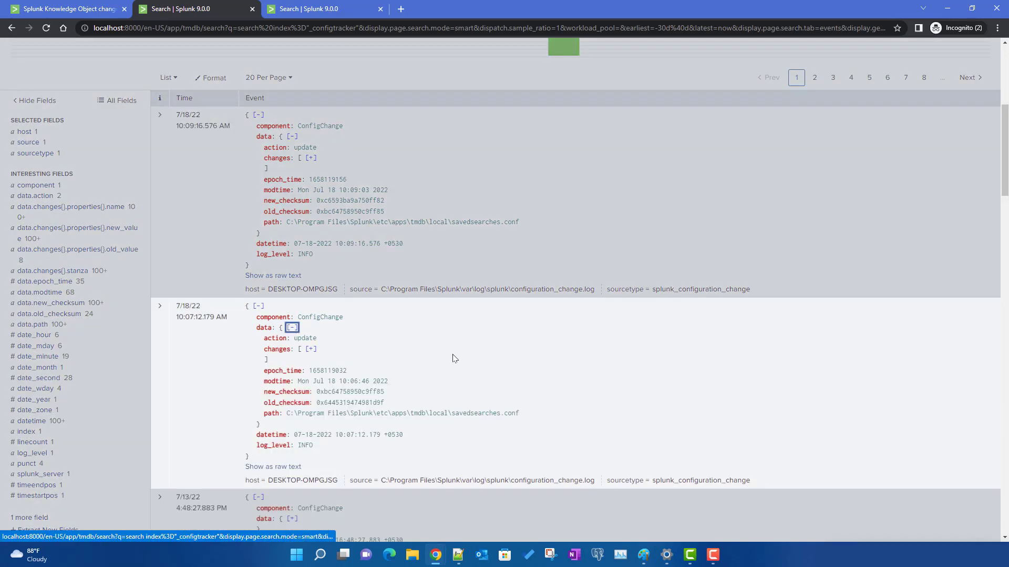
pyautogui.click(371, 379)
pyautogui.click(303, 12)
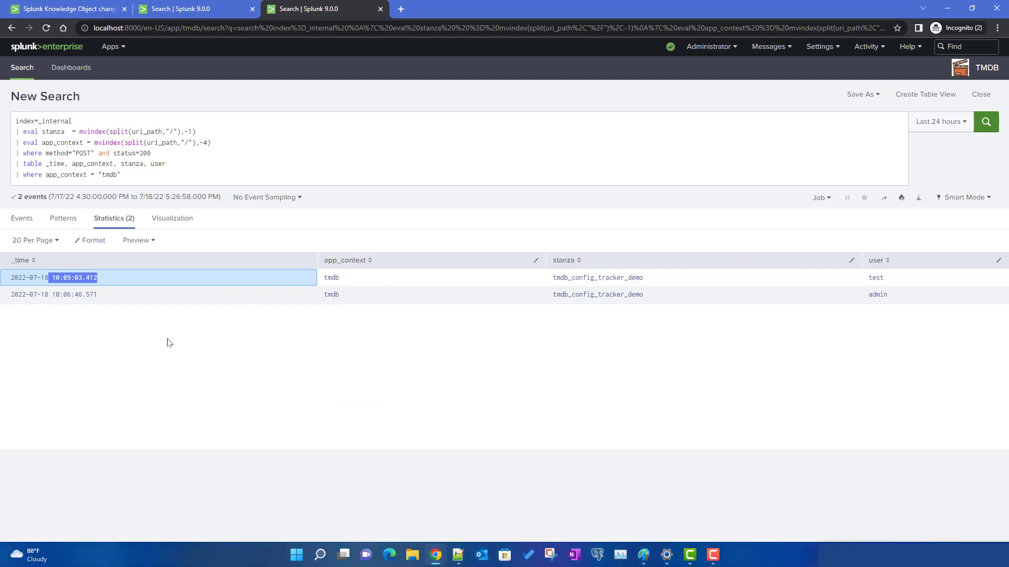
pyautogui.moveTo(52, 298); pyautogui.dragTo(104, 298)
pyautogui.click(212, 400)
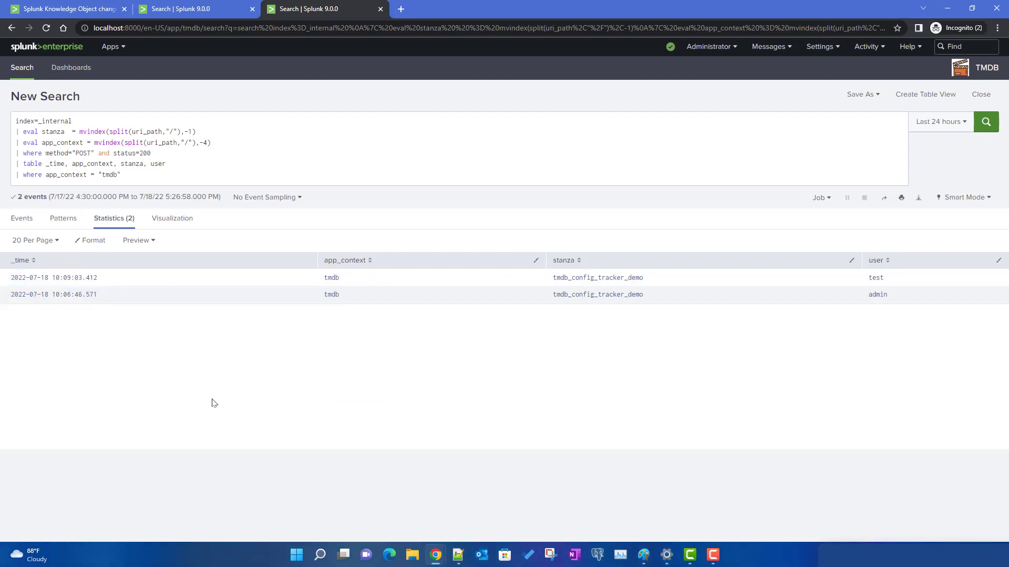
pyautogui.click(165, 14)
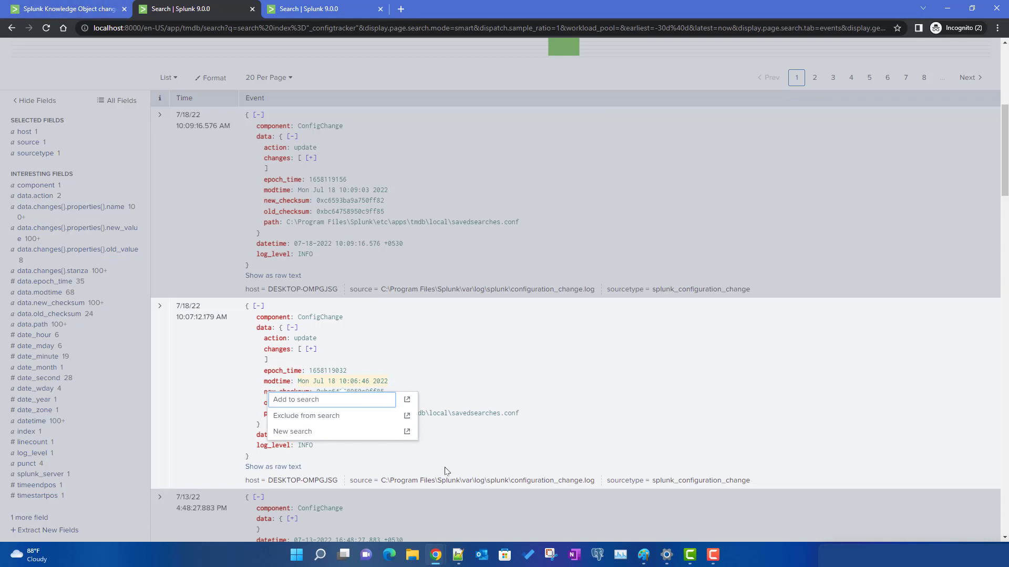
pyautogui.click(487, 388)
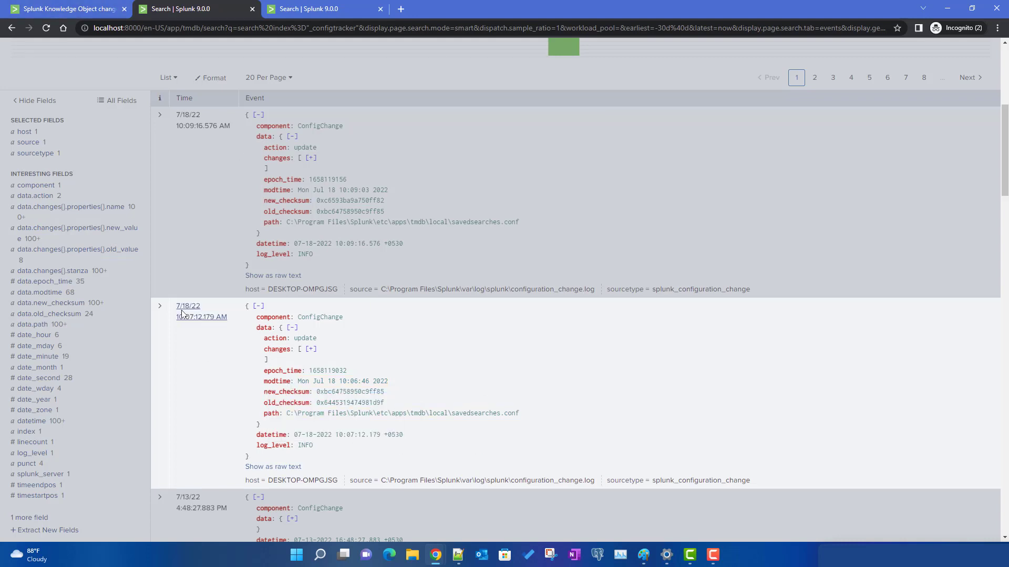
pyautogui.scroll(3, 368, 389)
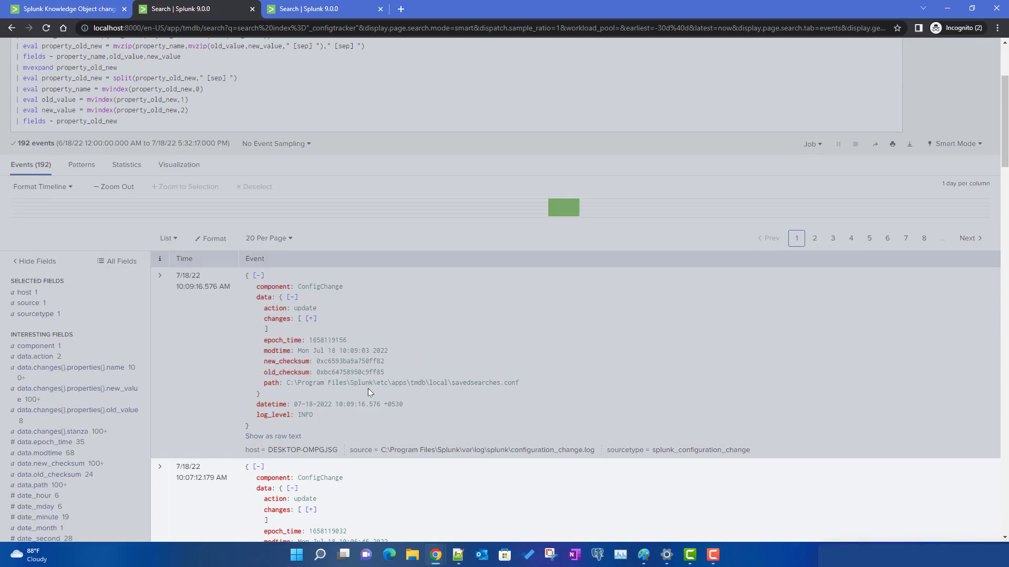
pyautogui.scroll(-3, 367, 389)
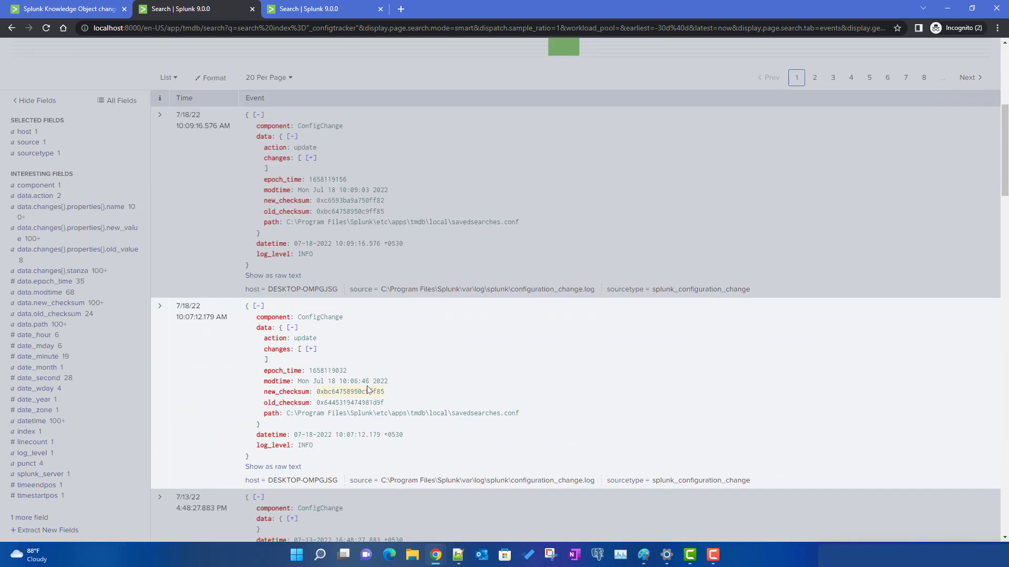
# Step: Copy the data.modtime field name from its field summary and put it, in quotes, in place of _time in the table command
pyautogui.click(101, 339)
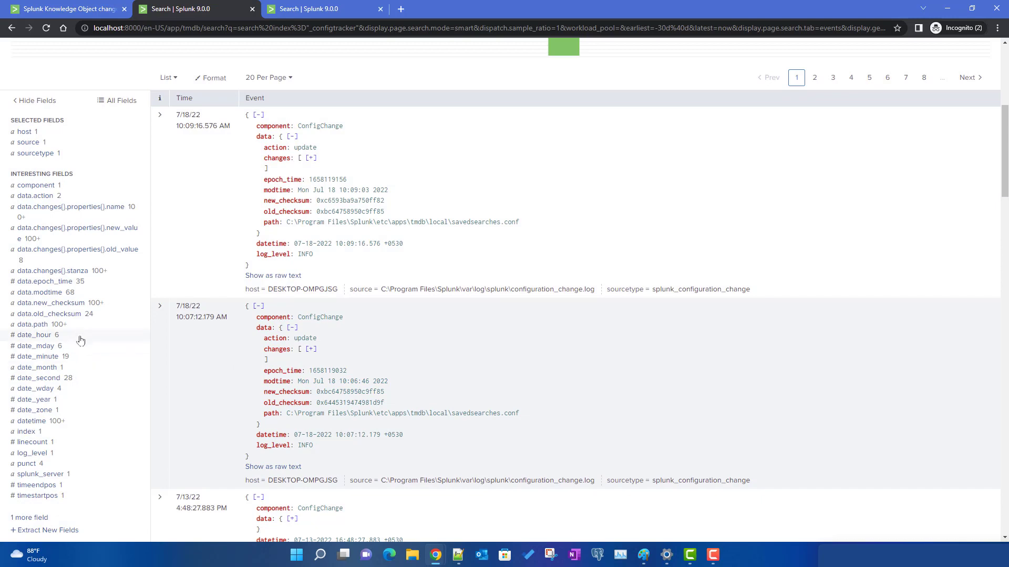
pyautogui.click(51, 295)
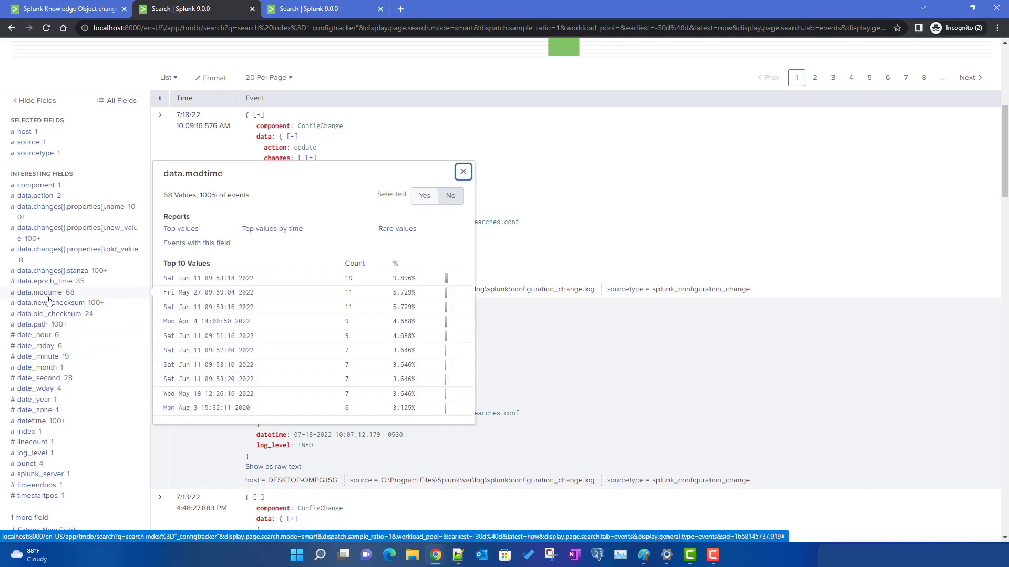
pyautogui.moveTo(225, 174); pyautogui.dragTo(165, 173)
pyautogui.hotkey('ctrl', 'c')
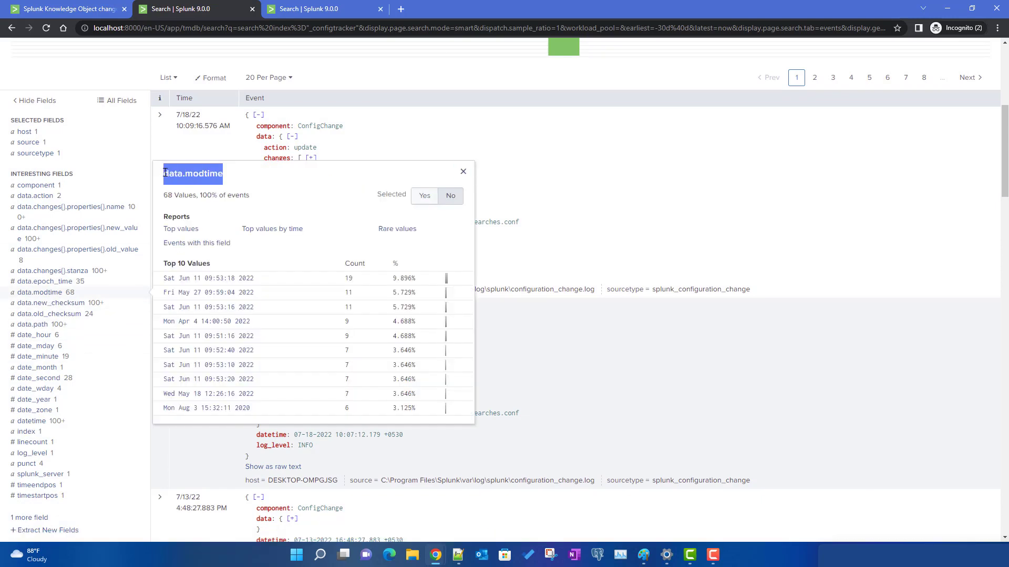
pyautogui.scroll(6, 425, 231)
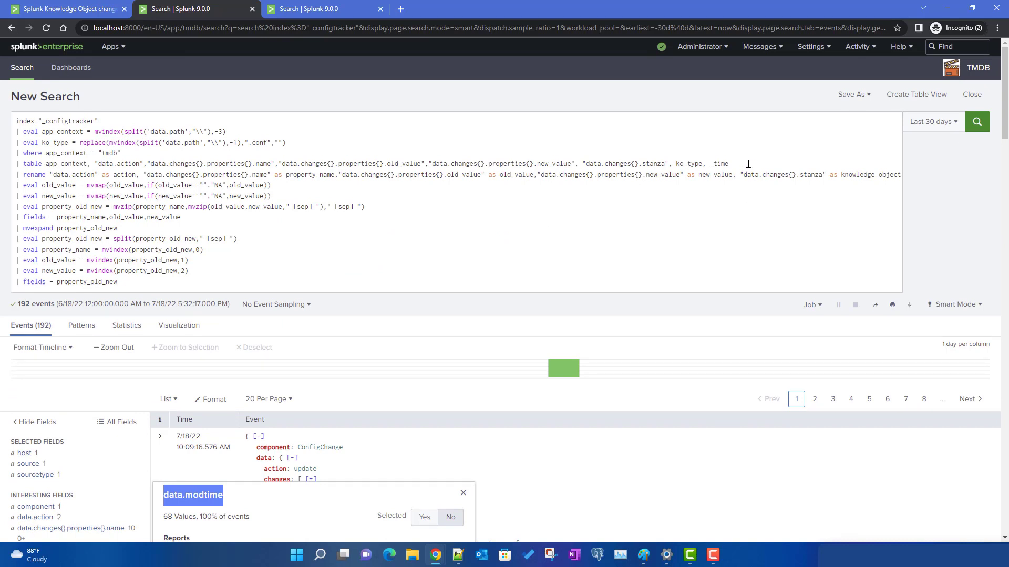
pyautogui.doubleClick(716, 166)
pyautogui.press('BackSpace')
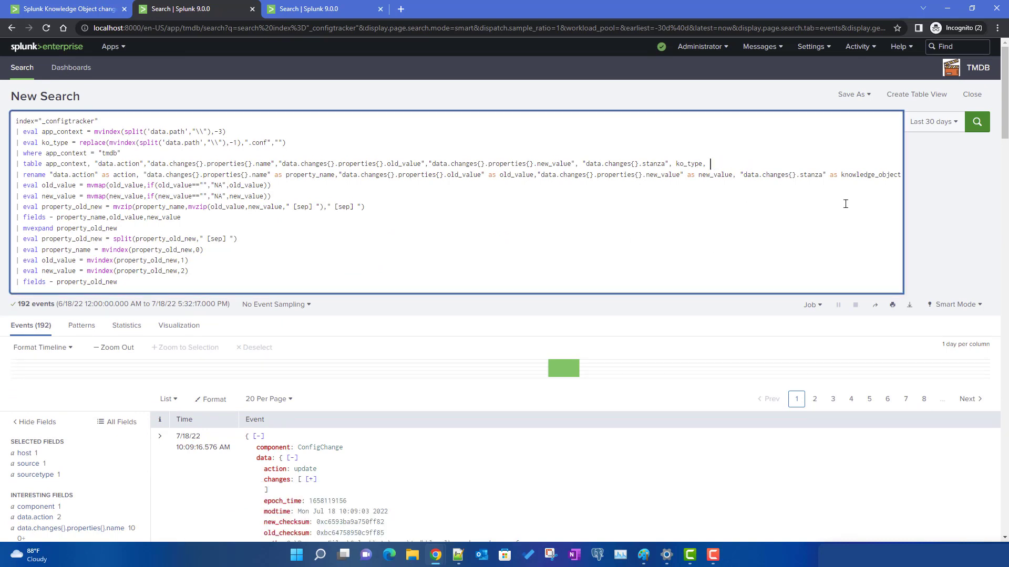
pyautogui.write('"')
pyautogui.hotkey('ctrl', 'v')
# Step: Extend the rename command after knowledge_object with "data.modtime" as modified_time
pyautogui.write(', ')
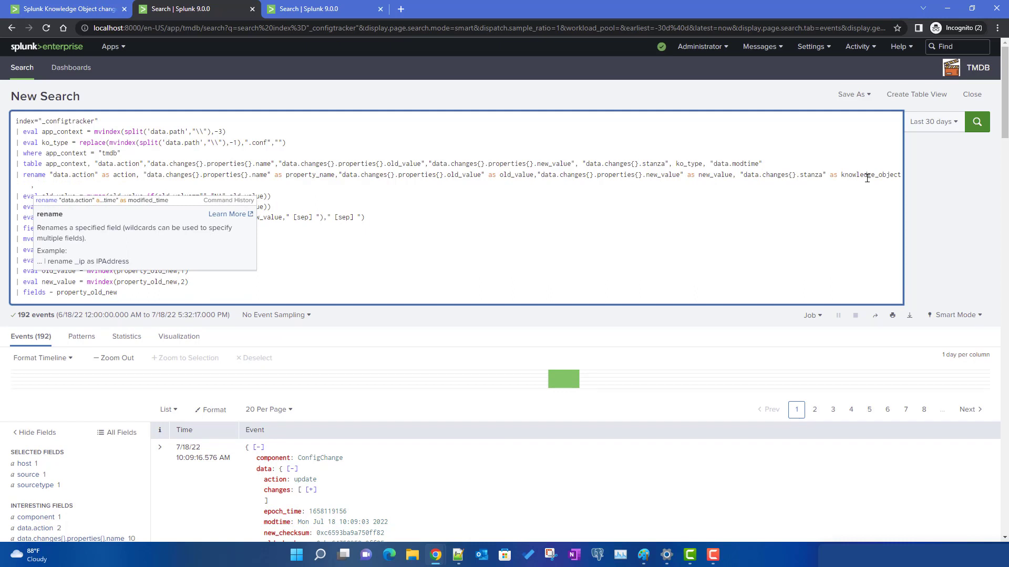
pyautogui.write('"')
pyautogui.hotkey('ctrl', 'v')
pyautogui.write('as ')
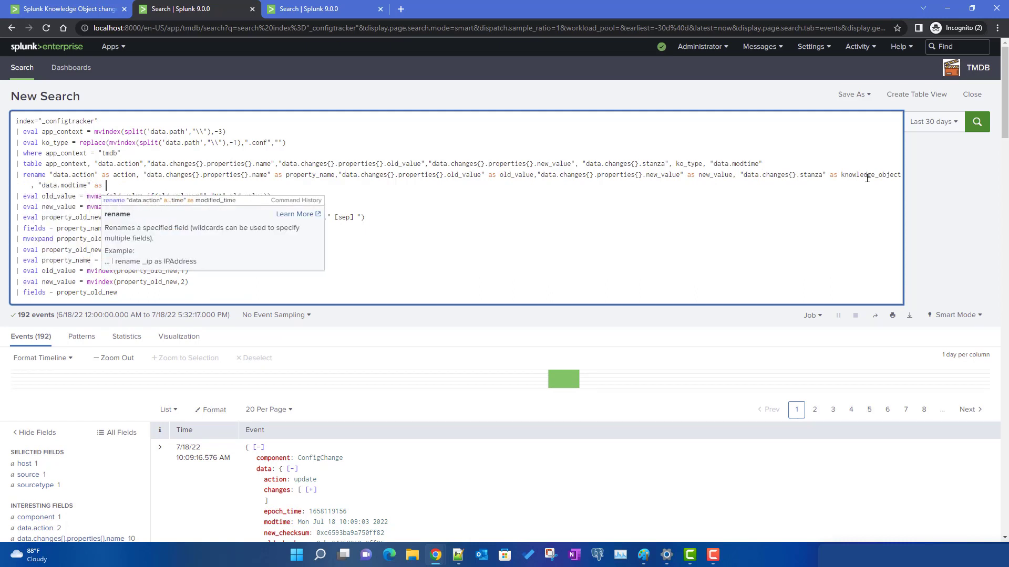
pyautogui.write('modified_time')
# Step: Examine the date format of the modtime value in the newest event against the modified_time field in the query
pyautogui.doubleClick(116, 181)
pyautogui.scroll(-5, 364, 300)
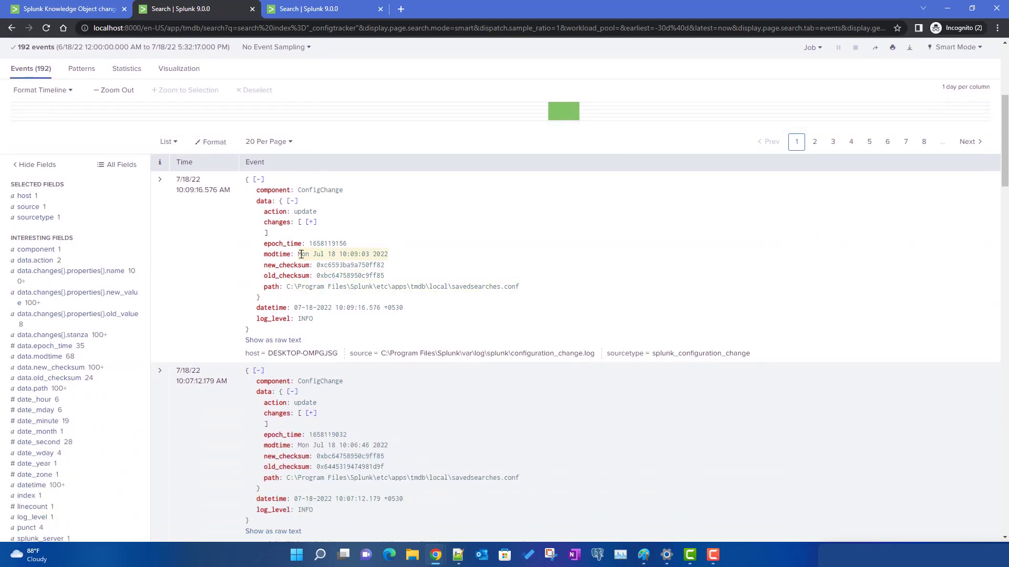
pyautogui.moveTo(298, 254); pyautogui.dragTo(394, 254)
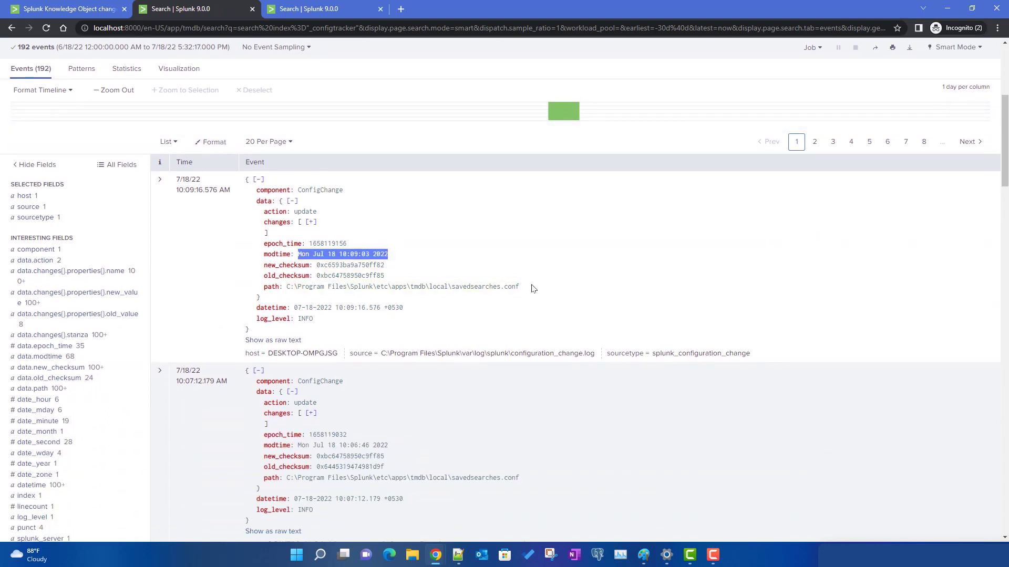
pyautogui.scroll(3, 532, 289)
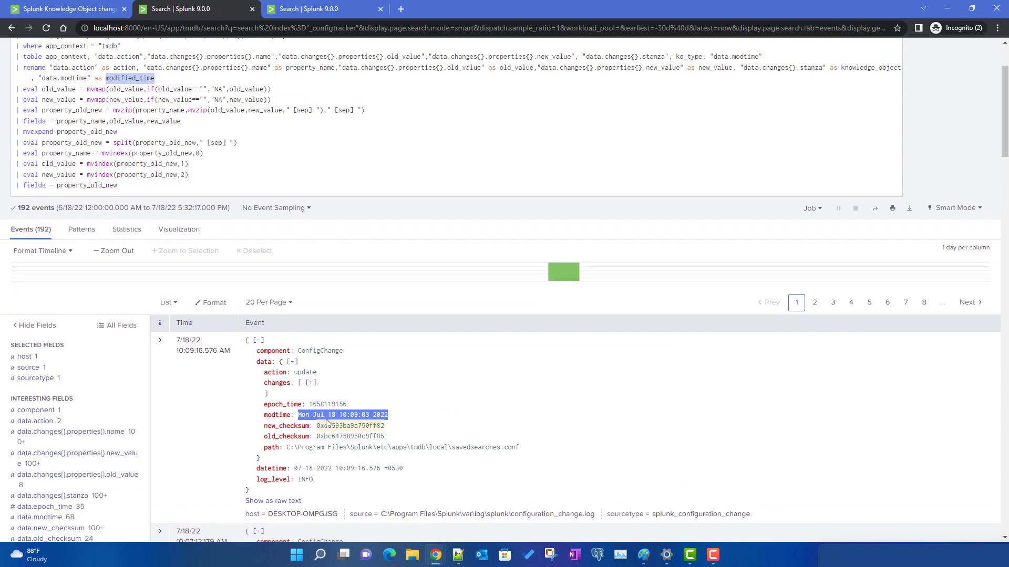
# Step: Run the updated _configtracker query, after checking the _time format in the _internal search results
pyautogui.click(318, 9)
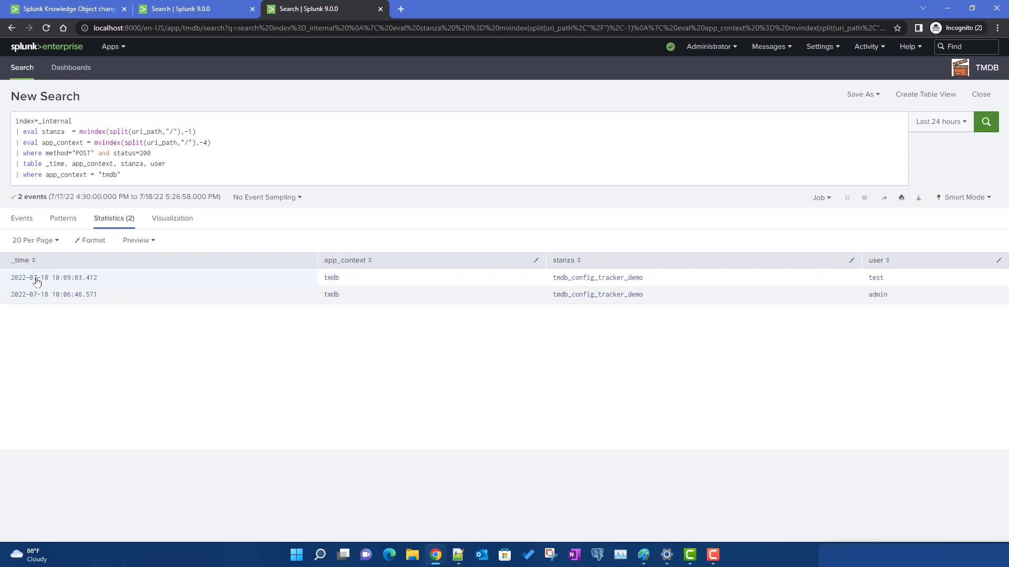
pyautogui.click(50, 9)
pyautogui.click(196, 9)
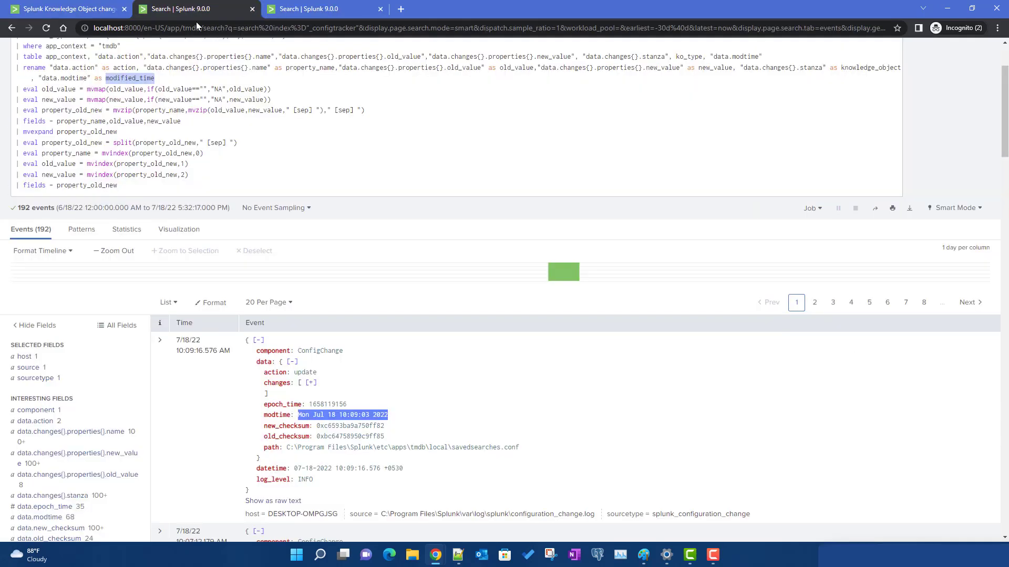
pyautogui.click(240, 186)
pyautogui.press('Return')
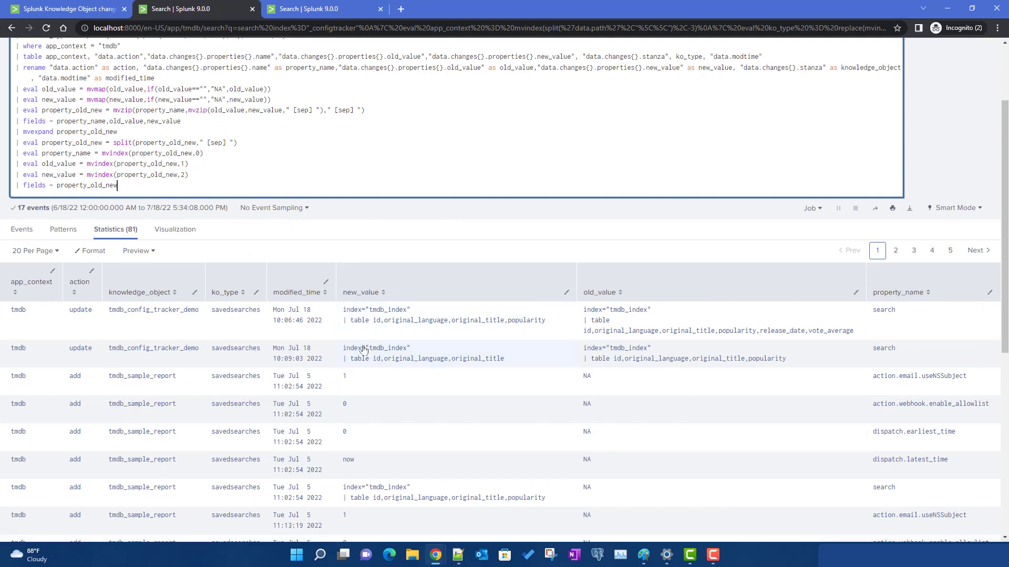
pyautogui.scroll(3, 405, 351)
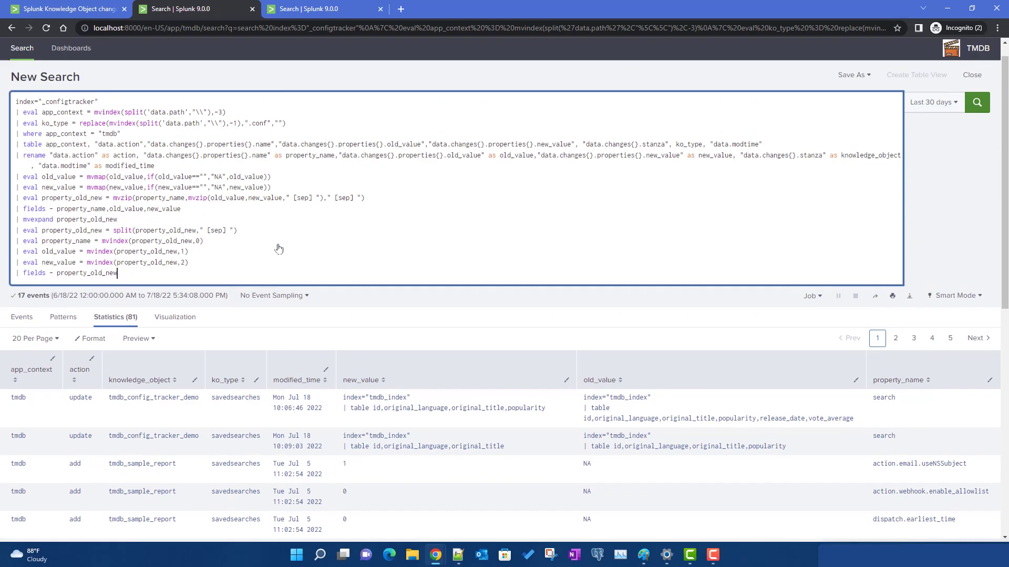
# Step: Insert an eval line before the table command of the _internal search: modified_time = strftime("data.epoch_time", "%Y-%m-%d %H:%M:%S")
pyautogui.click(323, 7)
pyautogui.click(162, 175)
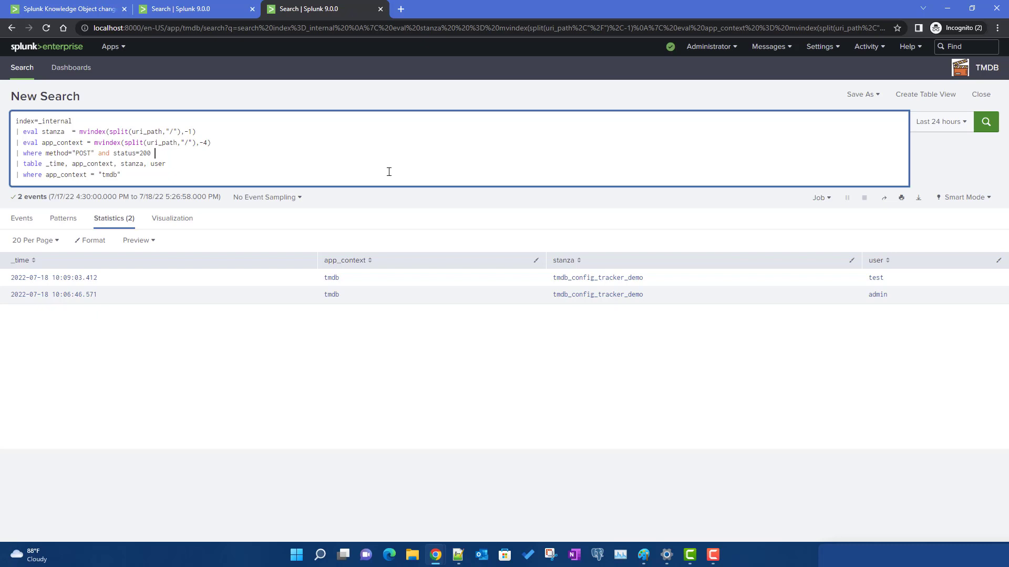
pyautogui.hotkey('shift', 'Return')
pyautogui.write('|')
pyautogui.press('Escape')
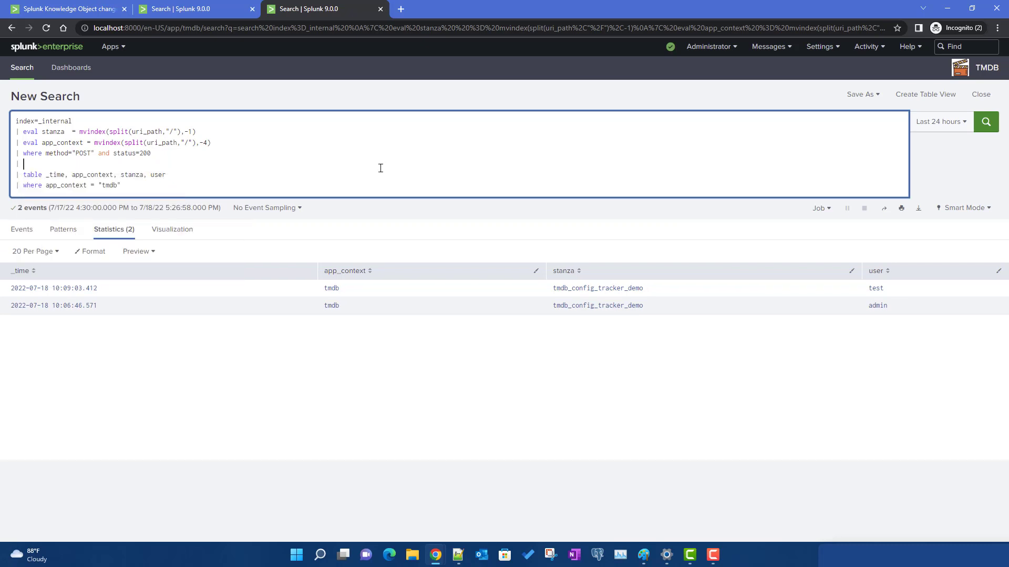
pyautogui.write('eval ')
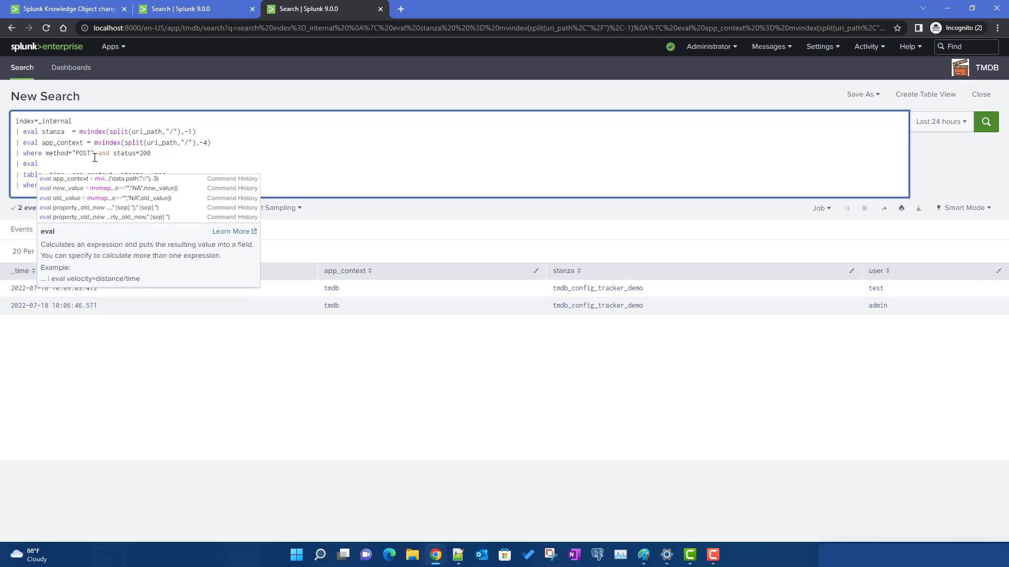
pyautogui.write('mo')
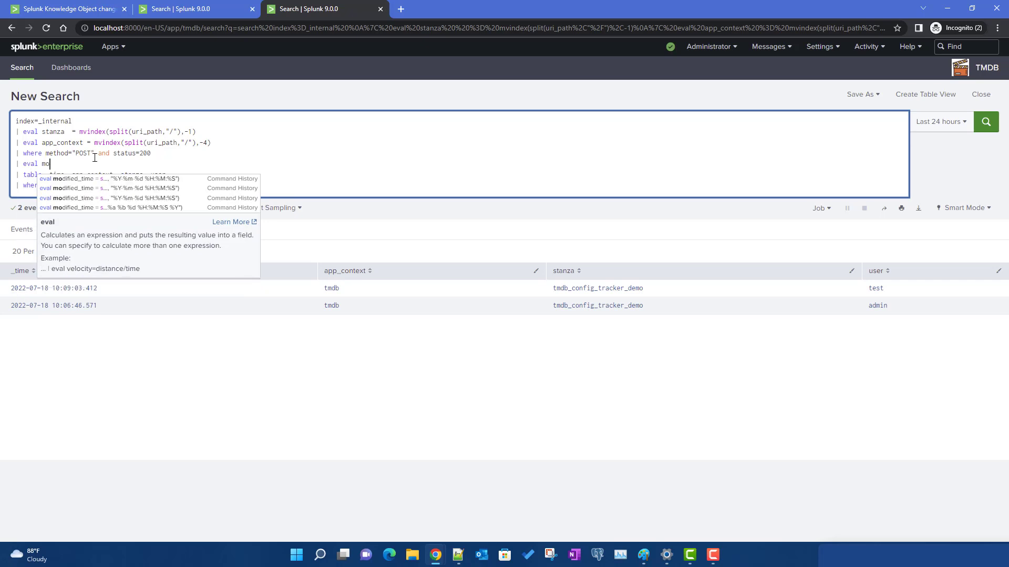
pyautogui.press('Down')
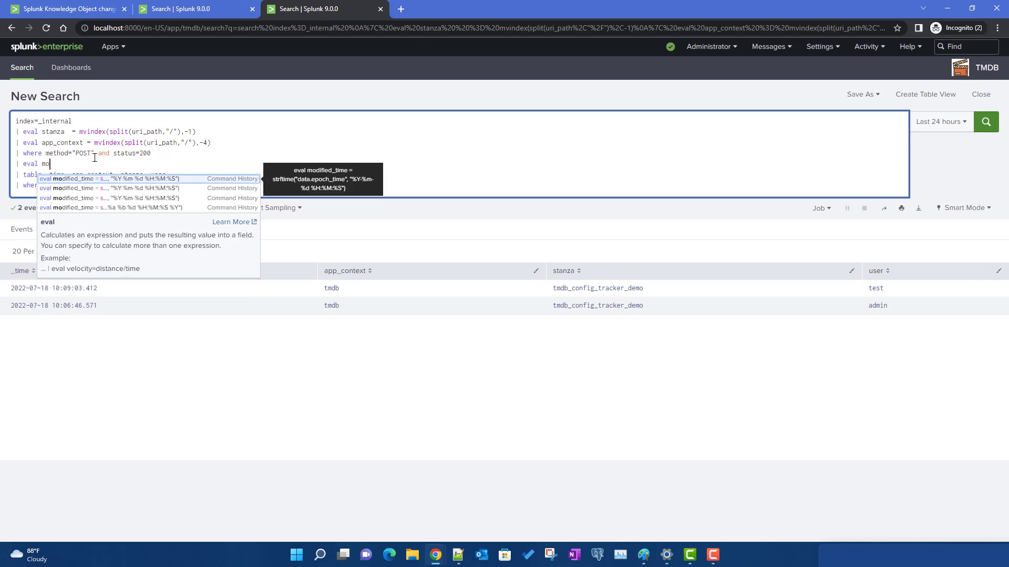
pyautogui.press('Return')
pyautogui.hotkey('shift', 'Return')
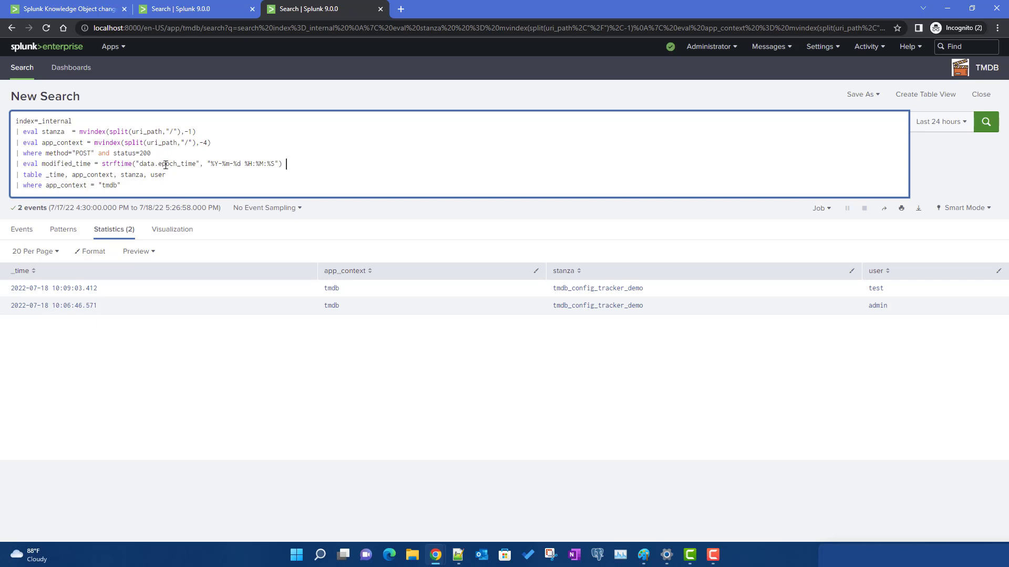
# Step: Change the strftime expression to strftime(_time, "%a %b %d %H:%M:%S %Y") and keep the table command on its own line
pyautogui.moveTo(138, 164); pyautogui.dragTo(197, 164)
pyautogui.write('_t')
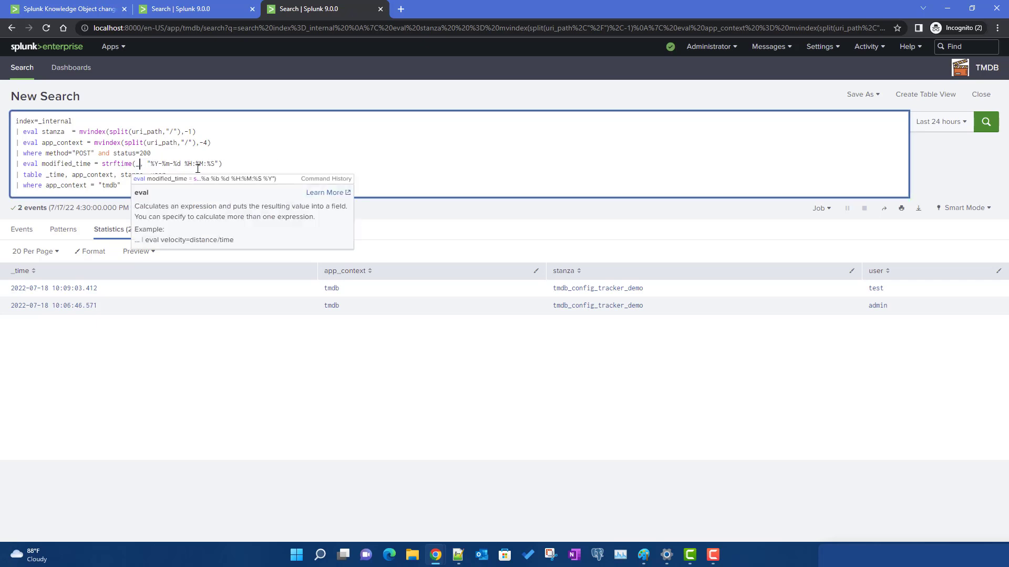
pyautogui.write('ime')
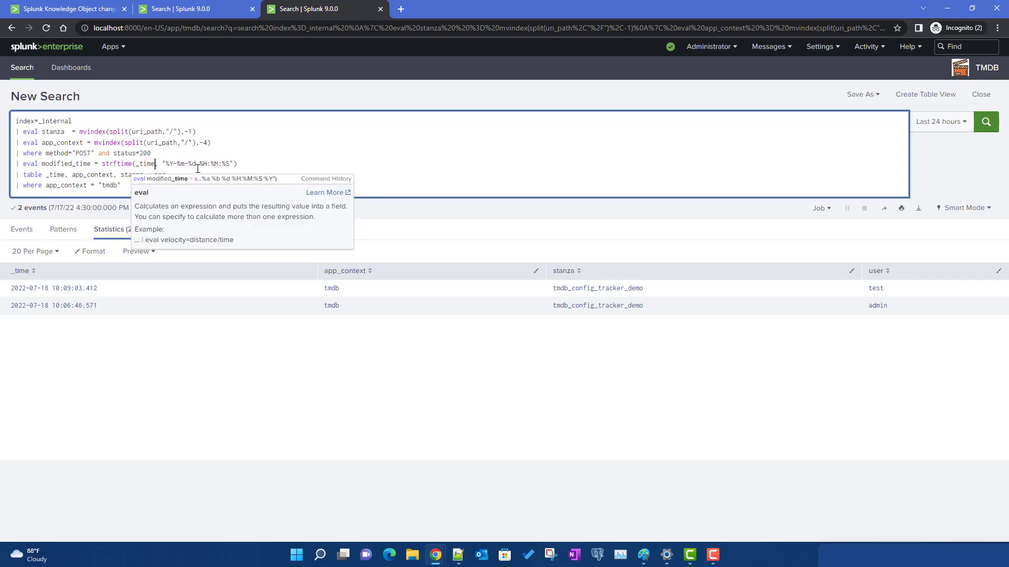
pyautogui.click(210, 179)
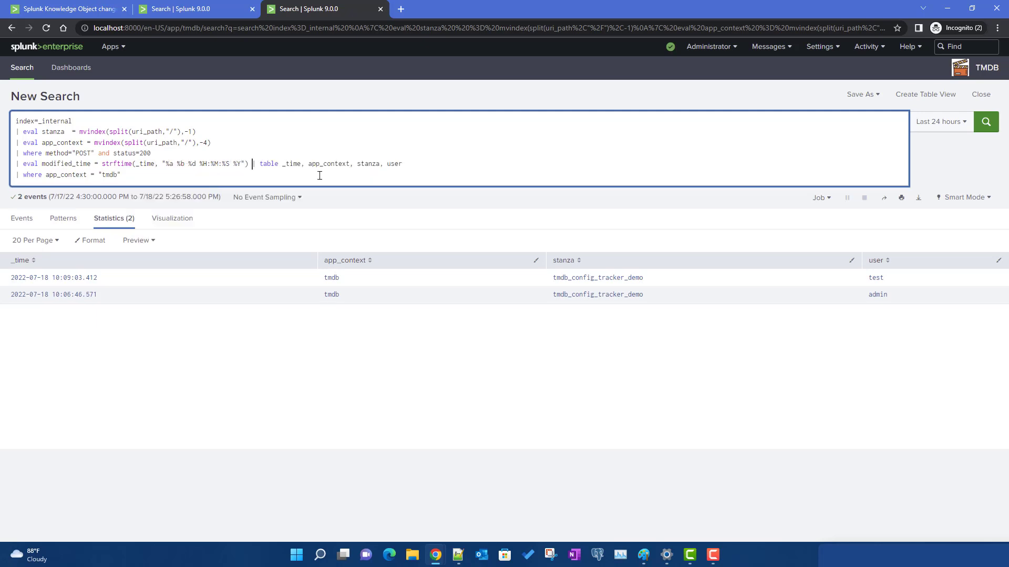
pyautogui.hotkey('shift', 'Return')
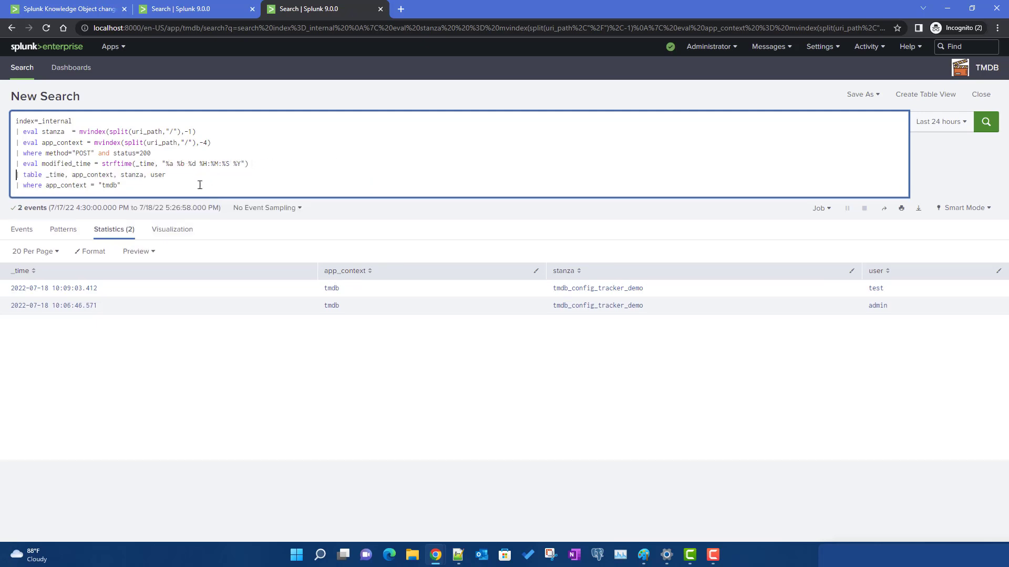
# Step: Compare each strftime format code in the _internal query with the parts of the modified_time values in the _configtracker results
pyautogui.click(171, 164)
pyautogui.click(174, 8)
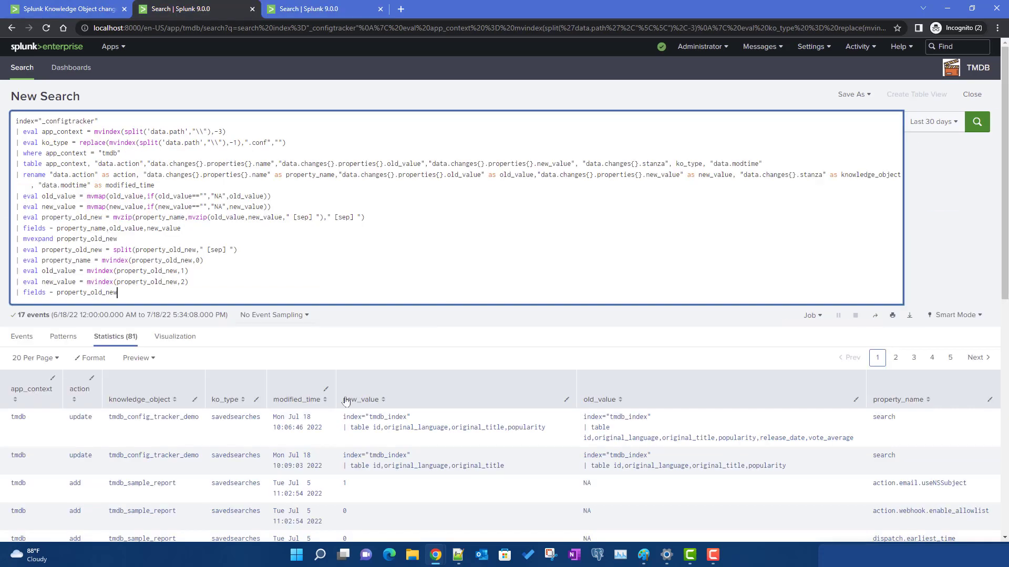
pyautogui.moveTo(274, 421); pyautogui.dragTo(284, 421)
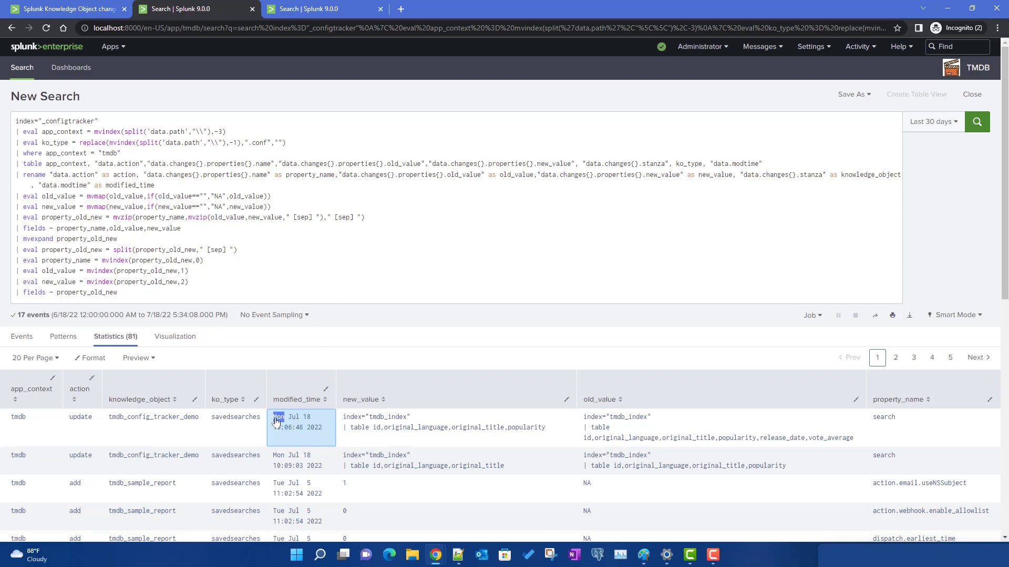
pyautogui.click(302, 12)
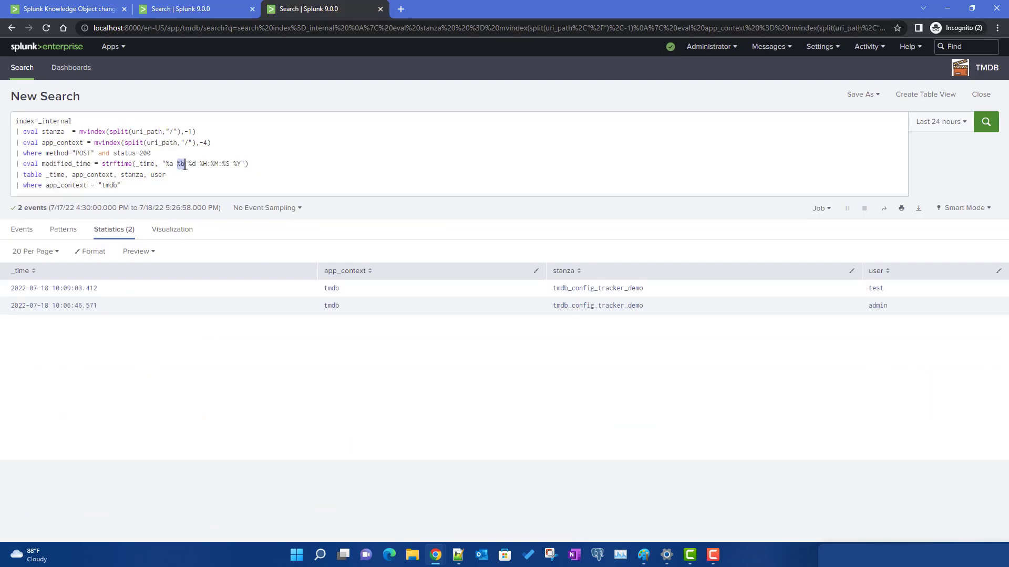
pyautogui.click(185, 16)
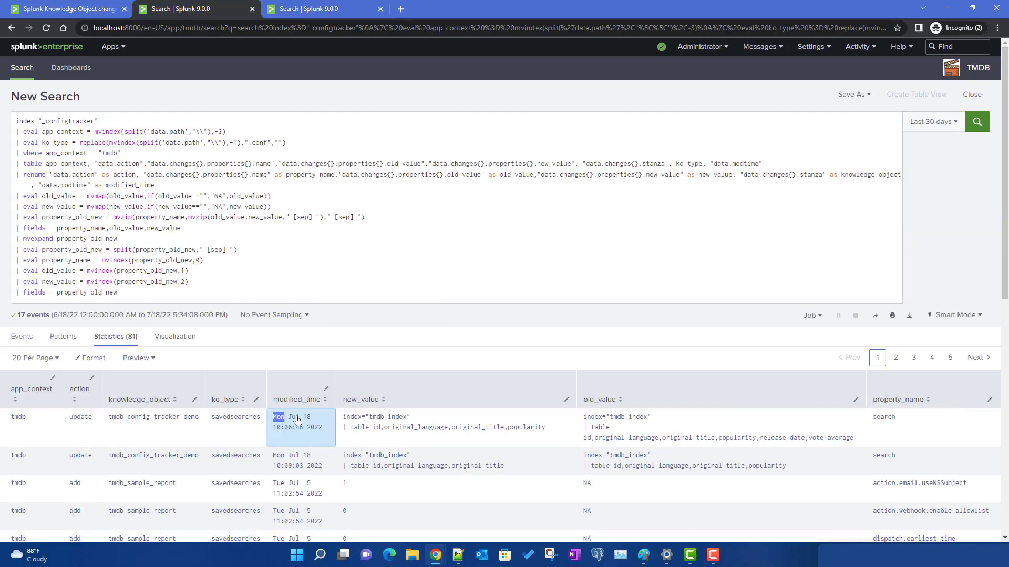
pyautogui.click(331, 14)
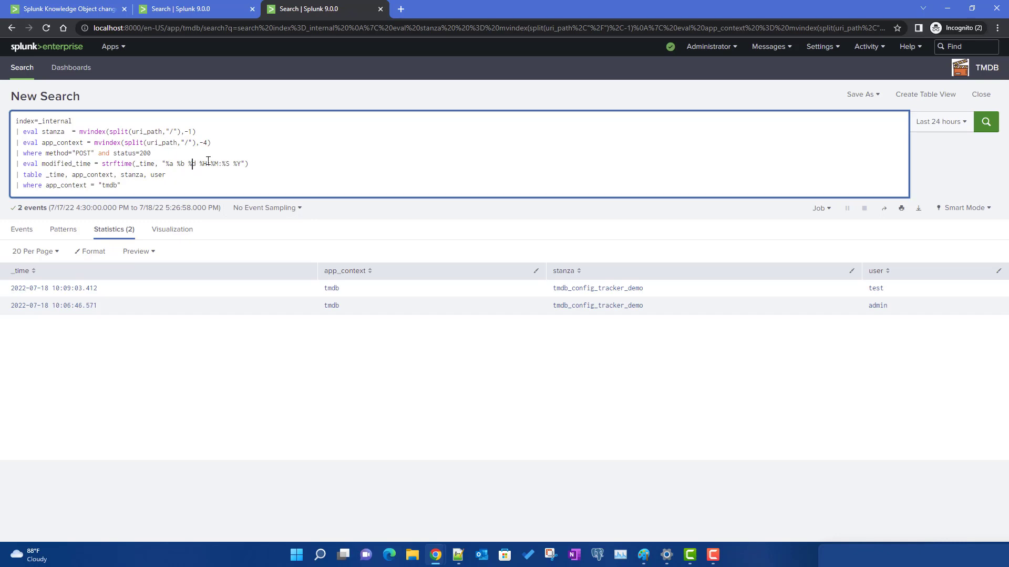
pyautogui.moveTo(208, 162); pyautogui.dragTo(230, 163)
pyautogui.click(237, 164)
pyautogui.click(192, 11)
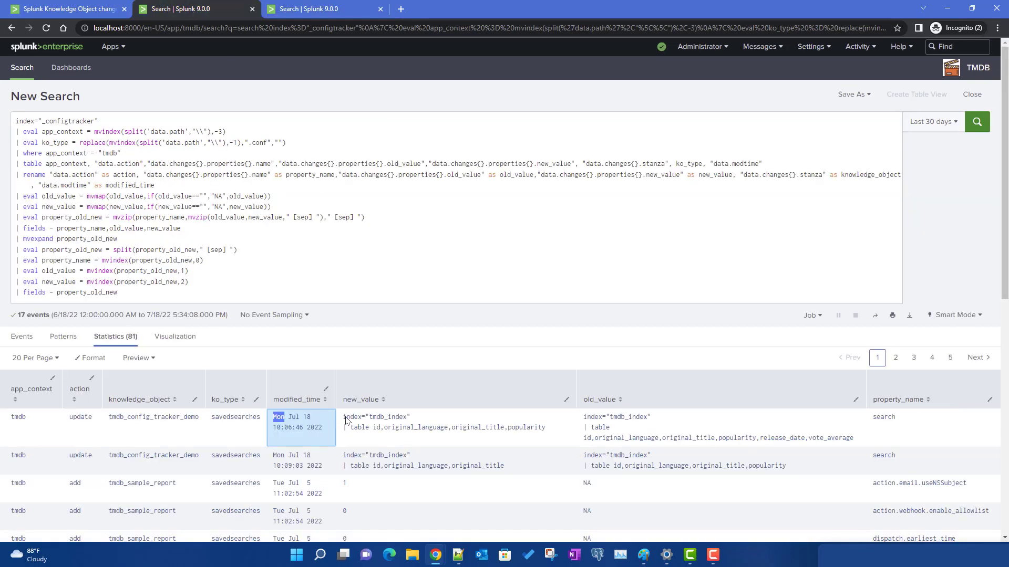
# Step: Replace _time with modified_time in the table command of the _internal search and run it
pyautogui.click(310, 6)
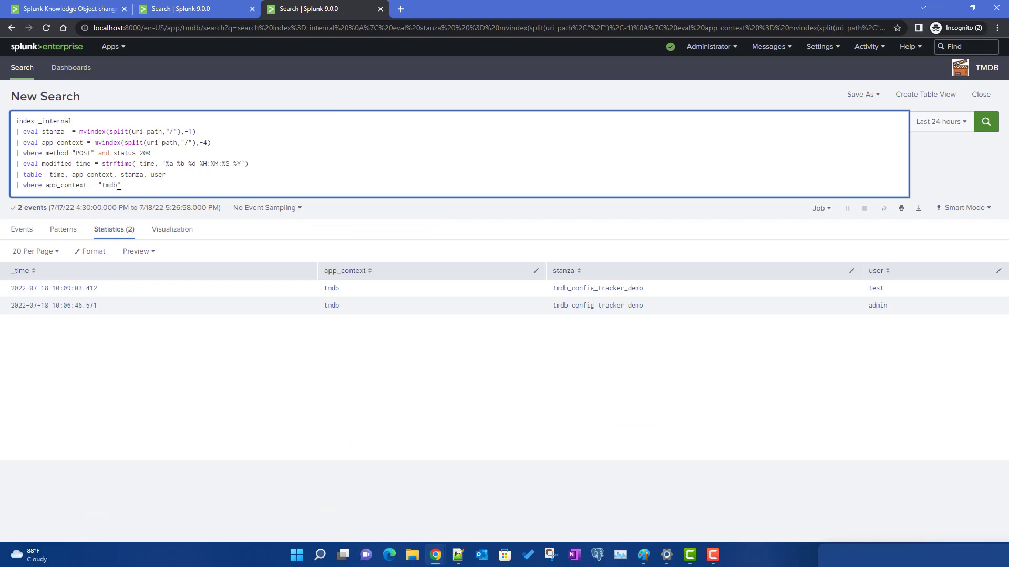
pyautogui.doubleClick(73, 165)
pyautogui.hotkey('ctrl', 'c')
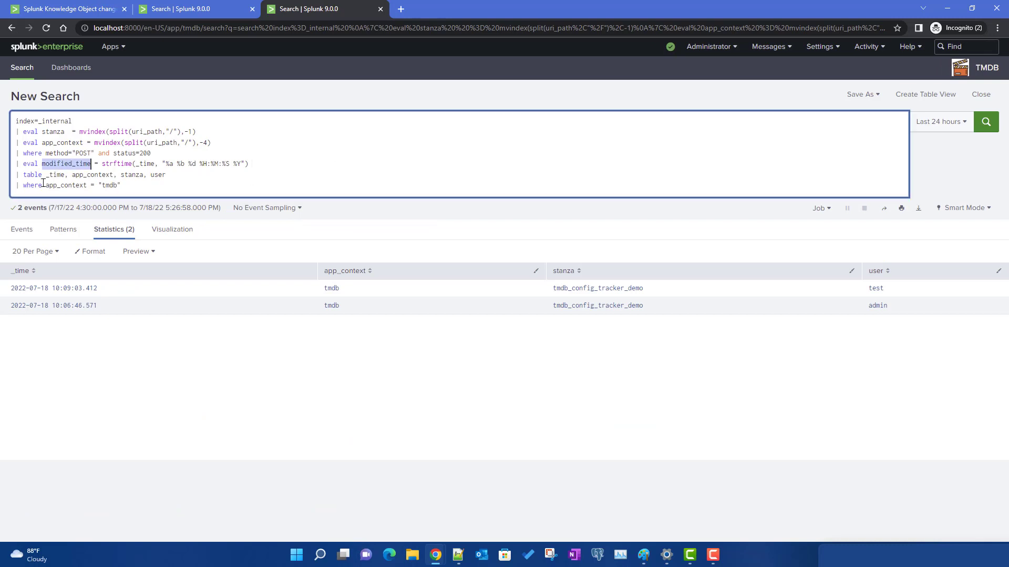
pyautogui.doubleClick(55, 175)
pyautogui.hotkey('ctrl', 'v')
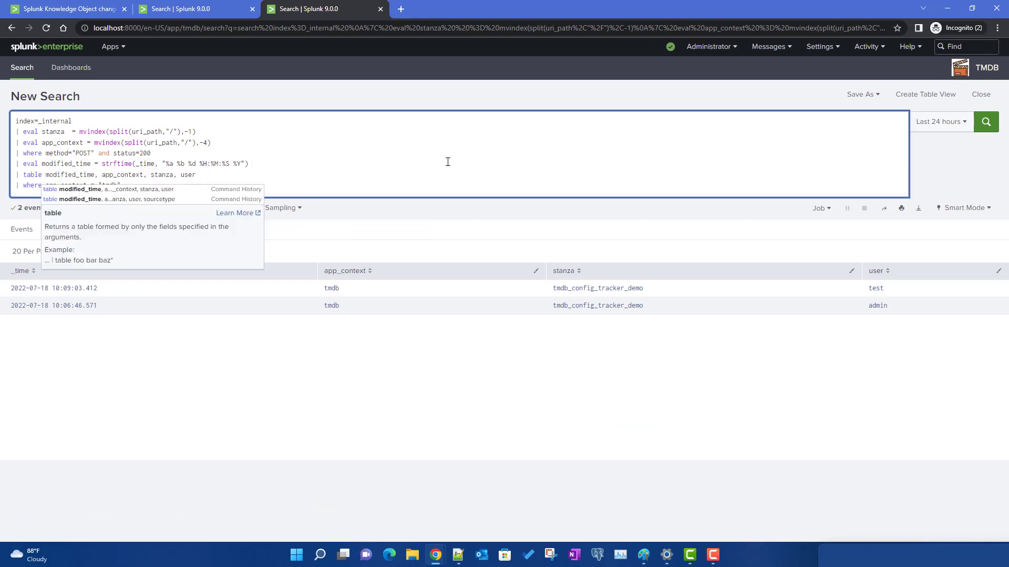
pyautogui.press('Return')
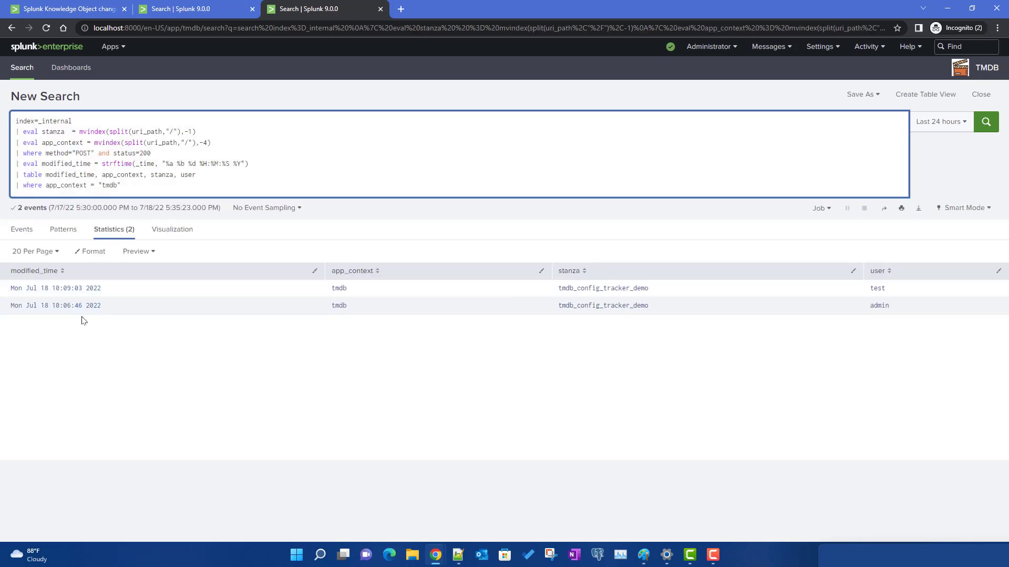
# Step: Compare the two searches' modified_time values and check which name the _configtracker query gives to data.changes{}.stanza
pyautogui.click(185, 10)
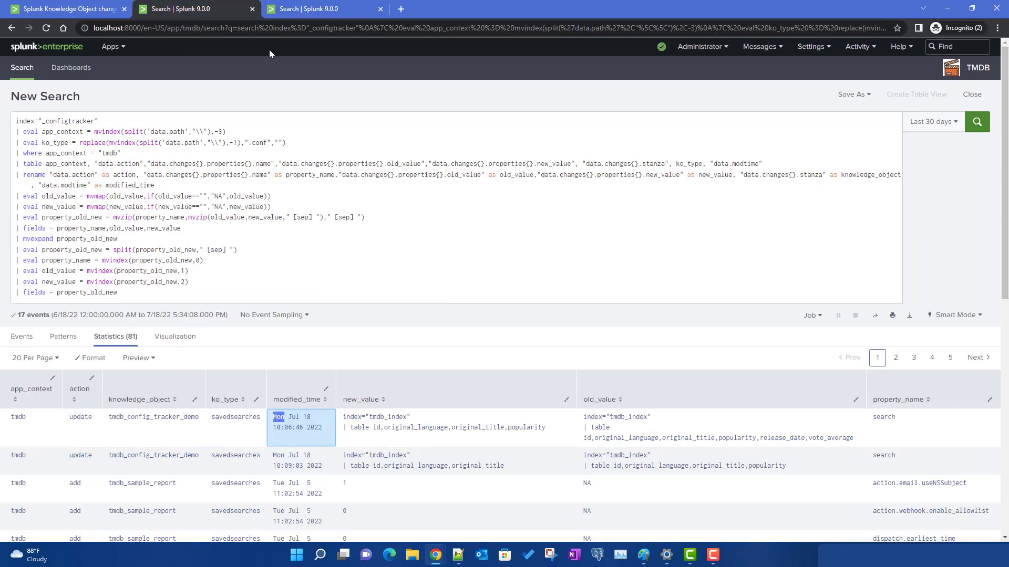
pyautogui.click(307, 11)
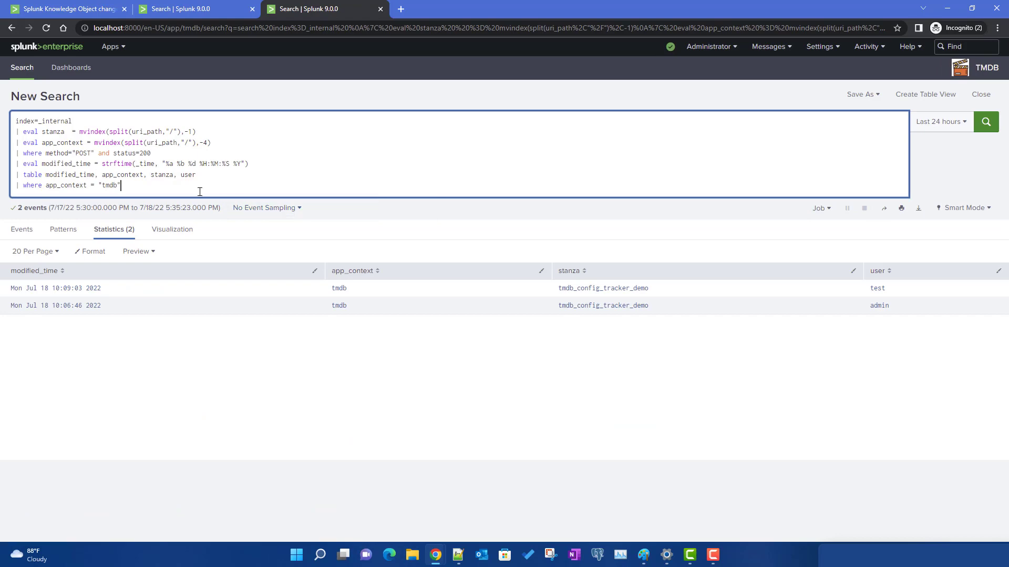
pyautogui.click(166, 6)
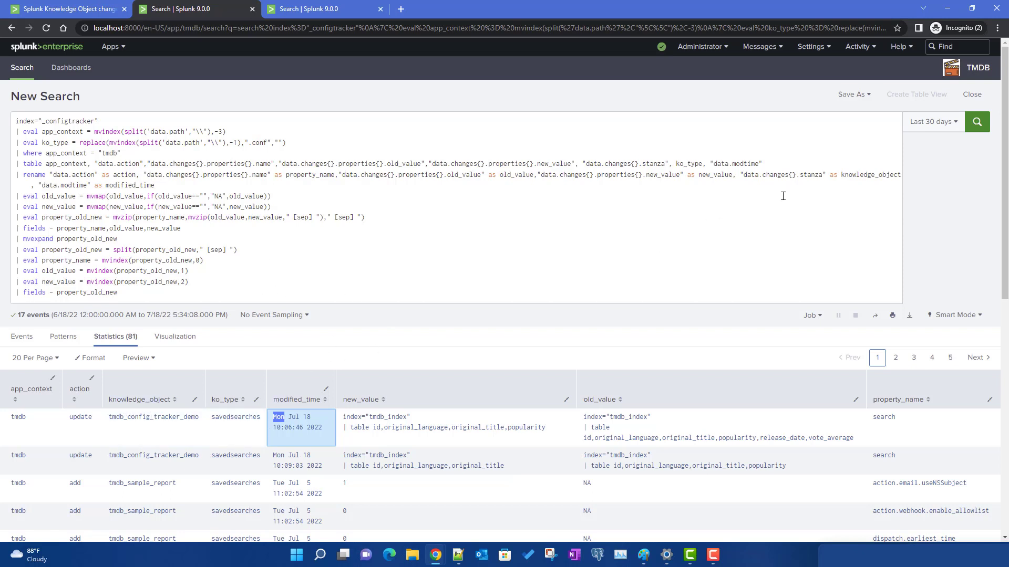
pyautogui.doubleClick(868, 174)
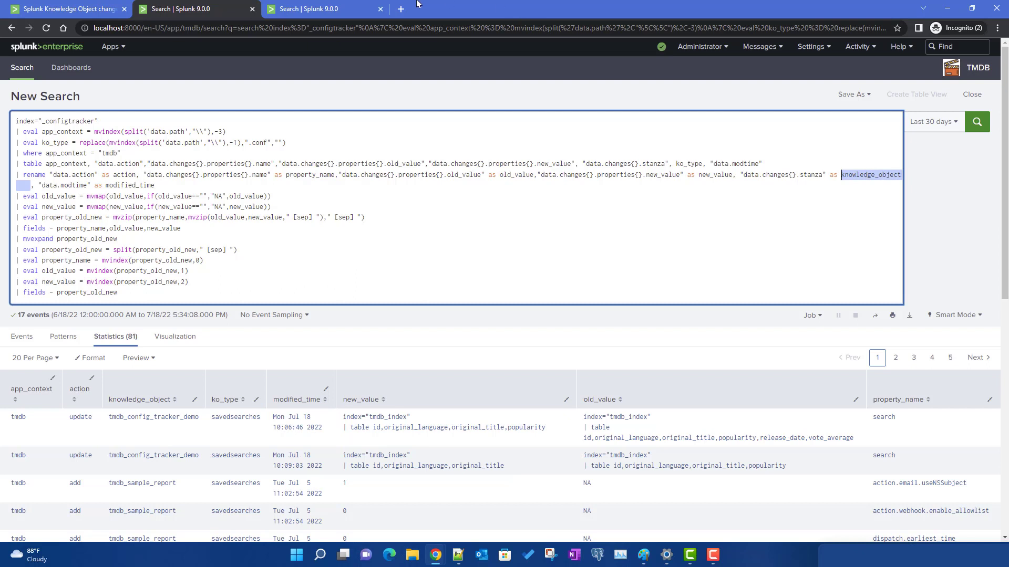
pyautogui.click(337, 9)
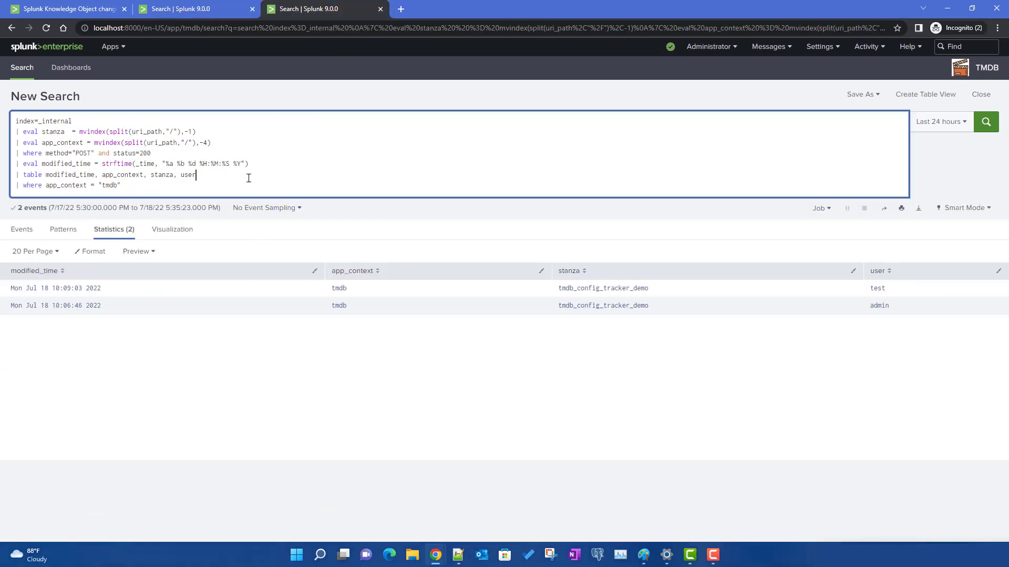
# Step: Add the line rename stanza as knowledge_object after the table command of the _internal search, keeping the where filter on its own line
pyautogui.click(305, 178)
pyautogui.write('| ')
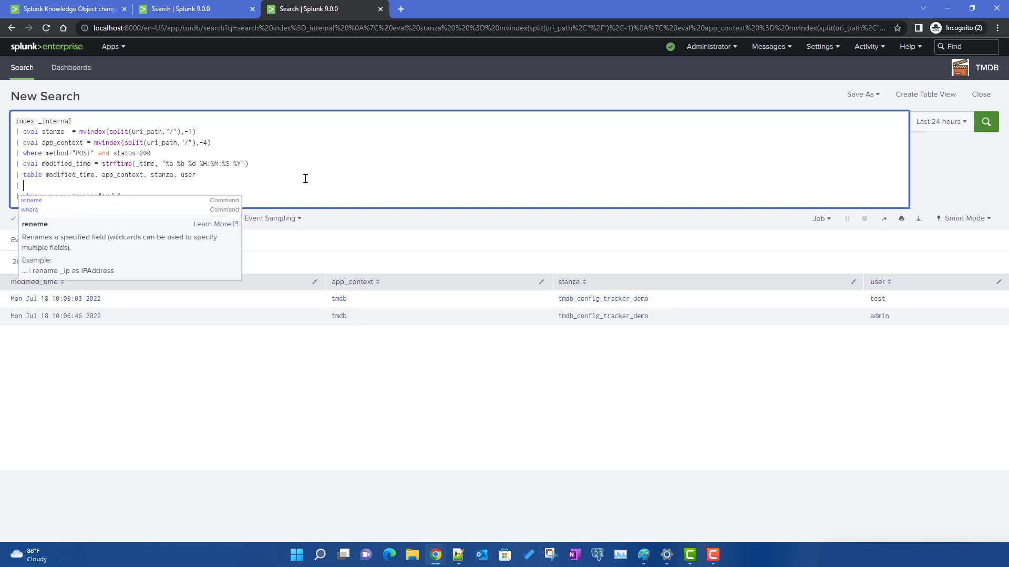
pyautogui.write('rename')
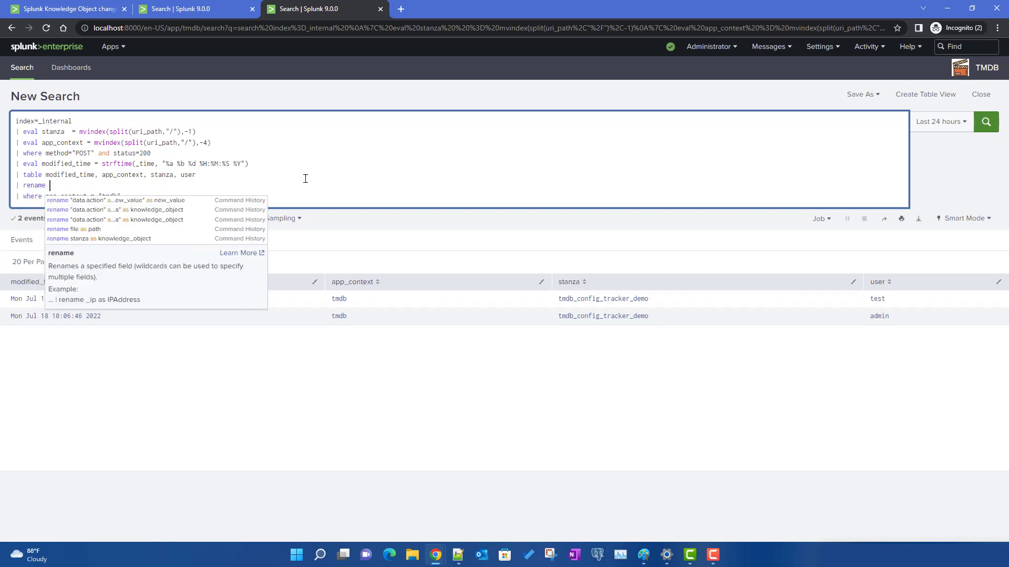
pyautogui.press('Down')
pyautogui.press('Down')
pyautogui.press('Down')
pyautogui.press('Down')
pyautogui.press('Down')
pyautogui.press('Return')
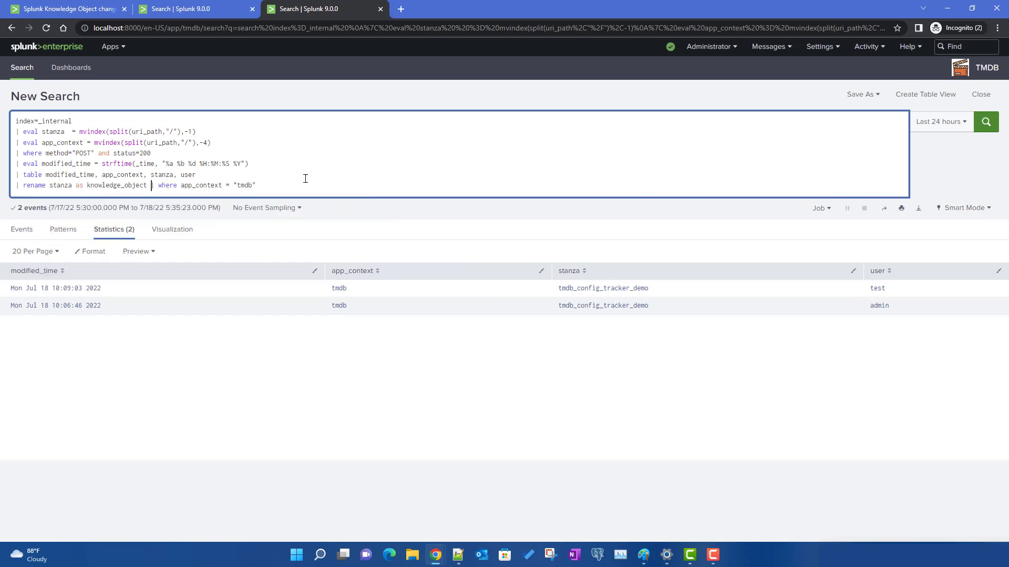
pyautogui.hotkey('shift', 'Return')
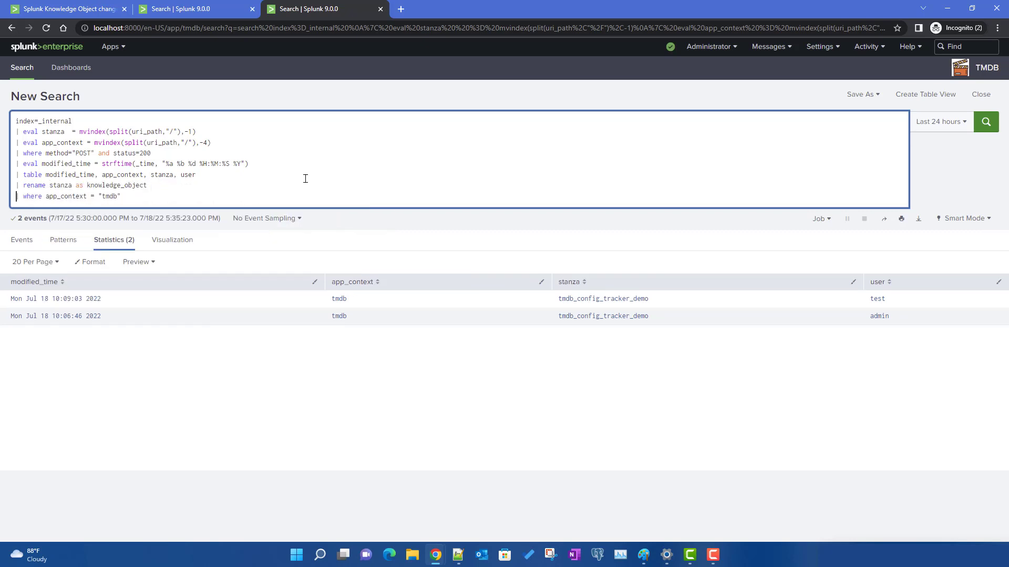
pyautogui.hotkey('shift', 'End')
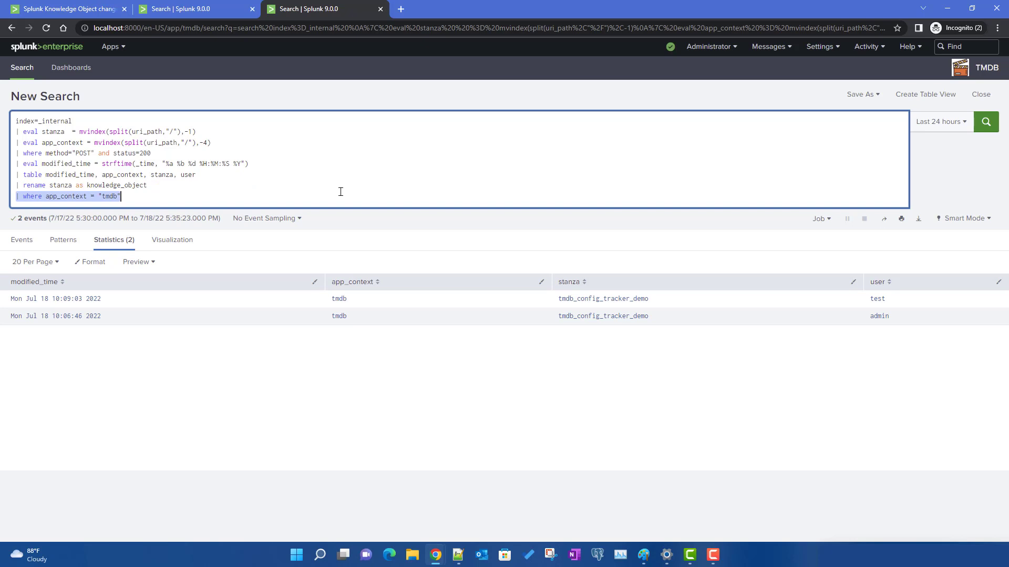
pyautogui.press('BackSpace')
pyautogui.hotkey('ctrl', 'z')
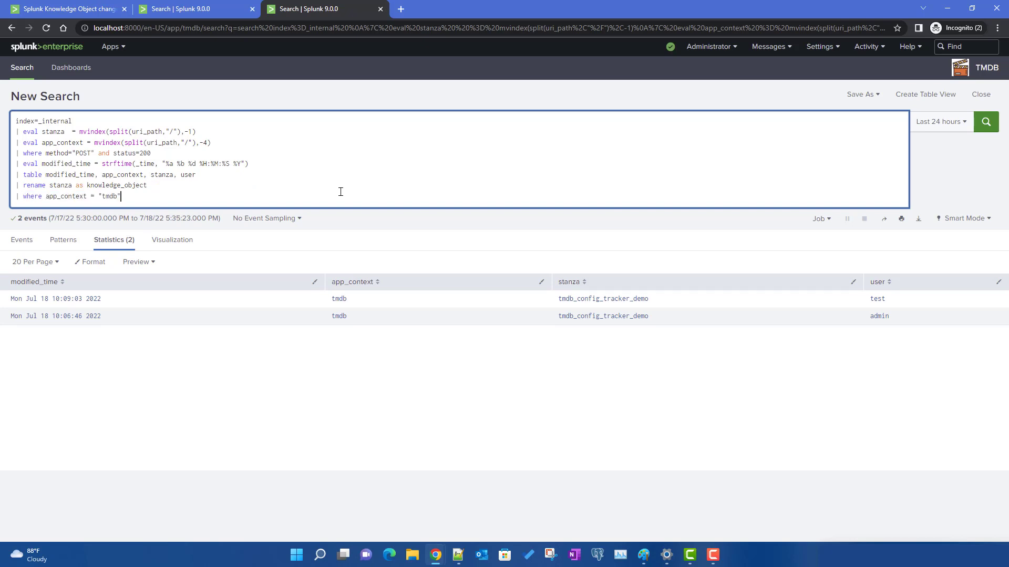
# Step: Run the _internal search with the rename, and copy its query without the where app_context = "tmdb" line
pyautogui.press('Return')
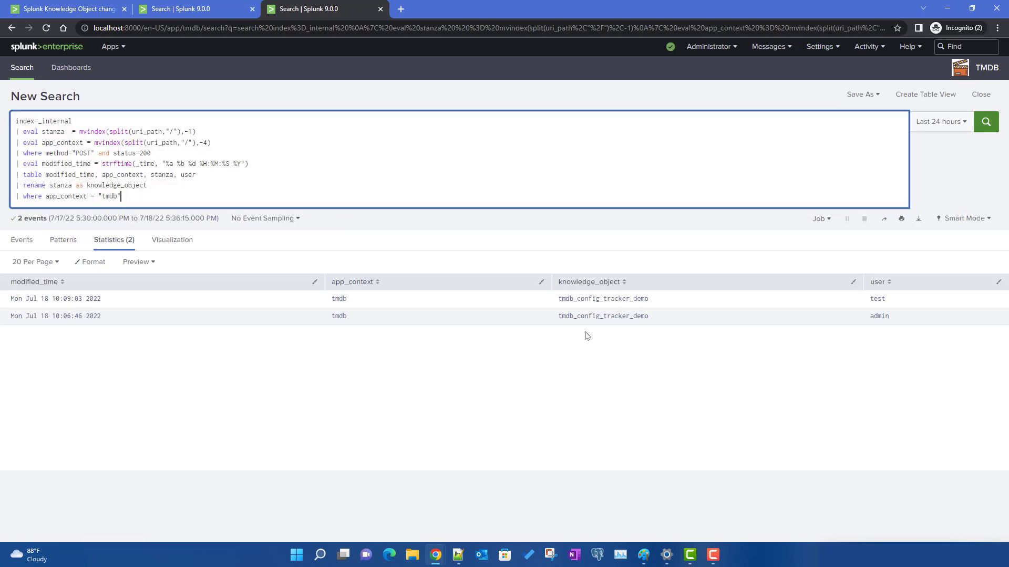
pyautogui.moveTo(17, 198); pyautogui.dragTo(206, 220)
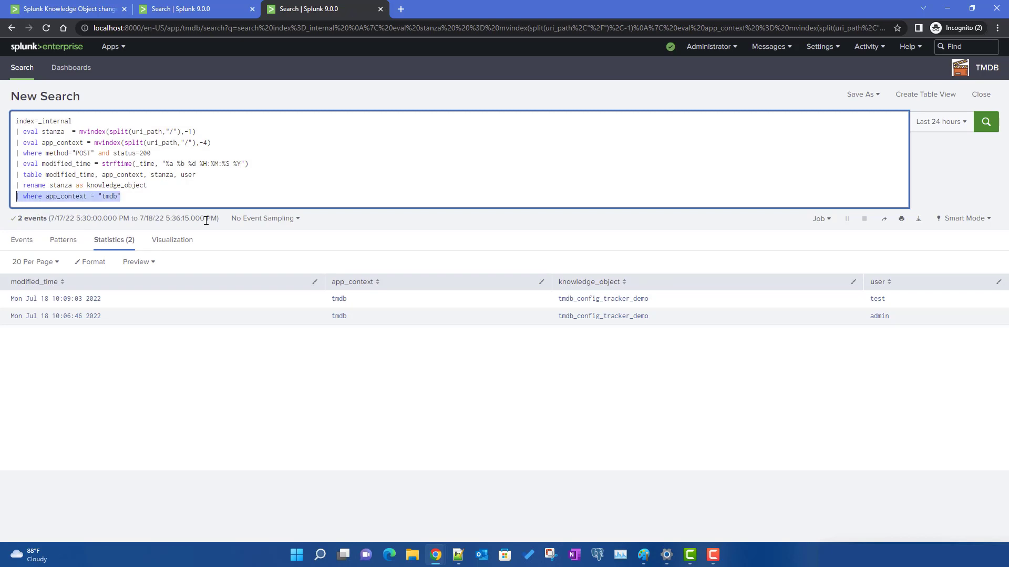
pyautogui.press('BackSpace')
pyautogui.hotkey('ctrl', 'a')
pyautogui.hotkey('ctrl', 'c')
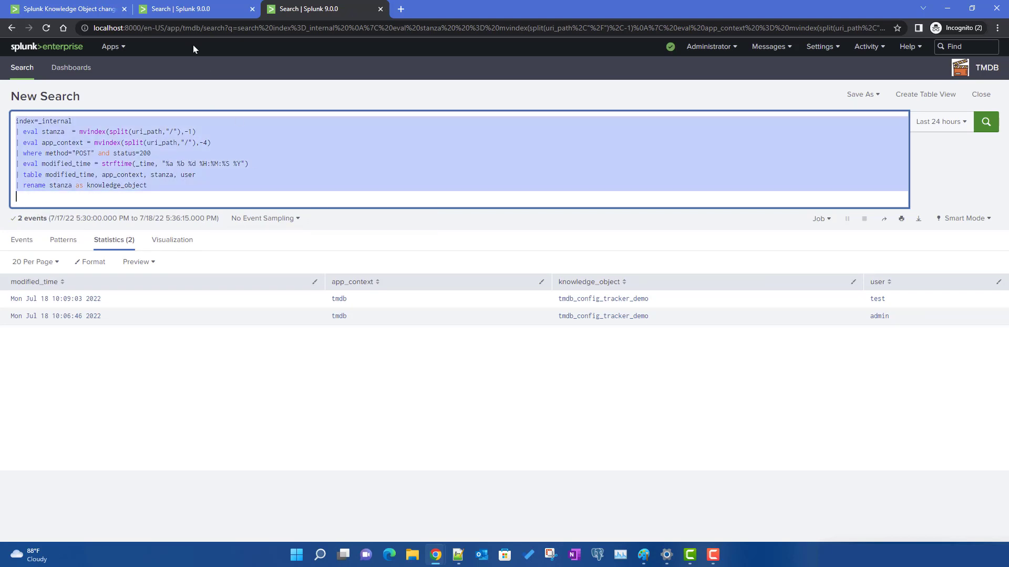
# Step: Append a join command with an empty bracketed subsearch to the end of the _configtracker search
pyautogui.click(181, 11)
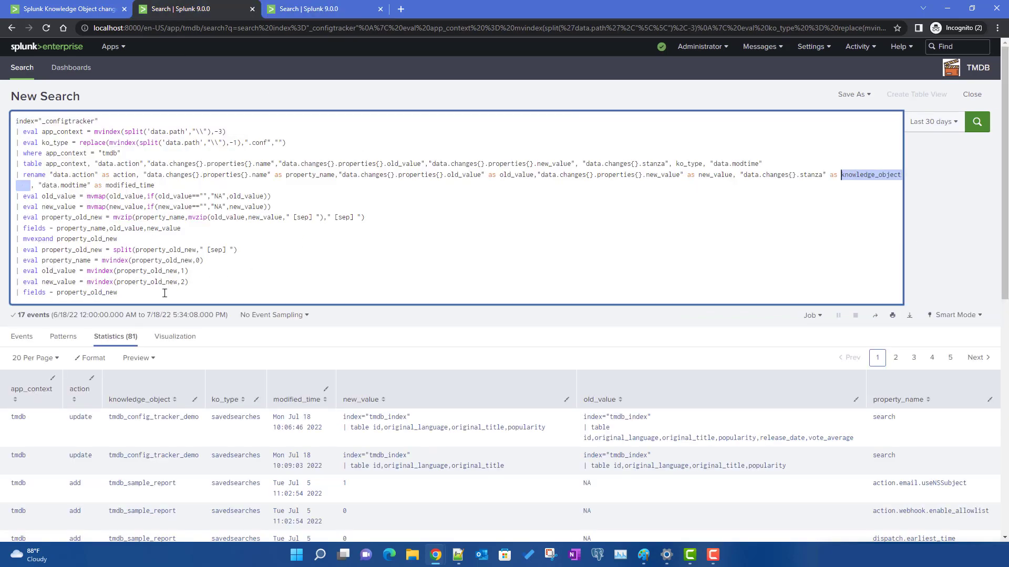
pyautogui.click(337, 285)
pyautogui.hotkey('shift', 'Return')
pyautogui.write('| ')
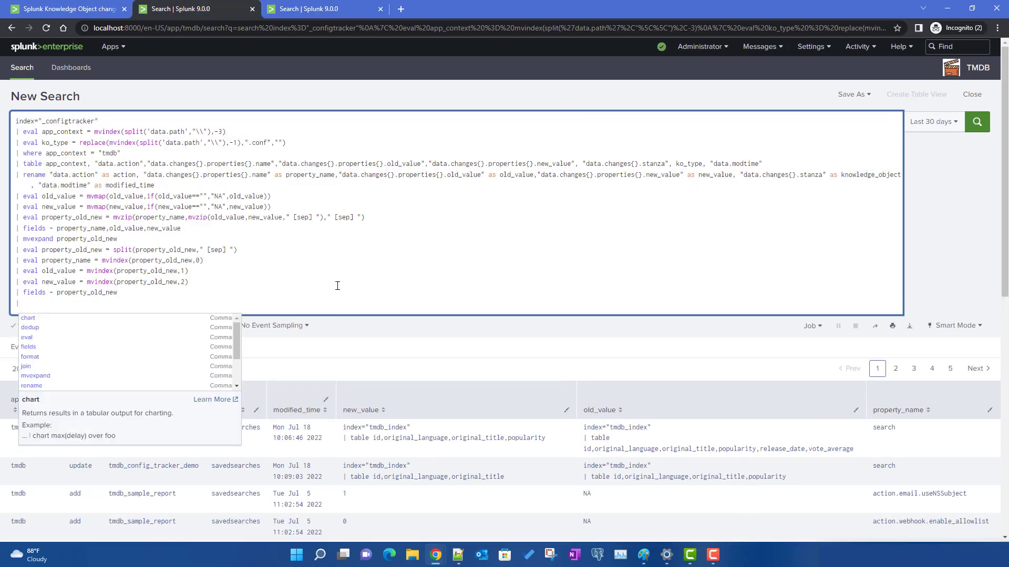
pyautogui.write('join     ')
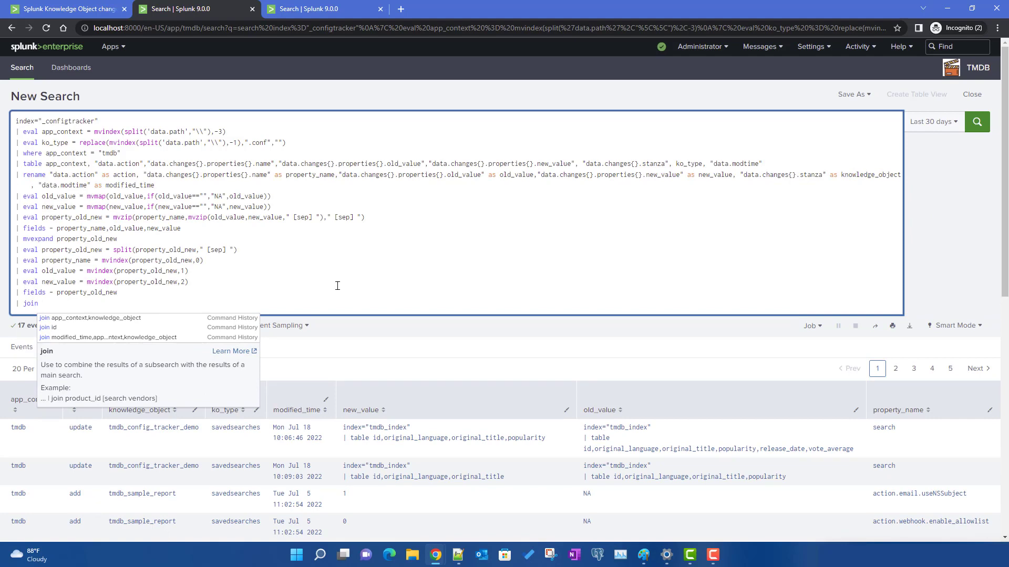
pyautogui.write('[')
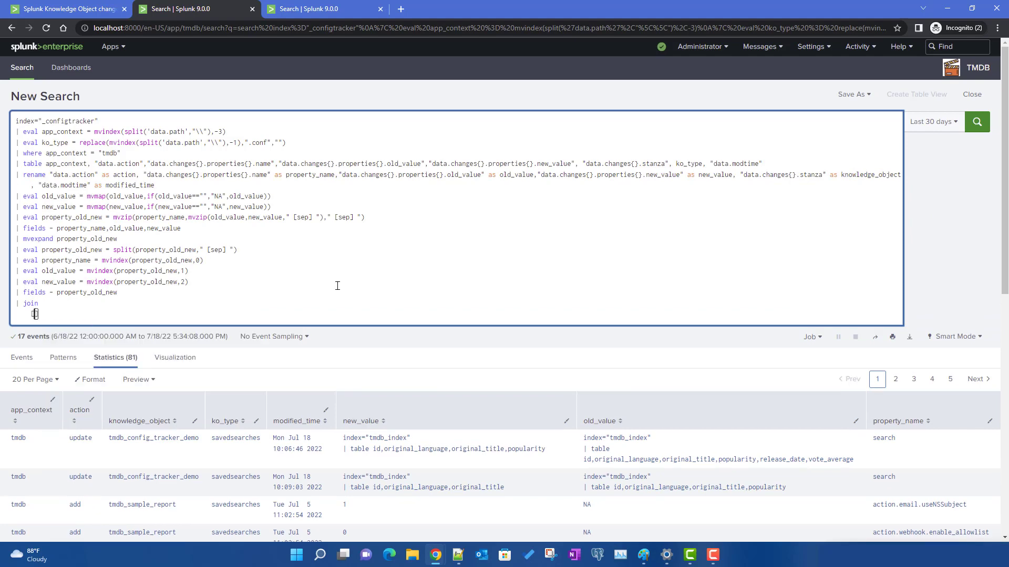
pyautogui.press('Return')
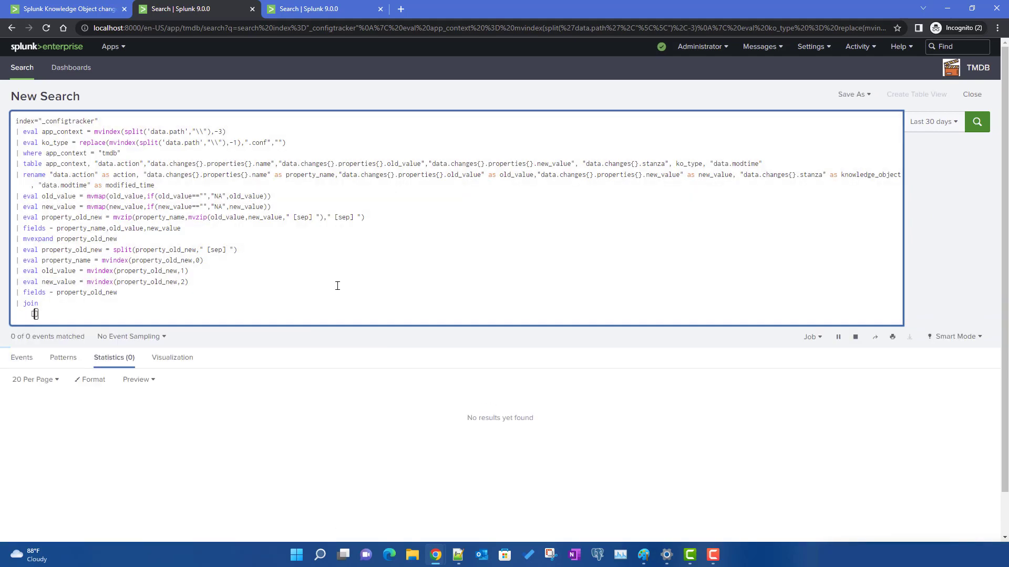
# Step: Insert the copied _internal query inside the join brackets, prefix it with search, and auto-format the query
pyautogui.hotkey('ctrl', 'v')
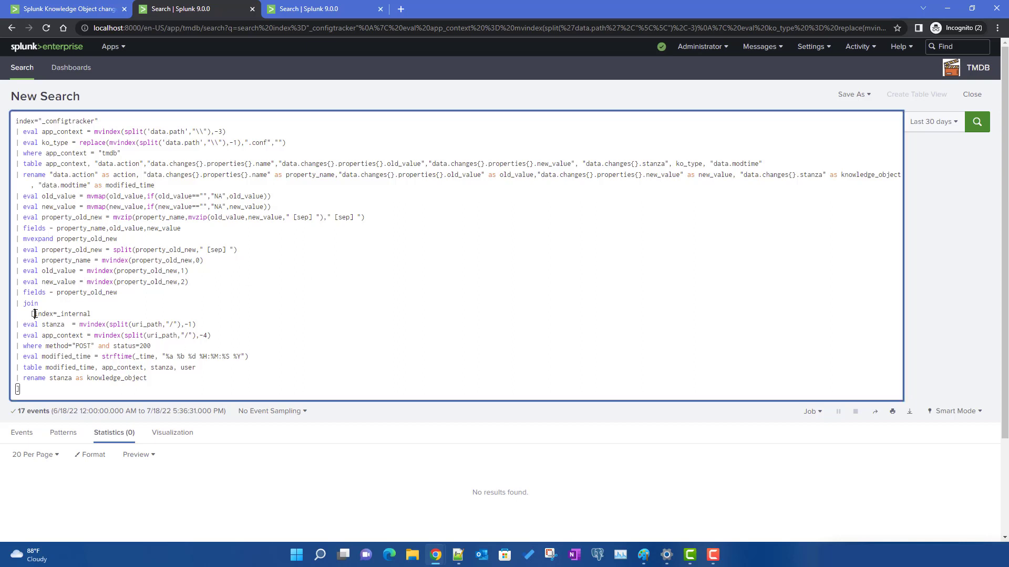
pyautogui.write('search')
pyautogui.doubleClick(45, 314)
pyautogui.hotkey('ctrl', '\\')
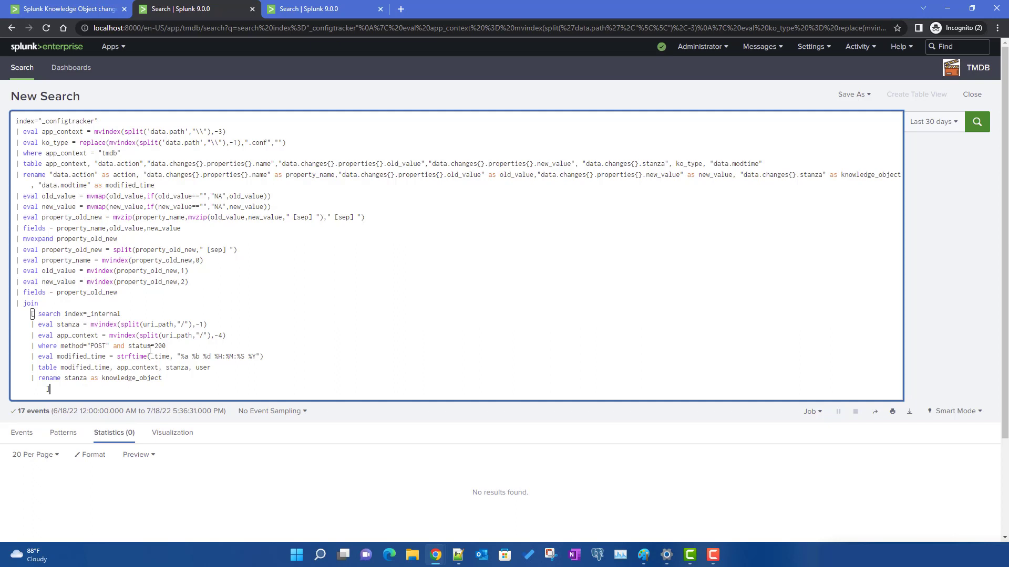
# Step: Enter app_context as the first join field, followed by a comma
pyautogui.click(51, 302)
pyautogui.doubleClick(62, 132)
pyautogui.hotkey('ctrl', 'c')
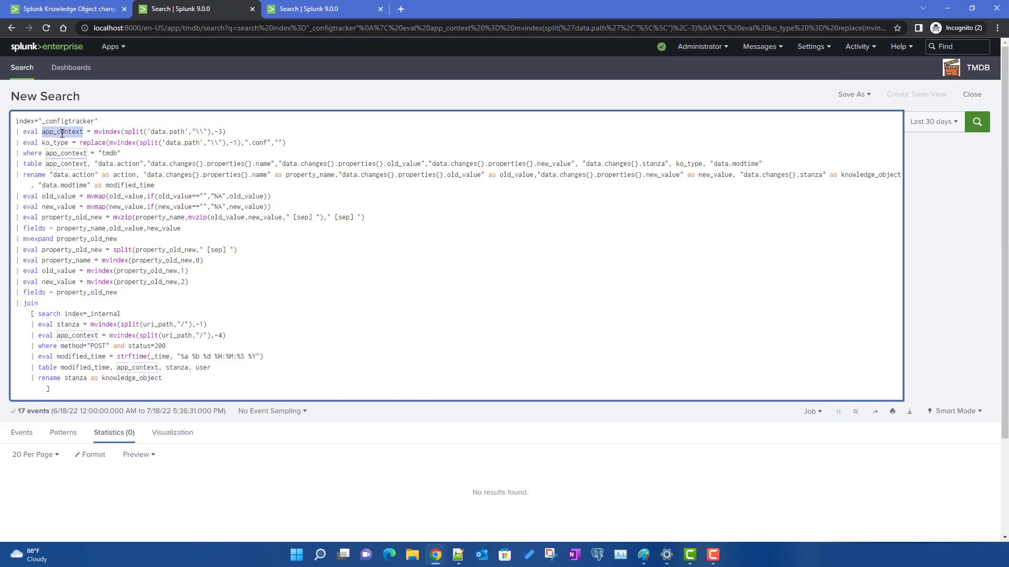
pyautogui.click(68, 304)
pyautogui.hotkey('ctrl', 'v')
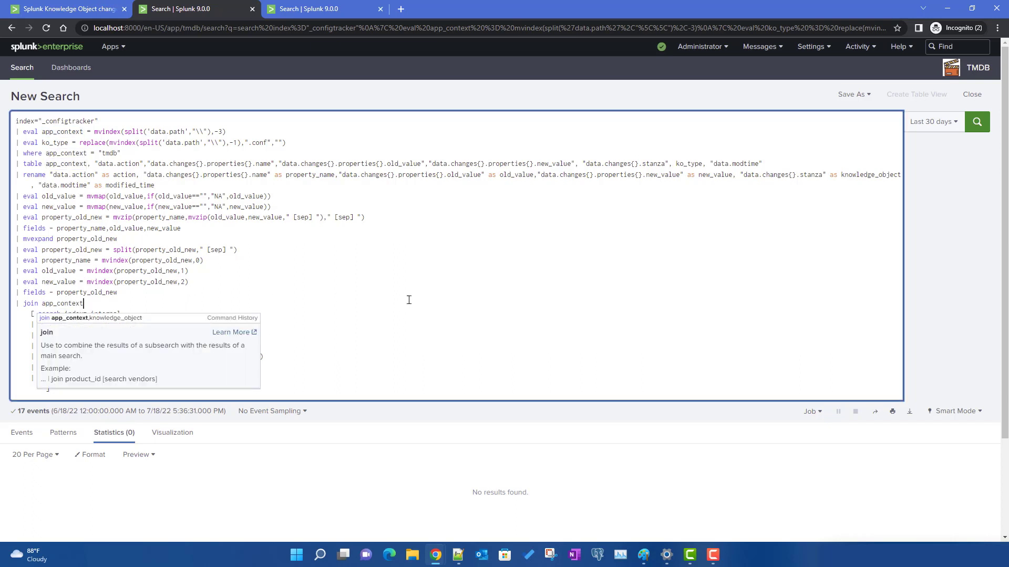
pyautogui.write(',')
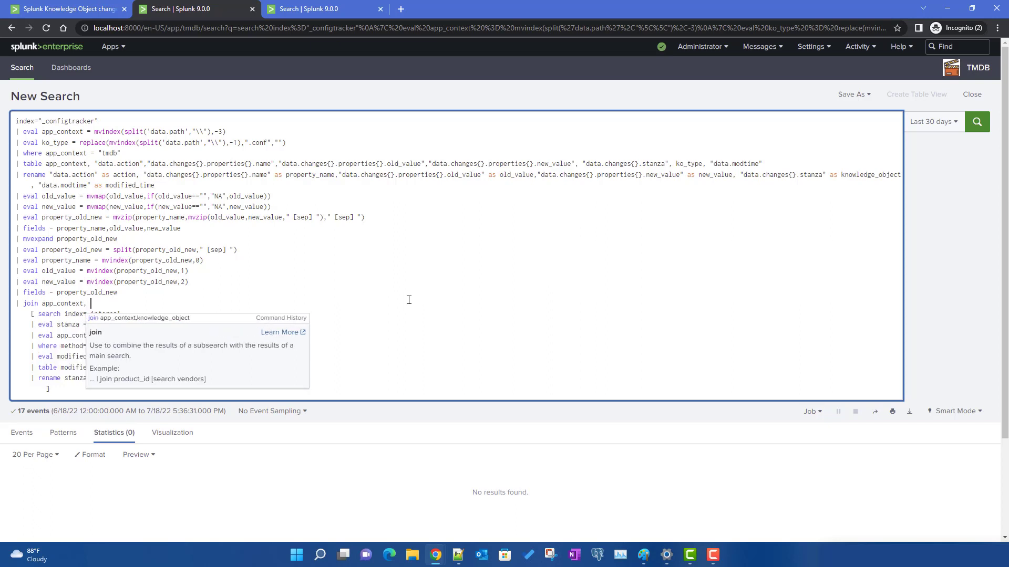
# Step: Add knowledge_object and modified_time as further join fields after app_context
pyautogui.doubleClick(859, 179)
pyautogui.hotkey('ctrl', 'c')
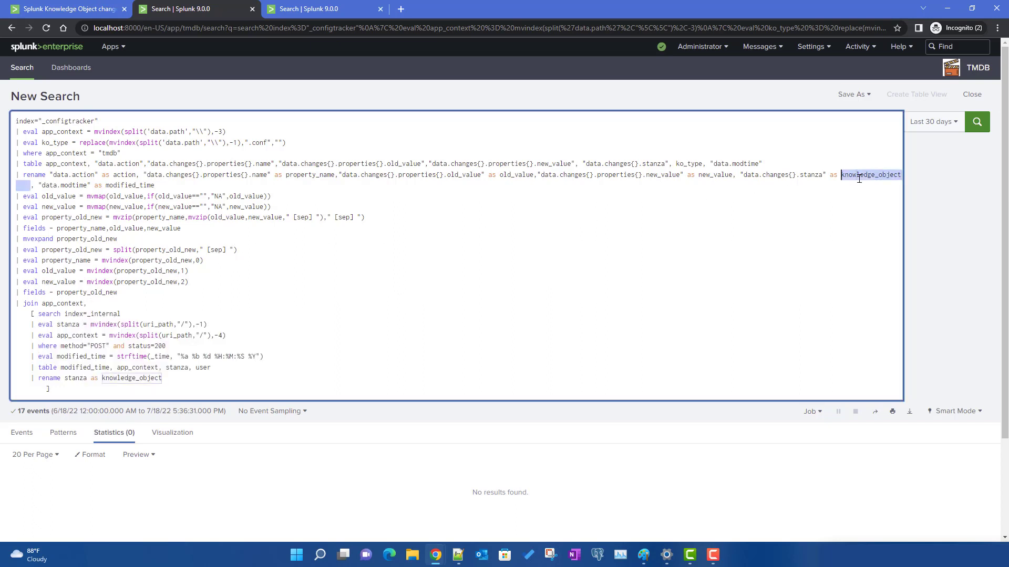
pyautogui.click(91, 305)
pyautogui.hotkey('ctrl', 'v')
pyautogui.write(',')
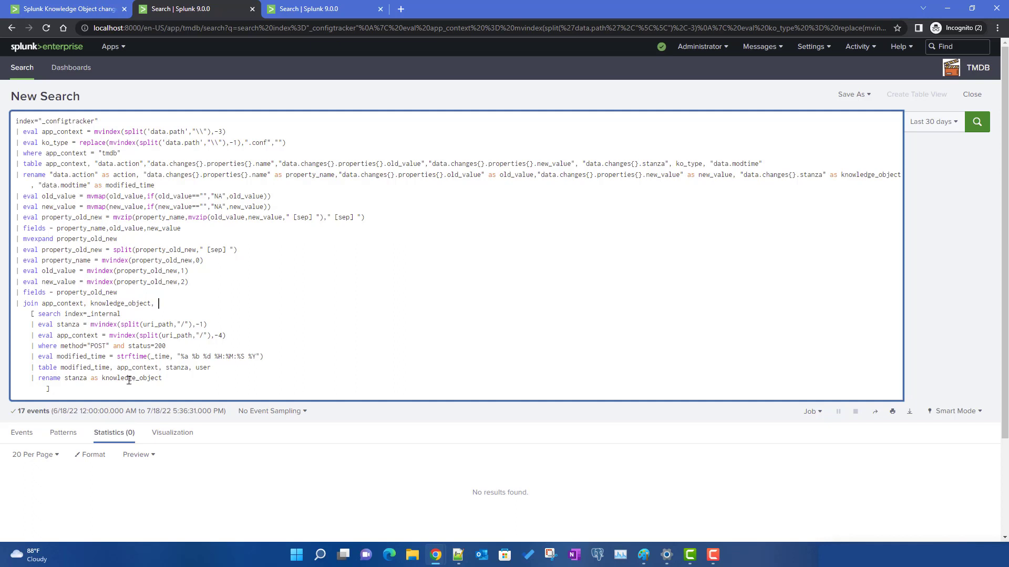
pyautogui.doubleClick(84, 366)
pyautogui.hotkey('ctrl', 'c')
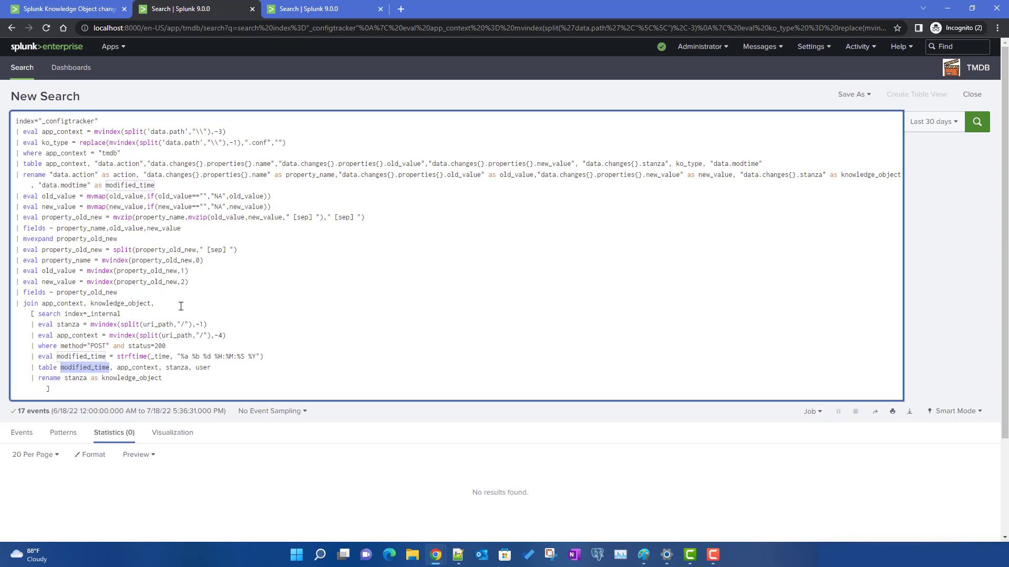
pyautogui.click(218, 303)
pyautogui.hotkey('ctrl', 'v')
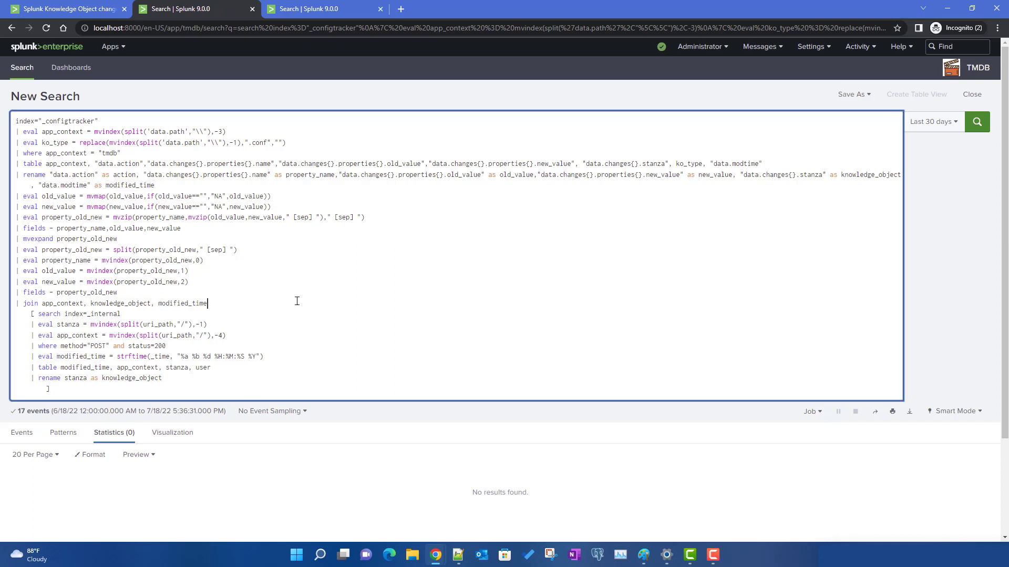
# Step: Run the joined search over the Last 24 hours and check its results for the user field
pyautogui.click(926, 122)
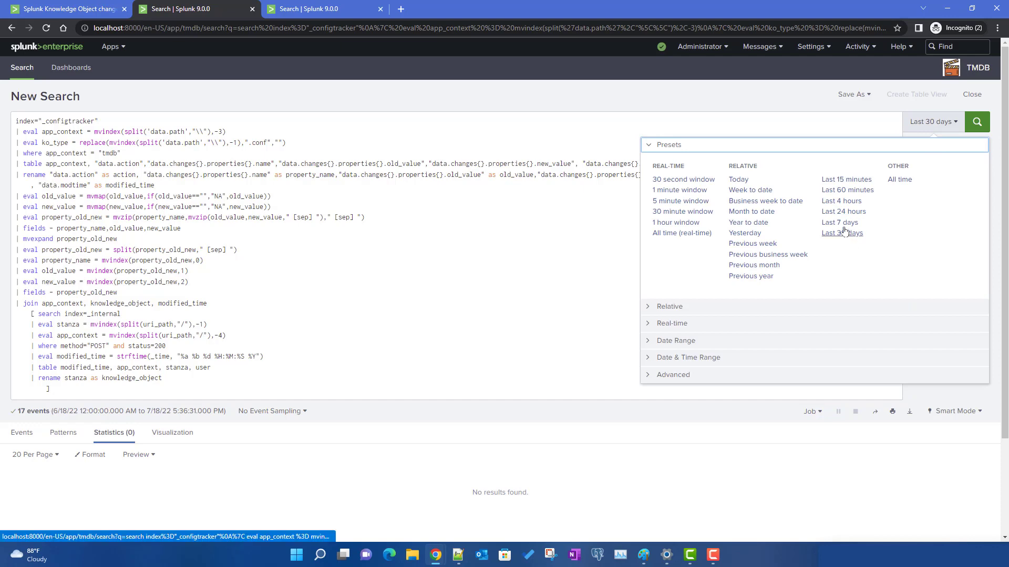
pyautogui.click(853, 213)
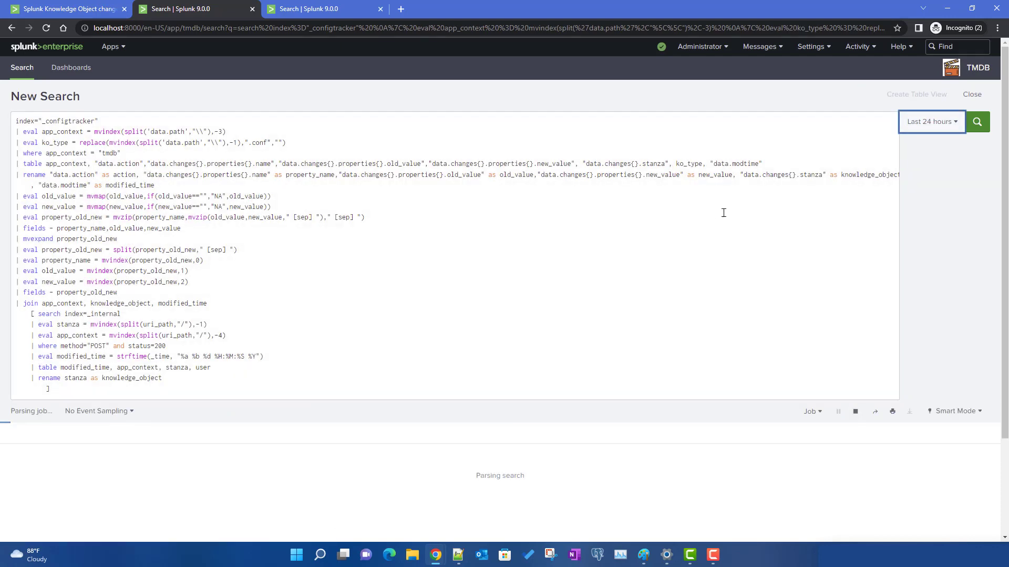
pyautogui.scroll(-3, 529, 205)
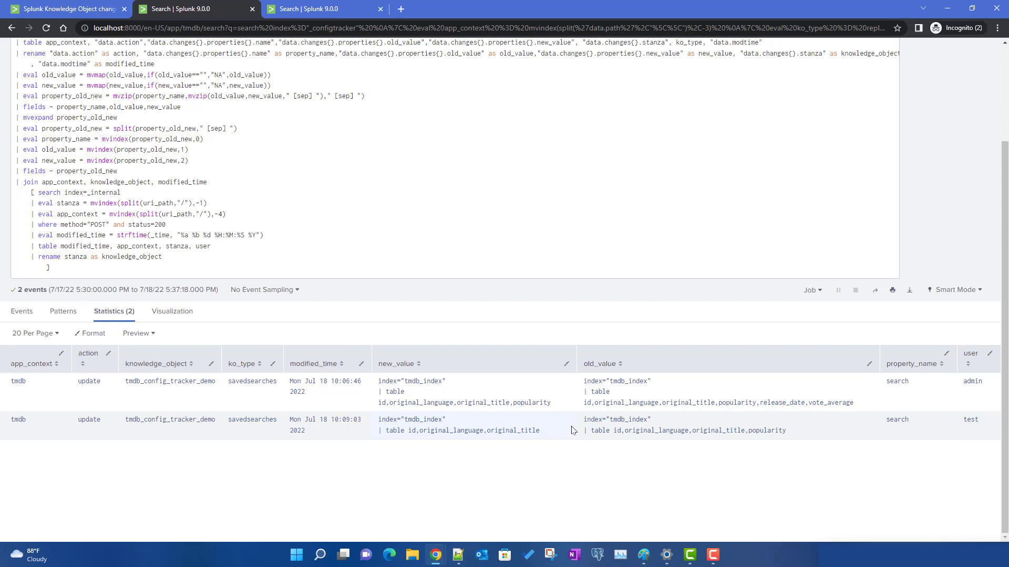
# Step: Copy the whole joined query and go back to the Splunk Knowledge Object change tracker dashboard editor
pyautogui.click(161, 269)
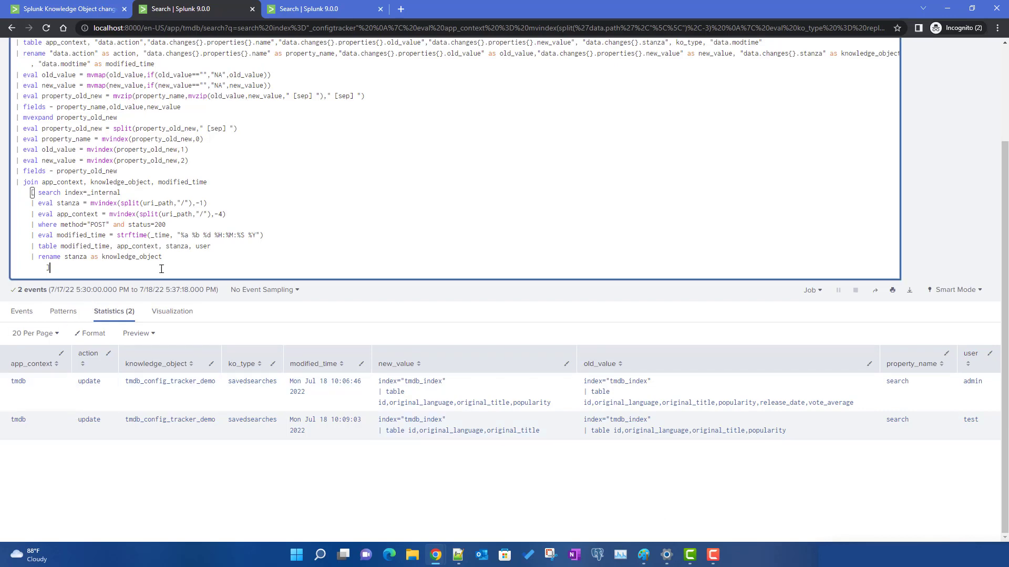
pyautogui.scroll(2, 302, 254)
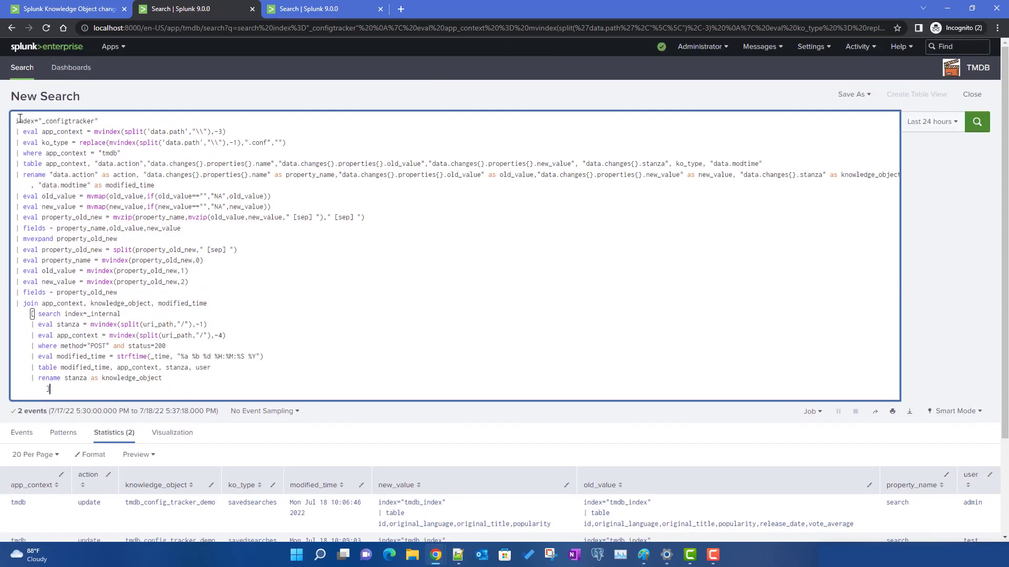
pyautogui.hotkey('ctrl', 'a')
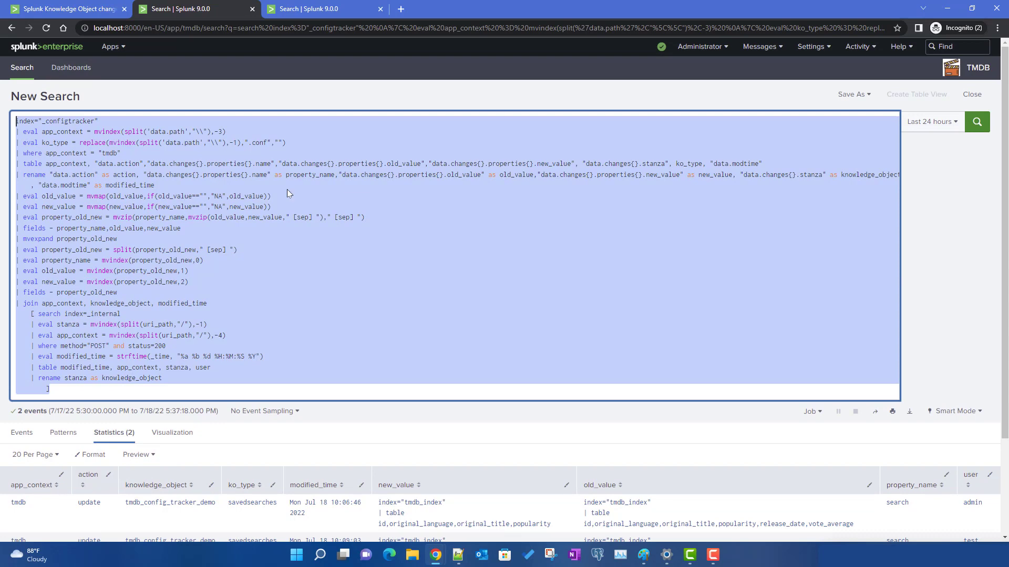
pyautogui.hotkey('ctrl', 'shift', 'Tab')
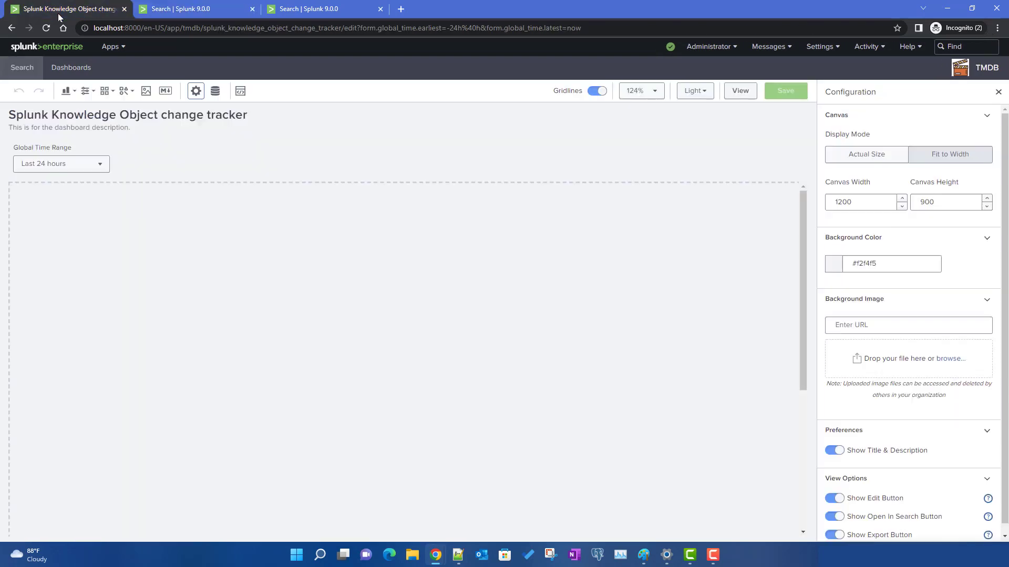
# Step: Create a dashboard search data source named base_search from the copied joined query, keeping the default time range
pyautogui.click(215, 93)
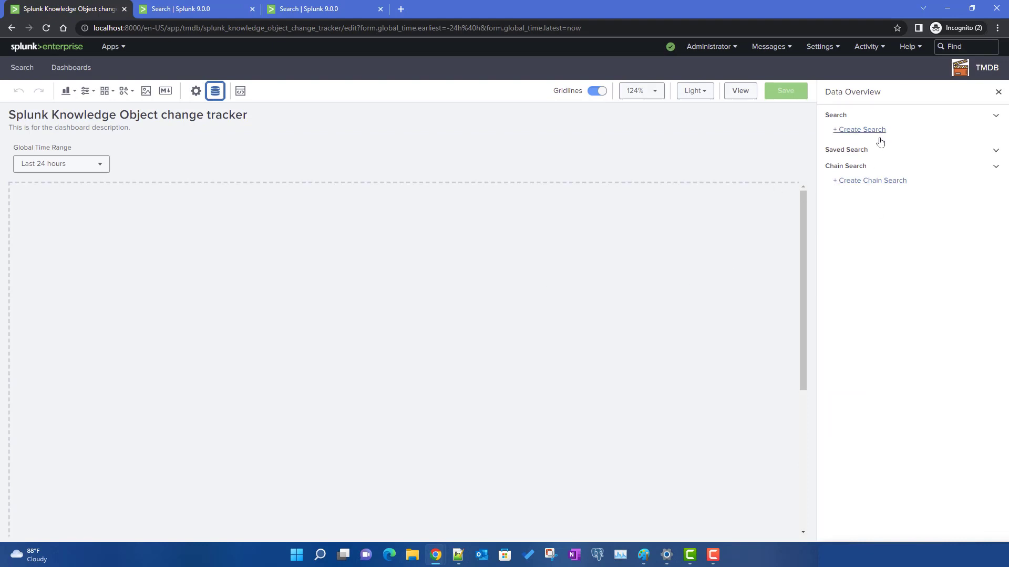
pyautogui.click(861, 130)
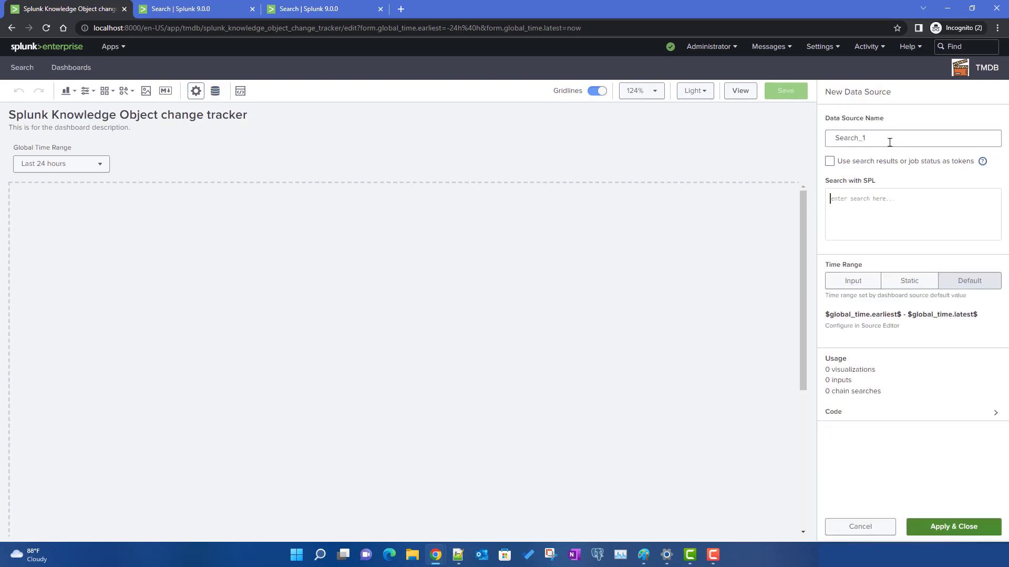
pyautogui.doubleClick(884, 136)
pyautogui.write('base_sear')
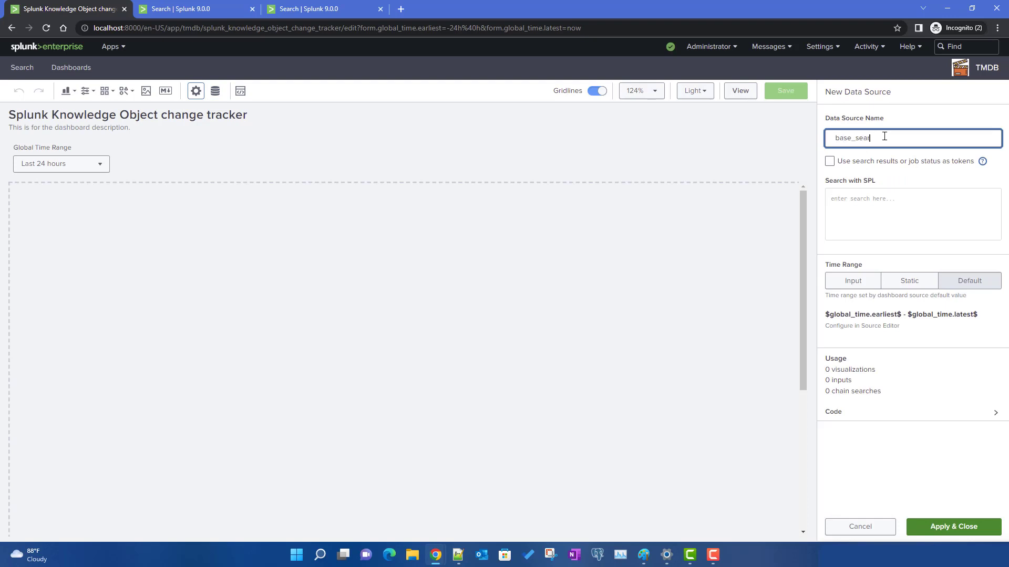
pyautogui.write('ch')
pyautogui.click(860, 201)
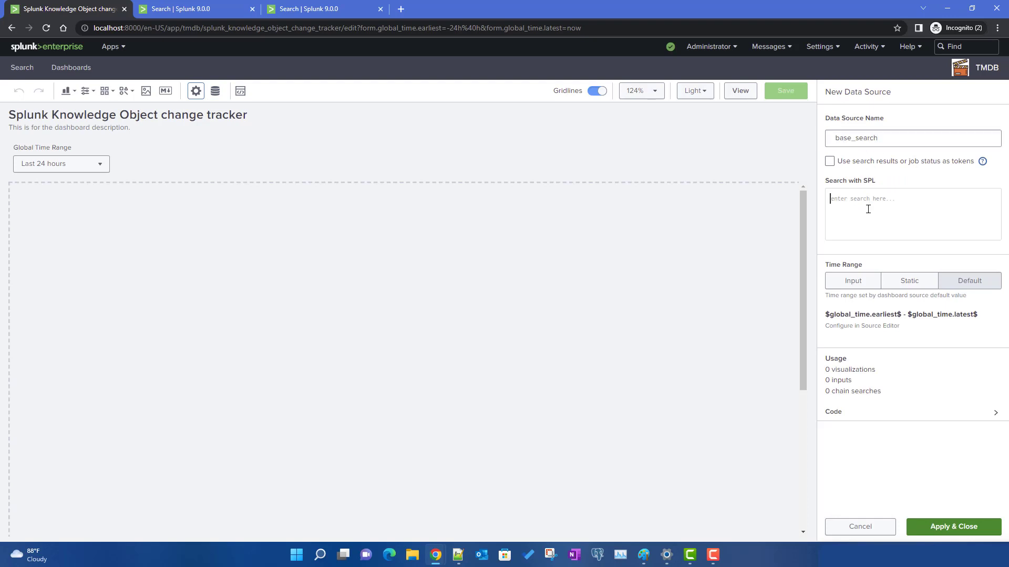
pyautogui.hotkey('ctrl', 'v')
pyautogui.scroll(-6, 880, 336)
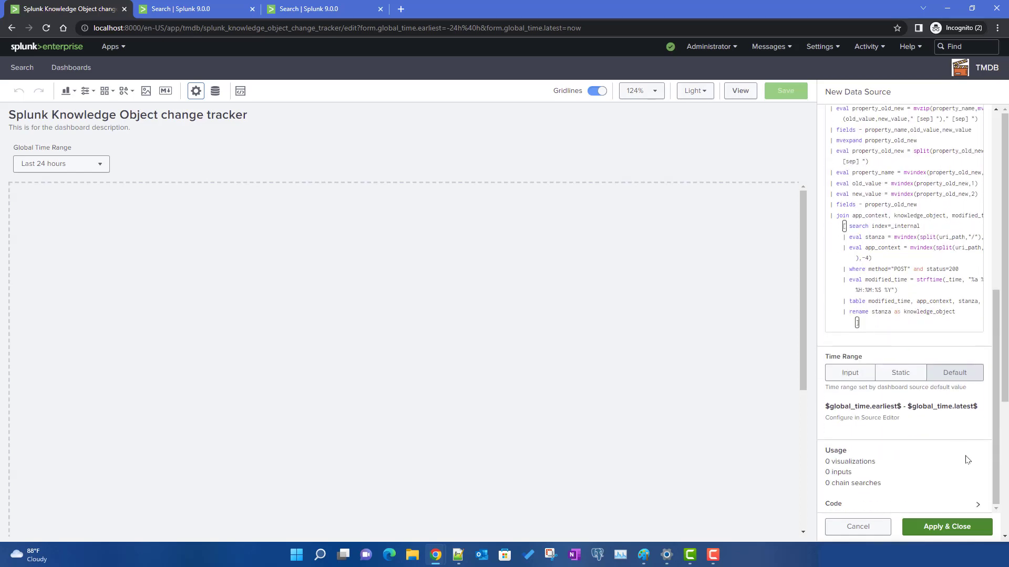
pyautogui.click(945, 526)
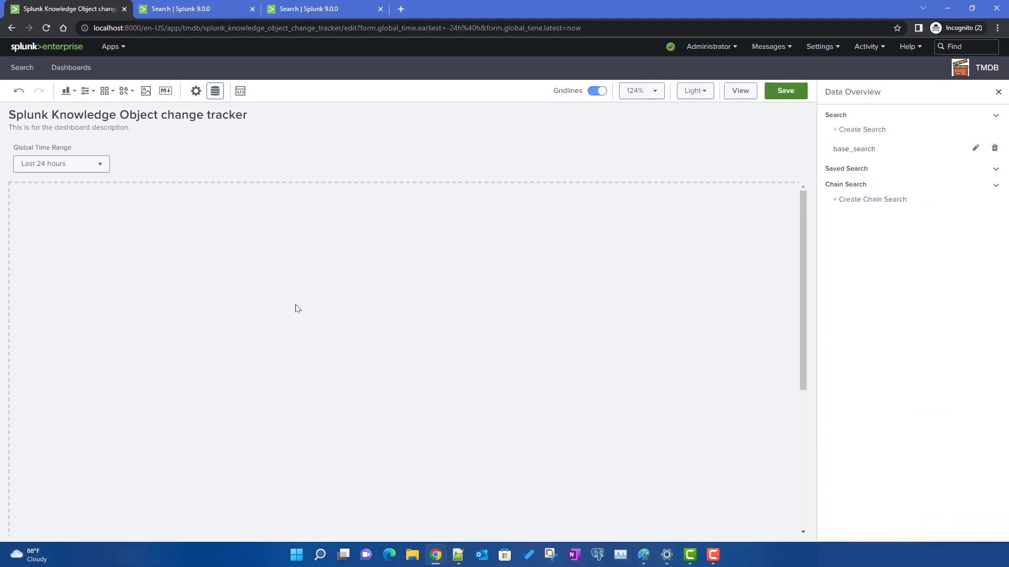
# Step: Review the filters, count tiles and change details table in the Paint dashboard mockup, and return to the dashboard editor
pyautogui.click(644, 557)
pyautogui.scroll(2, 482, 403)
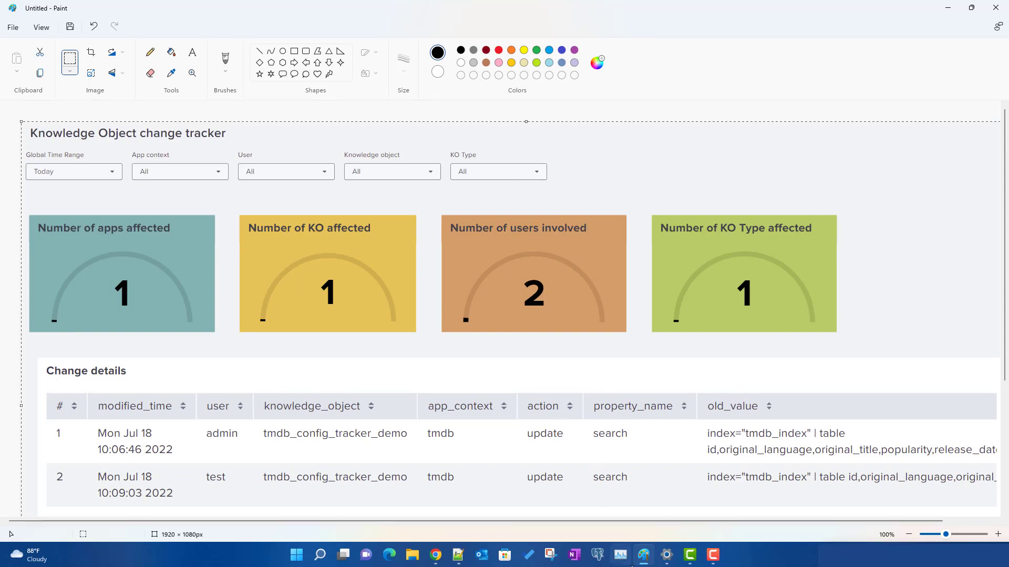
pyautogui.click(643, 562)
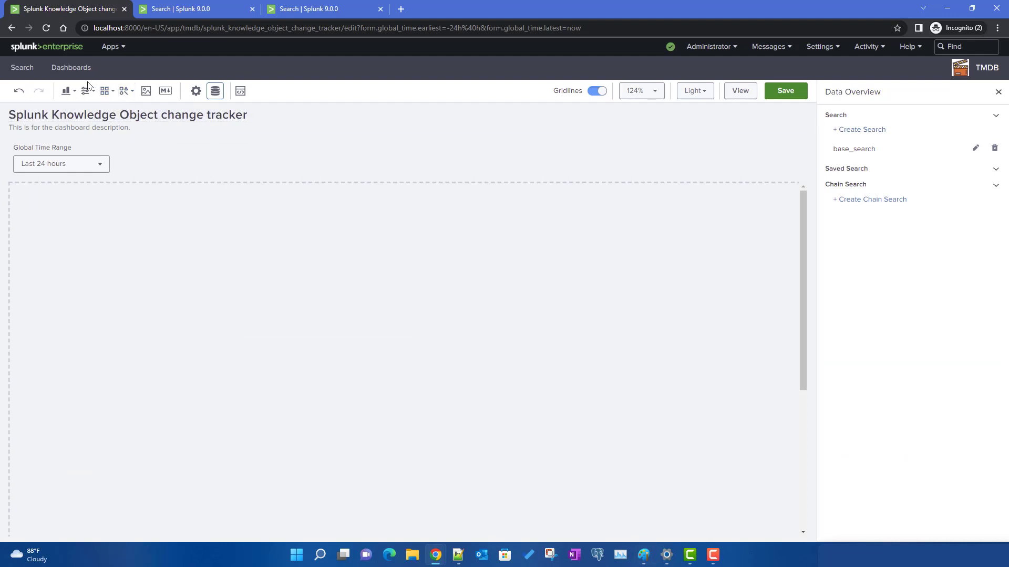
# Step: Add four dropdown inputs to the dashboard beside the Global Time Range input
pyautogui.click(84, 98)
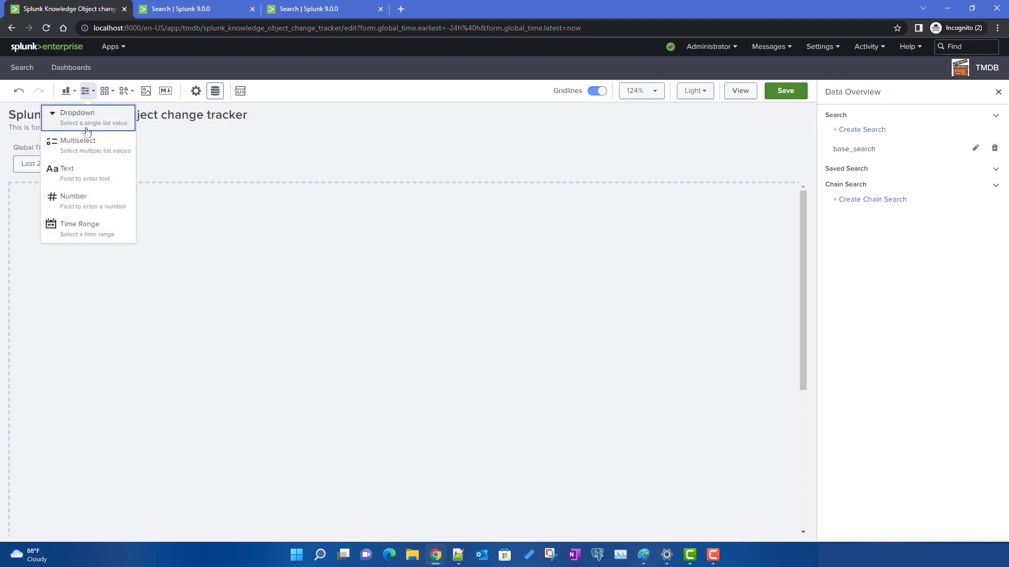
pyautogui.click(84, 116)
pyautogui.click(85, 91)
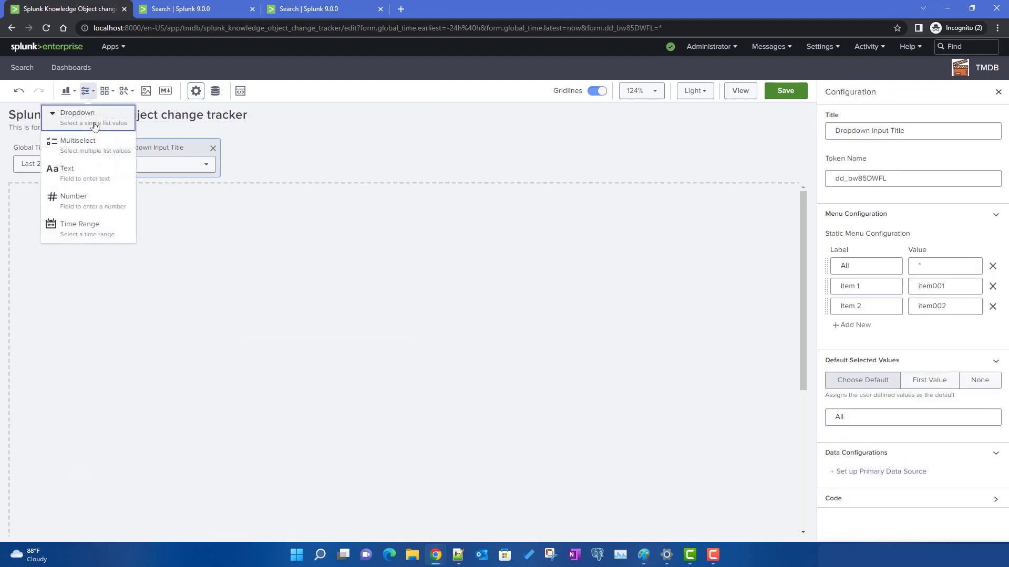
pyautogui.click(86, 116)
pyautogui.click(84, 91)
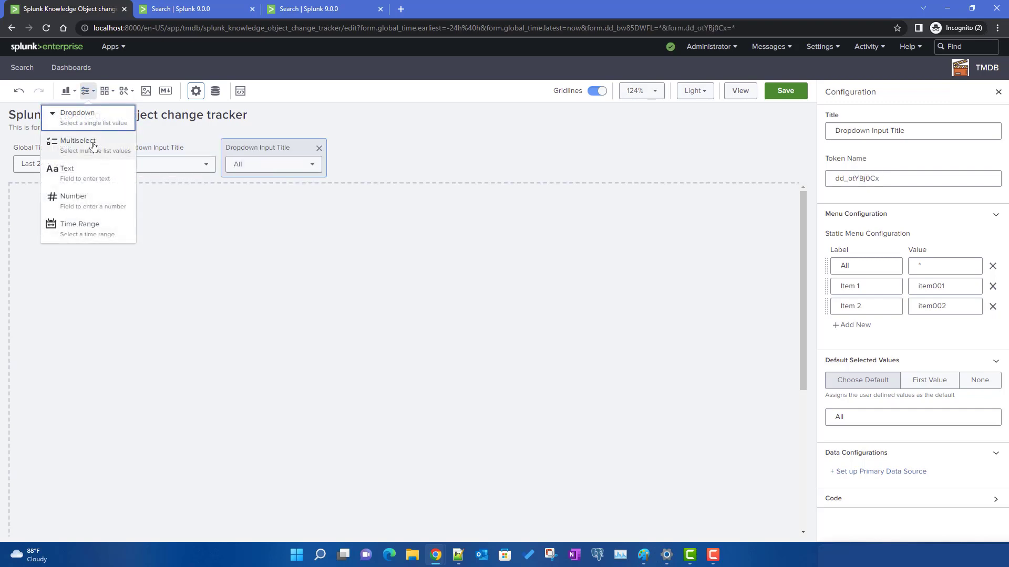
pyautogui.click(96, 111)
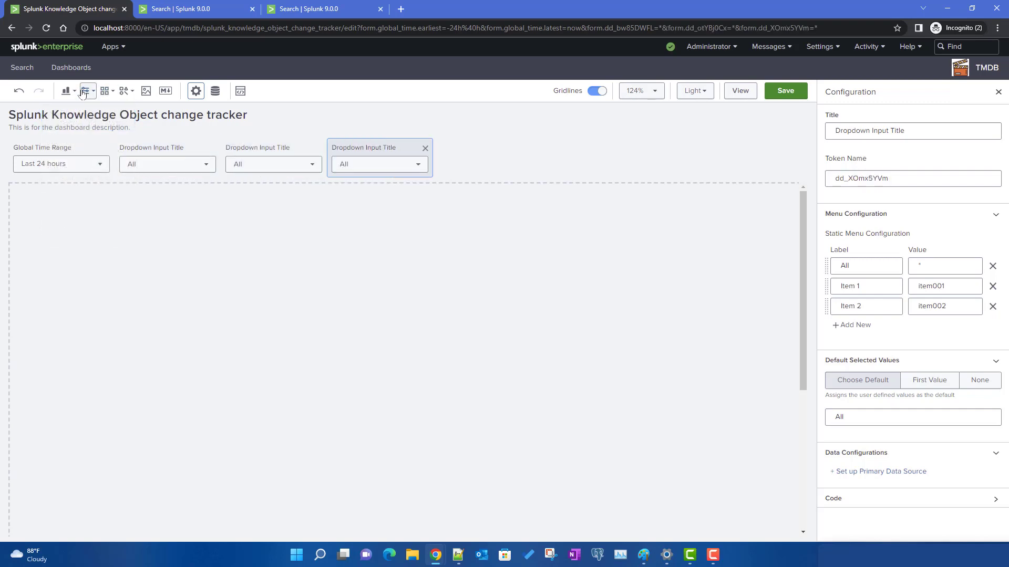
pyautogui.click(84, 91)
pyautogui.click(83, 119)
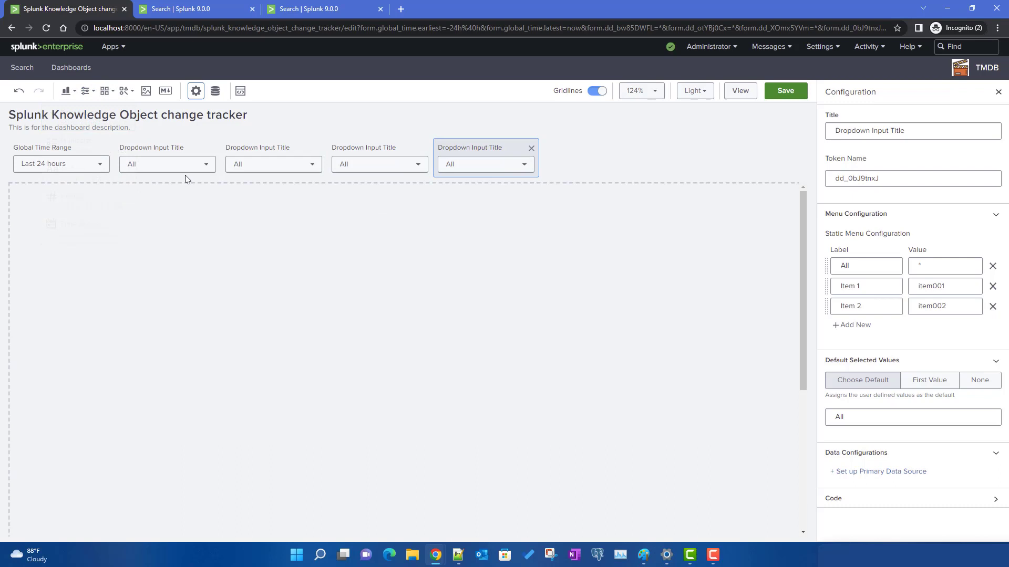
# Step: Title the first dropdown App Context with token name app_context, and remove its static options Item 1 and Item 2, keeping All
pyautogui.click(175, 140)
pyautogui.tripleClick(936, 135)
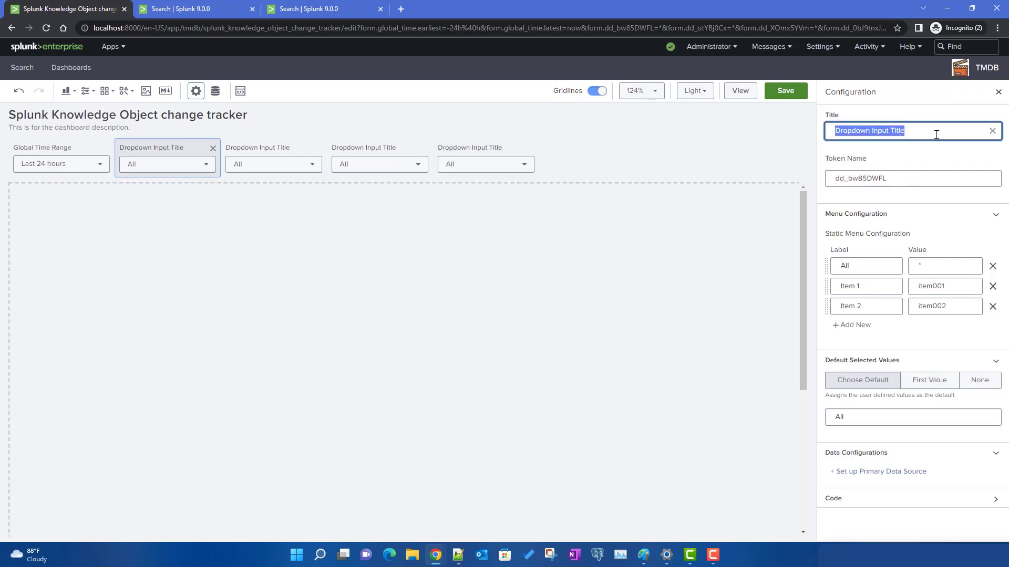
pyautogui.write('A')
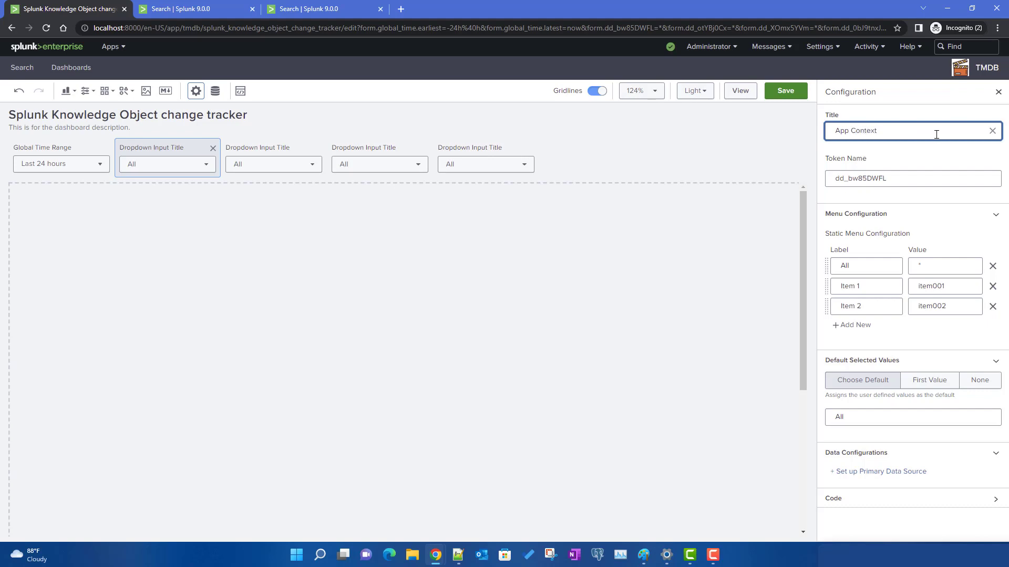
pyautogui.write('pp Context')
pyautogui.press('Tab')
pyautogui.write('ap')
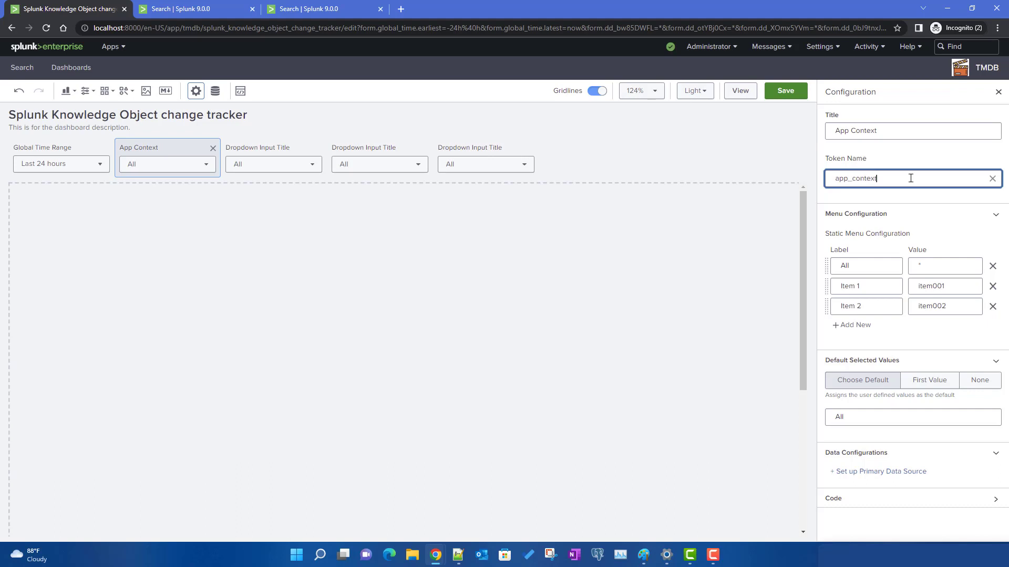
pyautogui.click(993, 307)
pyautogui.click(992, 286)
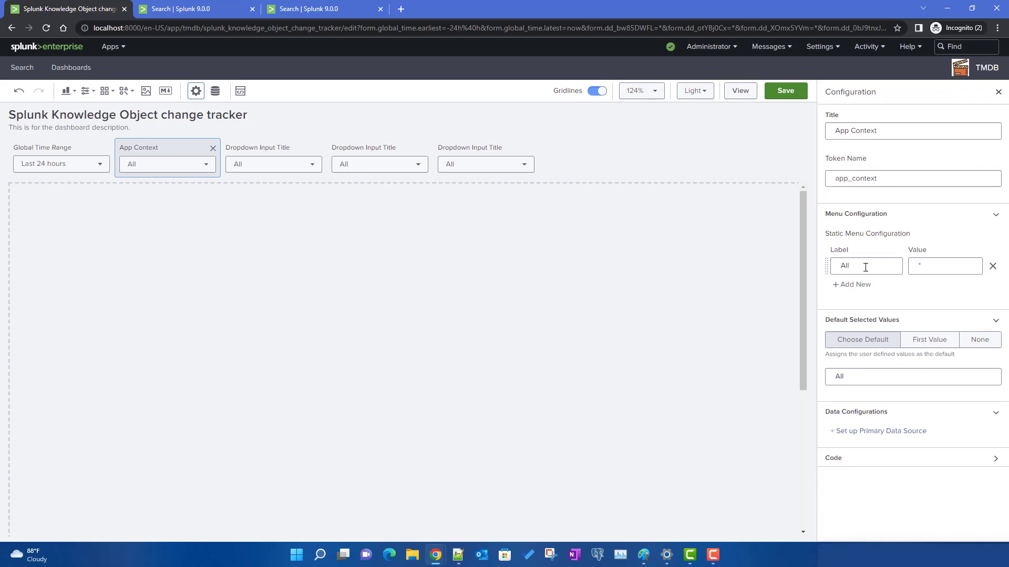
pyautogui.click(866, 267)
pyautogui.click(931, 261)
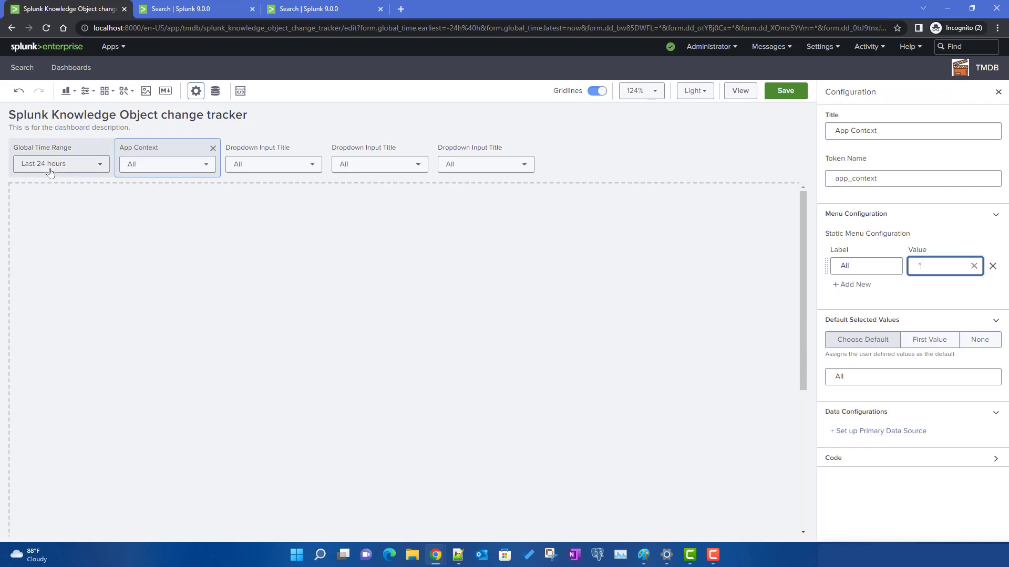
# Step: Look up the app_context field in the joined search query and its results, and return to the dashboard editor
pyautogui.click(163, 9)
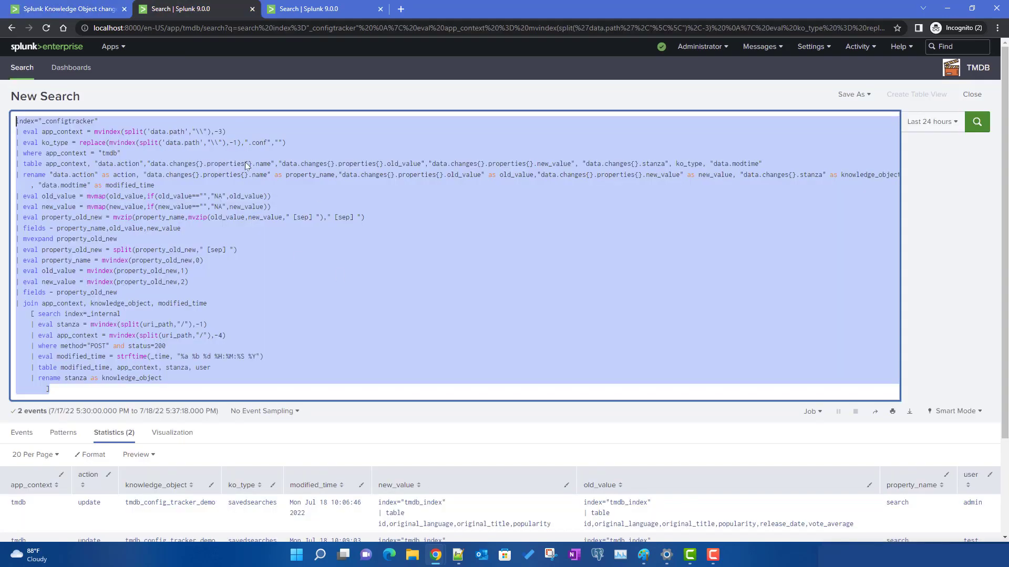
pyautogui.click(148, 211)
pyautogui.doubleClick(54, 131)
pyautogui.scroll(-2, 42, 415)
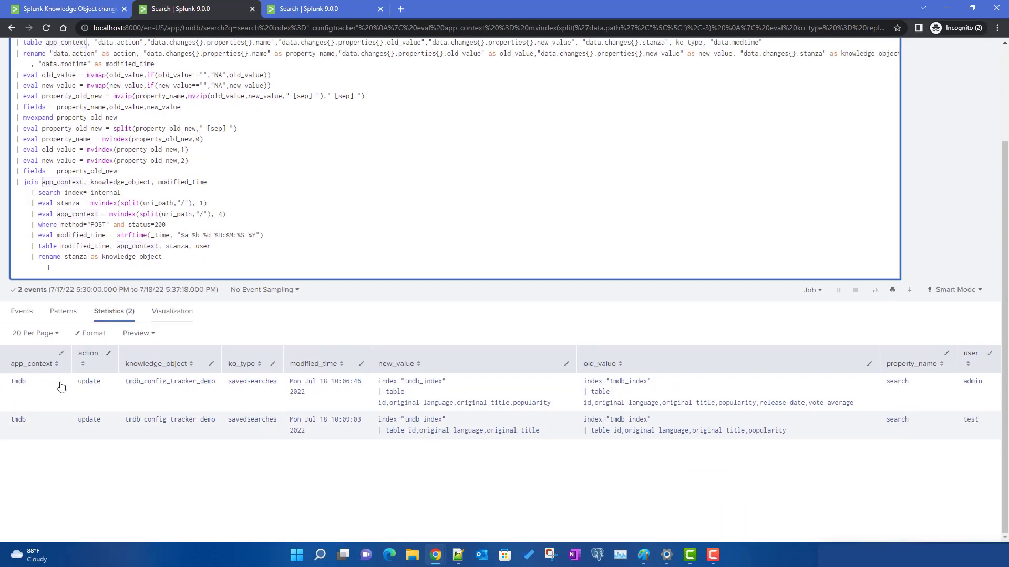
pyautogui.scroll(2, 42, 423)
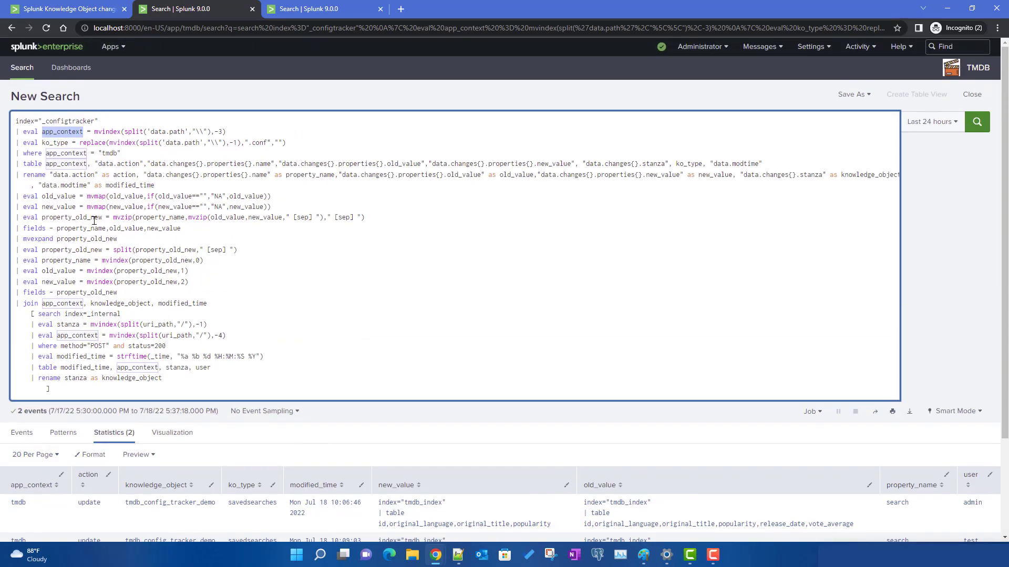
pyautogui.click(85, 17)
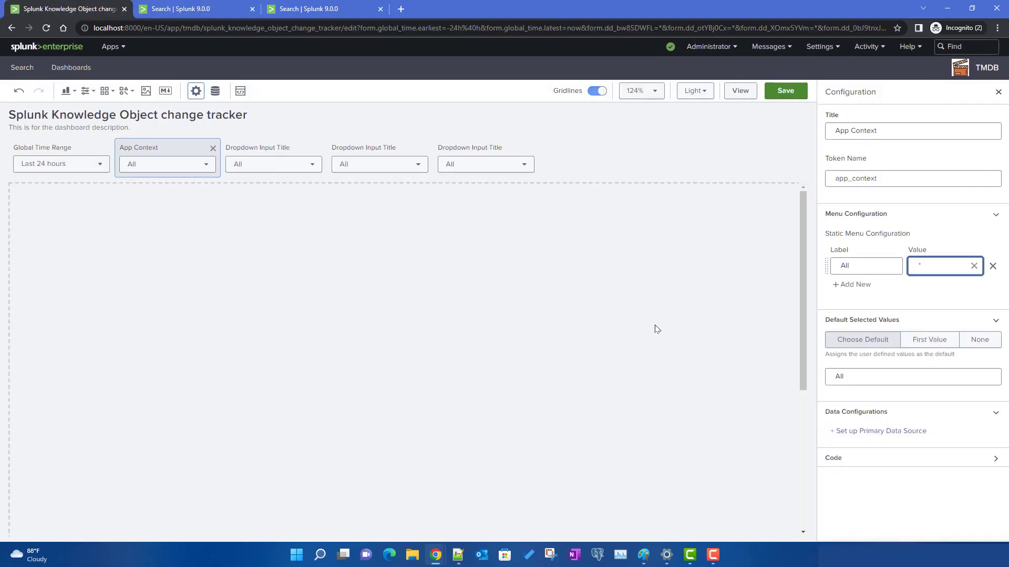
# Step: Start a chain search for the App Context dropdown named app_context_dd_srch, with base_search as its parent search
pyautogui.click(881, 432)
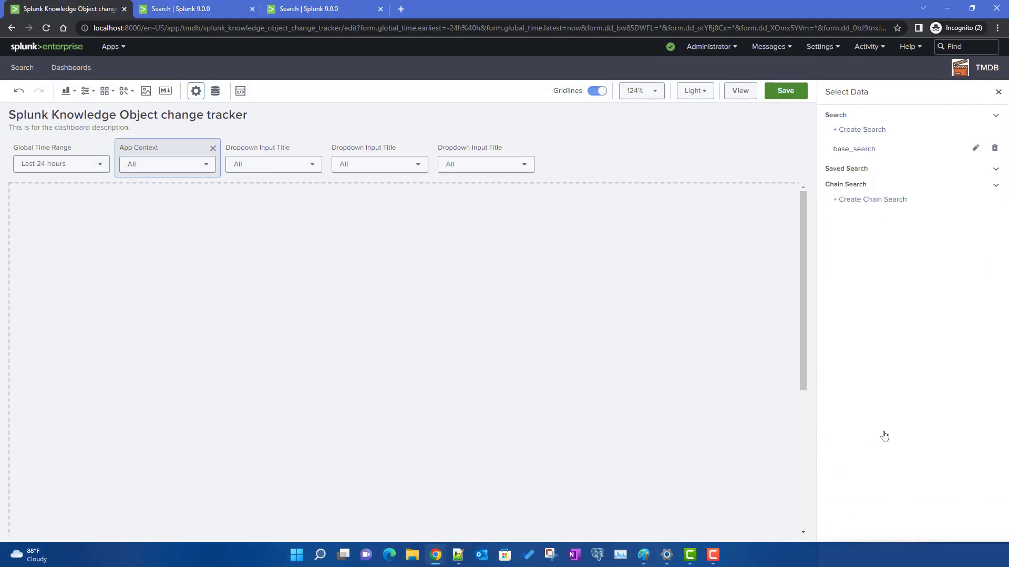
pyautogui.click(869, 206)
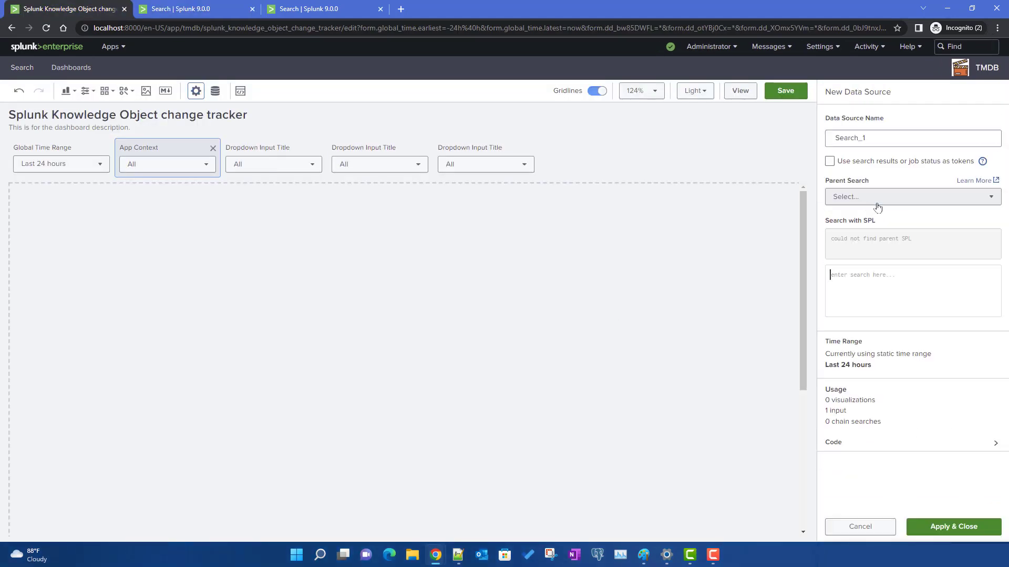
pyautogui.doubleClick(883, 136)
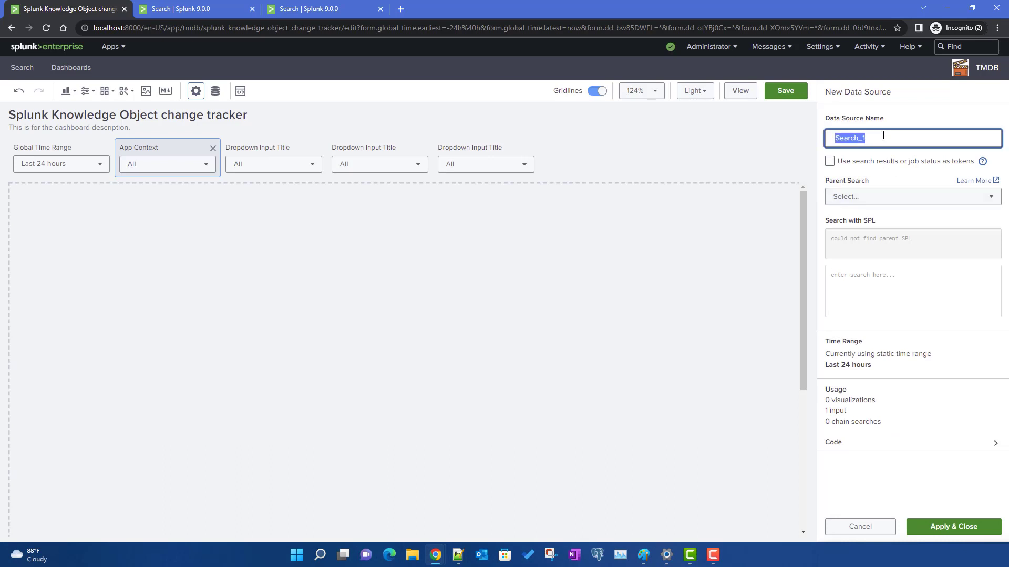
pyautogui.write('app_co')
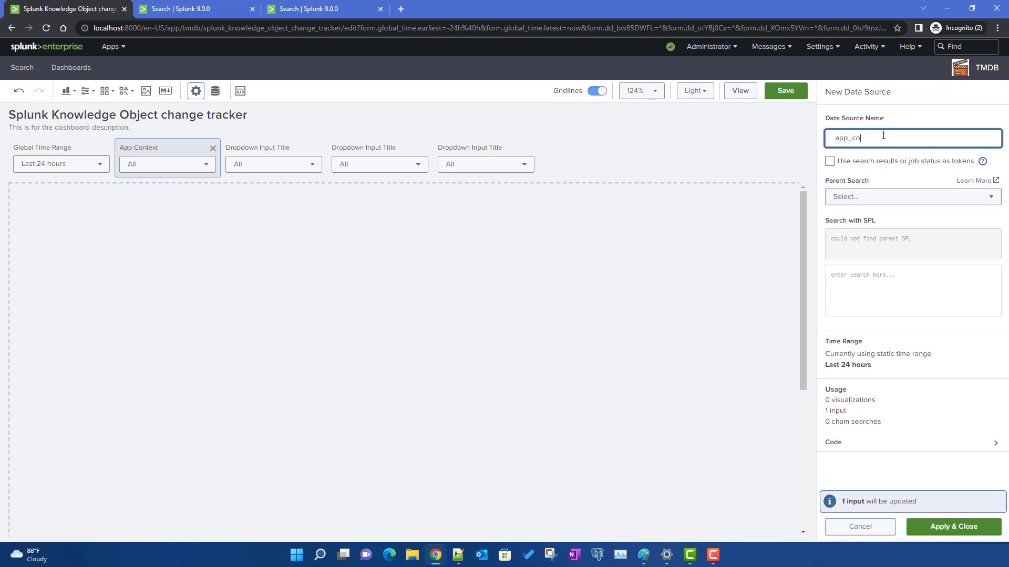
pyautogui.write('ntext_ad')
pyautogui.write('_srch')
pyautogui.click(869, 198)
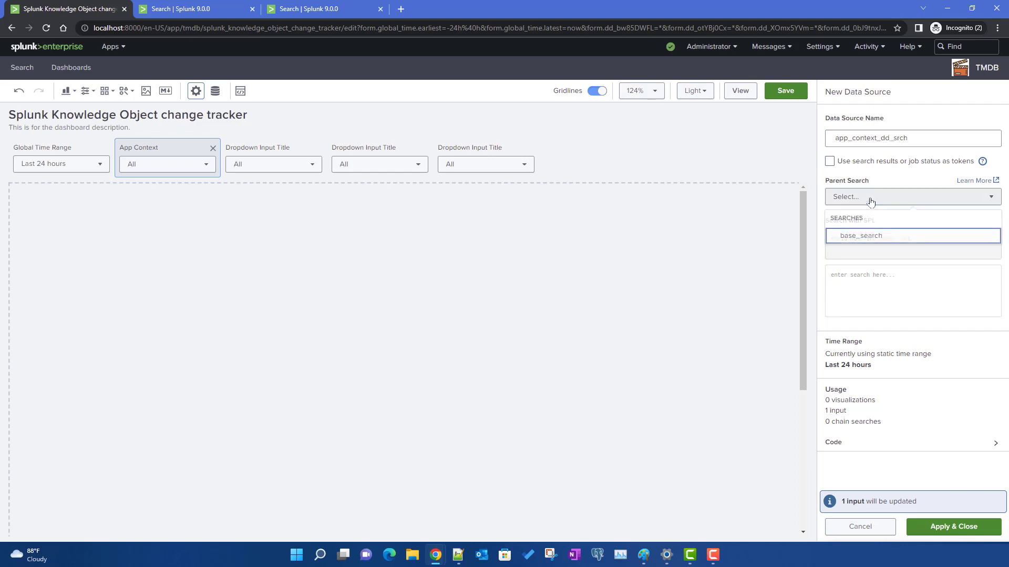
pyautogui.click(870, 235)
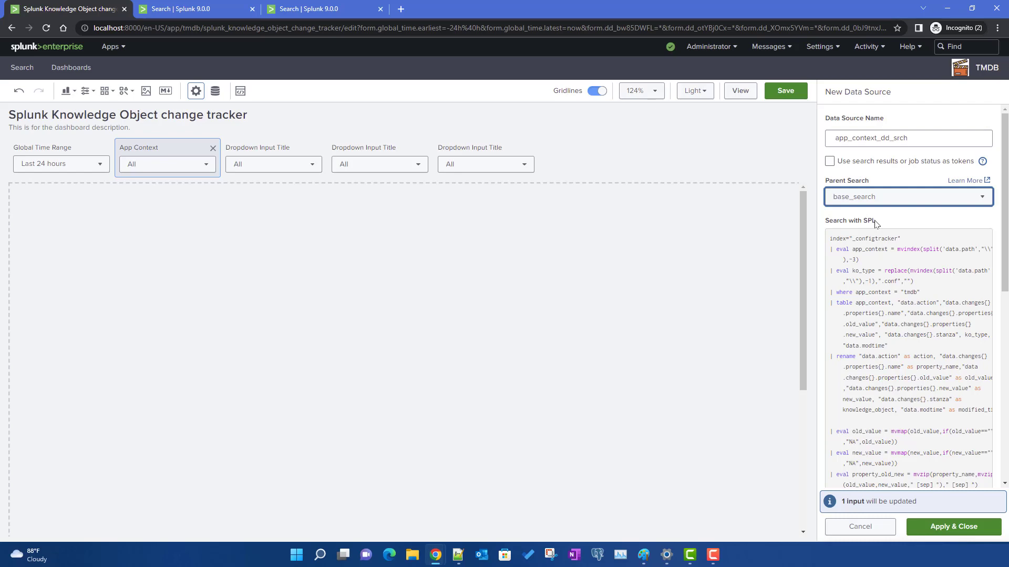
# Step: Enter "| stats count by app_context" as the chain search query, apply it, and check the App Context dropdown's options
pyautogui.scroll(-10, 905, 308)
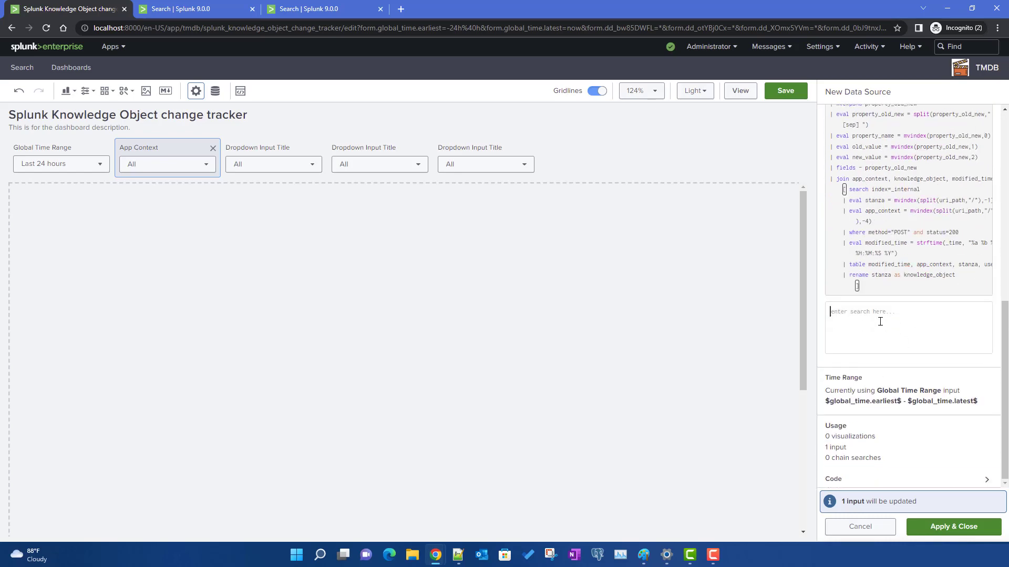
pyautogui.click(880, 321)
pyautogui.write('| stats count by')
pyautogui.doubleClick(883, 213)
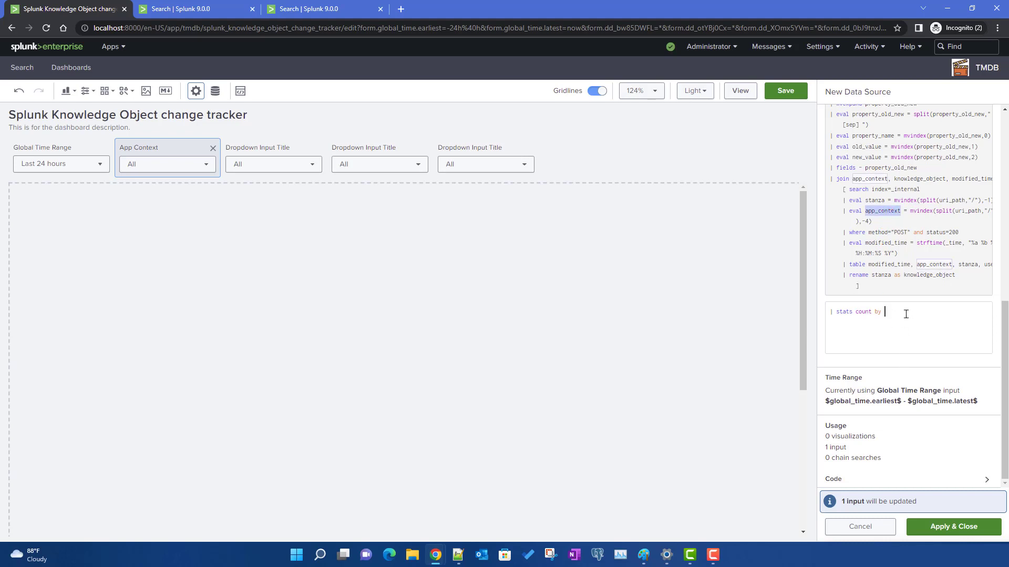
pyautogui.write('app_context')
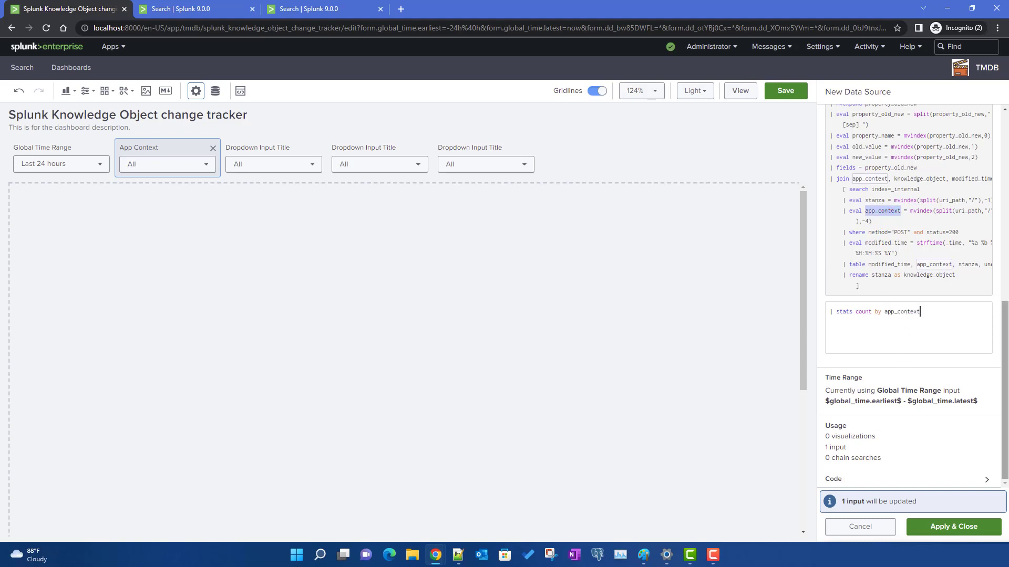
pyautogui.click(959, 534)
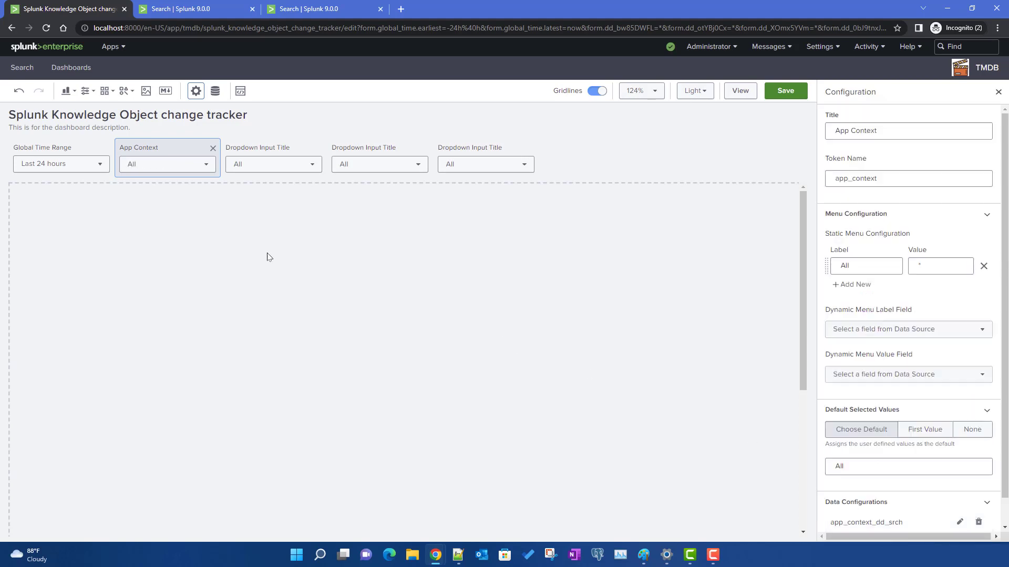
pyautogui.click(204, 166)
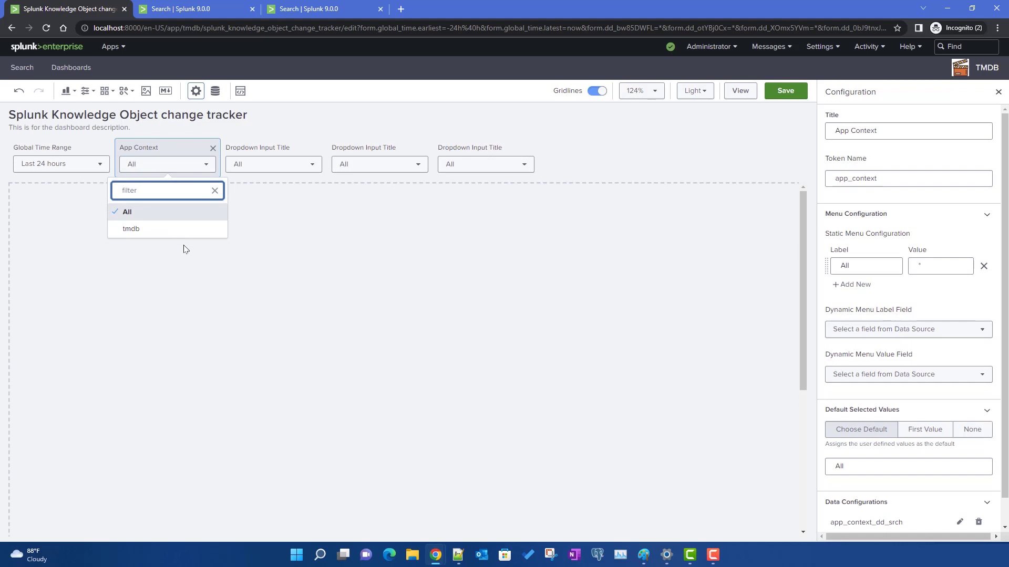
# Step: Title the second dropdown User with token name user, and remove its static options Item 1 and Item 2
pyautogui.click(269, 153)
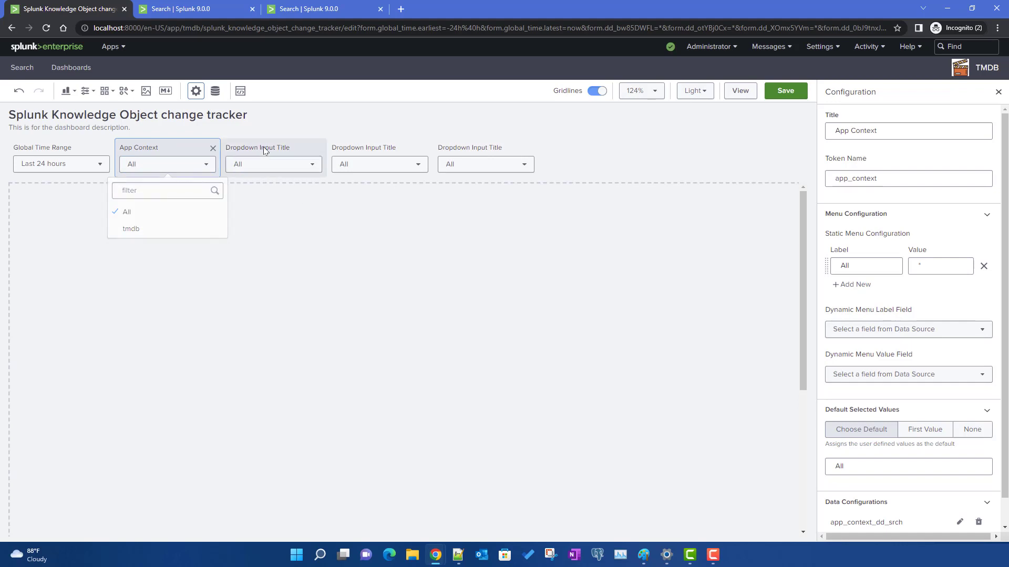
pyautogui.click(645, 555)
pyautogui.click(645, 555)
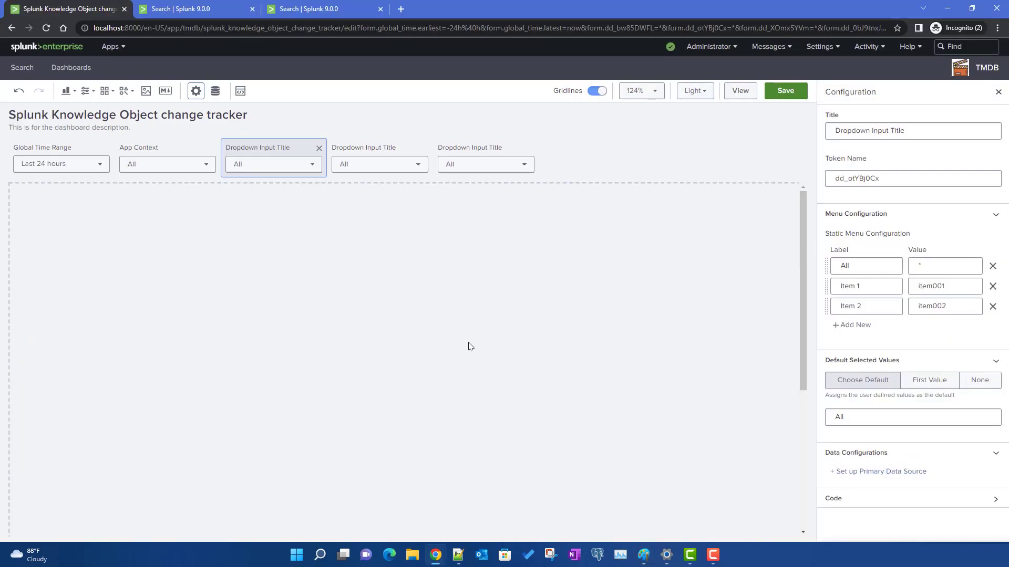
pyautogui.tripleClick(918, 134)
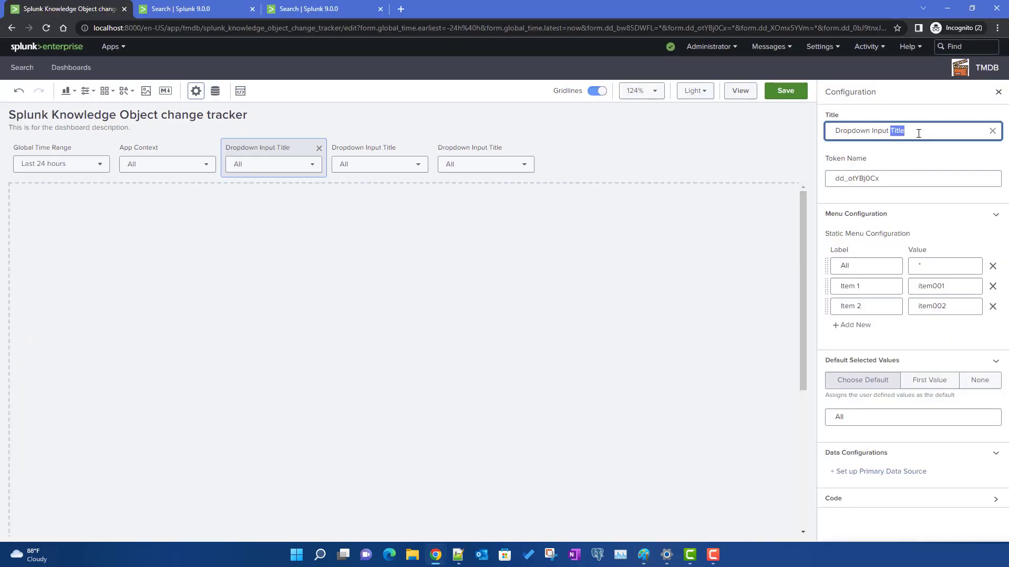
pyautogui.write('User')
pyautogui.tripleClick(885, 179)
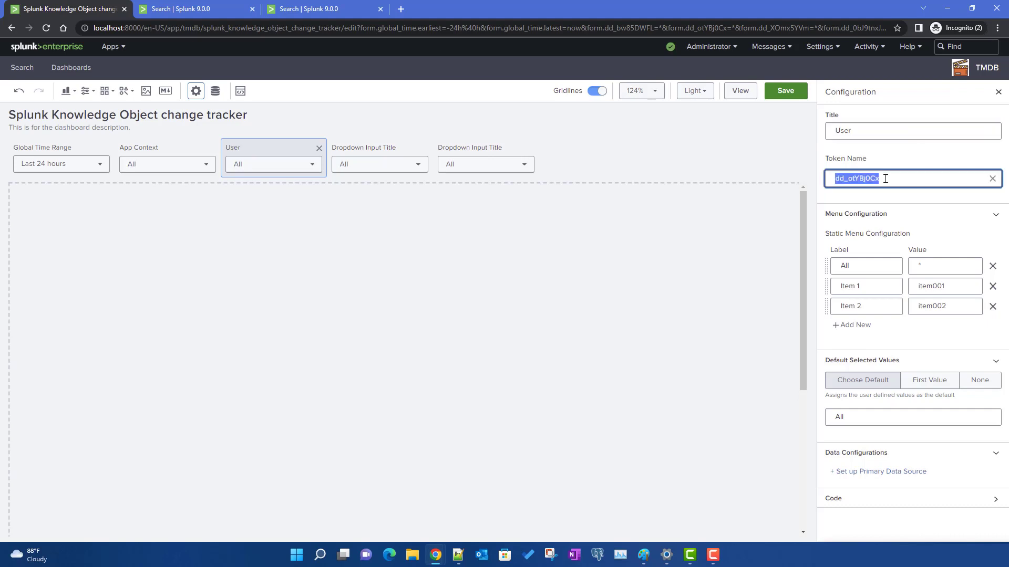
pyautogui.write('user')
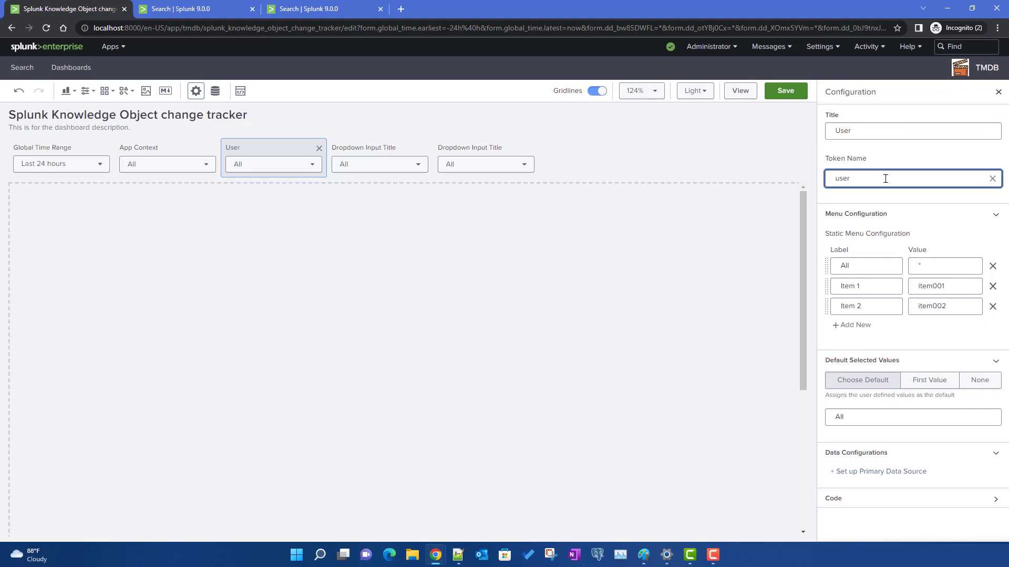
pyautogui.click(993, 306)
pyautogui.click(992, 286)
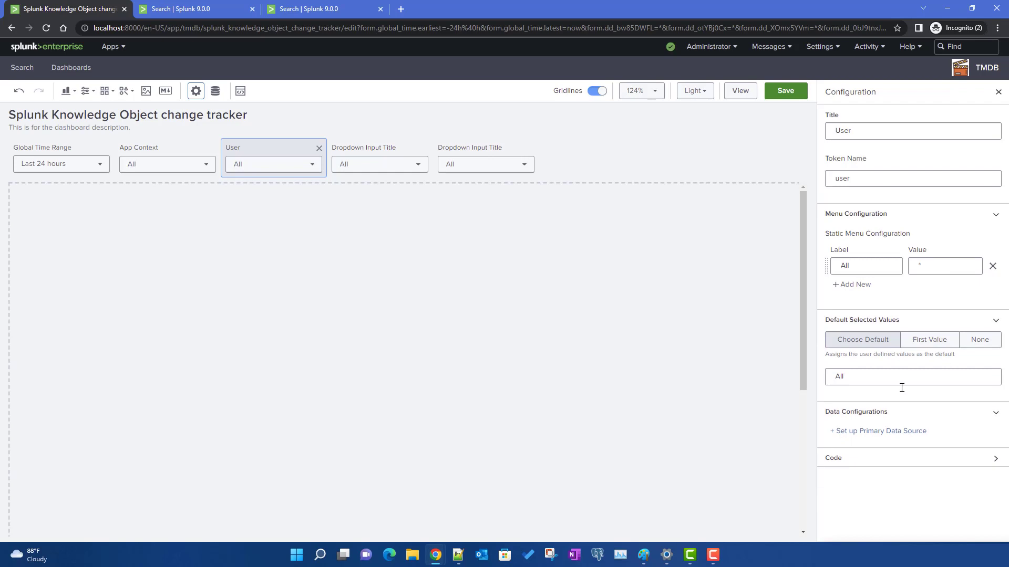
# Step: Start a chain search for the User dropdown named user_dd_srch, with base_search as its parent search
pyautogui.click(883, 431)
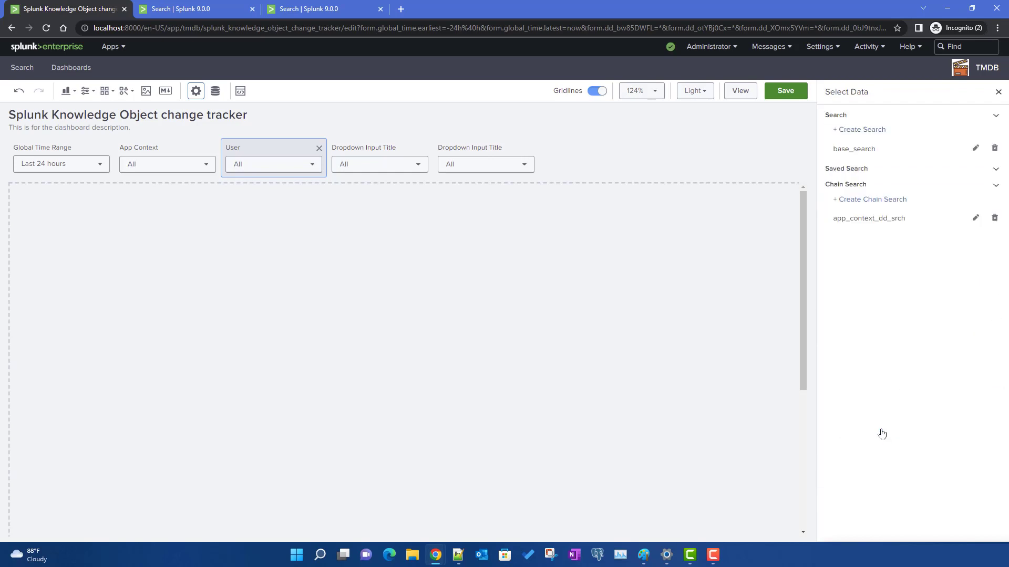
pyautogui.click(869, 200)
pyautogui.doubleClick(884, 138)
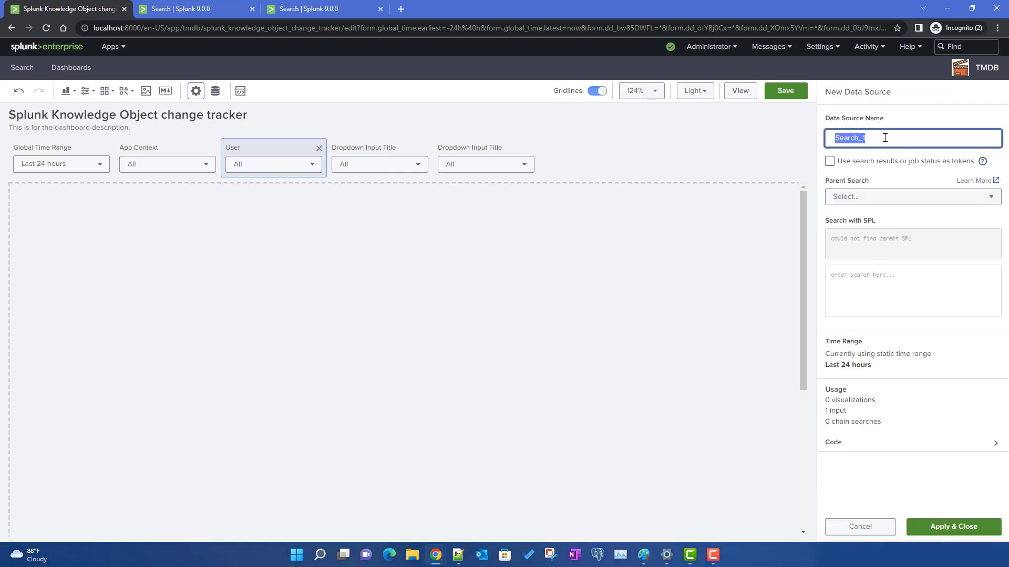
pyautogui.write('user_dd_s')
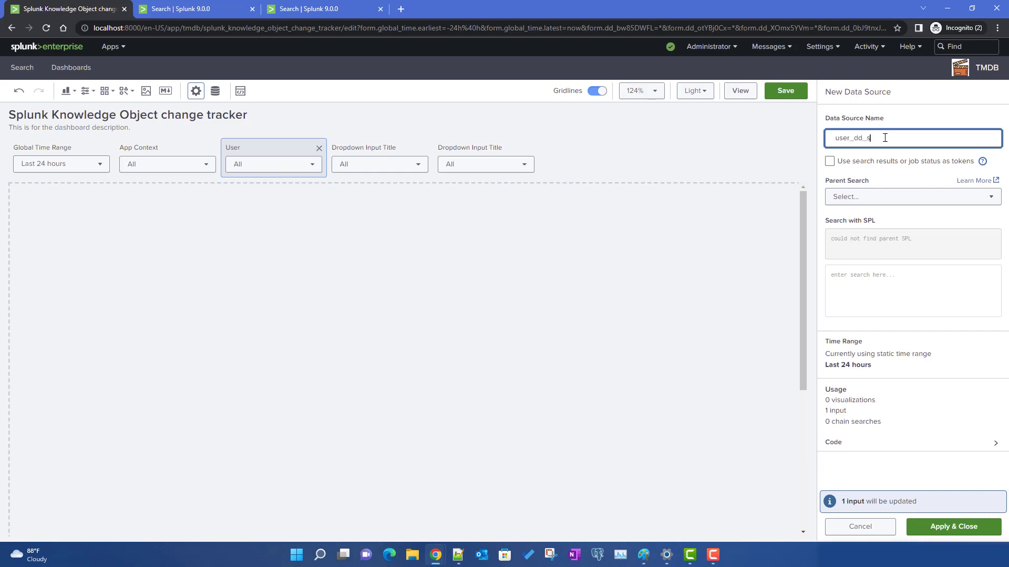
pyautogui.click(875, 196)
pyautogui.click(869, 238)
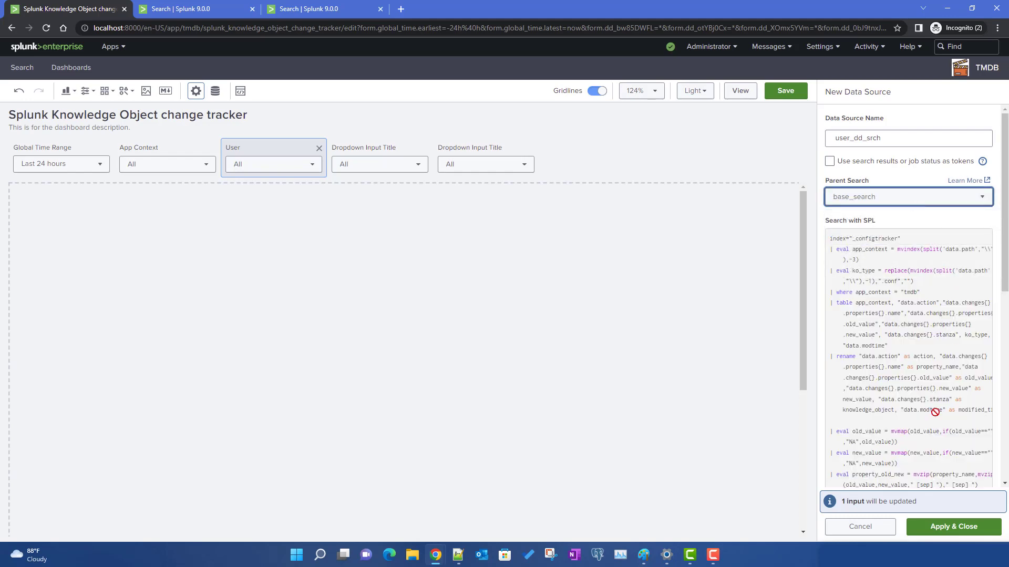
# Step: Set the user_dd_srch chain query to "| stats count by user", apply it, and check the User dropdown's options
pyautogui.scroll(-6, 933, 405)
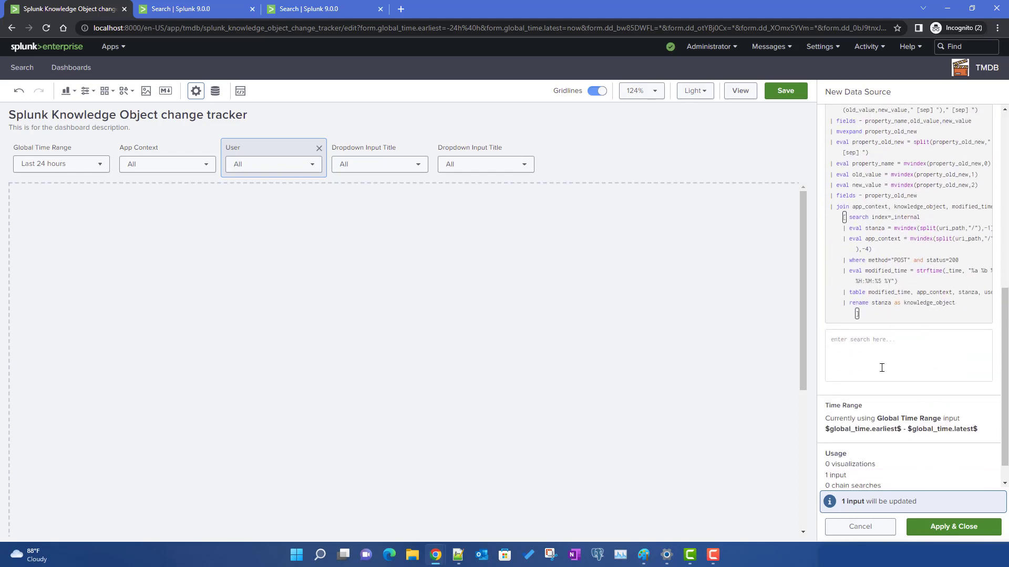
pyautogui.click(882, 367)
pyautogui.write('| stats counbt by user')
pyautogui.click(952, 526)
pyautogui.scroll(-1, 919, 421)
pyautogui.click(959, 493)
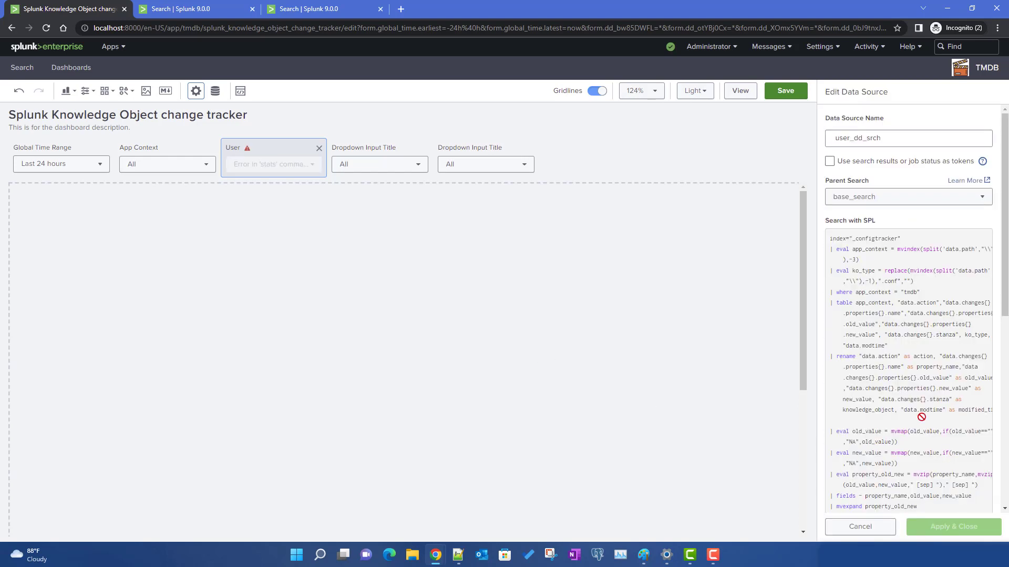
pyautogui.scroll(-5, 907, 396)
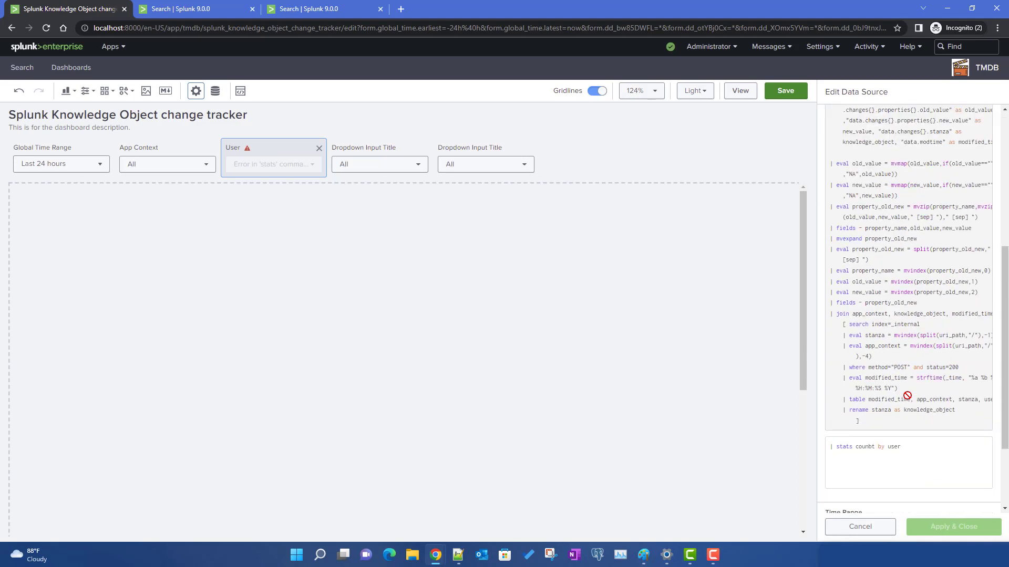
pyautogui.doubleClick(863, 448)
pyautogui.write('count')
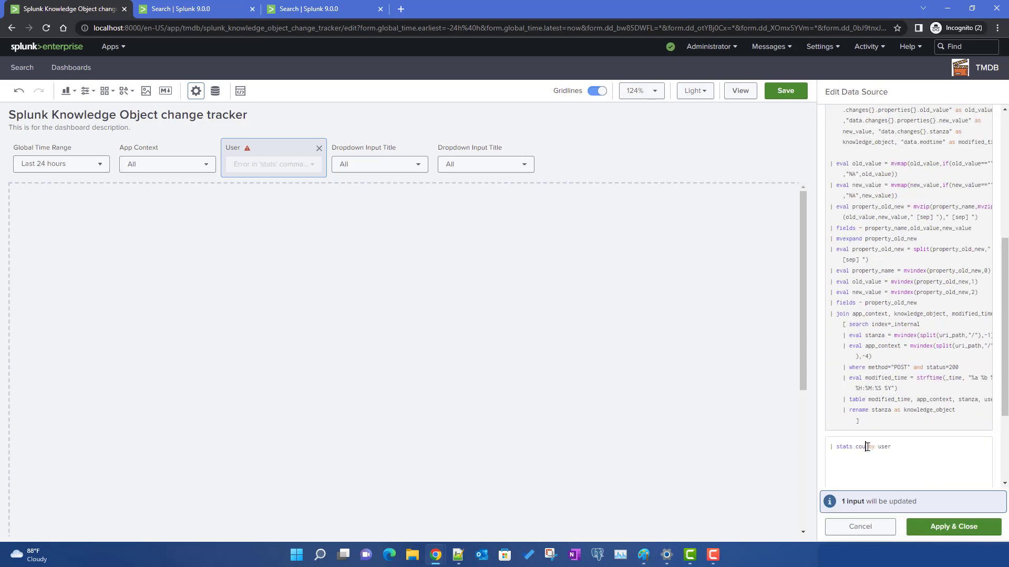
pyautogui.click(940, 527)
pyautogui.click(309, 166)
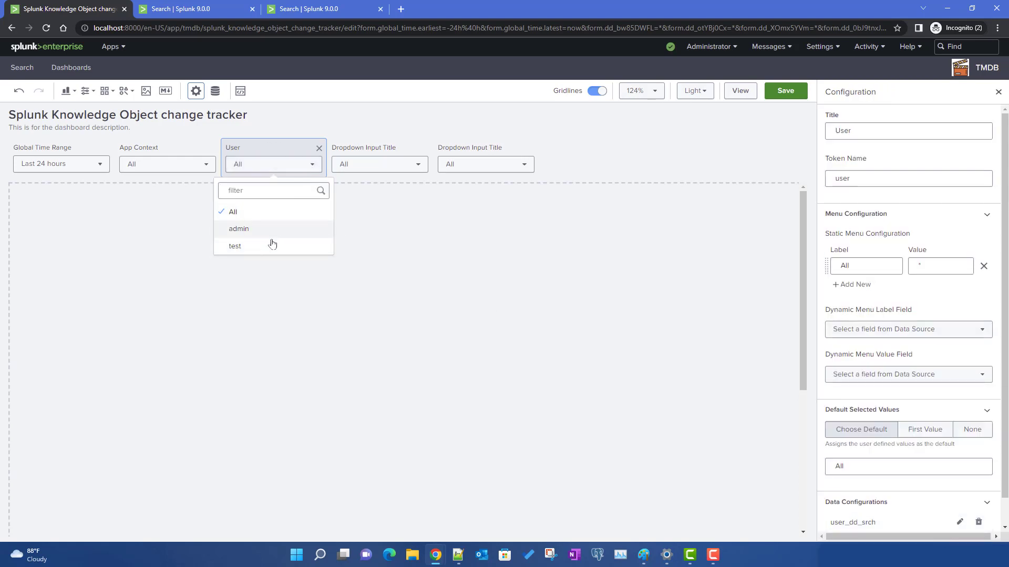
# Step: Title the third dropdown Knowledge Object with token name ko, and remove its static options Item 1 and Item 2
pyautogui.click(378, 148)
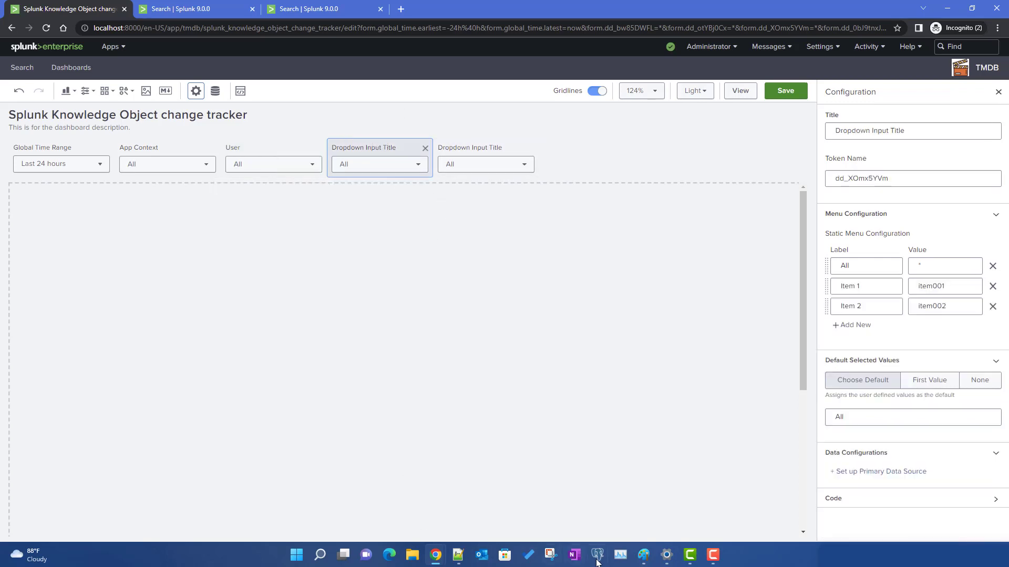
pyautogui.click(643, 556)
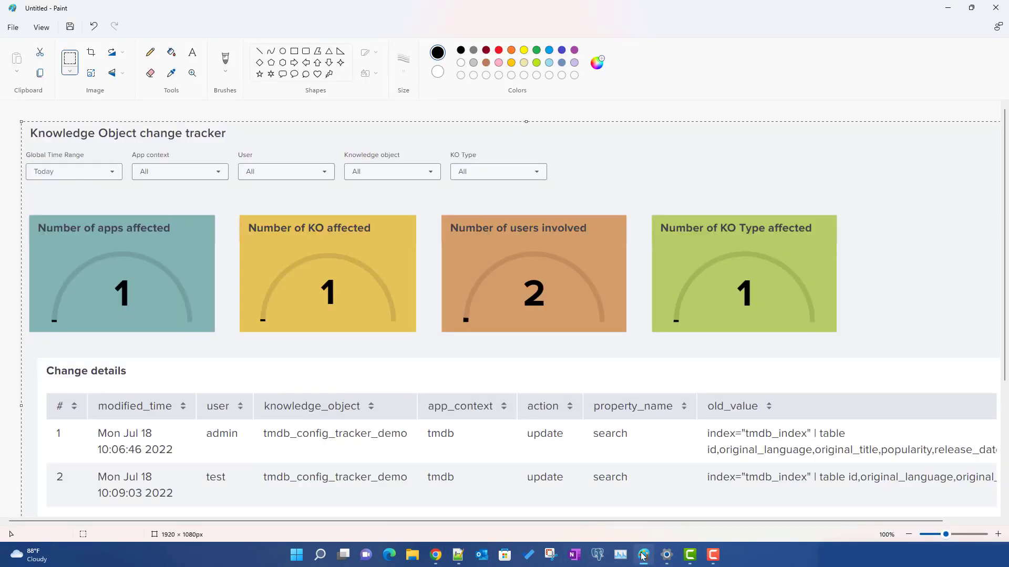
pyautogui.click(643, 556)
pyautogui.doubleClick(907, 132)
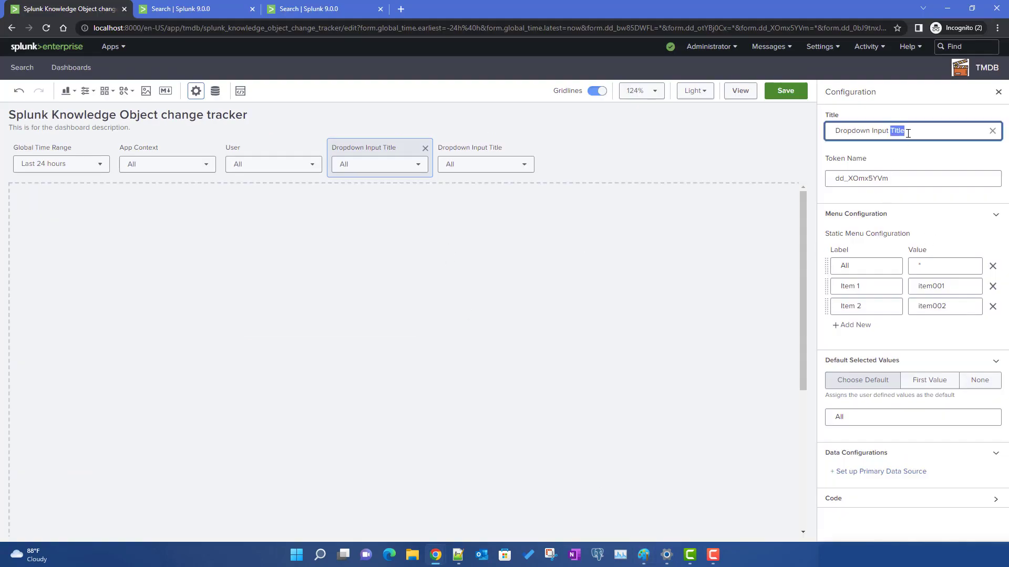
pyautogui.tripleClick(907, 133)
pyautogui.write('Knowledge')
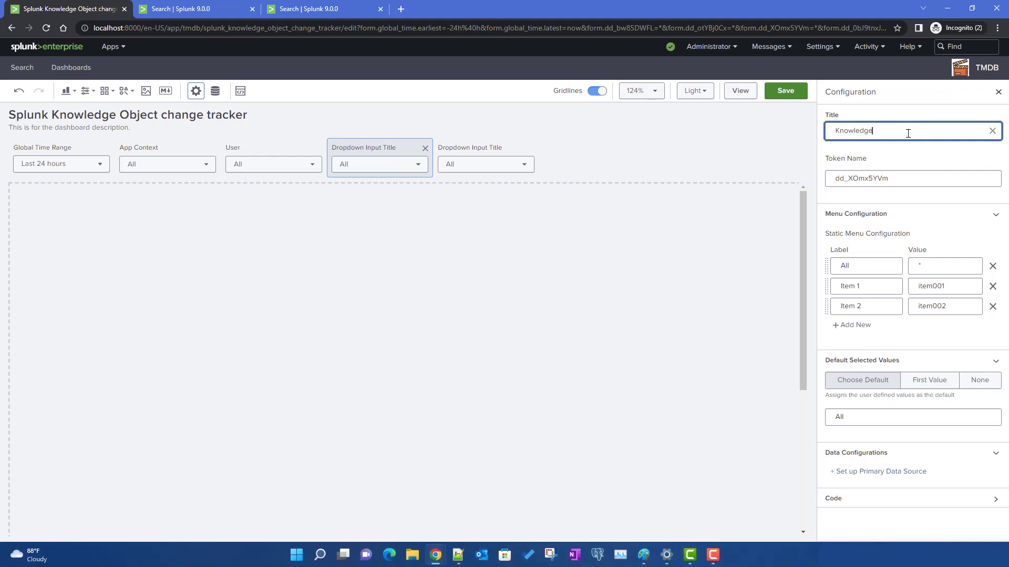
pyautogui.write(' Object')
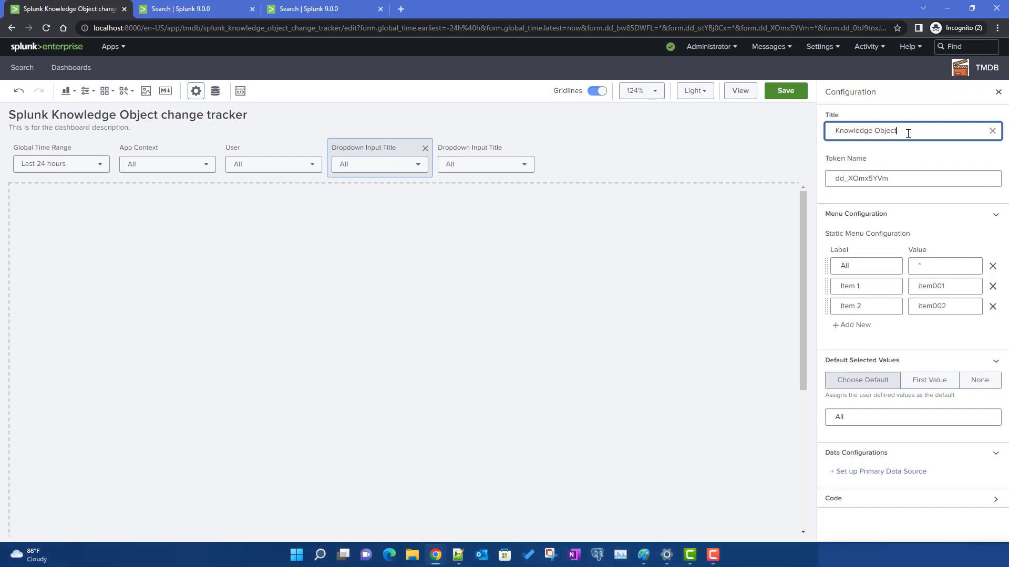
pyautogui.doubleClick(853, 179)
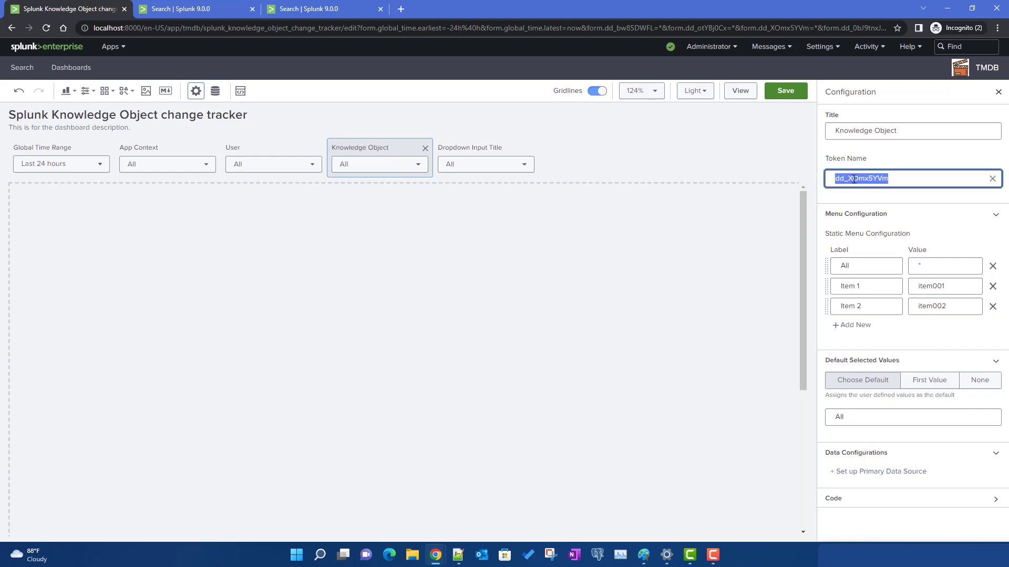
pyautogui.write('ko')
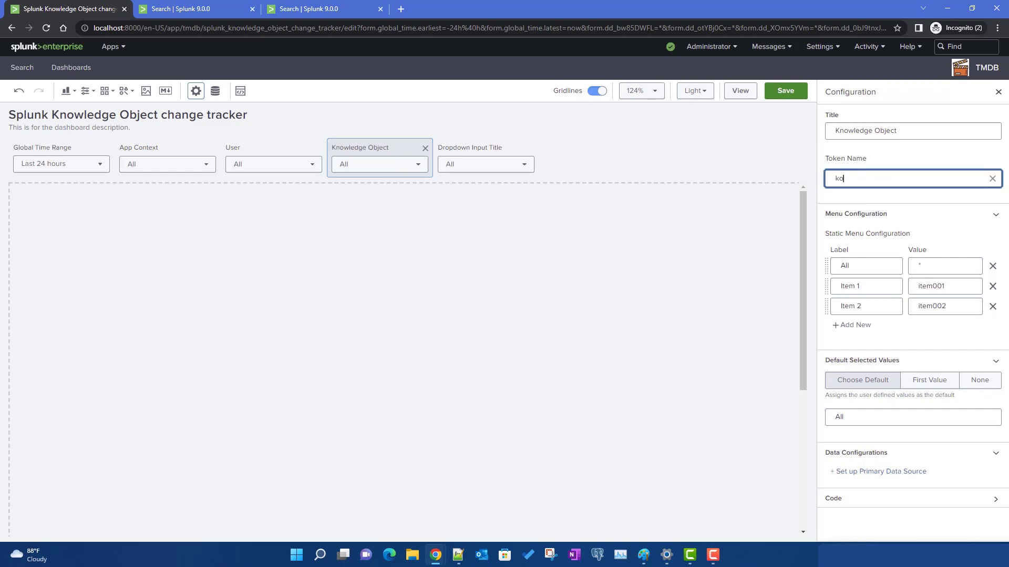
pyautogui.click(989, 307)
pyautogui.click(992, 286)
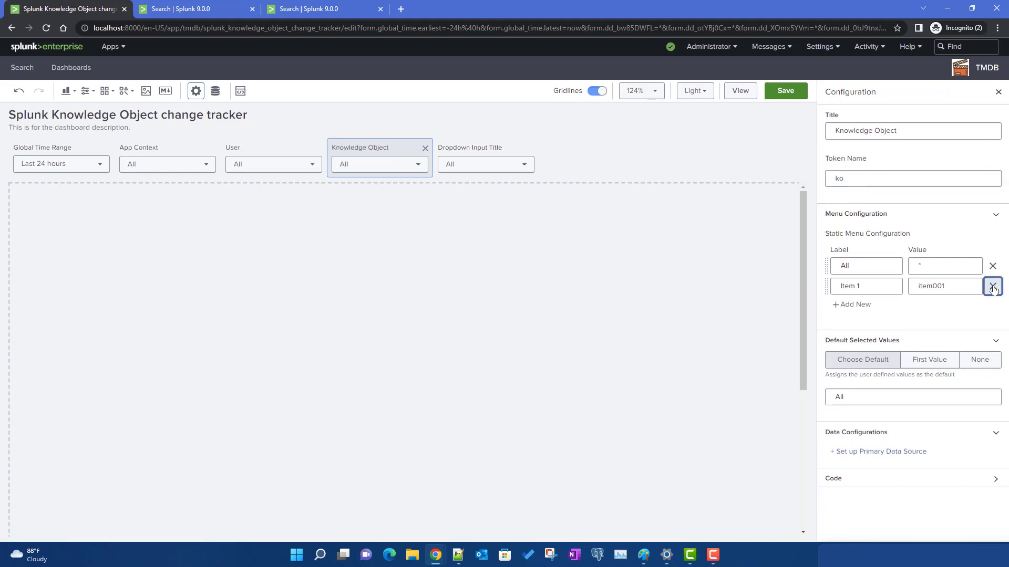
# Step: Start a chain search for the Knowledge Object dropdown named ko_dd_srch, with base_search as its parent search
pyautogui.click(881, 432)
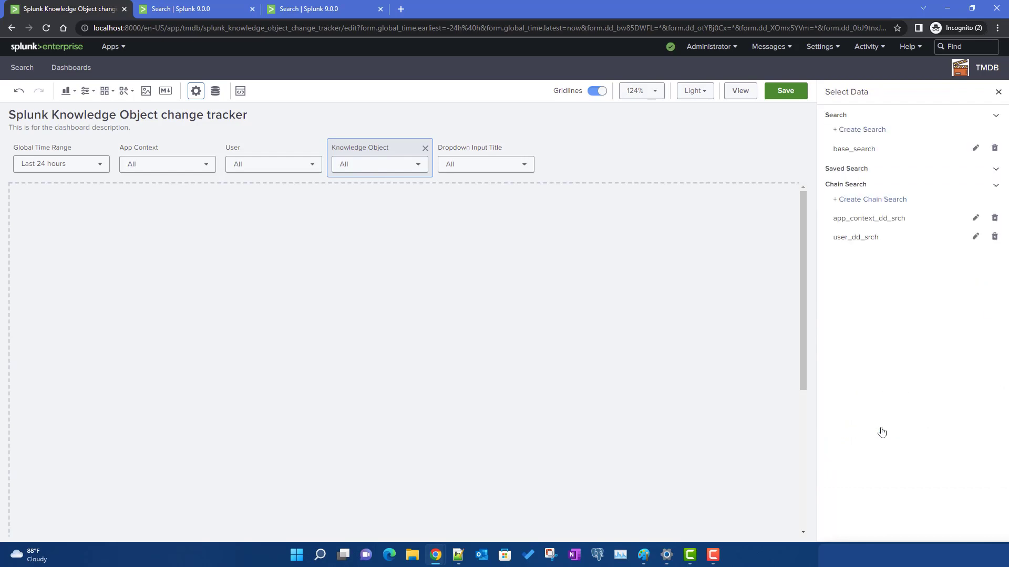
pyautogui.click(877, 200)
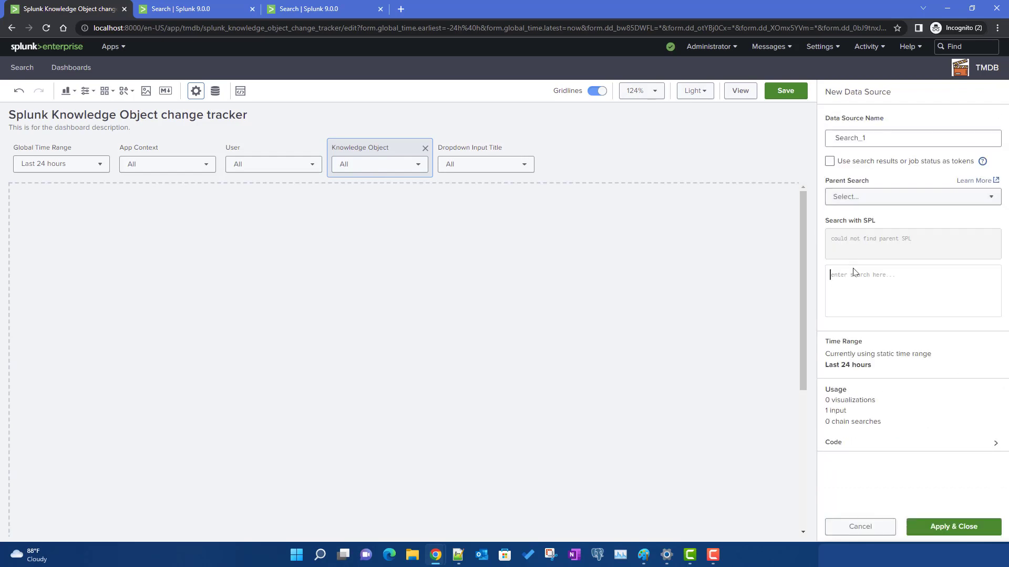
pyautogui.doubleClick(884, 139)
pyautogui.write('ko_d')
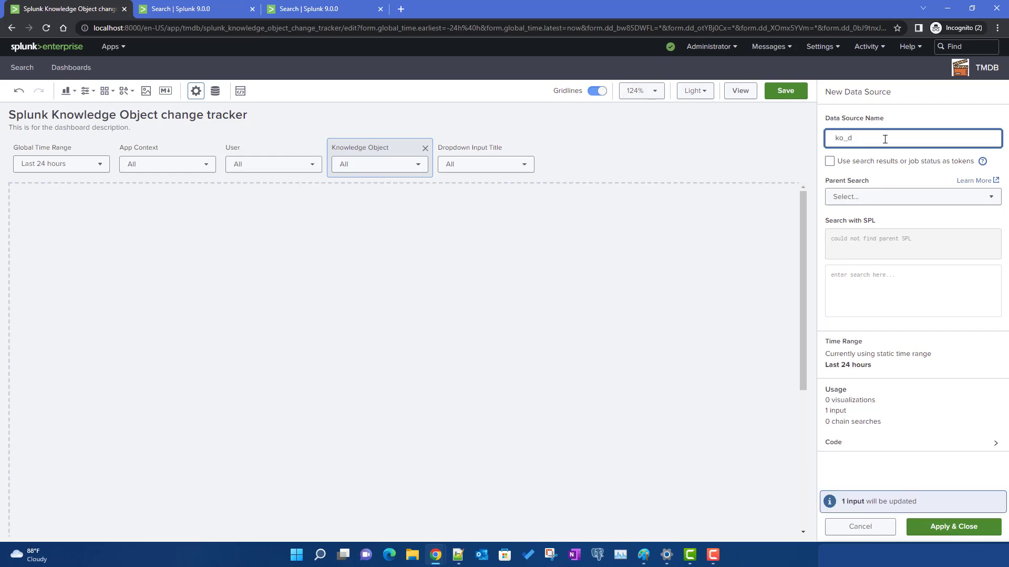
pyautogui.write('d_srch')
pyautogui.click(858, 197)
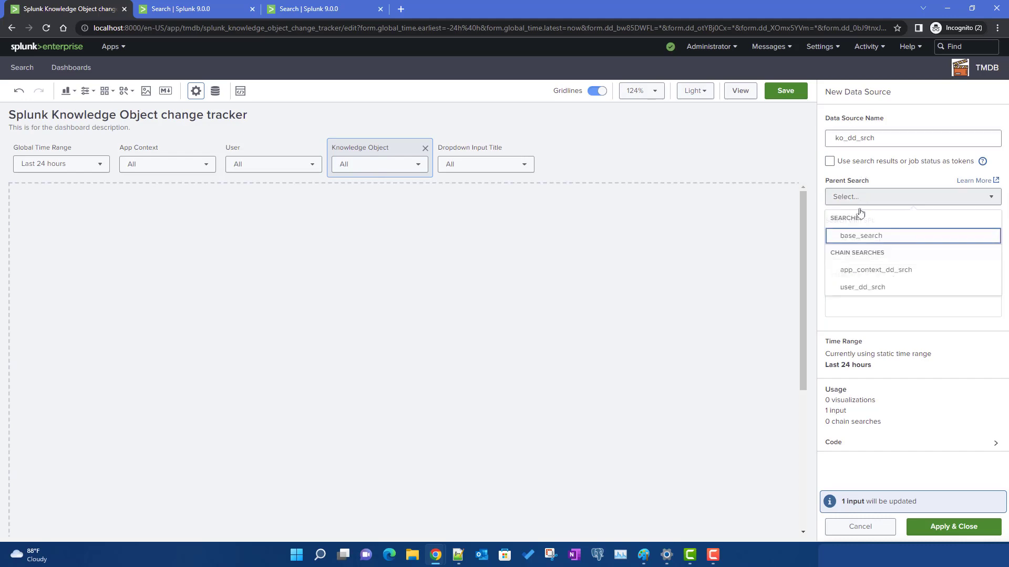
pyautogui.click(859, 237)
# Step: Enter "| stats count by knowledge_object" as the chain search query, apply it, and check the Knowledge Object dropdown's options
pyautogui.scroll(-5, 891, 344)
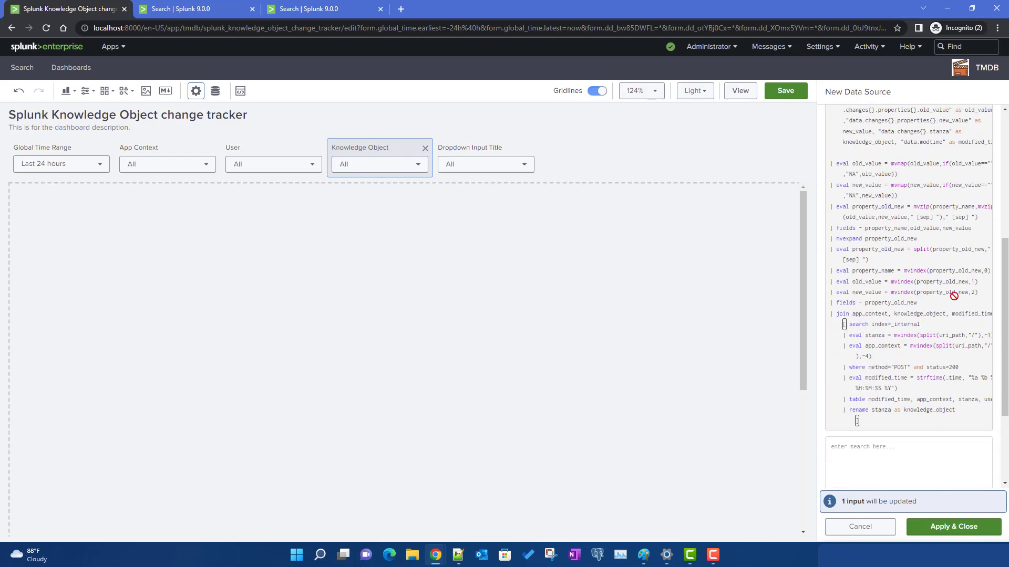
pyautogui.doubleClick(932, 410)
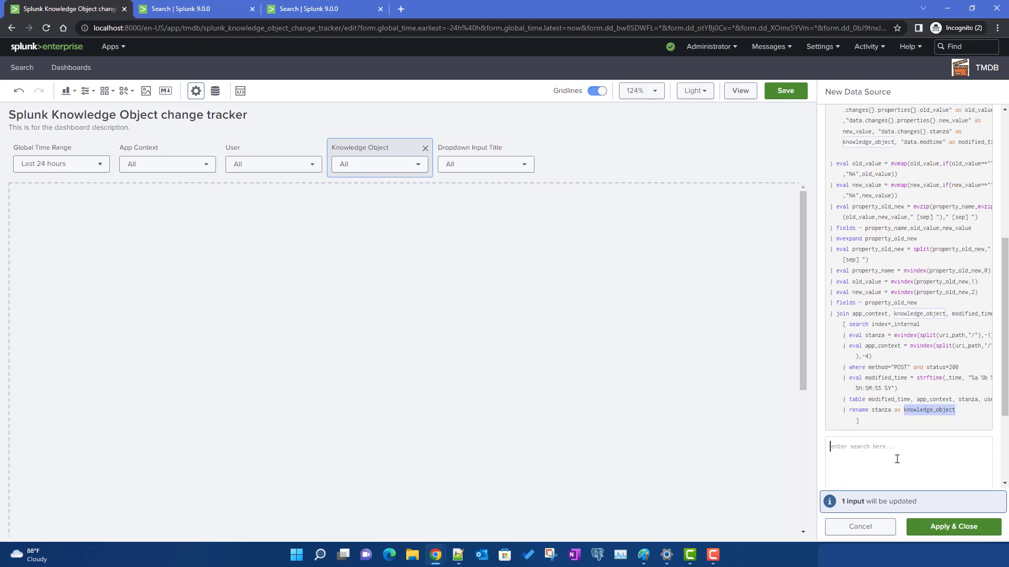
pyautogui.write('| stats count by knowledge_object')
pyautogui.click(954, 535)
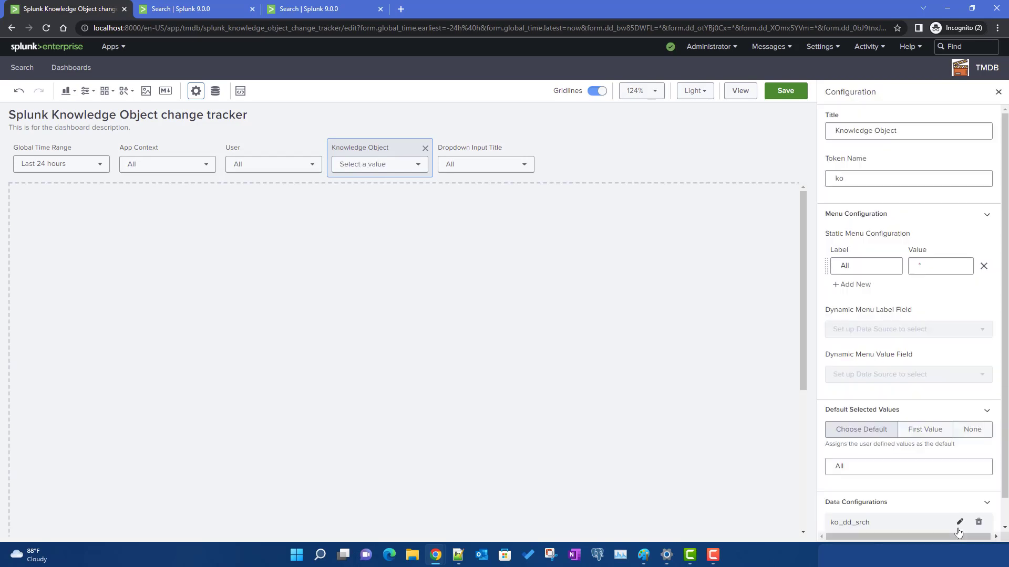
pyautogui.click(380, 170)
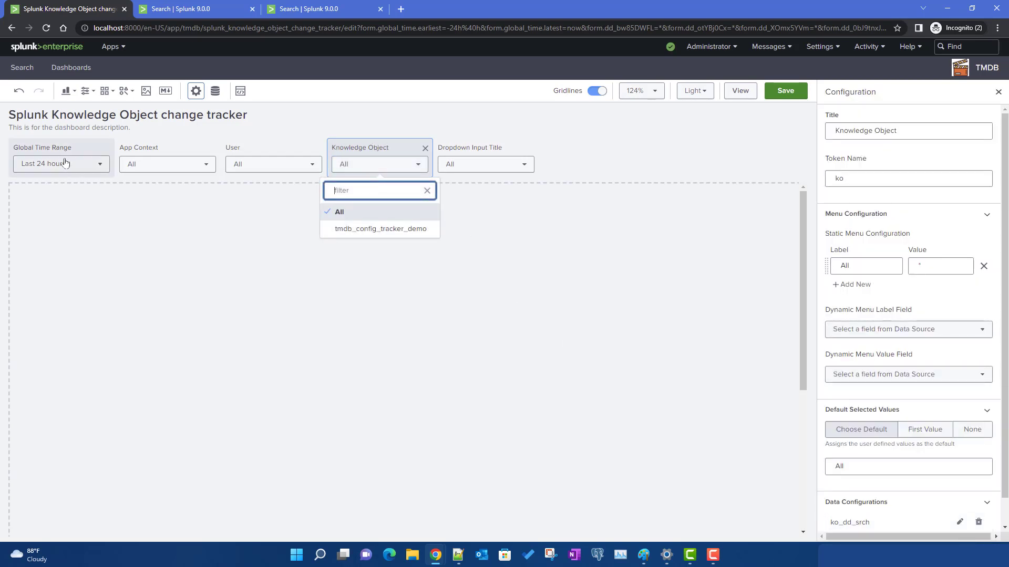
pyautogui.click(598, 154)
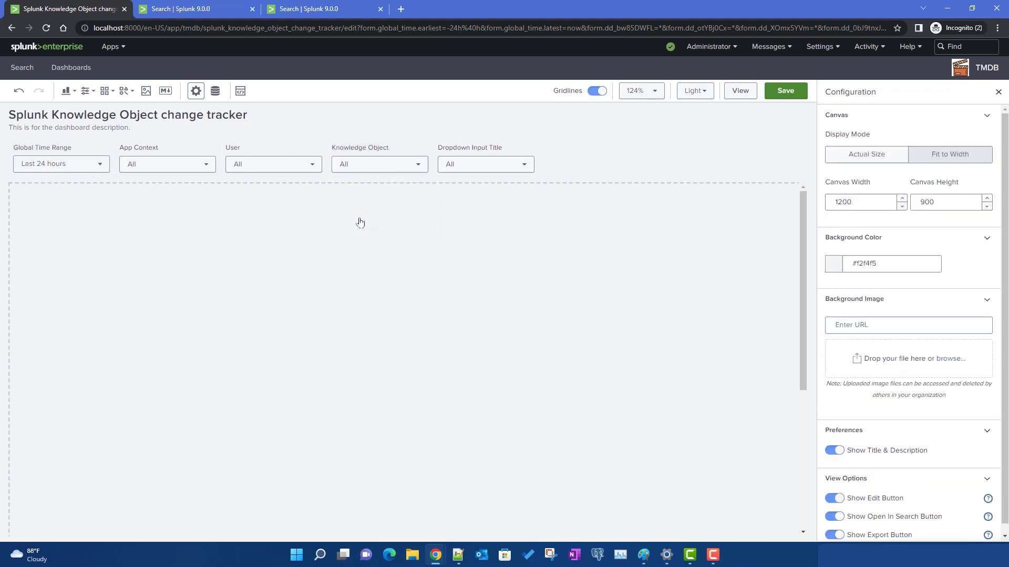
# Step: Title the fourth dropdown KO Type with token name ko_type, and remove its static options Item 1 and Item 2
pyautogui.click(488, 146)
pyautogui.tripleClick(917, 124)
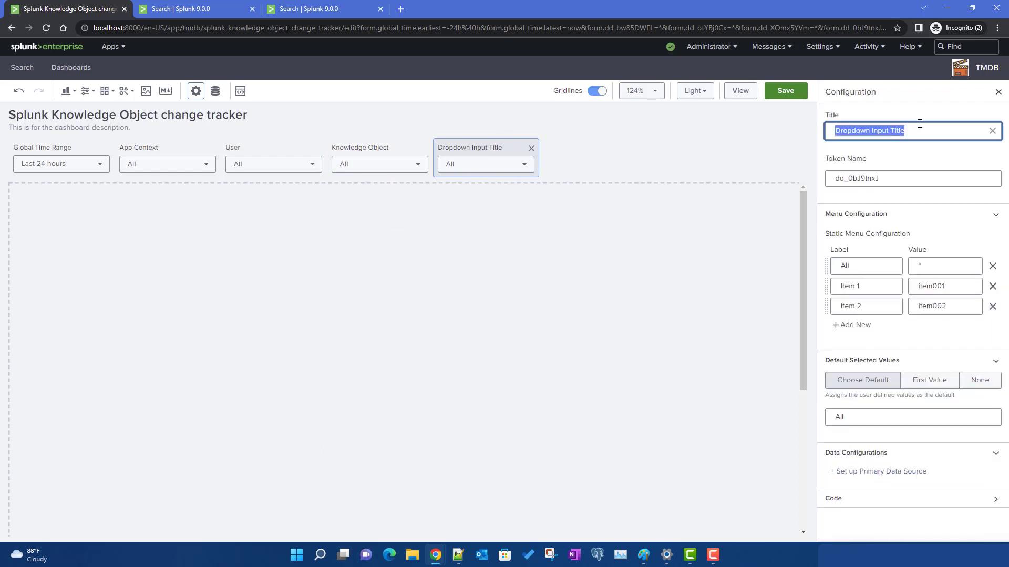
pyautogui.write('Ko')
pyautogui.write('O Type')
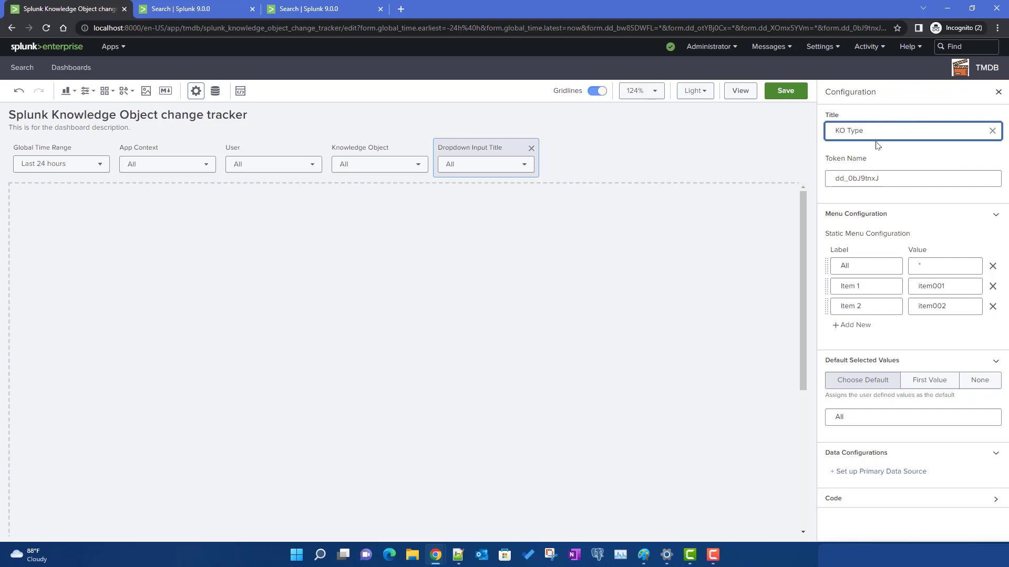
pyautogui.tripleClick(893, 179)
pyautogui.write('k')
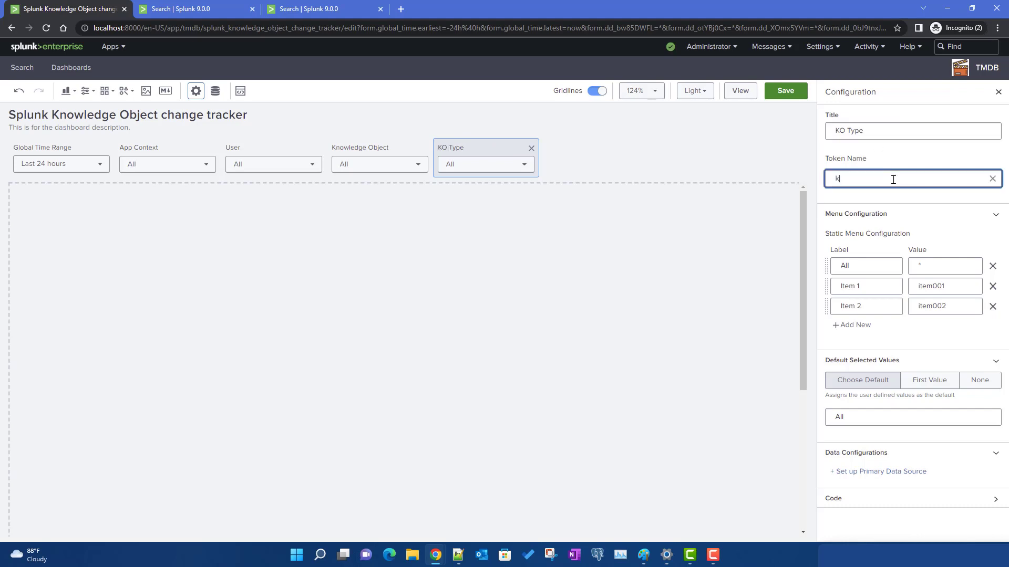
pyautogui.write('o_type')
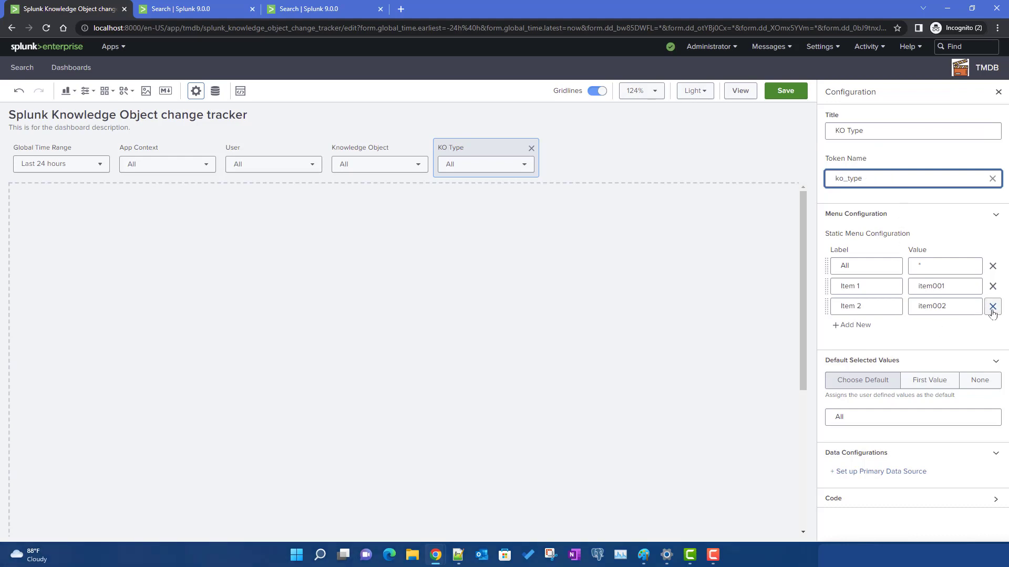
pyautogui.click(997, 289)
pyautogui.click(992, 286)
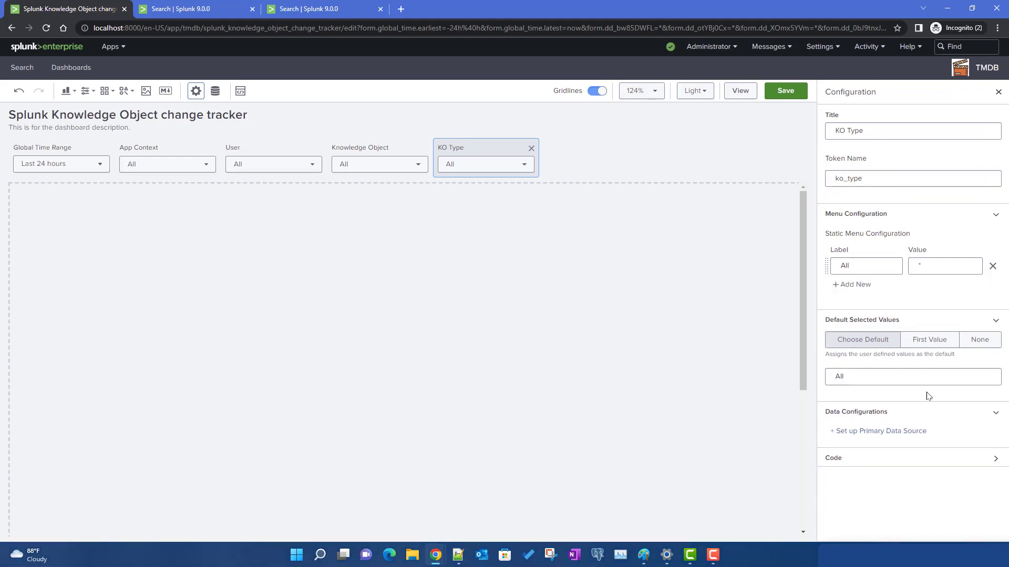
# Step: Start a chain search for the KO Type dropdown named ko_type_dd_srch, with base_search as its parent search
pyautogui.click(889, 432)
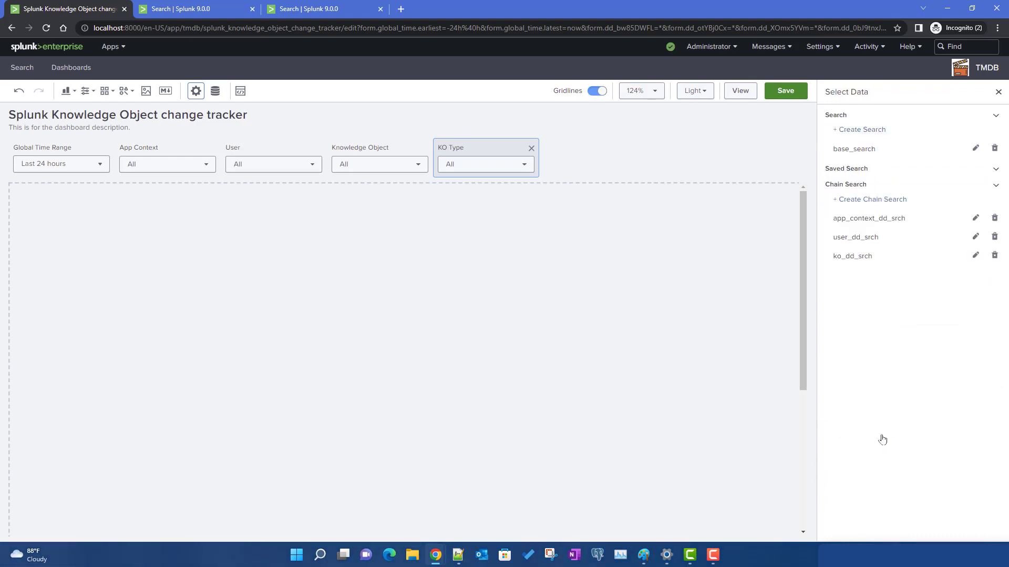
pyautogui.click(862, 202)
pyautogui.doubleClick(875, 135)
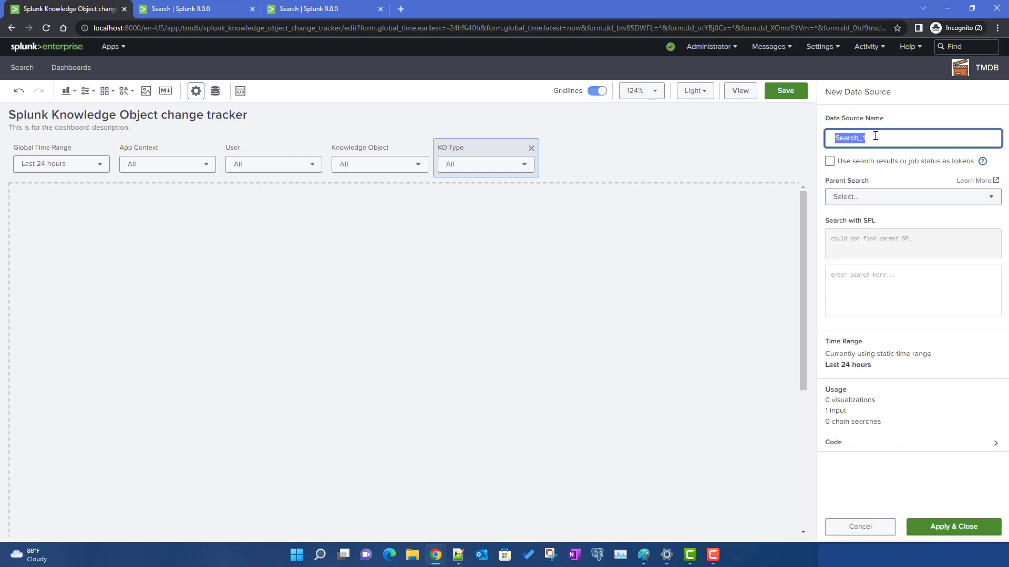
pyautogui.write('ko_type_dd_sr')
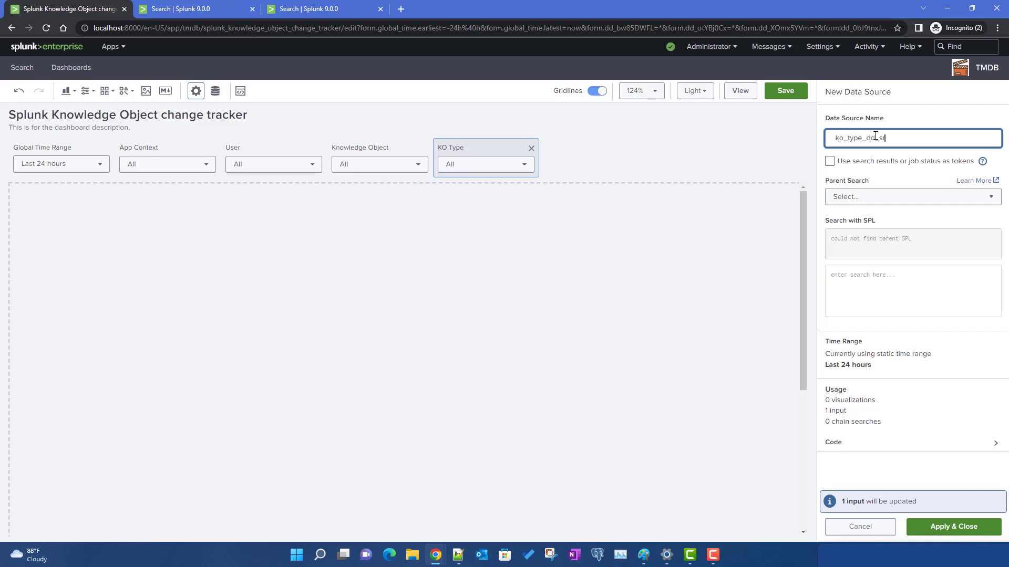
pyautogui.write('ch')
pyautogui.click(862, 196)
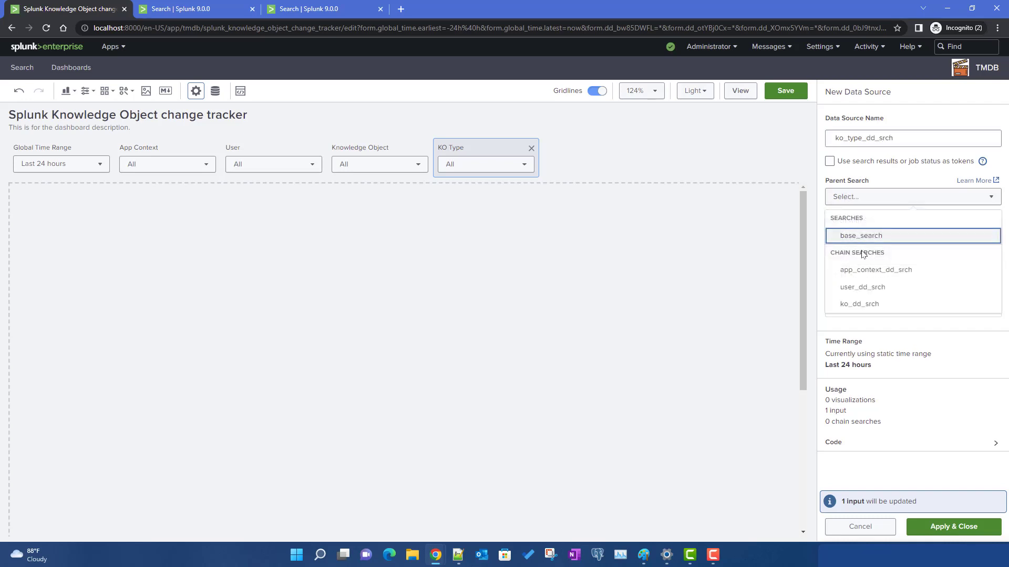
pyautogui.click(855, 234)
# Step: Enter "| stats count by ko_type" as the chain search query for the KO Type dropdown and apply it
pyautogui.scroll(-5, 897, 325)
pyautogui.click(900, 445)
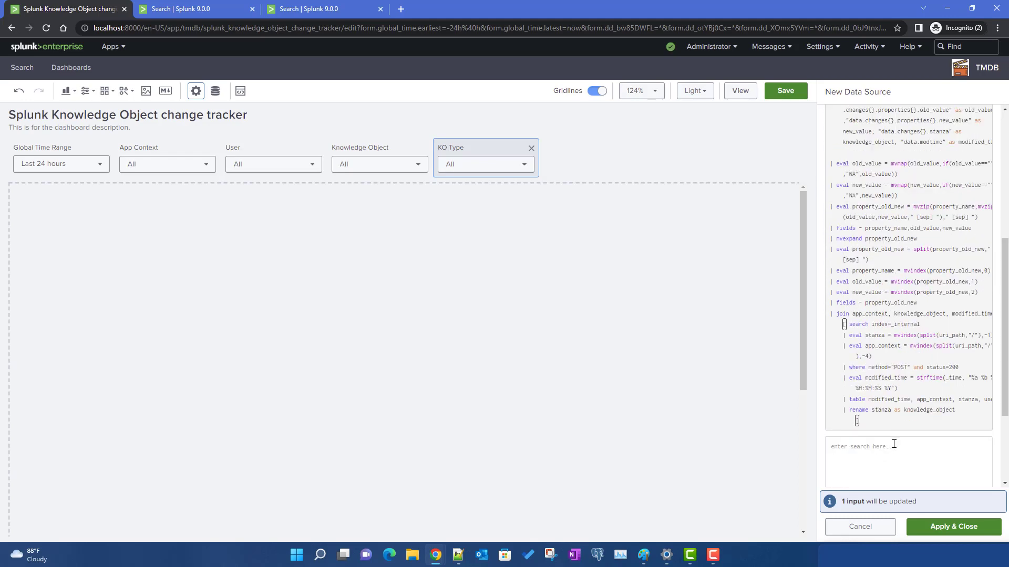
pyautogui.write('| stats count by')
pyautogui.scroll(2, 906, 320)
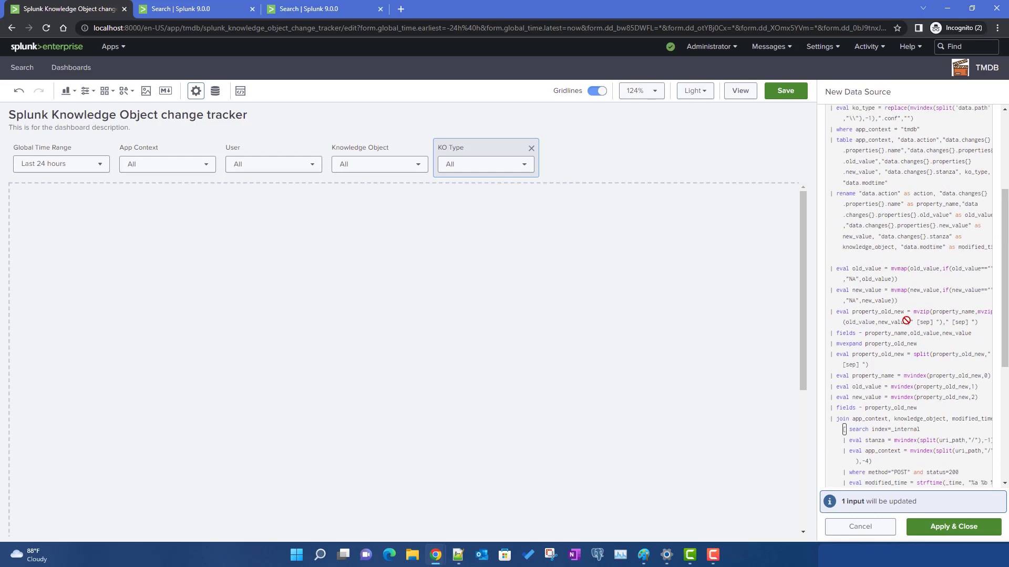
pyautogui.scroll(1, 906, 320)
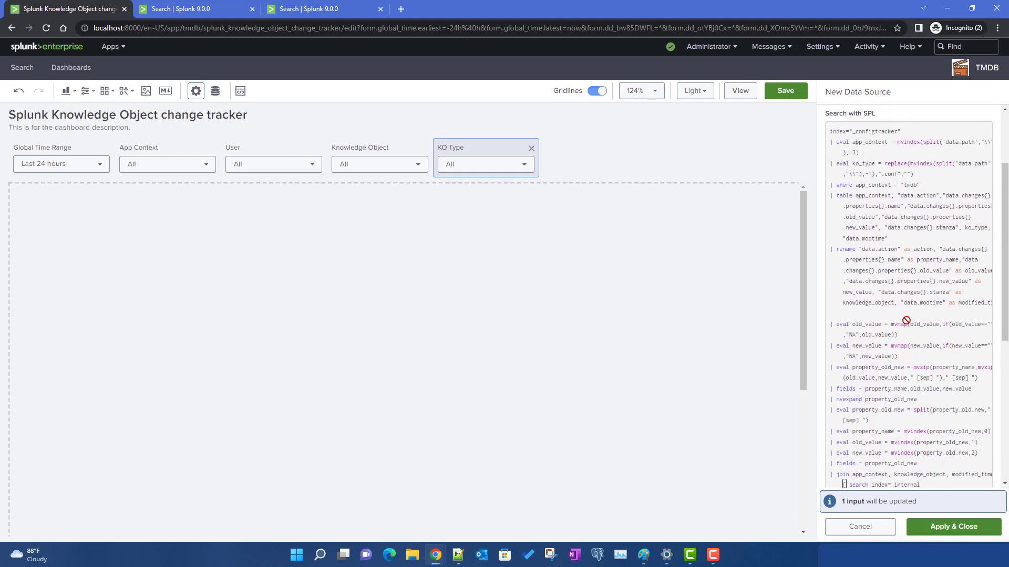
pyautogui.doubleClick(976, 228)
pyautogui.hotkey('ctrl', 'c')
pyautogui.scroll(-5, 935, 316)
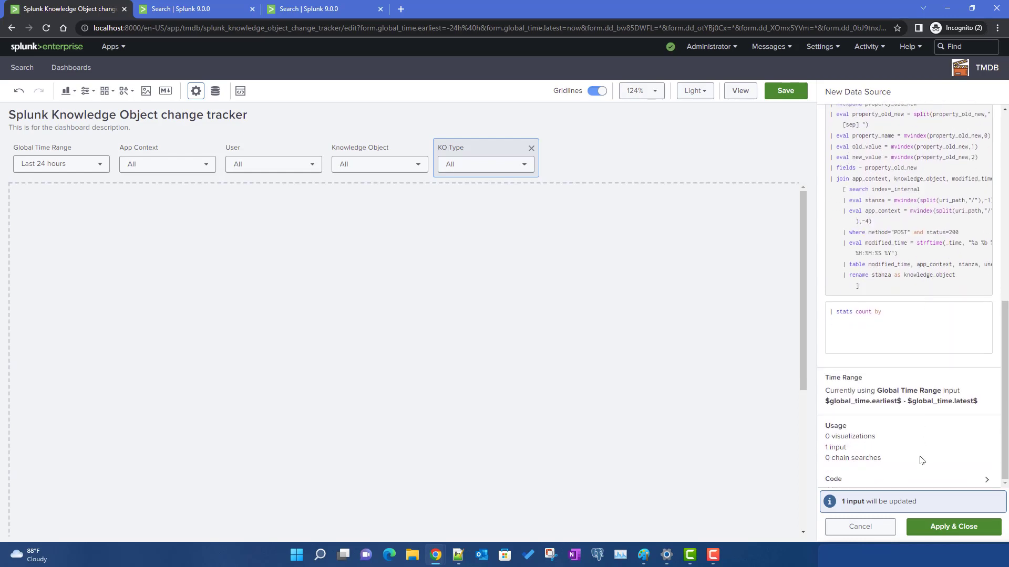
pyautogui.hotkey('ctrl', 'v')
pyautogui.click(953, 527)
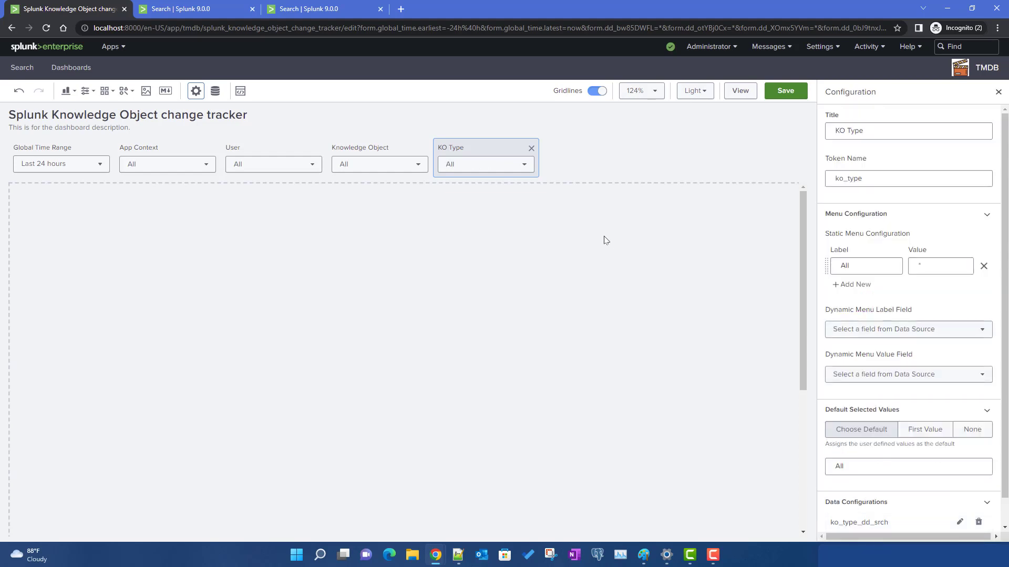
# Step: Check the KO Type dropdown's options and save the dashboard
pyautogui.click(524, 165)
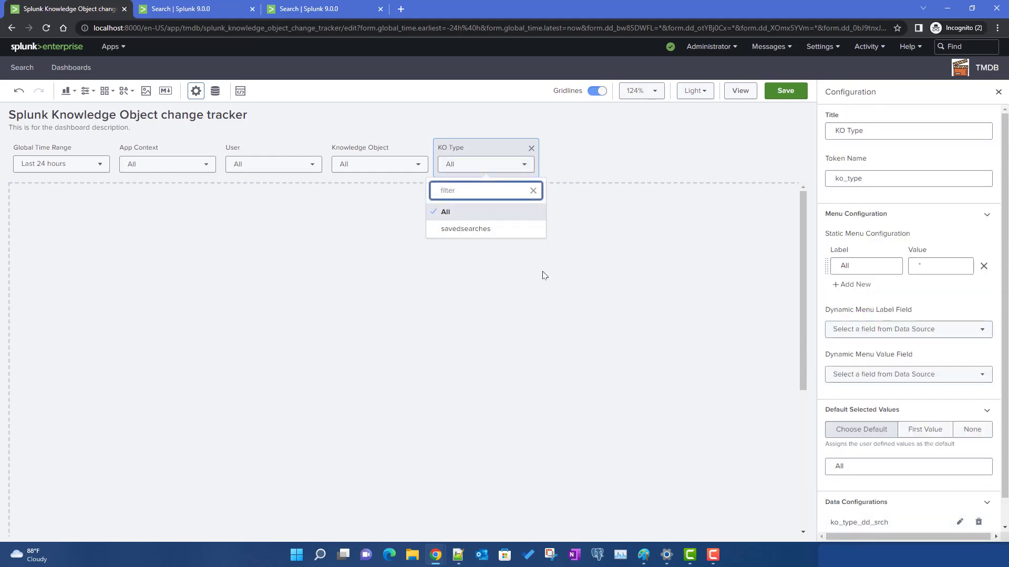
pyautogui.click(585, 160)
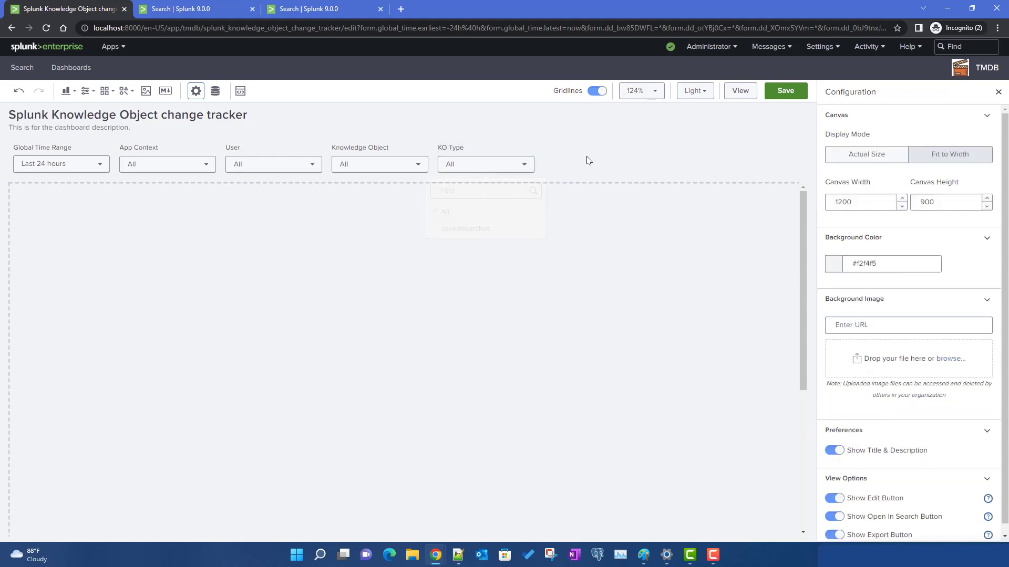
pyautogui.click(786, 90)
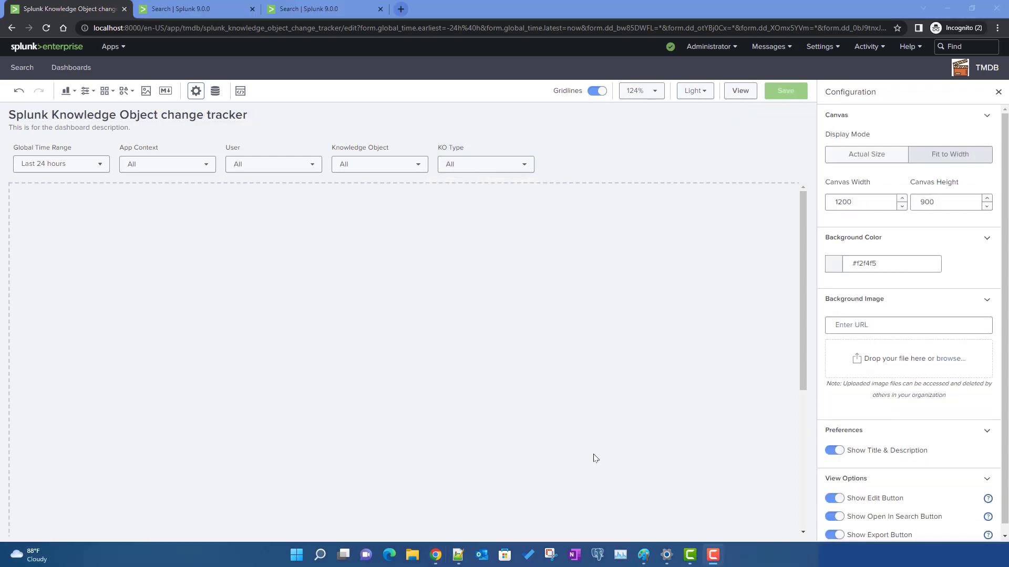
# Step: Consult the dashboard mock-up in Paint, return to the Splunk dashboard and add a Single Value Radial visualization
pyautogui.click(645, 555)
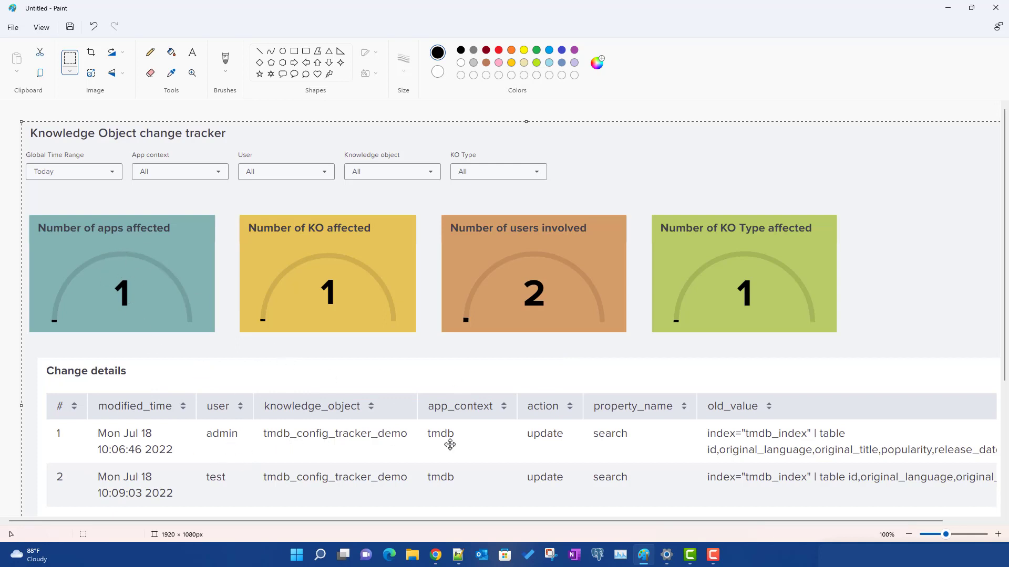
pyautogui.moveTo(435, 557)
pyautogui.click(405, 528)
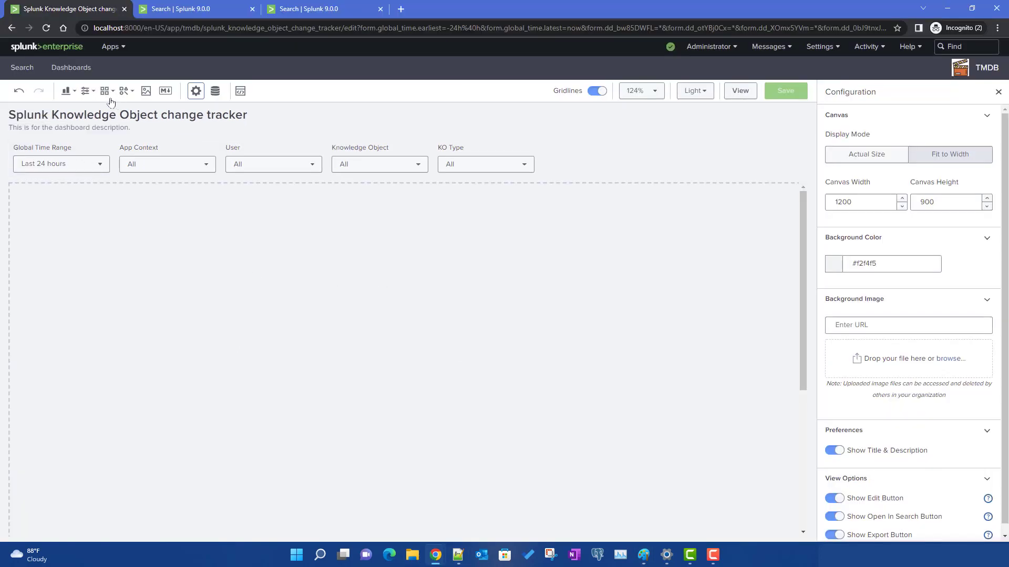
pyautogui.click(66, 91)
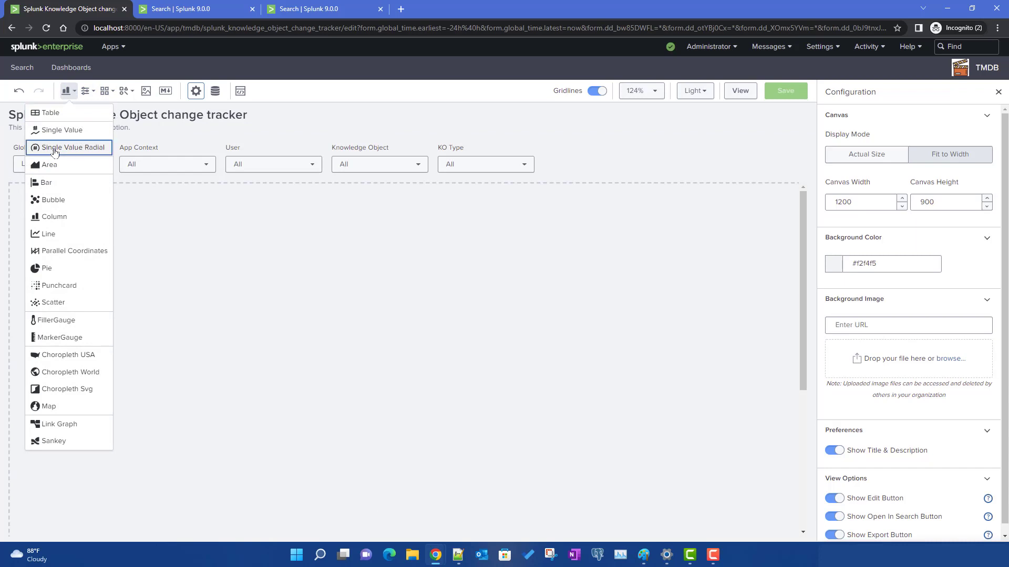
pyautogui.click(55, 152)
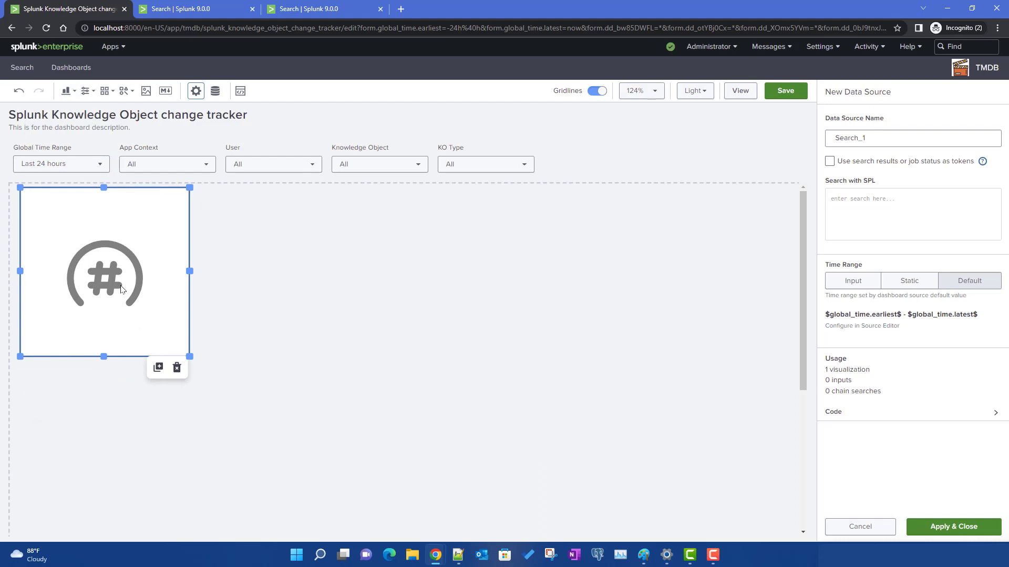
pyautogui.click(121, 289)
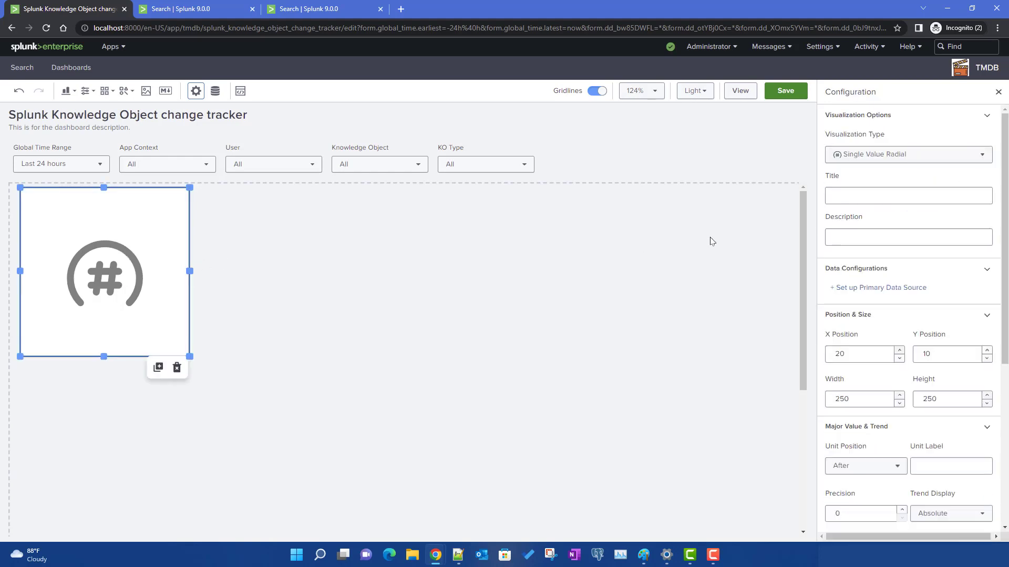
# Step: Title the radial visualization "Number of apps affected"
pyautogui.click(845, 195)
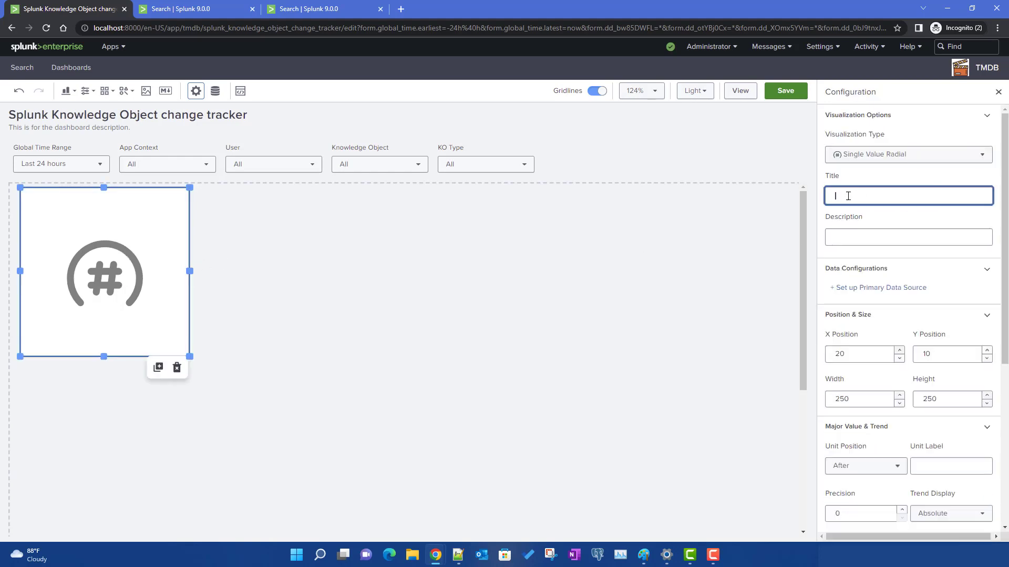
pyautogui.write('Nu')
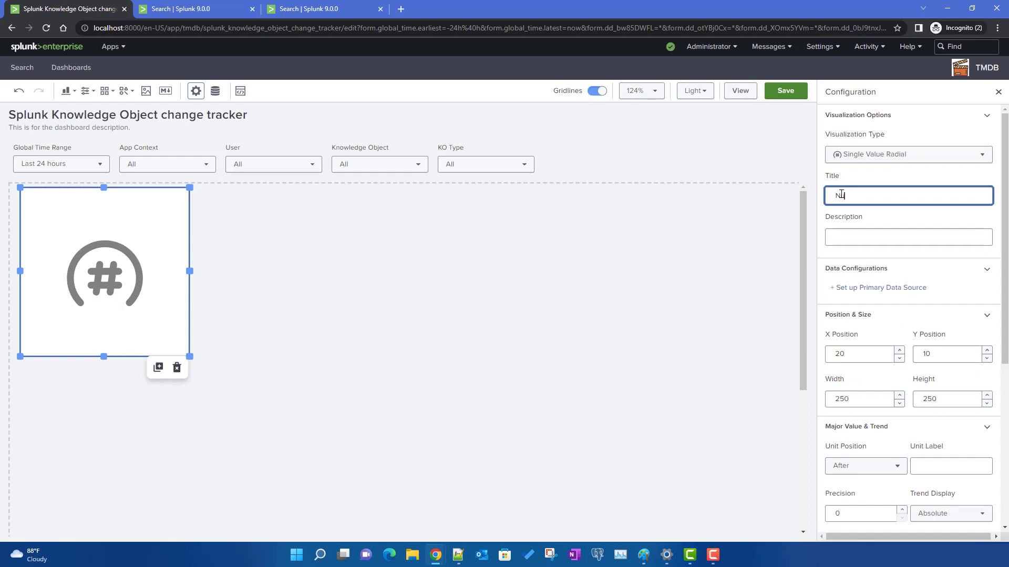
pyautogui.write('mber of')
pyautogui.hotkey('ctrl', 'a')
pyautogui.press('BackSpace')
pyautogui.write('N')
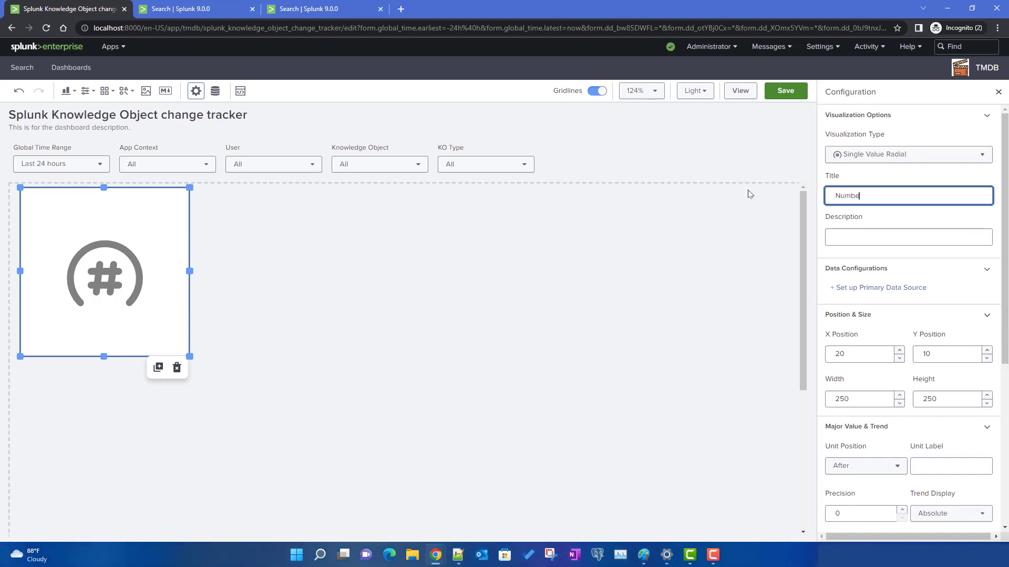
pyautogui.write('umber of apps affected')
# Step: Start a chain search for the radial visualization named number_of_apps_affected, with base_search as its parent search
pyautogui.click(876, 288)
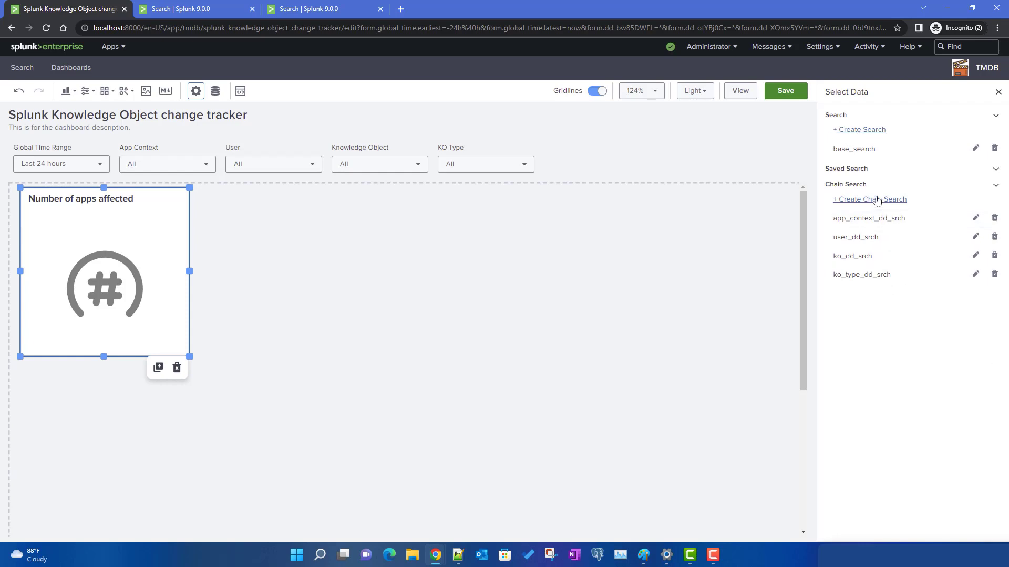
pyautogui.click(876, 201)
pyautogui.doubleClick(887, 140)
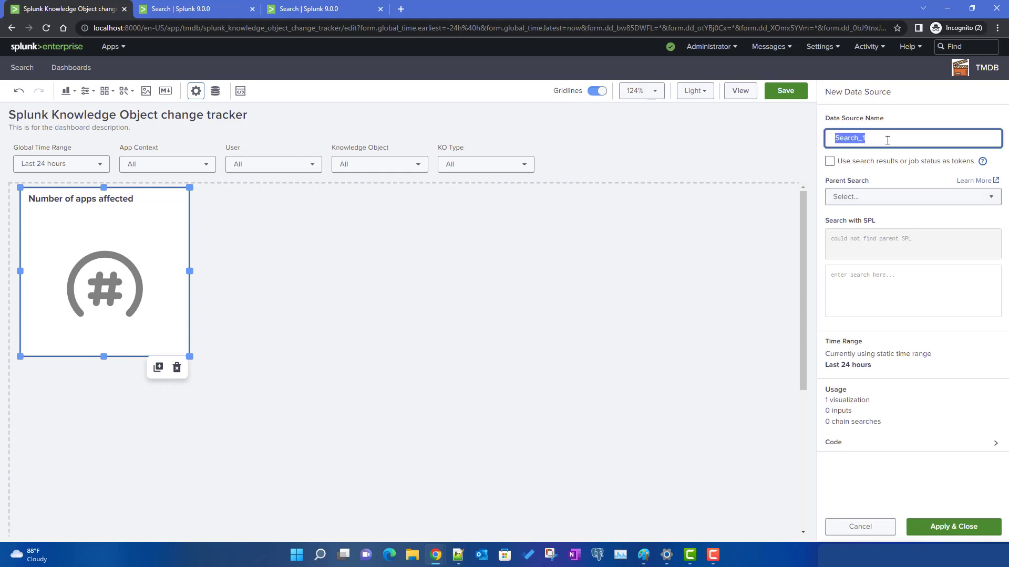
pyautogui.write('numb')
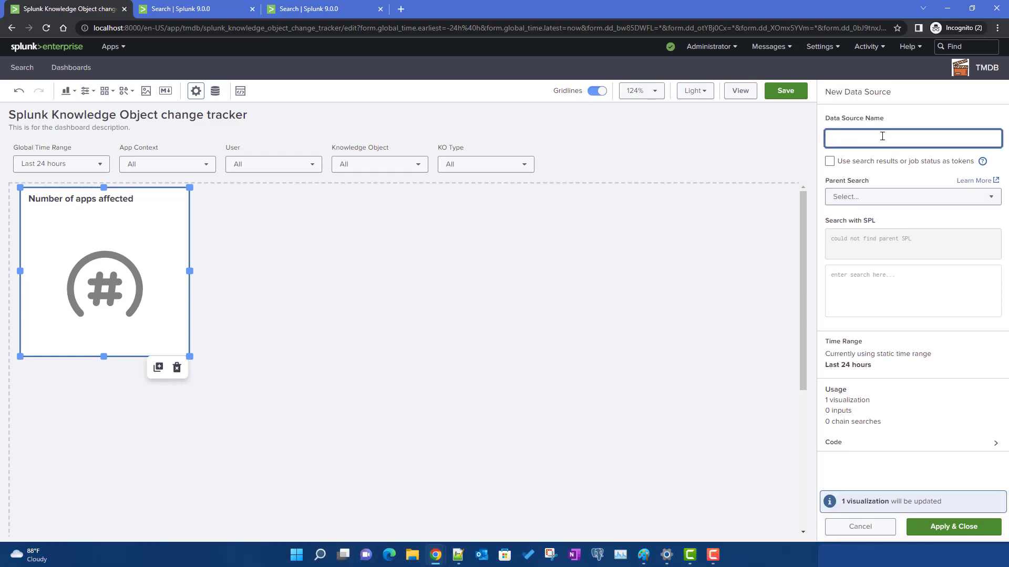
pyautogui.write('number_of_apps_affected')
pyautogui.click(849, 197)
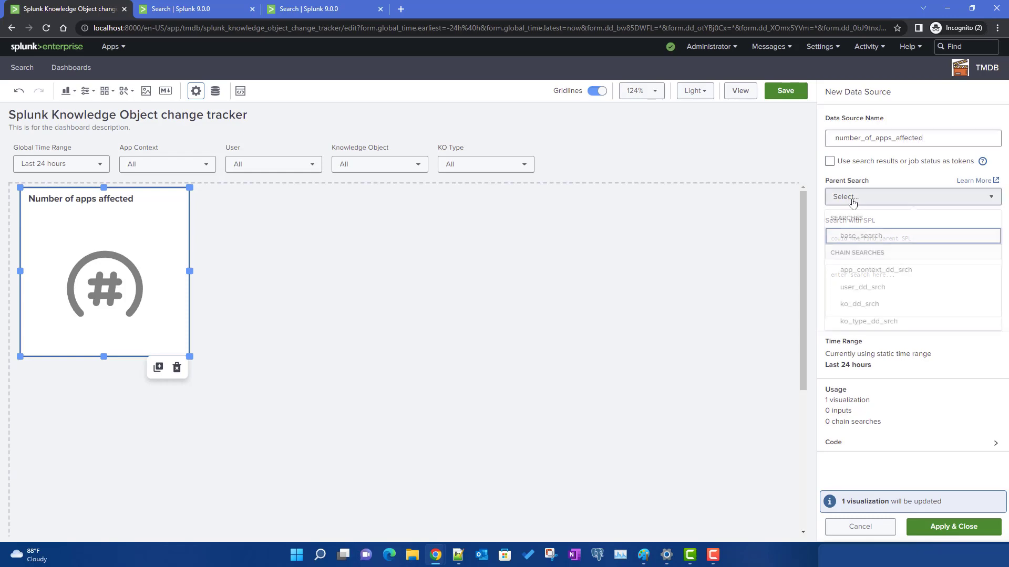
pyautogui.click(859, 237)
# Step: Enter "| stats dc(app_context)" as the chain search query, compare with the mock-up in Paint, and apply it
pyautogui.scroll(-10, 940, 394)
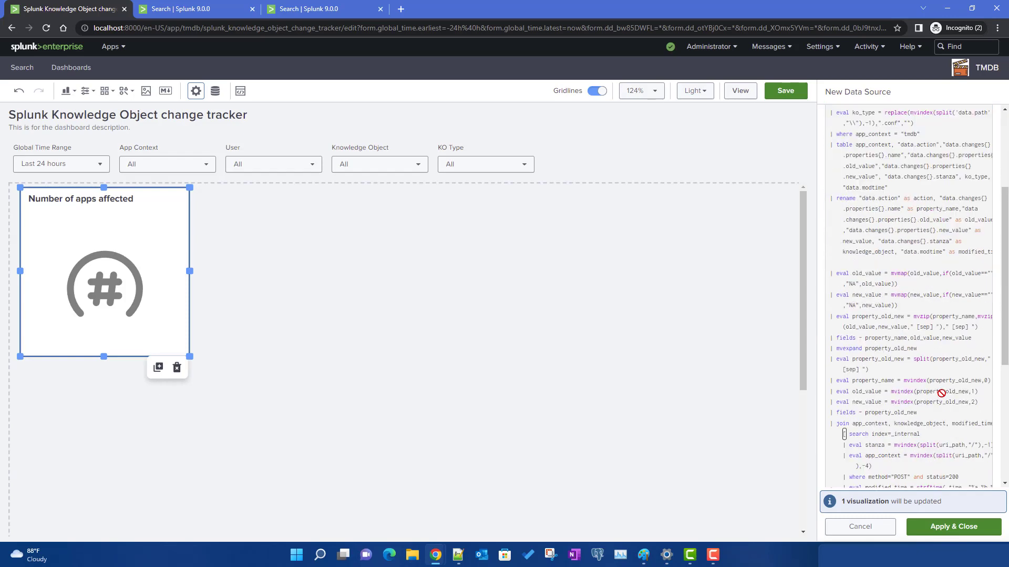
pyautogui.click(879, 322)
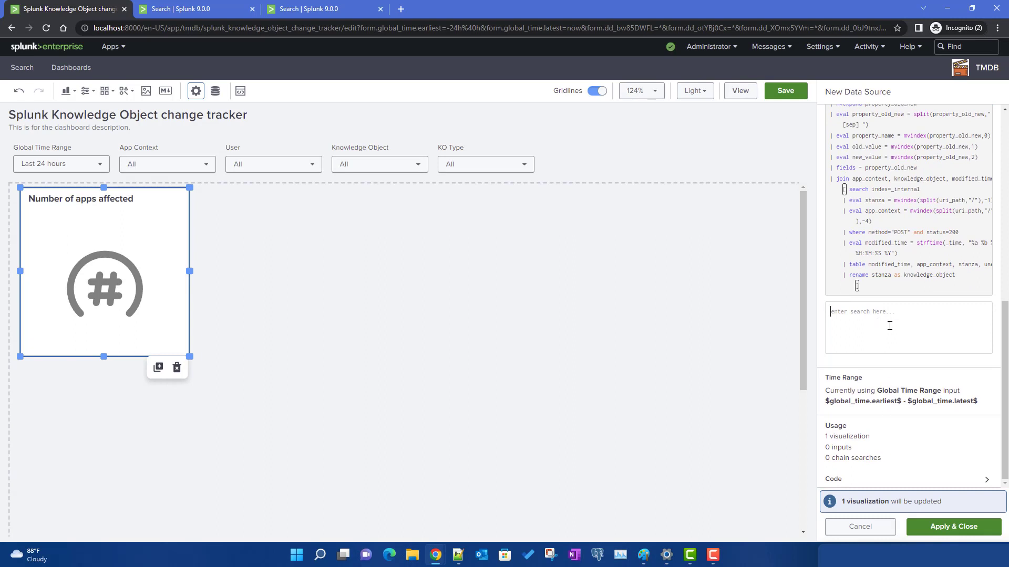
pyautogui.write('| stats dc(')
pyautogui.doubleClick(888, 212)
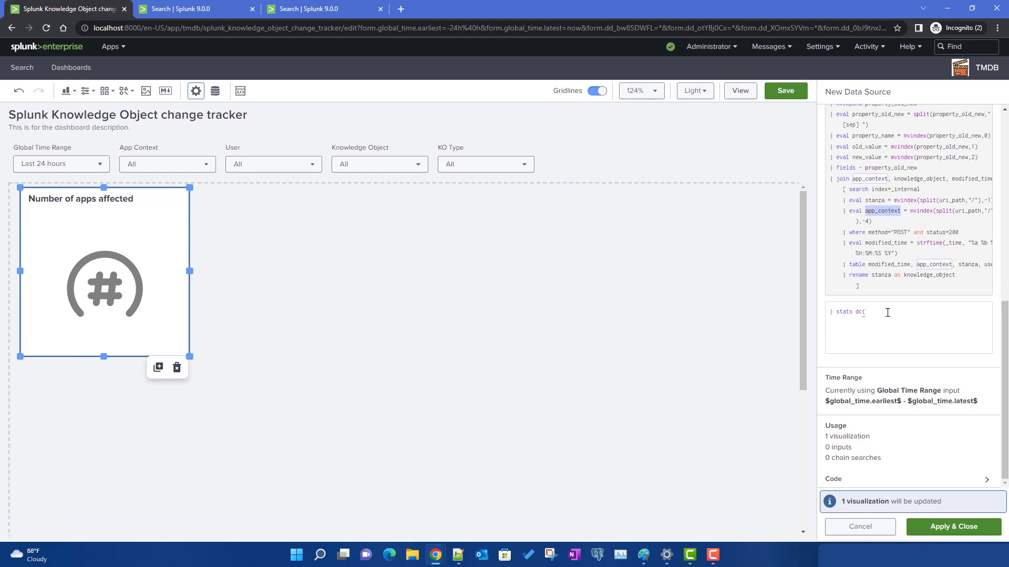
pyautogui.write('app_context')
pyautogui.write(')')
pyautogui.click(644, 555)
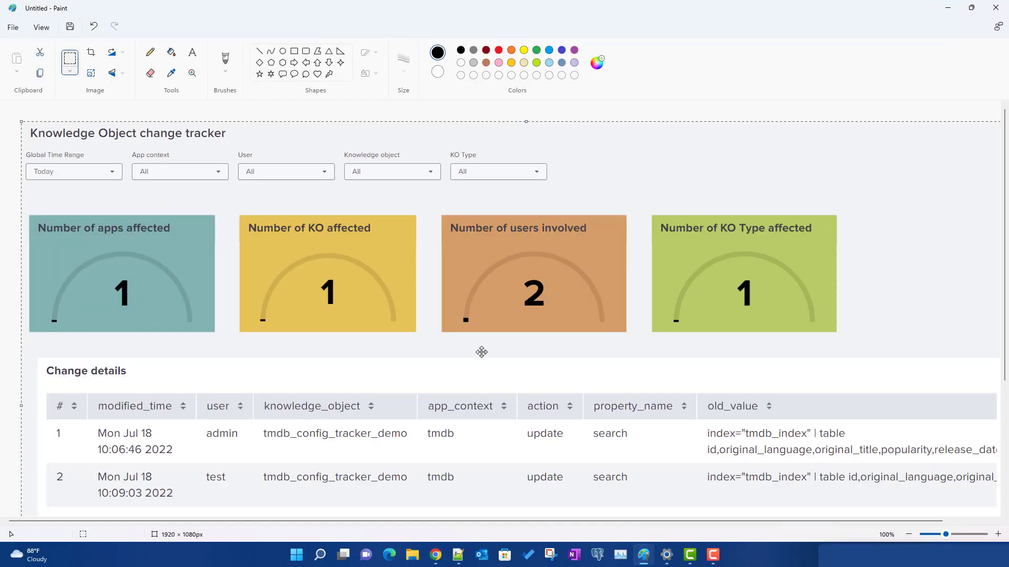
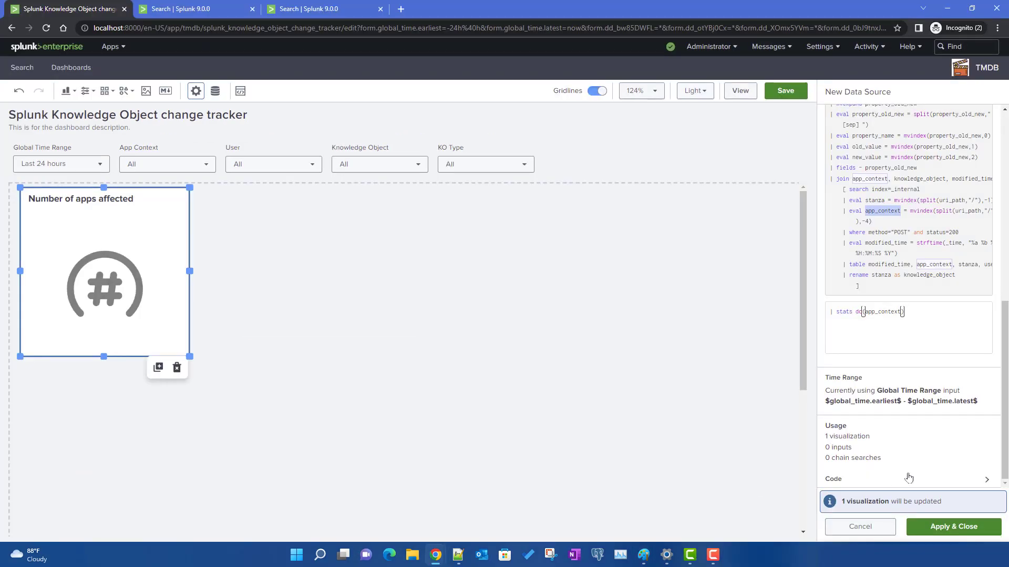
pyautogui.click(961, 528)
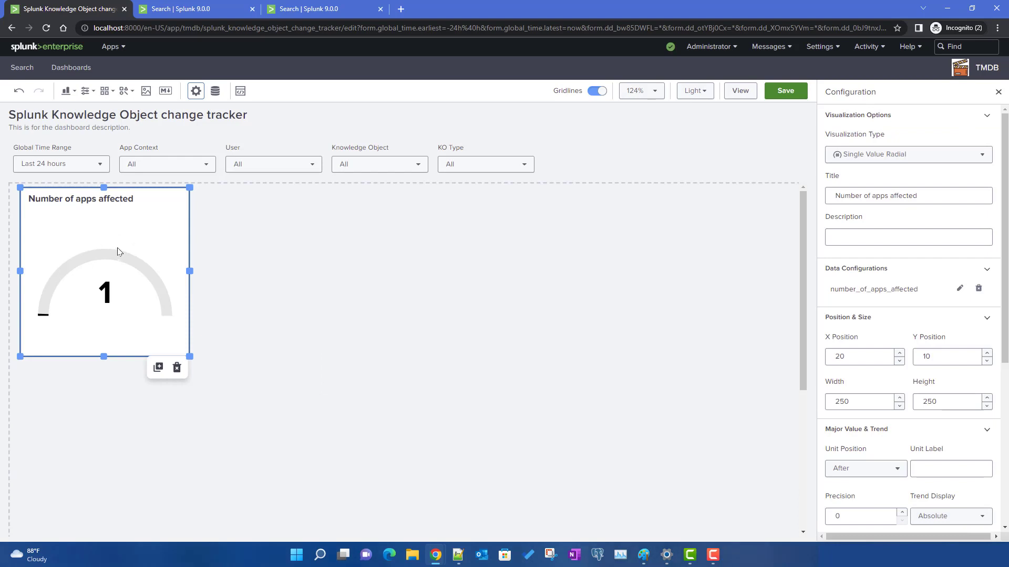
# Step: Set the static background of the Number of apps affected visualization to the muted green swatch in the third palette row
pyautogui.scroll(-5, 953, 436)
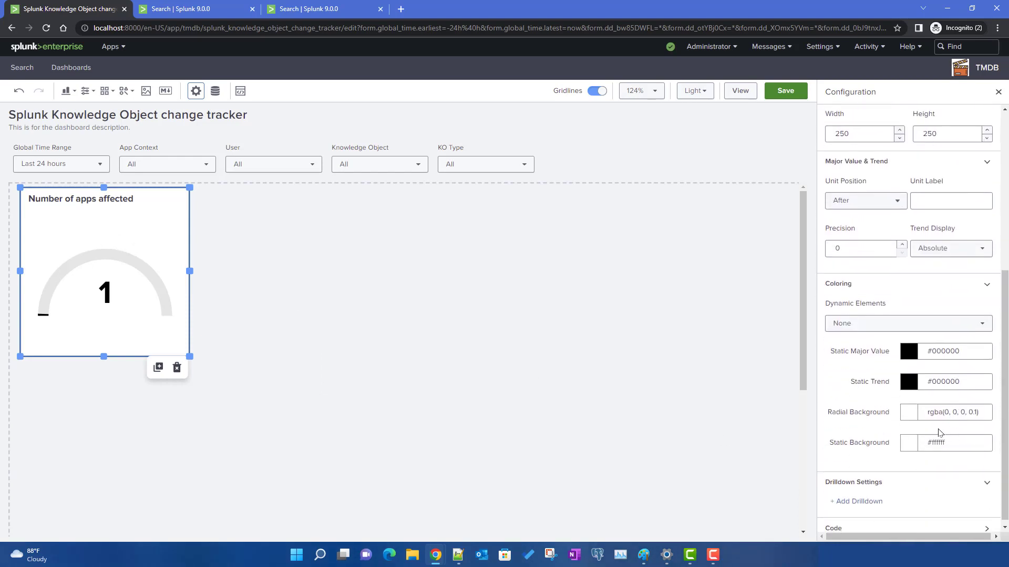
pyautogui.click(907, 444)
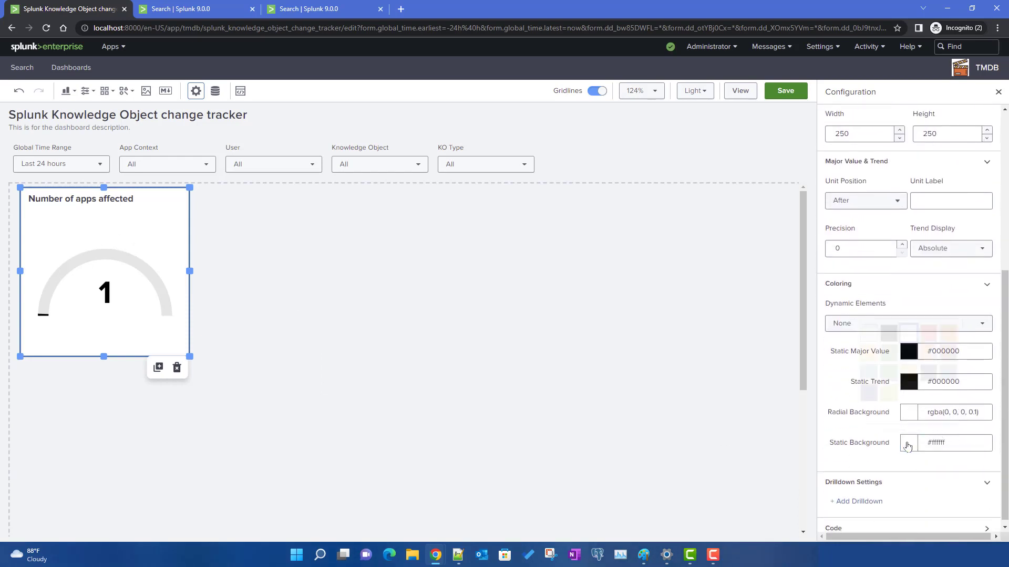
pyautogui.click(644, 560)
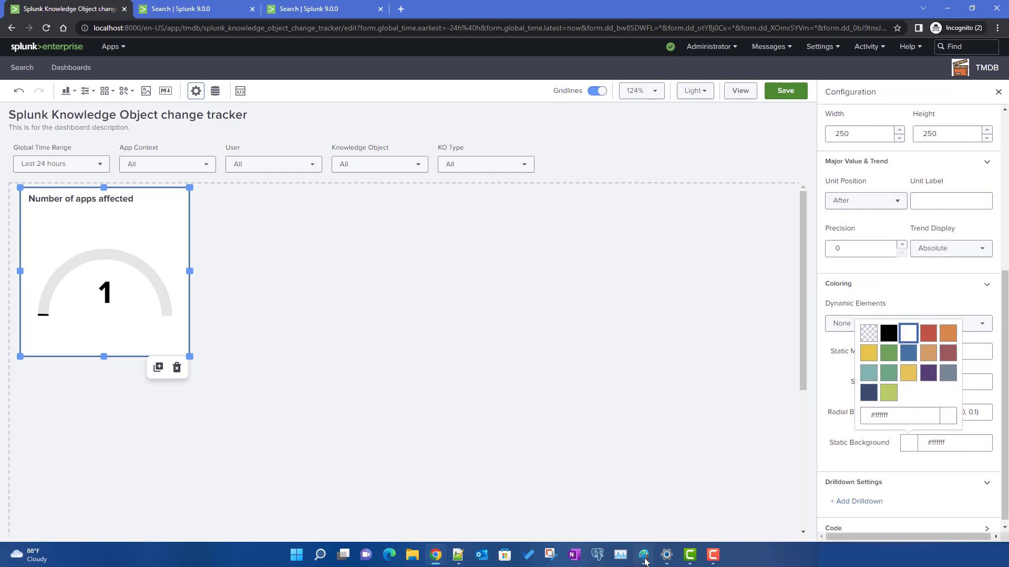
pyautogui.click(645, 560)
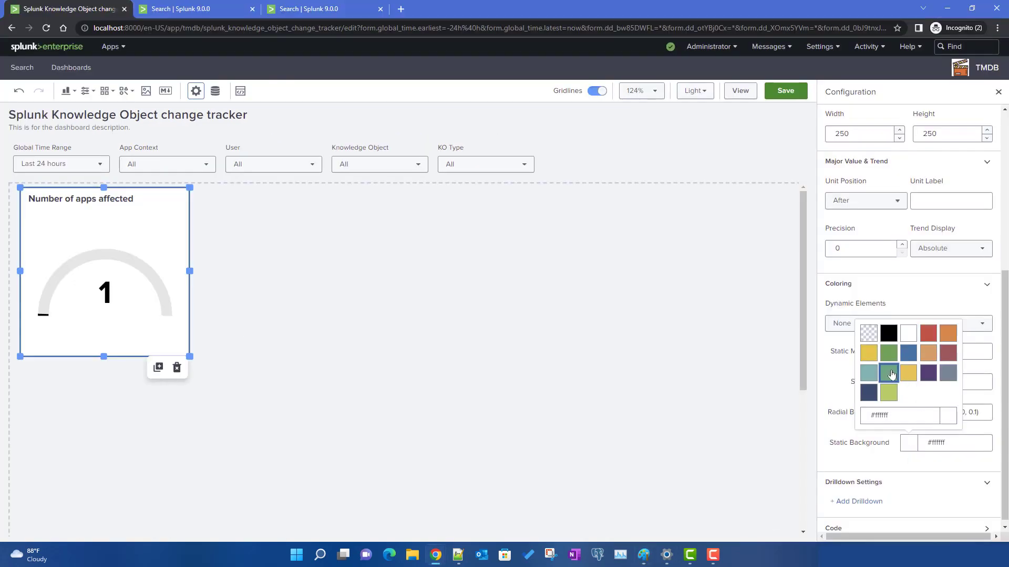
pyautogui.click(892, 374)
pyautogui.click(350, 361)
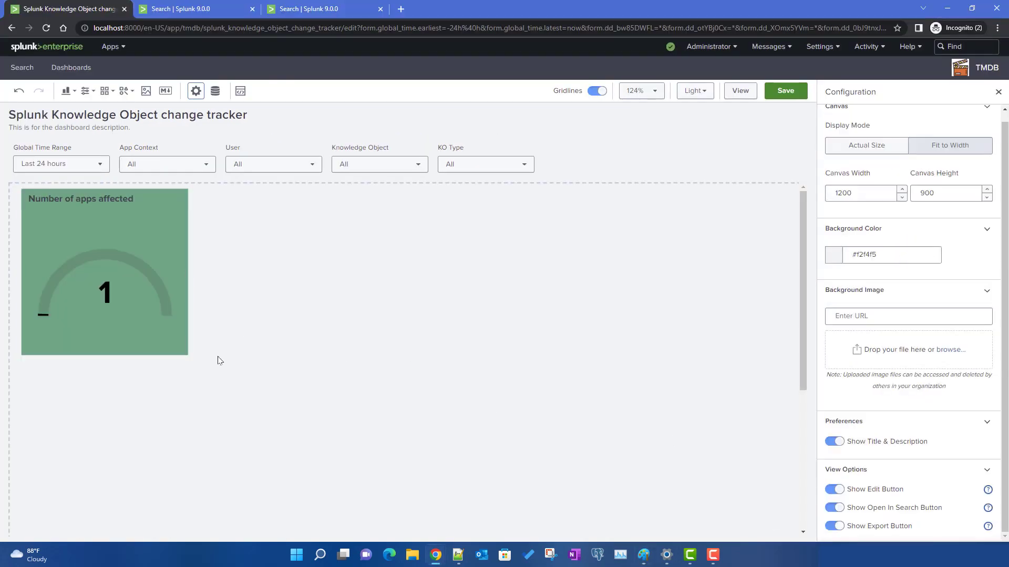
# Step: Resize the Number of apps affected visualization to 220 wide by 210 high and save the dashboard
pyautogui.click(171, 346)
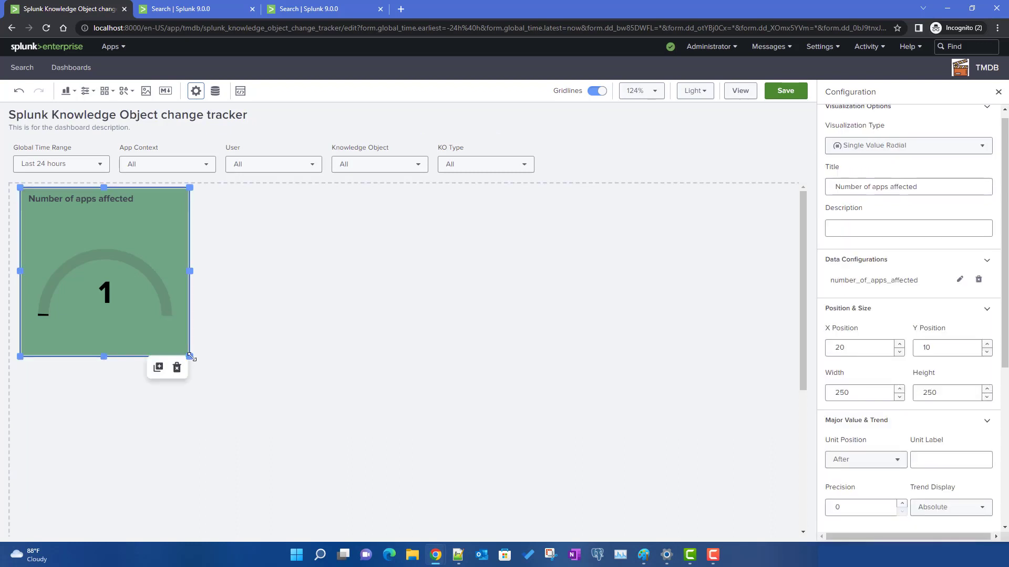
pyautogui.moveTo(188, 355); pyautogui.dragTo(169, 326)
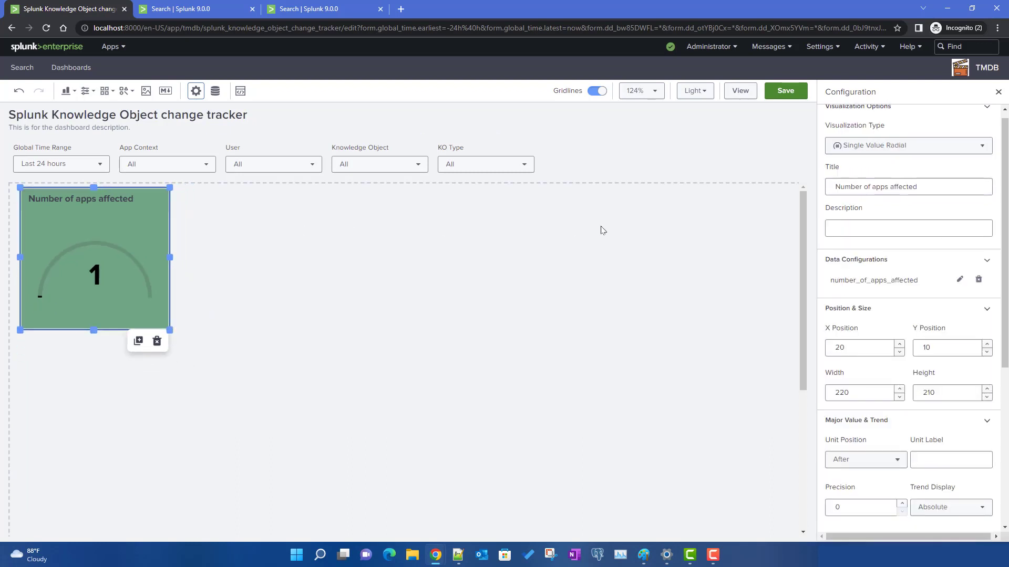
pyautogui.click(785, 92)
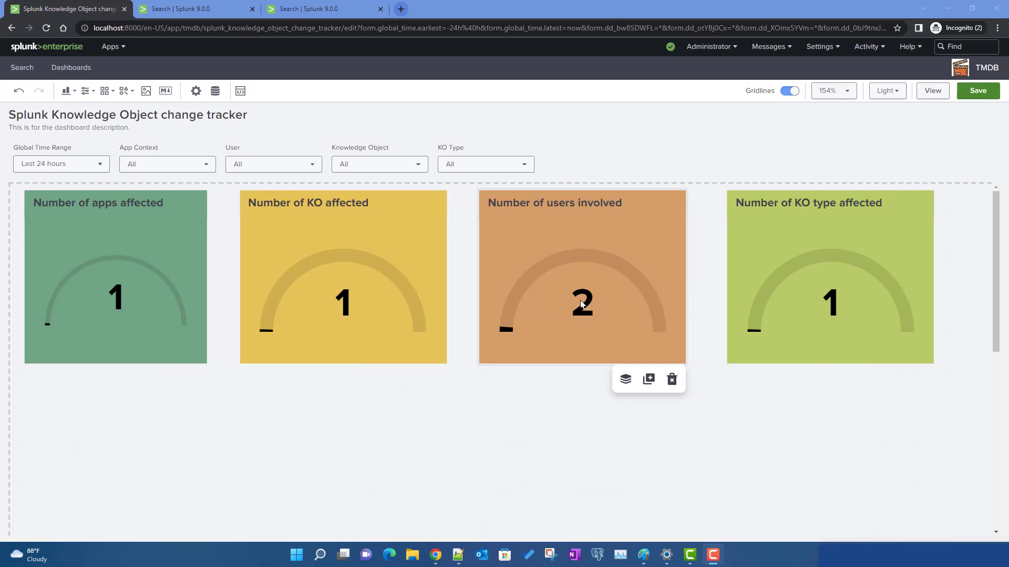
pyautogui.moveTo(846, 307)
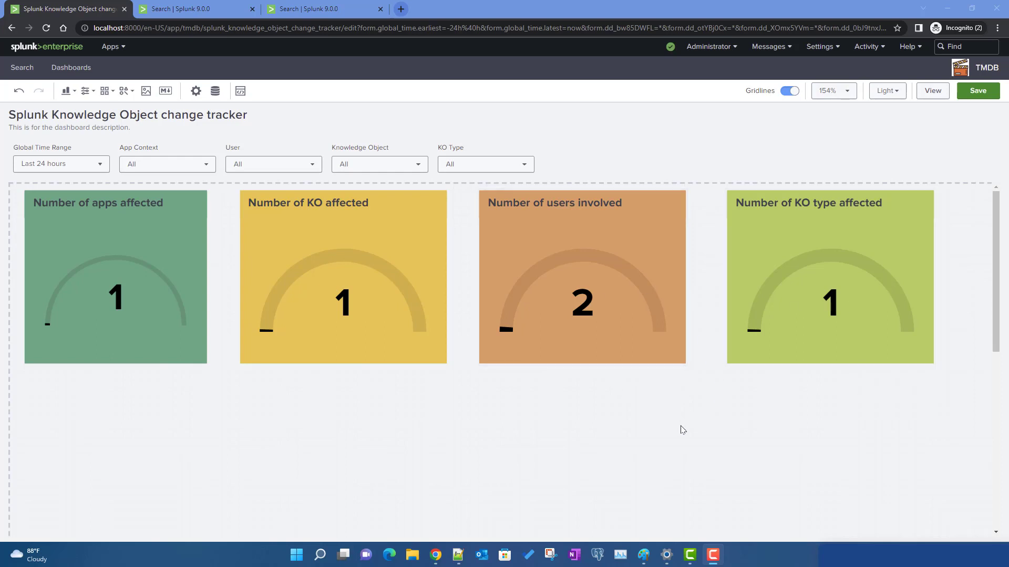
# Step: Add a table beneath the radials at about X 30, Y 240 and stretch it to about 1090 wide by 300 high
pyautogui.click(68, 91)
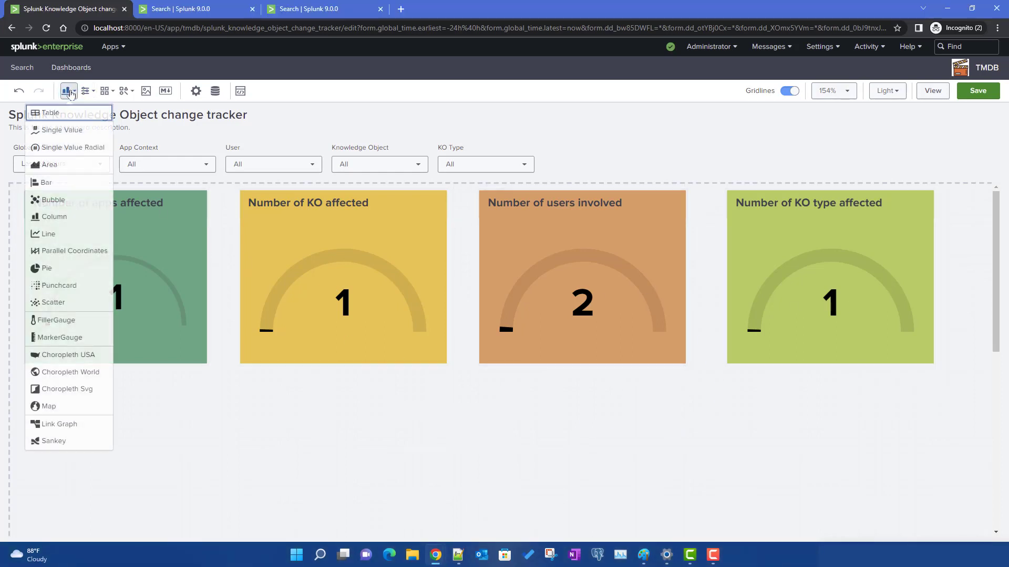
pyautogui.click(53, 117)
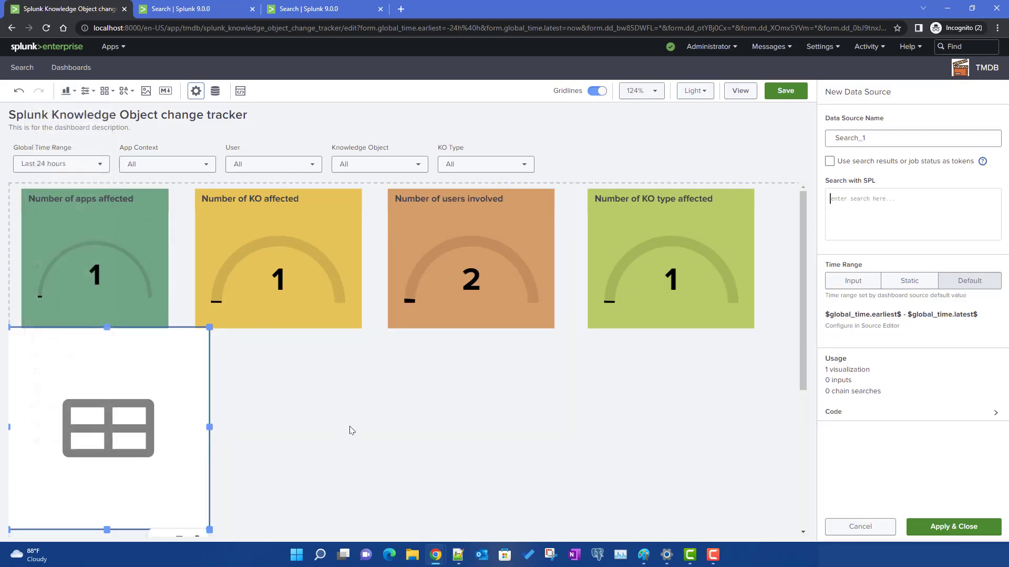
pyautogui.moveTo(147, 308); pyautogui.dragTo(163, 321)
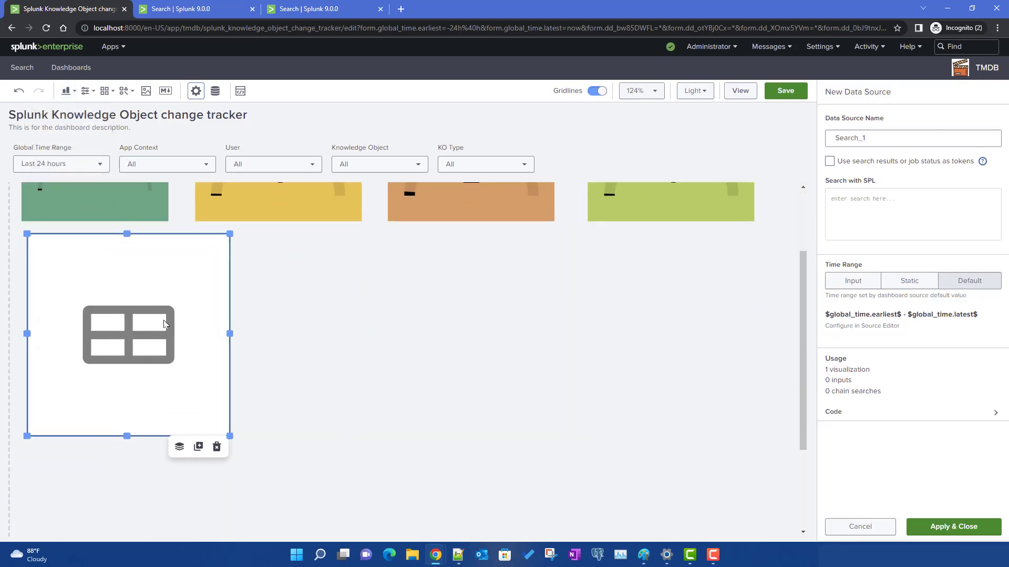
pyautogui.moveTo(231, 333); pyautogui.dragTo(757, 366)
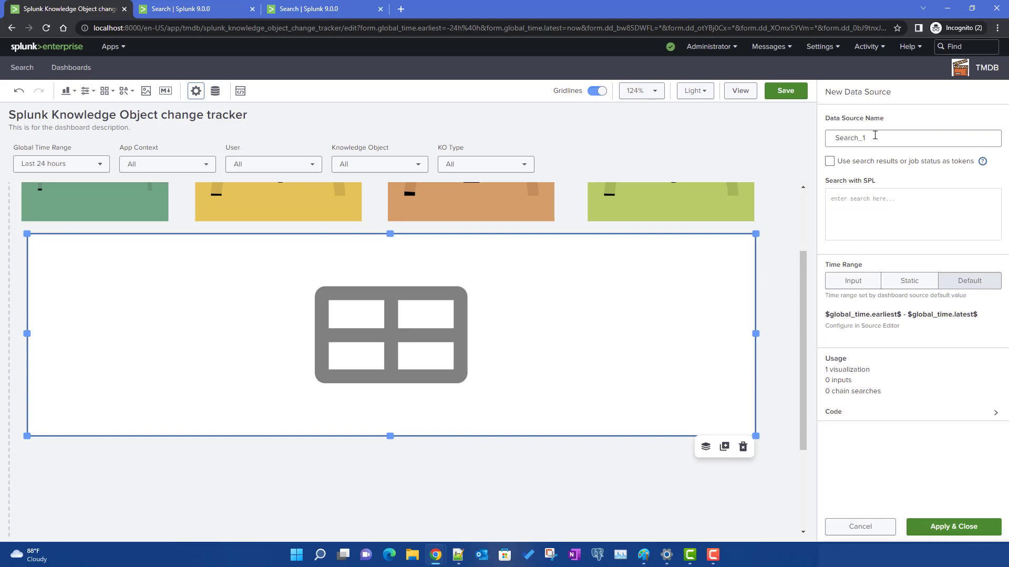
# Step: Title the new table "Change Details"
pyautogui.click(617, 383)
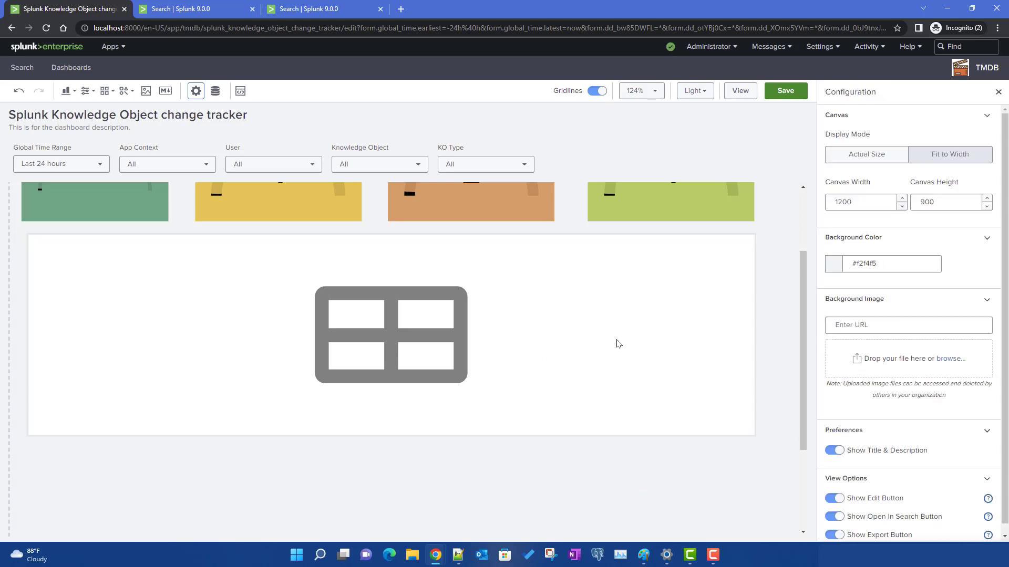
pyautogui.click(617, 342)
pyautogui.click(857, 198)
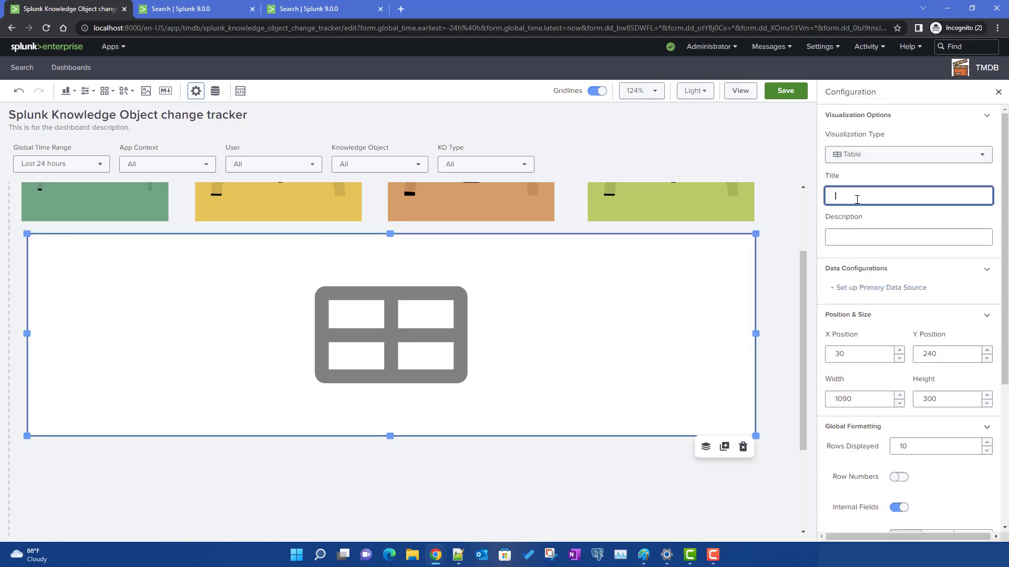
pyautogui.write('Change Details')
# Step: Start a chain search for the Change Details table named change_dtl, with base_search as its parent search
pyautogui.click(897, 287)
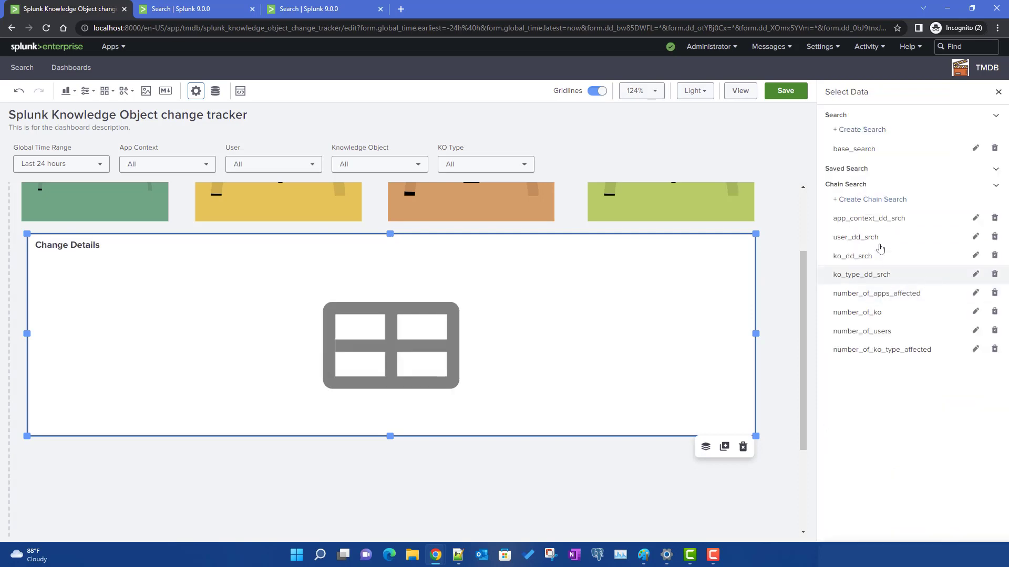
pyautogui.click(872, 203)
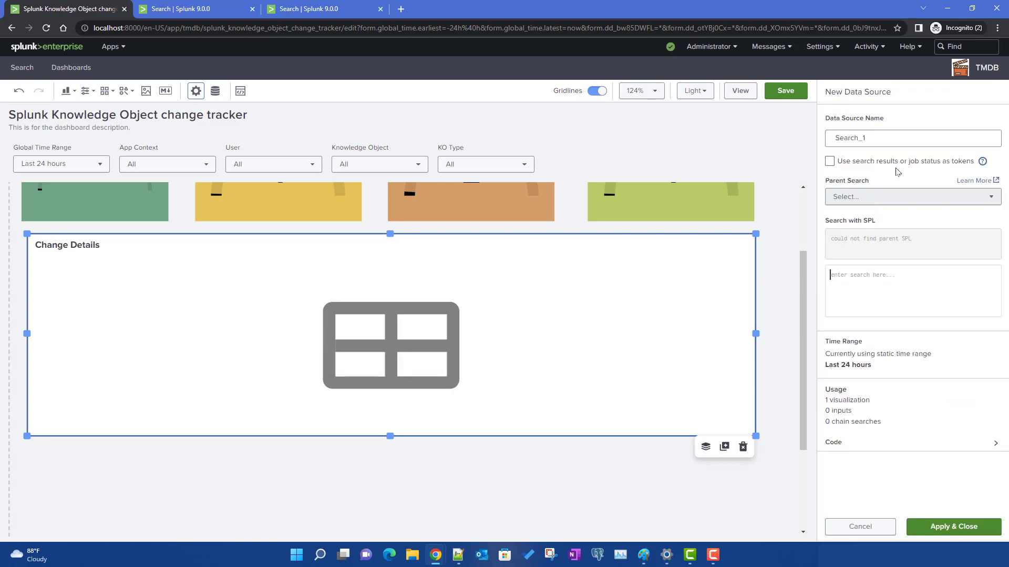
pyautogui.click(893, 141)
pyautogui.doubleClick(894, 143)
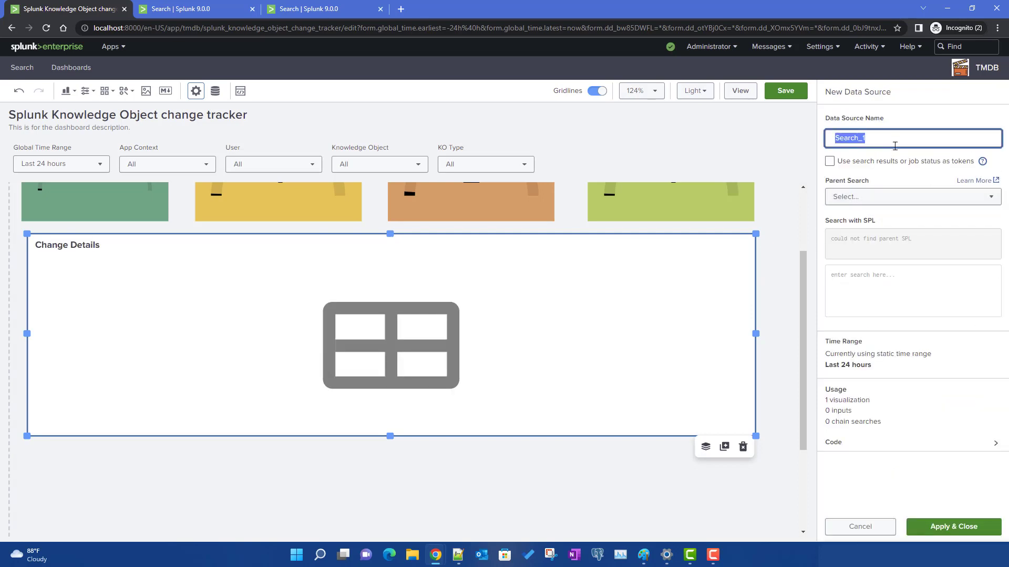
pyautogui.write('change_dtl')
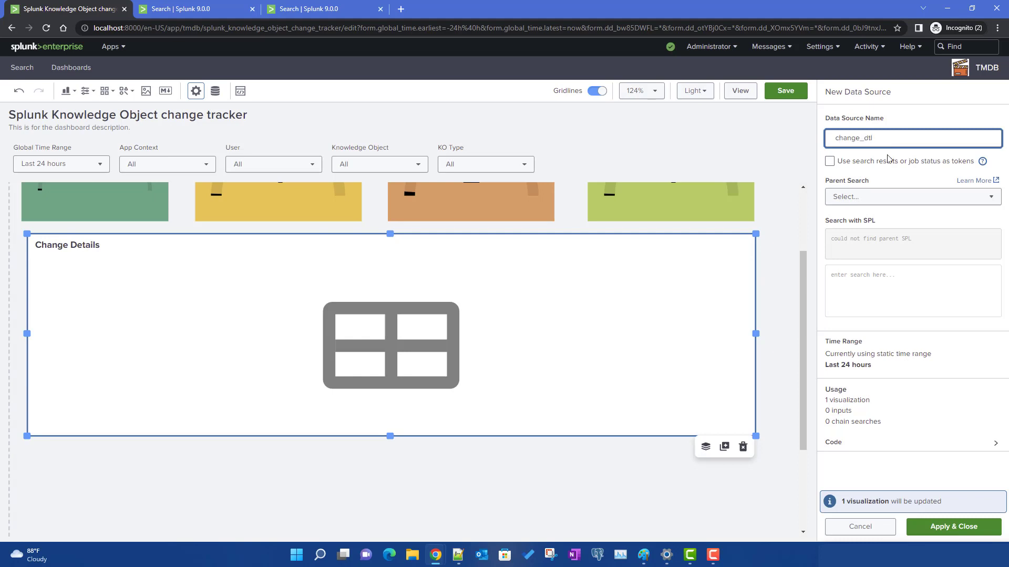
pyautogui.click(886, 198)
pyautogui.click(863, 237)
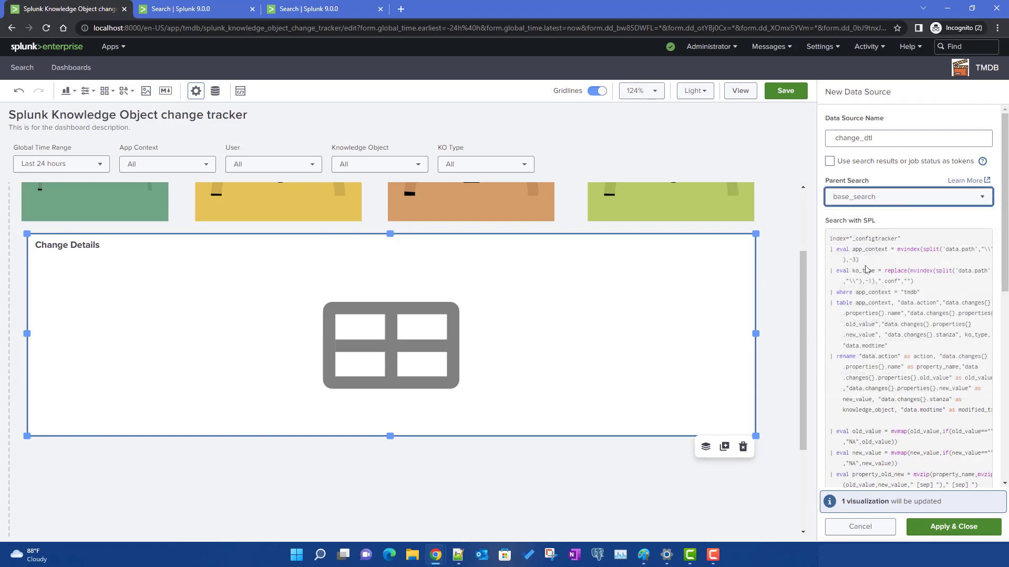
# Step: Begin the change_dtl query with "| table modified_time,app_context,", copying the field names from the parent search
pyautogui.scroll(-7, 1007, 290)
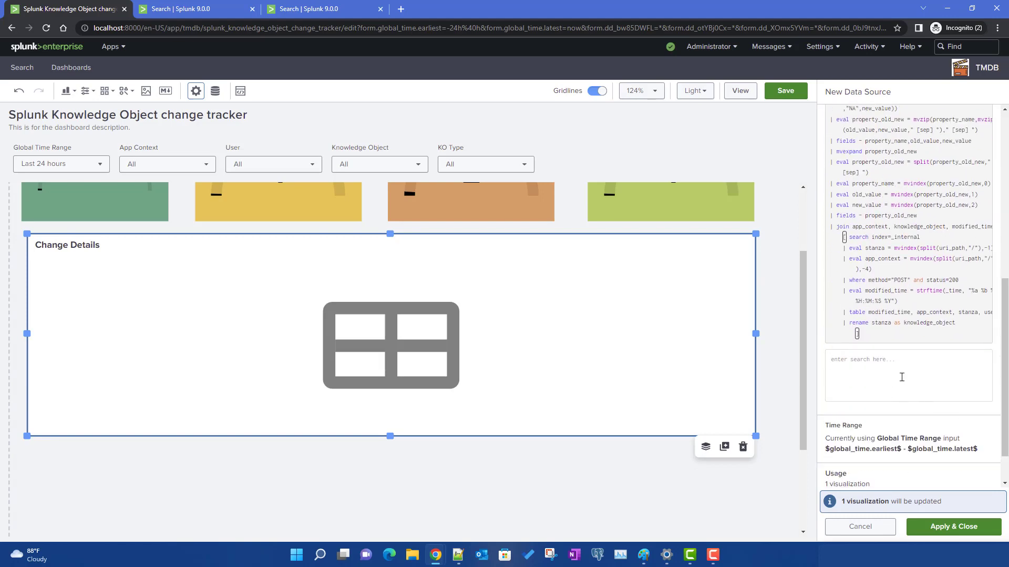
pyautogui.click(902, 377)
pyautogui.write('| table')
pyautogui.doubleClick(895, 312)
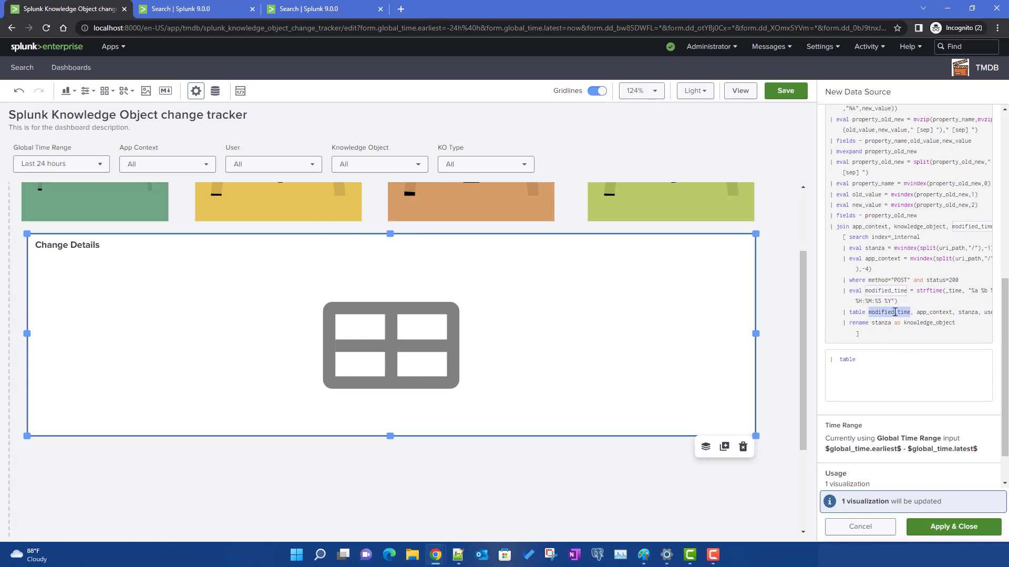
pyautogui.hotkey('ctrl', 'c')
pyautogui.click(884, 359)
pyautogui.hotkey('ctrl', 'v')
pyautogui.write(',')
pyautogui.doubleClick(939, 312)
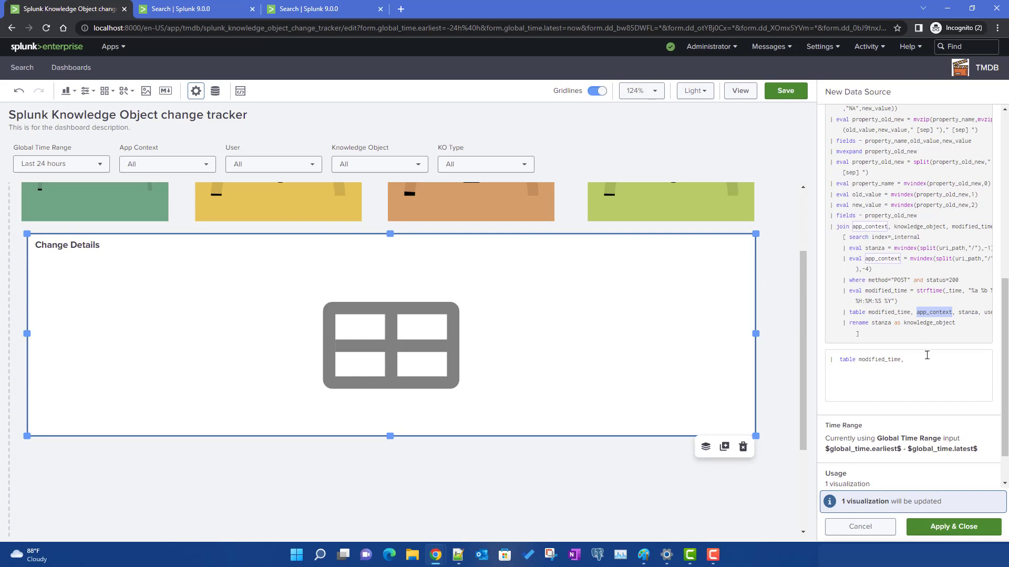
pyautogui.hotkey('ctrl', 'v')
pyautogui.write(',')
# Step: Extend the table command's field list in the change_dtl query with knowledge_object and ko_type
pyautogui.doubleClick(929, 323)
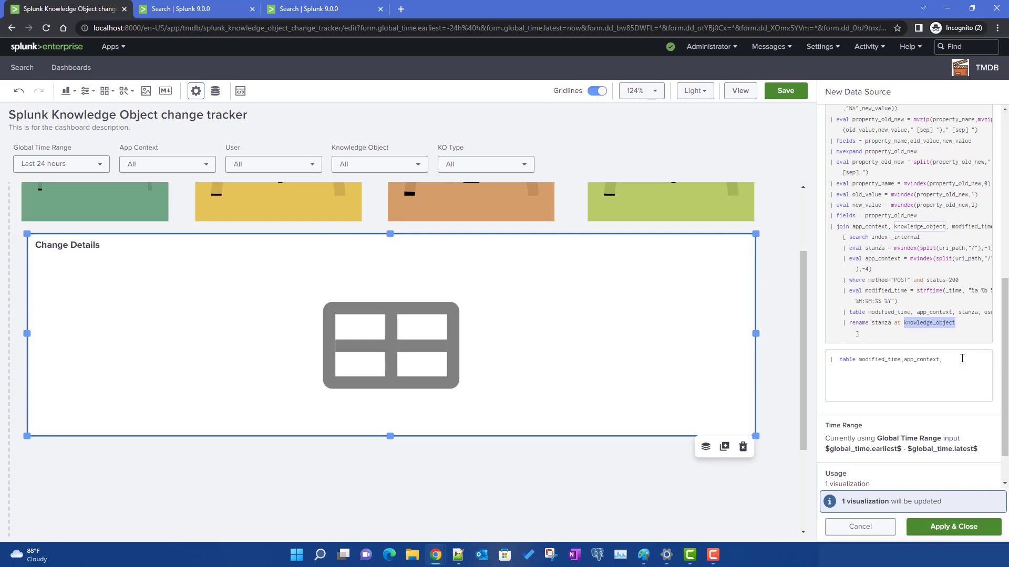
pyautogui.click(962, 359)
pyautogui.hotkey('ctrl', 'v')
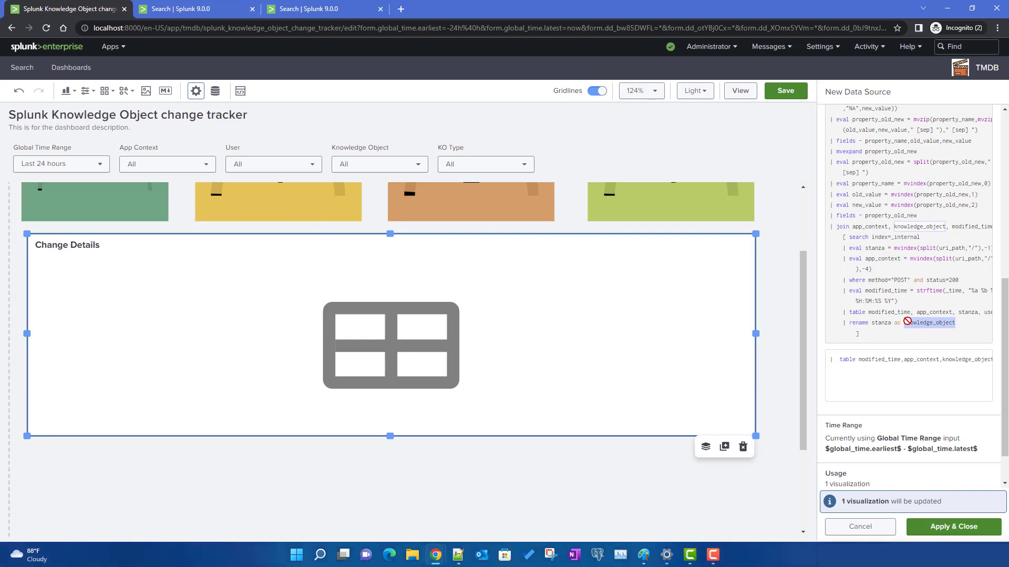
pyautogui.scroll(3, 907, 322)
pyautogui.scroll(-3, 907, 321)
pyautogui.write(',ko_type,')
# Step: Complete the change_dtl field list with property_name, old_value, new_value and user, apply the search, and review the table
pyautogui.scroll(1, 889, 272)
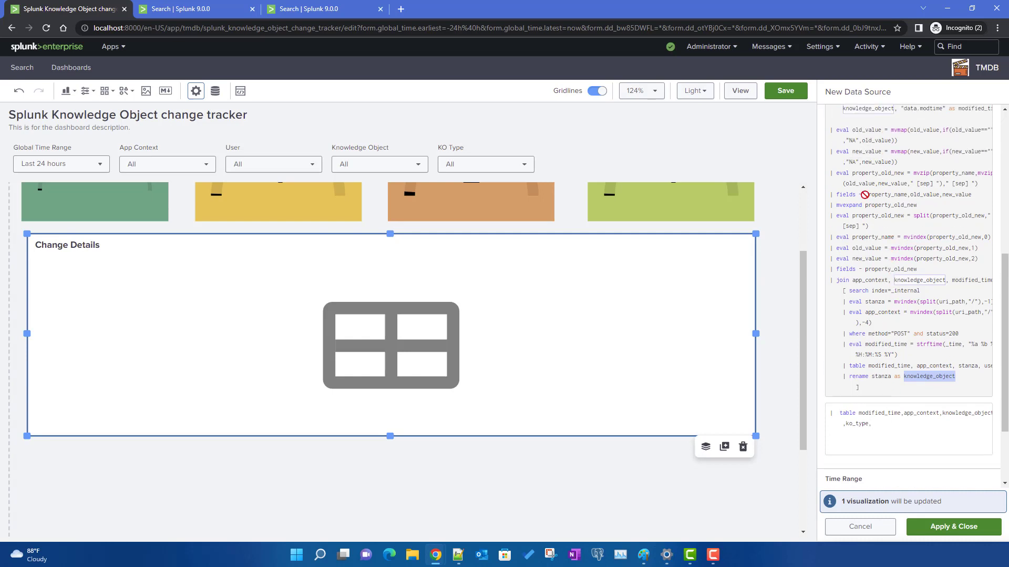
pyautogui.moveTo(865, 195); pyautogui.dragTo(972, 192)
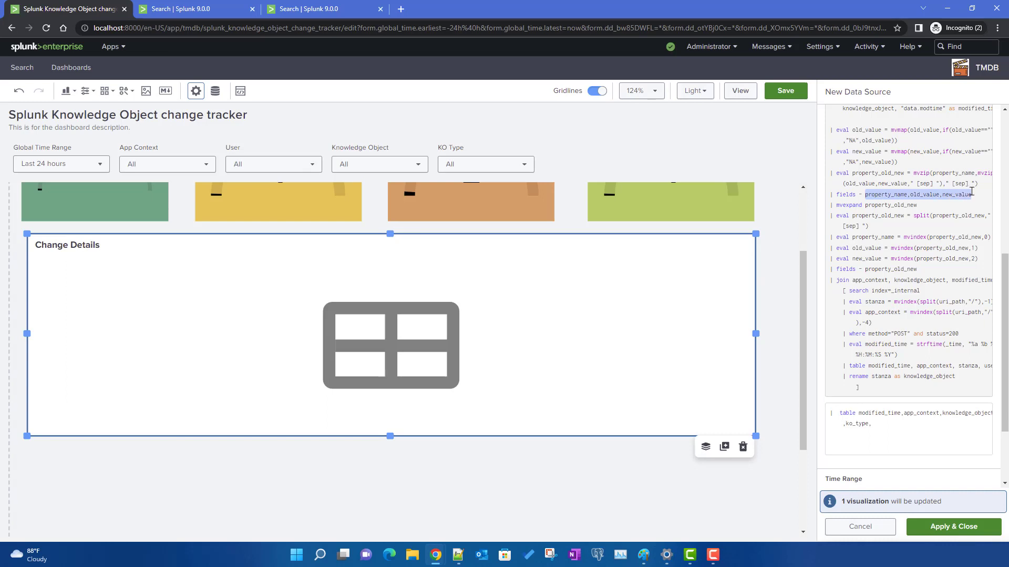
pyautogui.hotkey('ctrl', 'c')
pyautogui.scroll(-2, 946, 368)
pyautogui.click(919, 320)
pyautogui.hotkey('ctrl', 'v')
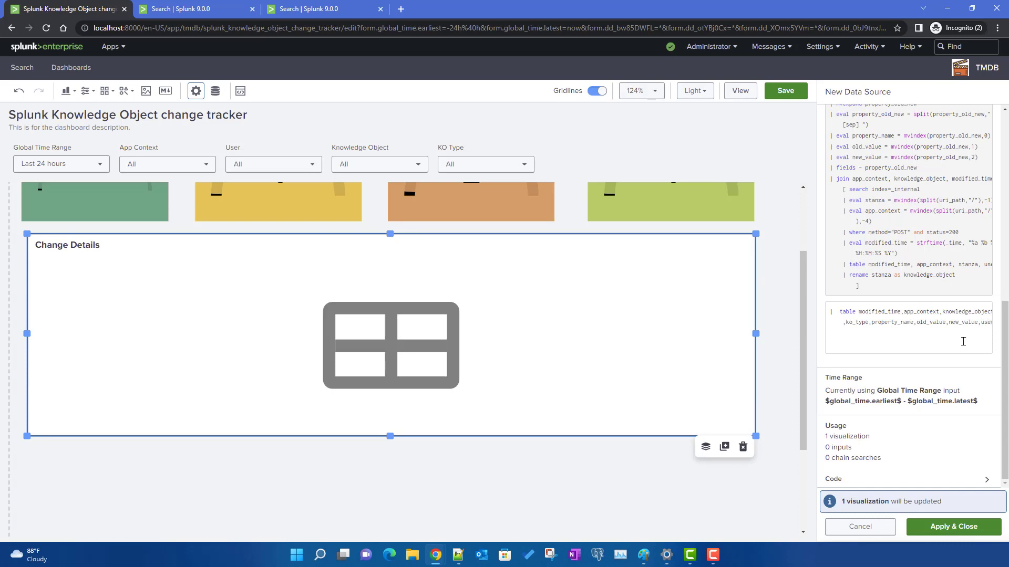
pyautogui.click(954, 530)
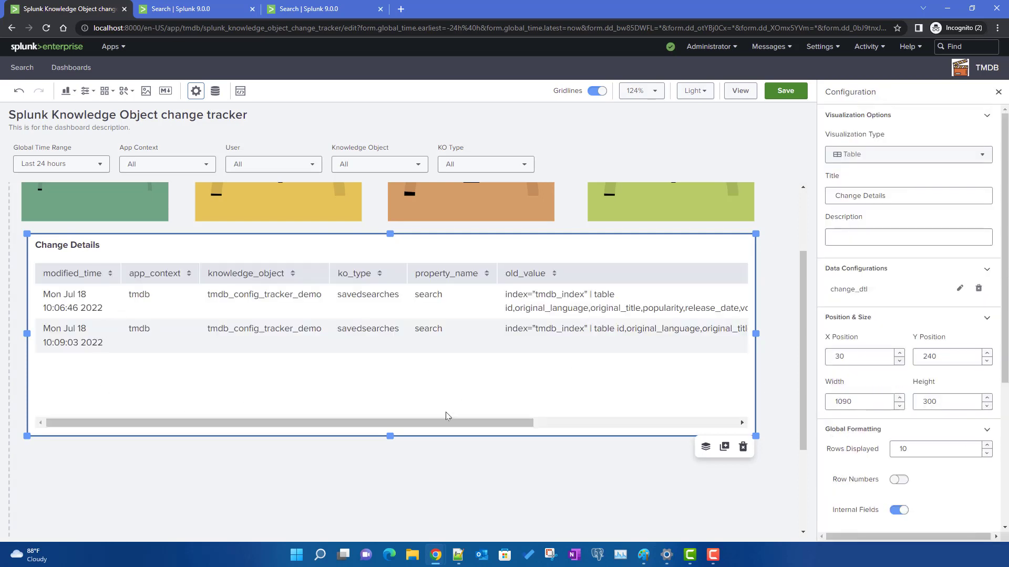
pyautogui.moveTo(456, 423)
pyautogui.mouseDown()
pyautogui.moveTo(538, 424)
pyautogui.moveTo(452, 424)
pyautogui.mouseUp()
pyautogui.click(708, 496)
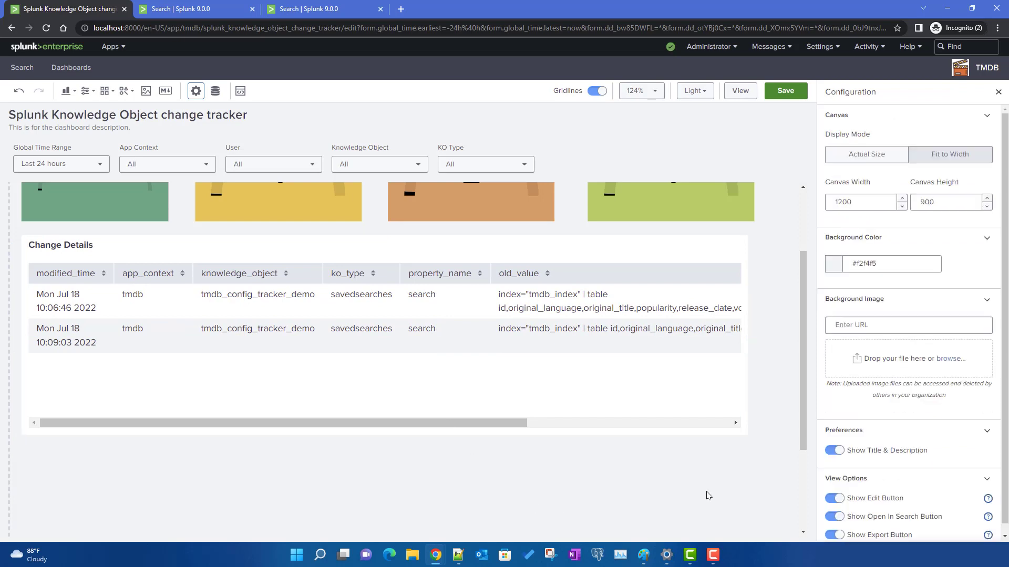
pyautogui.scroll(2, 625, 489)
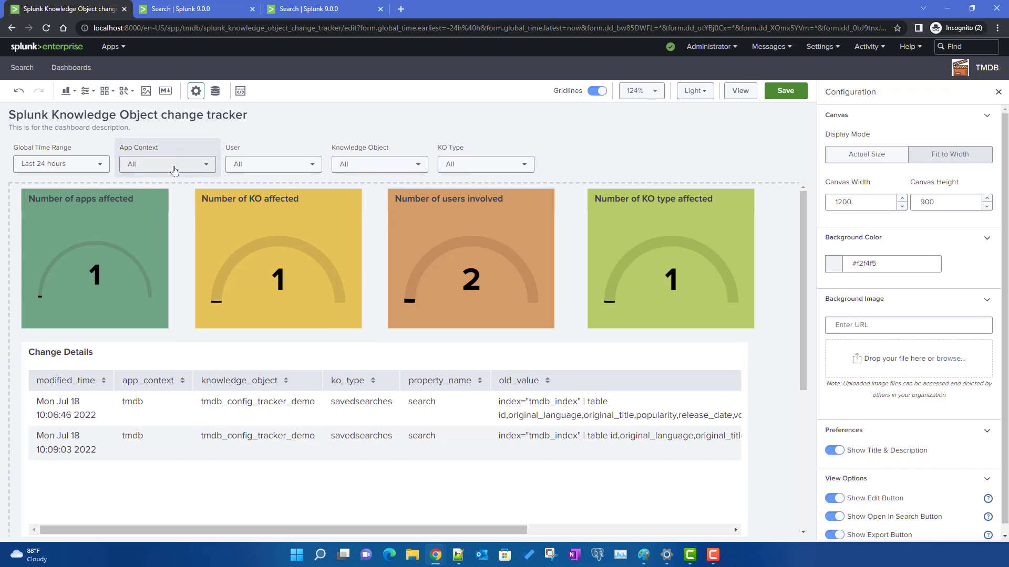
# Step: Try to append to base_search: | search app_context="$app_context$" user="$user$" knowledge_object="$ko$" ko_type="$ko_type$"
pyautogui.click(214, 90)
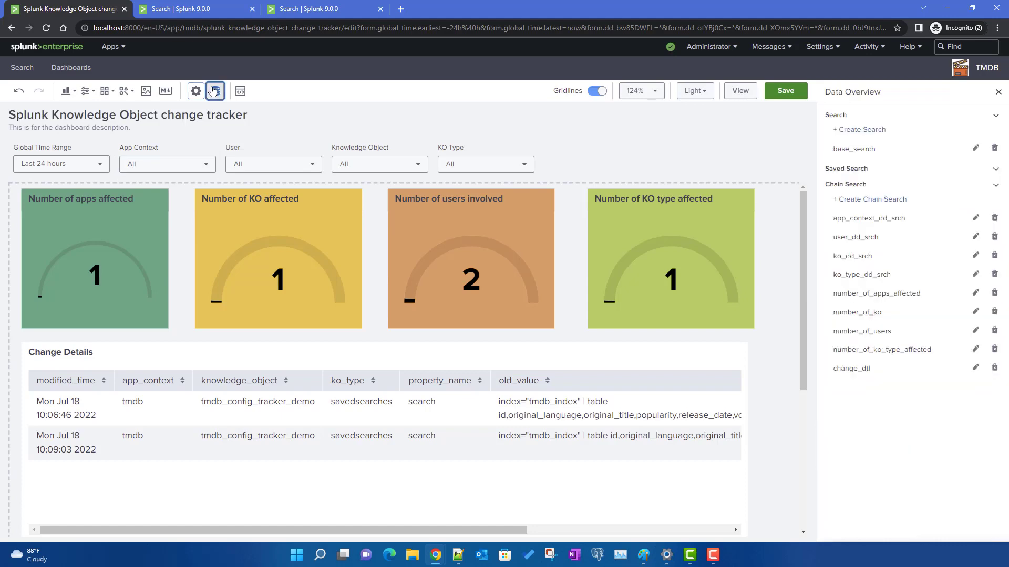
pyautogui.click(975, 148)
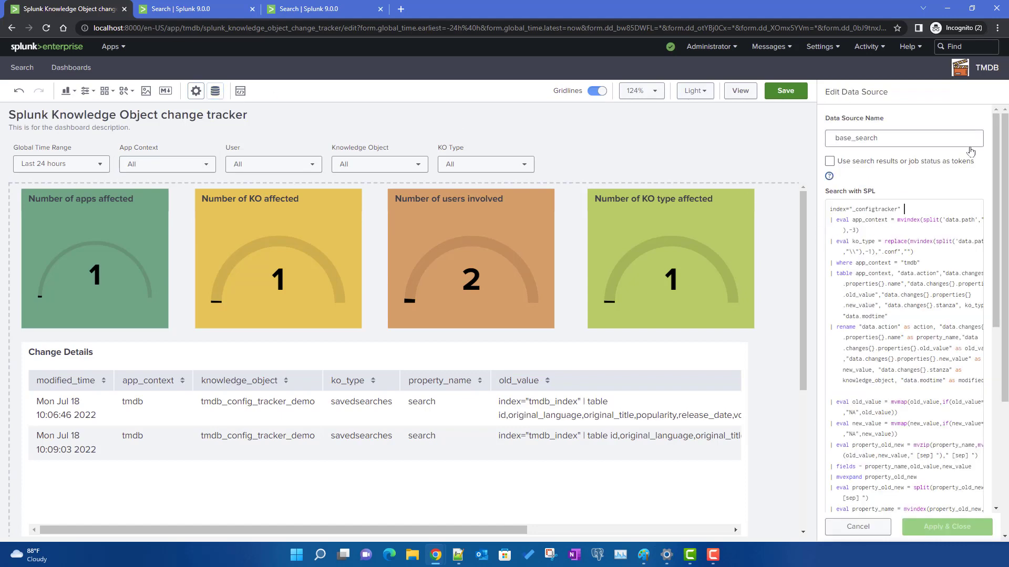
pyautogui.scroll(-10, 849, 329)
pyautogui.click(895, 326)
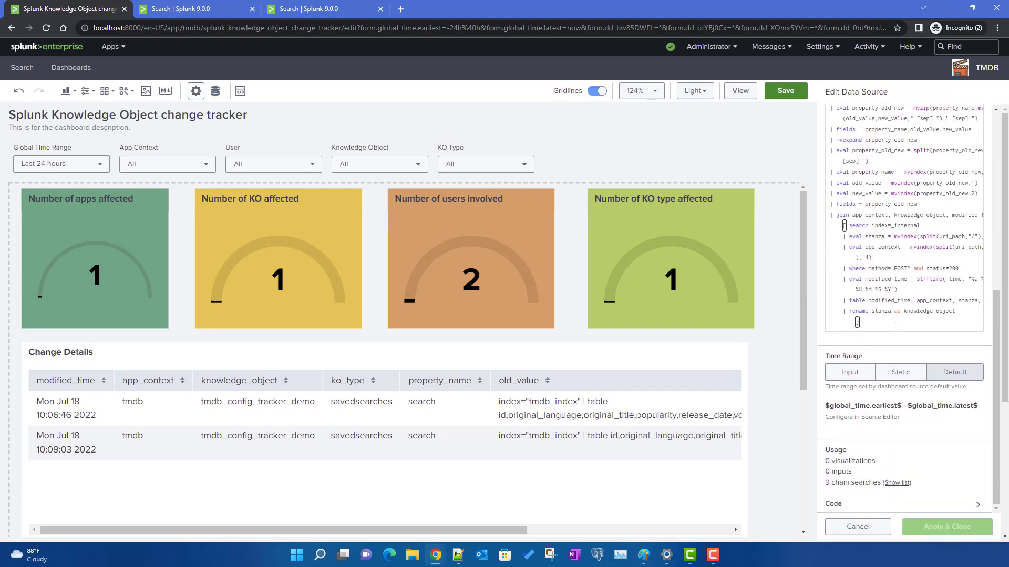
pyautogui.press('Return')
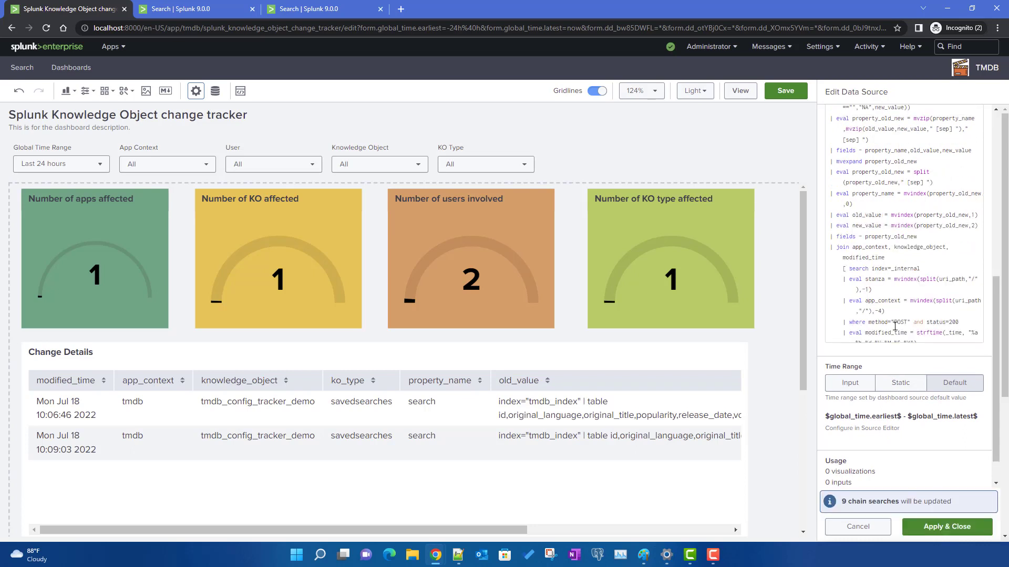
pyautogui.write('| ')
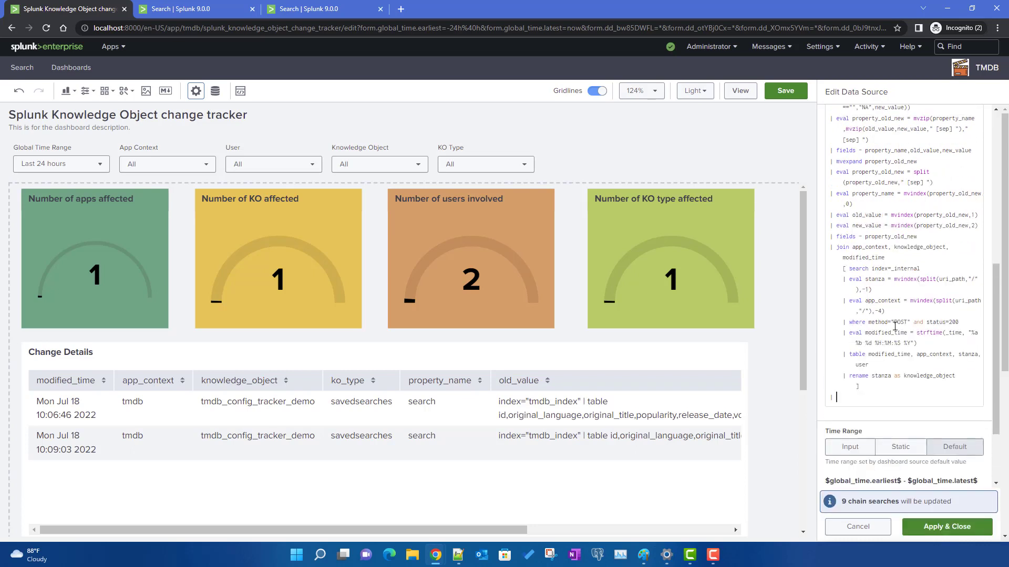
pyautogui.write('search')
pyautogui.write('app_context="$app_context$" user="$user$"  knowledge_object="$ko$" ko_type="$ko_type$"')
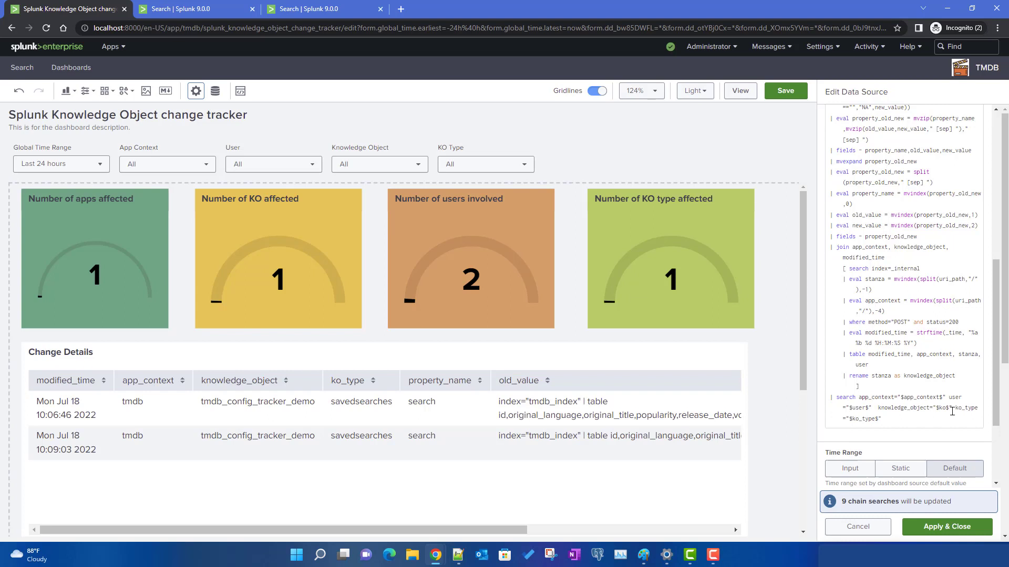
# Step: Compare the fields in the search filter with the token name configured for the Knowledge Object dropdown
pyautogui.doubleClick(876, 397)
pyautogui.doubleClick(925, 397)
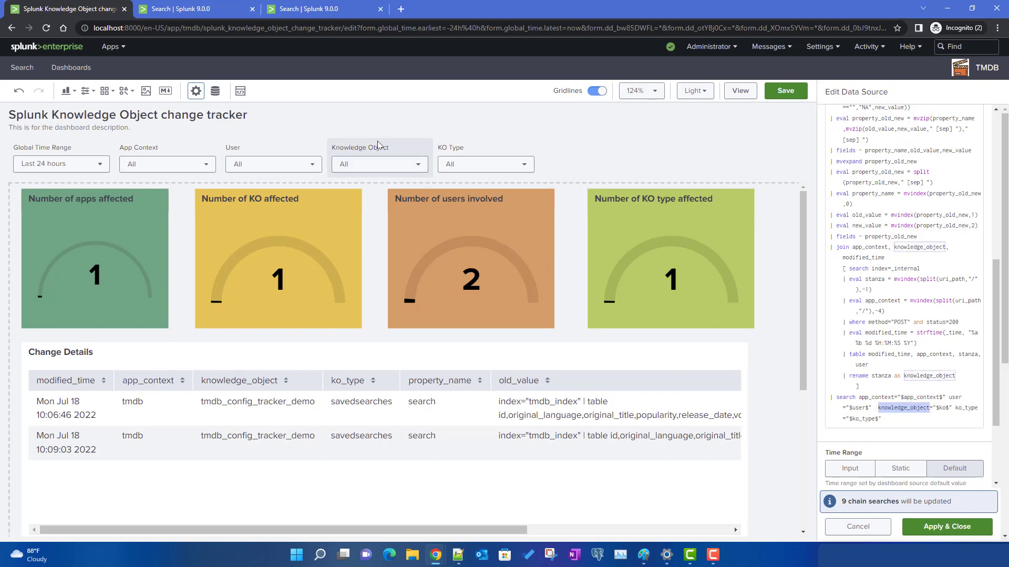
pyautogui.click(373, 153)
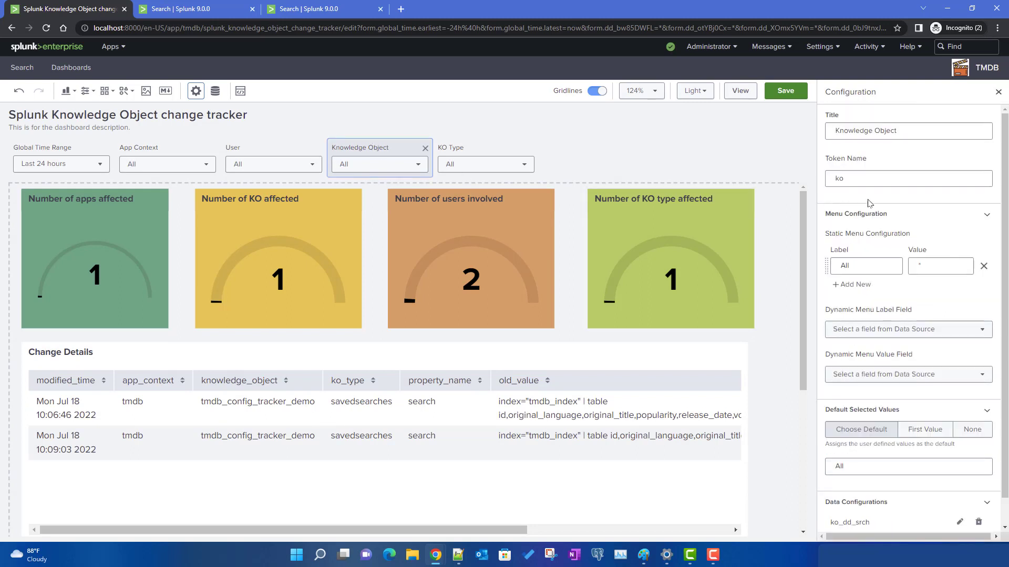
pyautogui.click(859, 180)
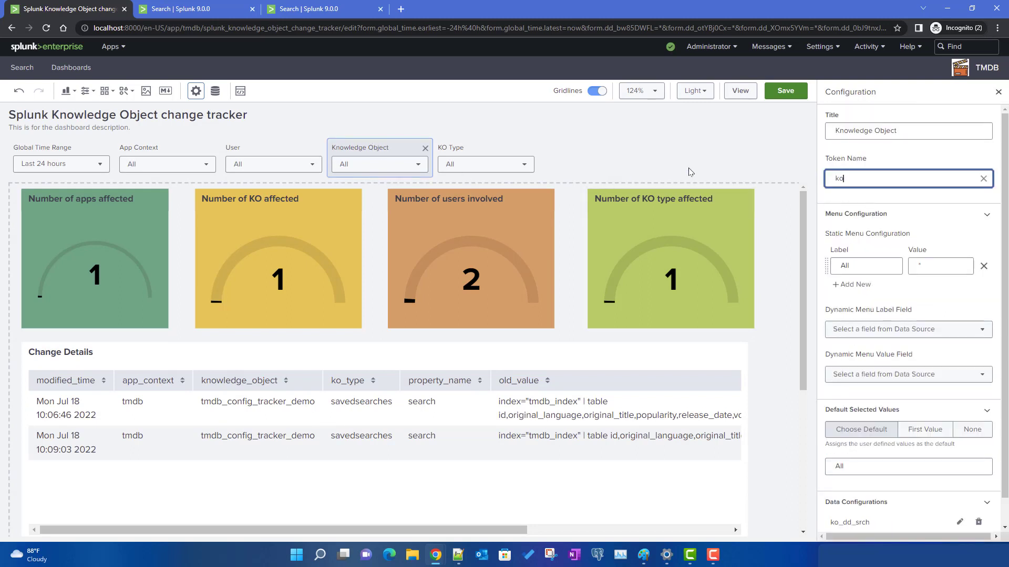
# Step: Append | search app_context="$app_context$" user="$user$" knowledge_object="$ko$" ko_type="$ko_type$" to the end of base_search, format the query and apply it
pyautogui.click(215, 91)
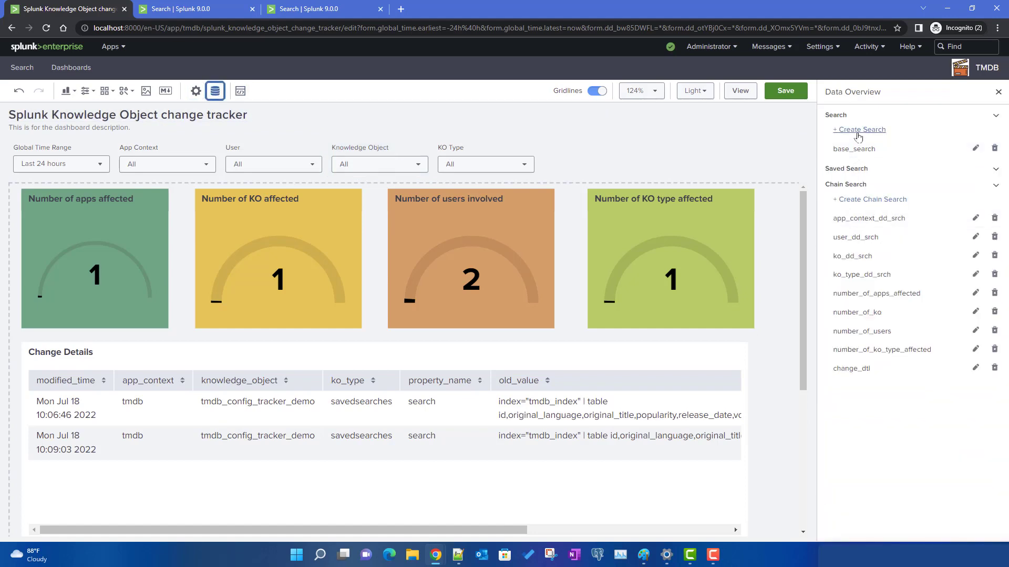
pyautogui.click(975, 148)
pyautogui.scroll(-5, 934, 367)
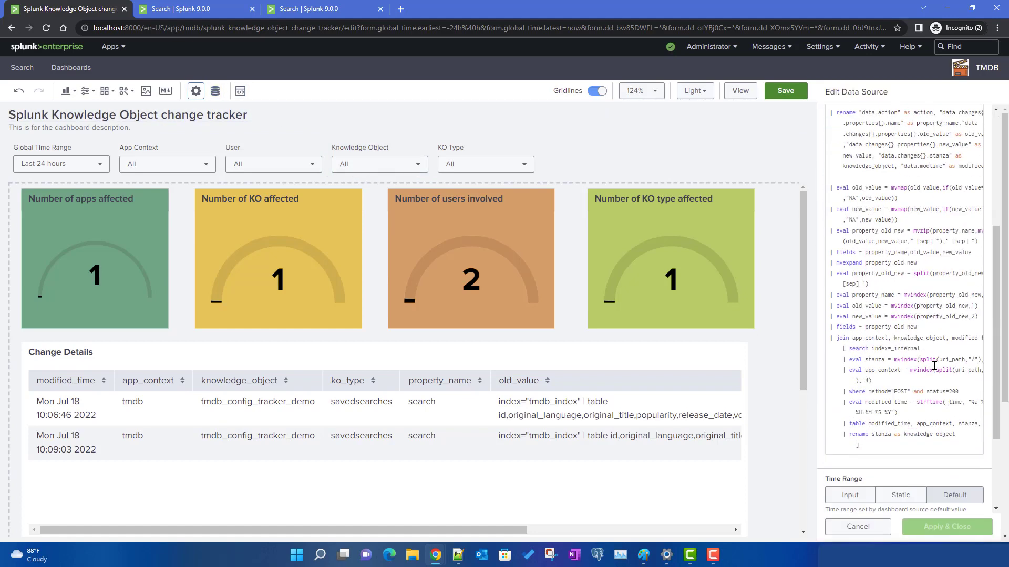
pyautogui.click(873, 398)
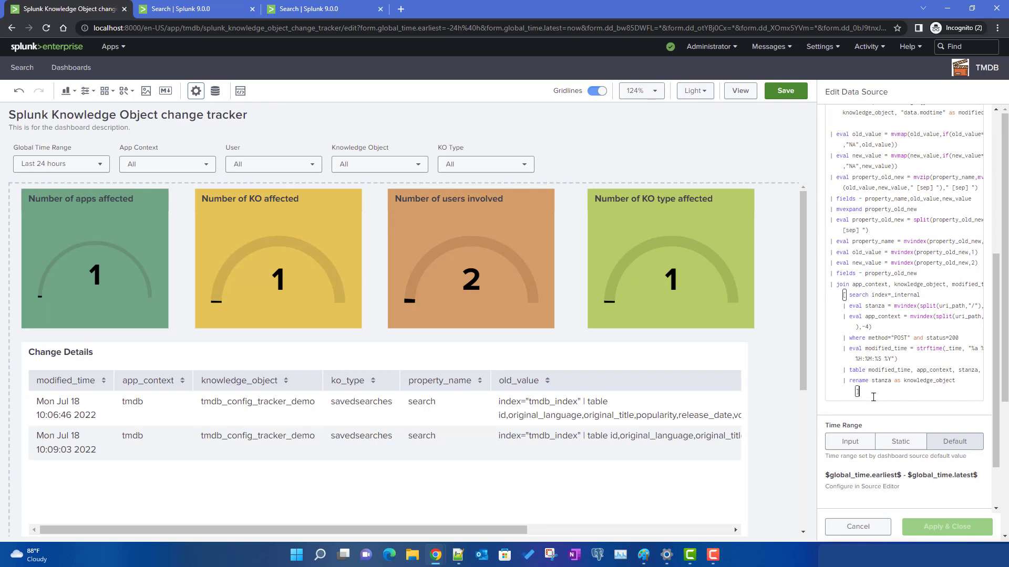
pyautogui.press('Return')
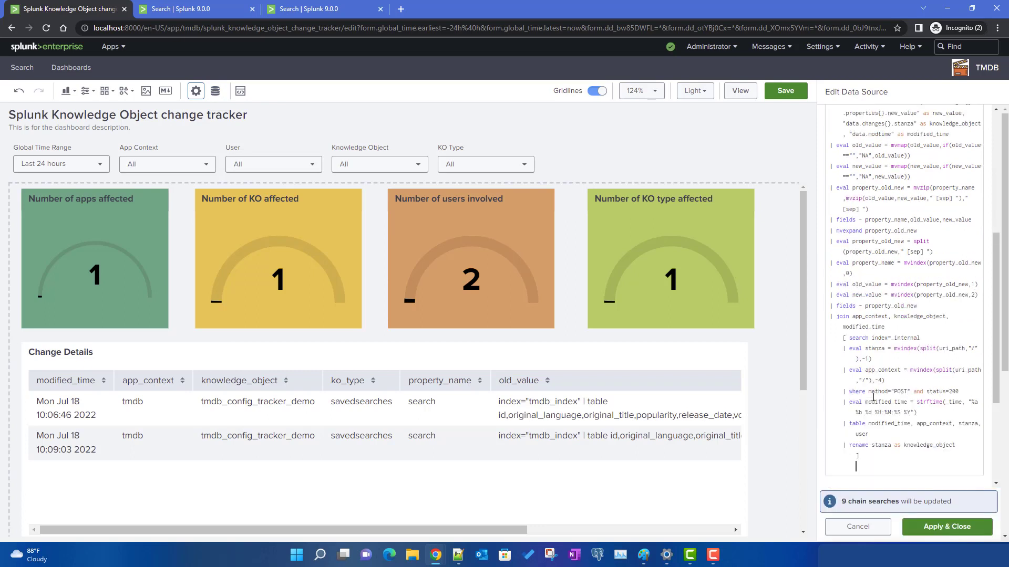
pyautogui.write('| search')
pyautogui.write('app_context="$app_context$" user="$user$"  knowledge_object="$ko$" ko_type="$ko_type$"')
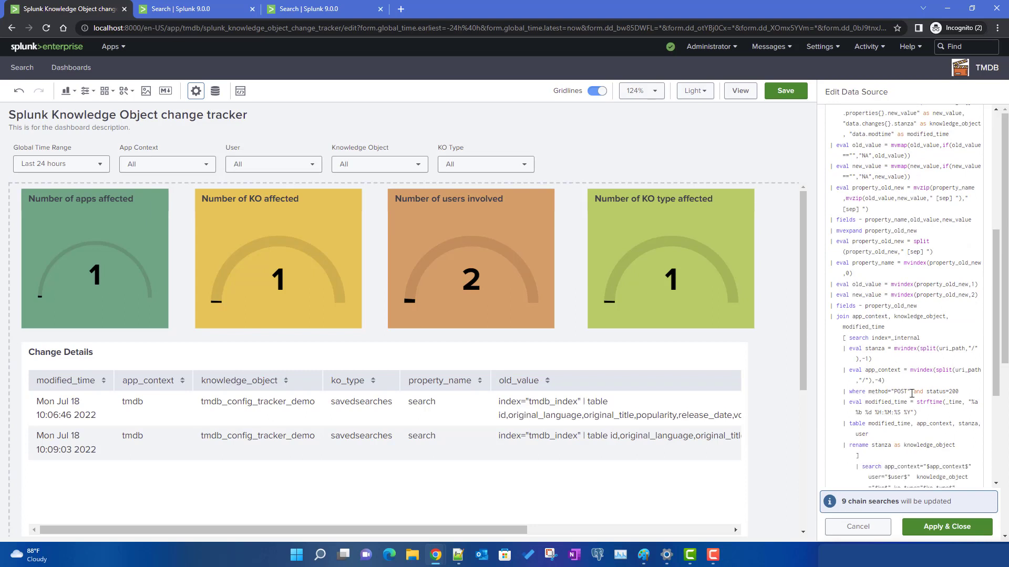
pyautogui.scroll(-3, 938, 418)
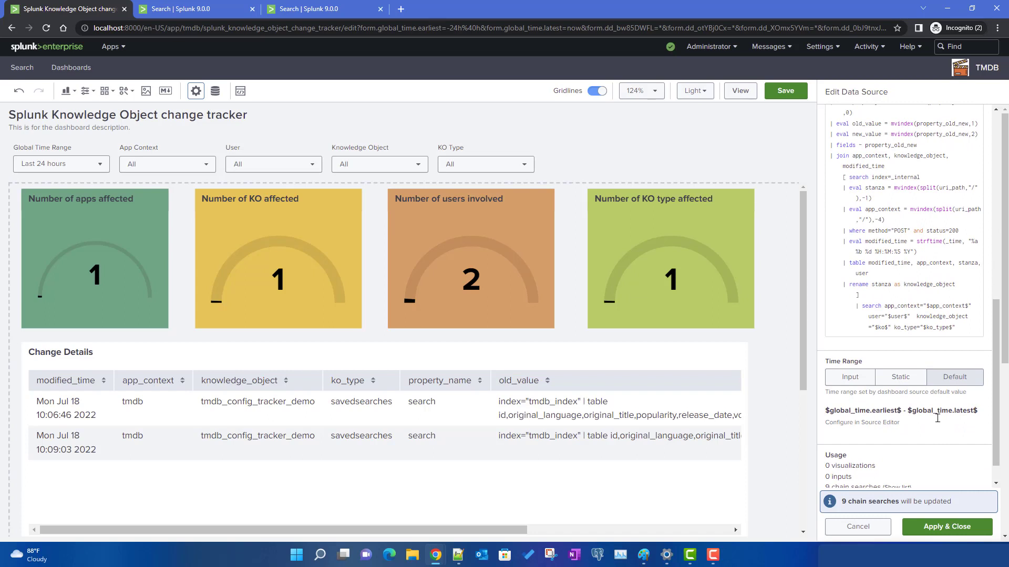
pyautogui.hotkey('ctrl', '\\')
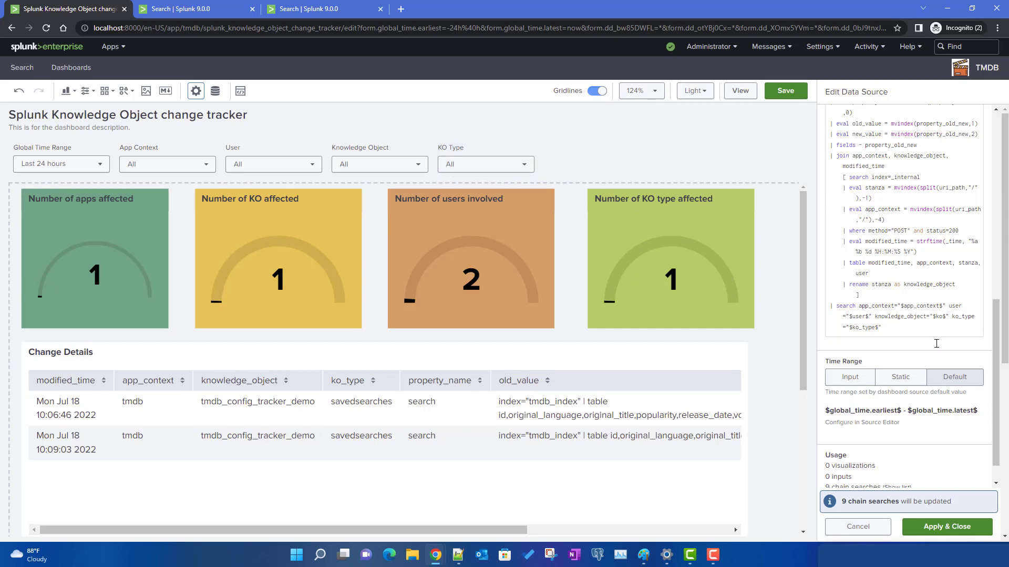
pyautogui.click(935, 528)
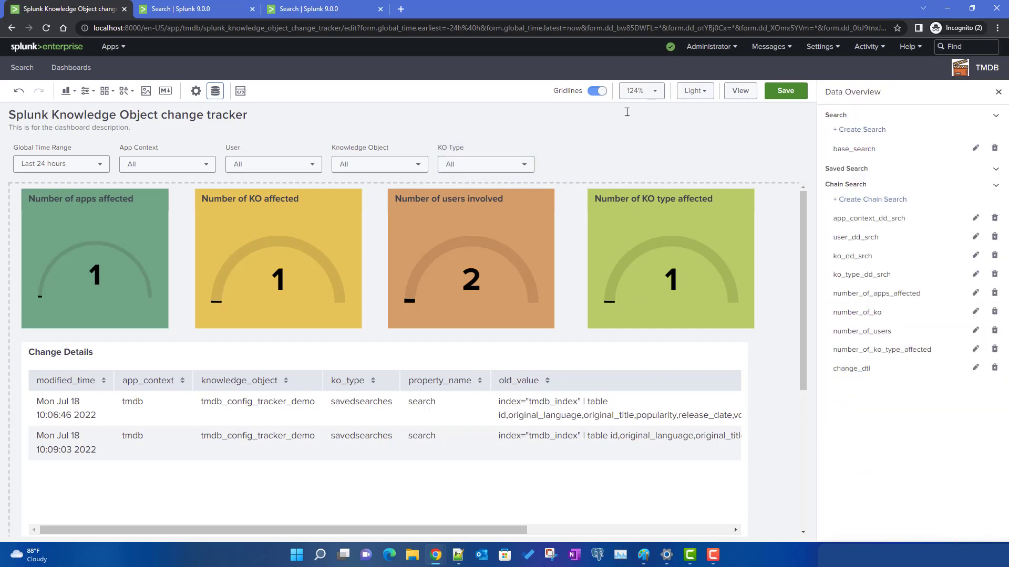
# Step: Save the dashboard, switch it to view mode, and reload its URL without the query parameters
pyautogui.click(786, 91)
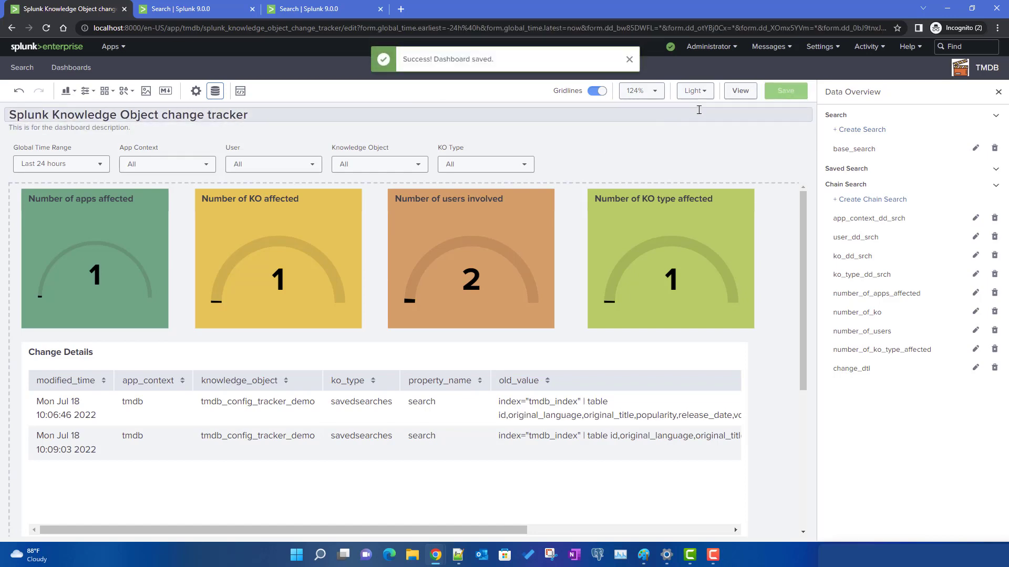
pyautogui.click(740, 91)
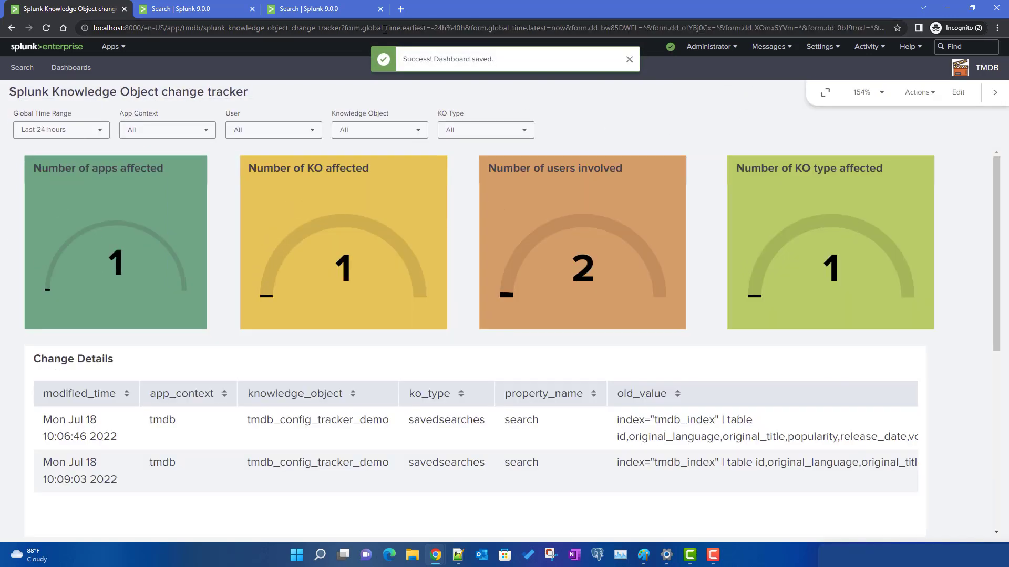
pyautogui.moveTo(341, 29); pyautogui.dragTo(893, 30)
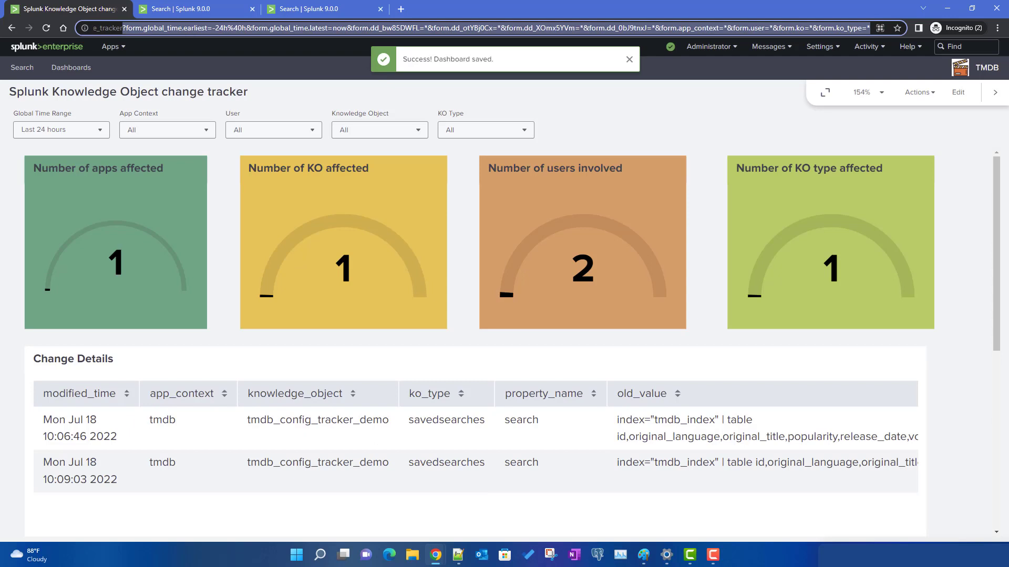
pyautogui.press('BackSpace')
pyautogui.press('Return')
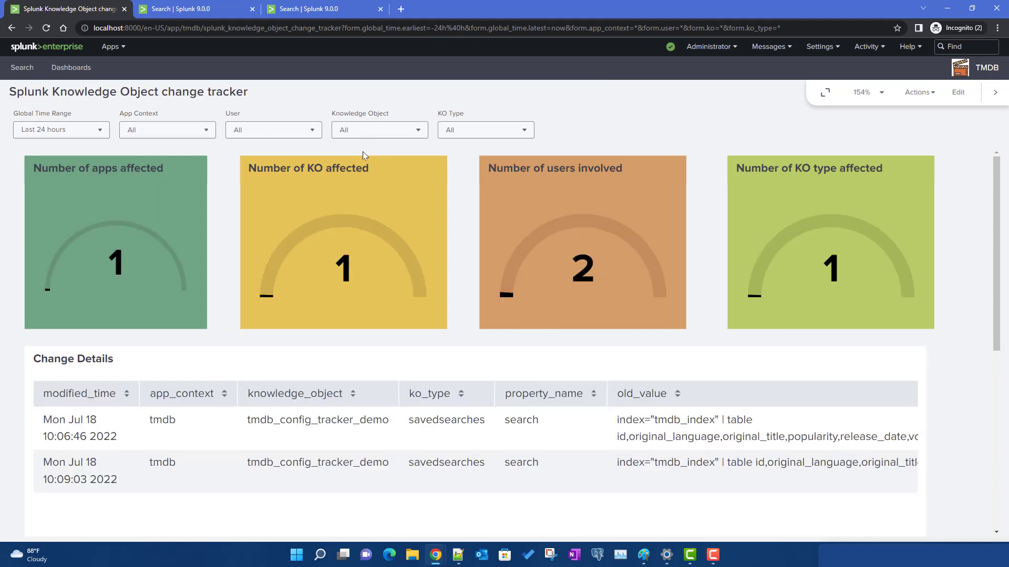
# Step: Compare the radial counts with the knowledge object, type, property, old and new values, and user columns of the Change Details table
pyautogui.moveTo(366, 305)
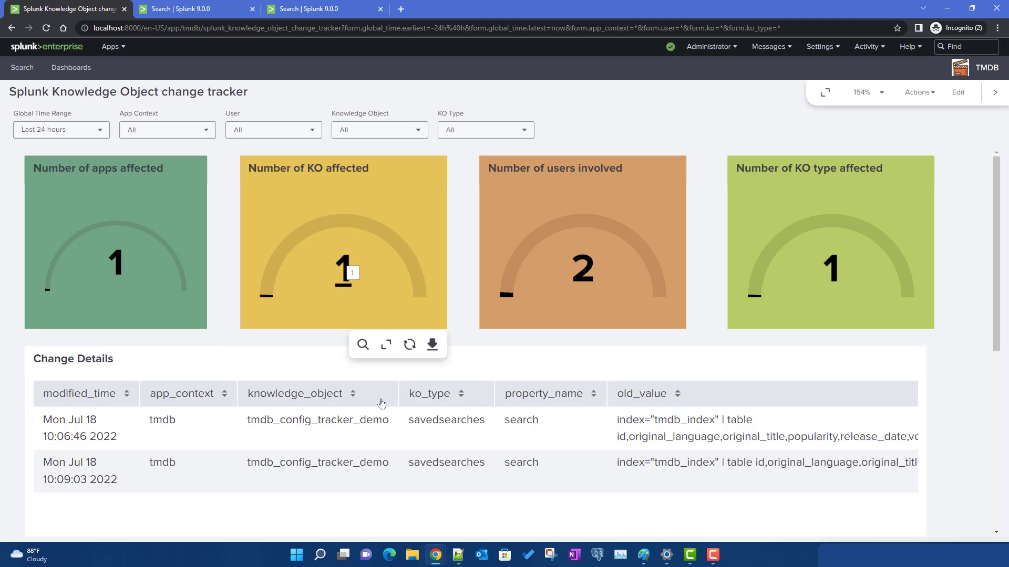
pyautogui.moveTo(247, 421); pyautogui.dragTo(388, 420)
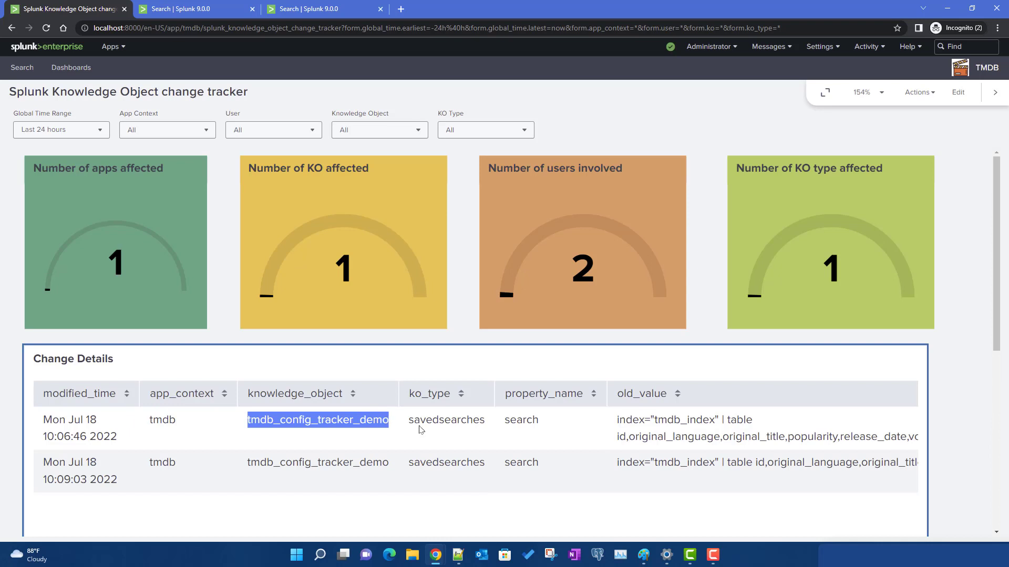
pyautogui.doubleClick(455, 419)
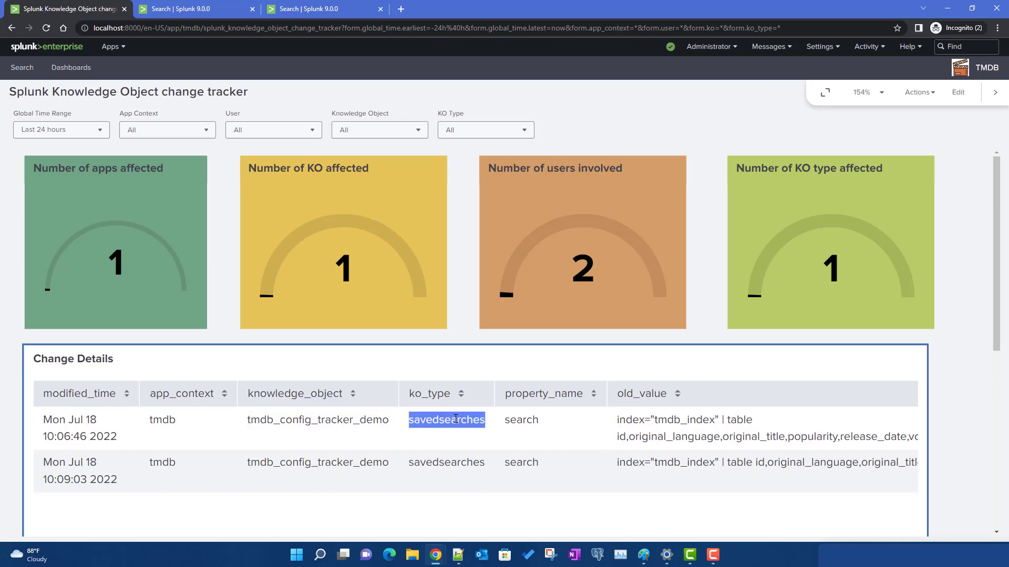
pyautogui.doubleClick(520, 420)
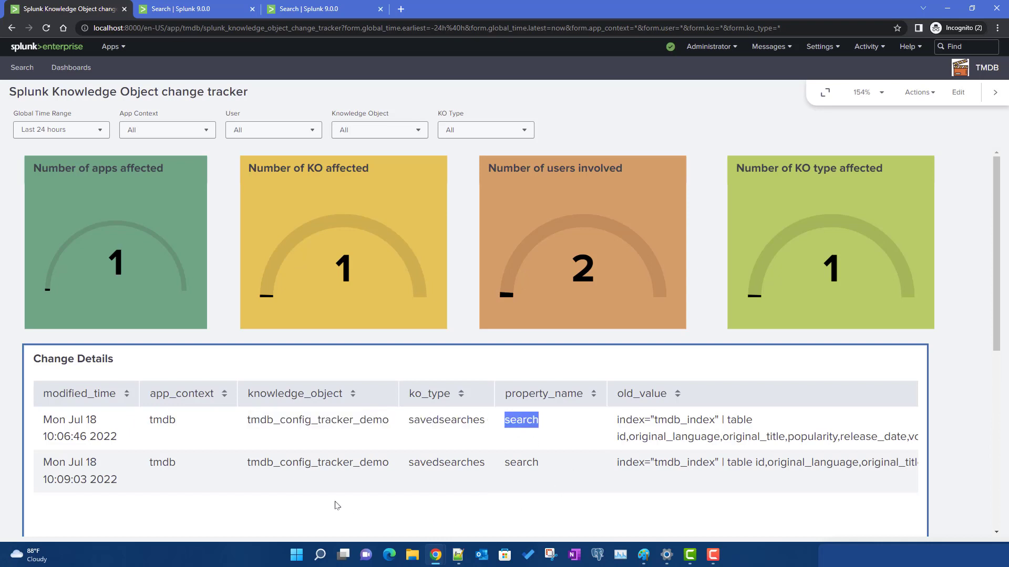
pyautogui.scroll(-2, 481, 441)
pyautogui.moveTo(527, 471); pyautogui.dragTo(790, 472)
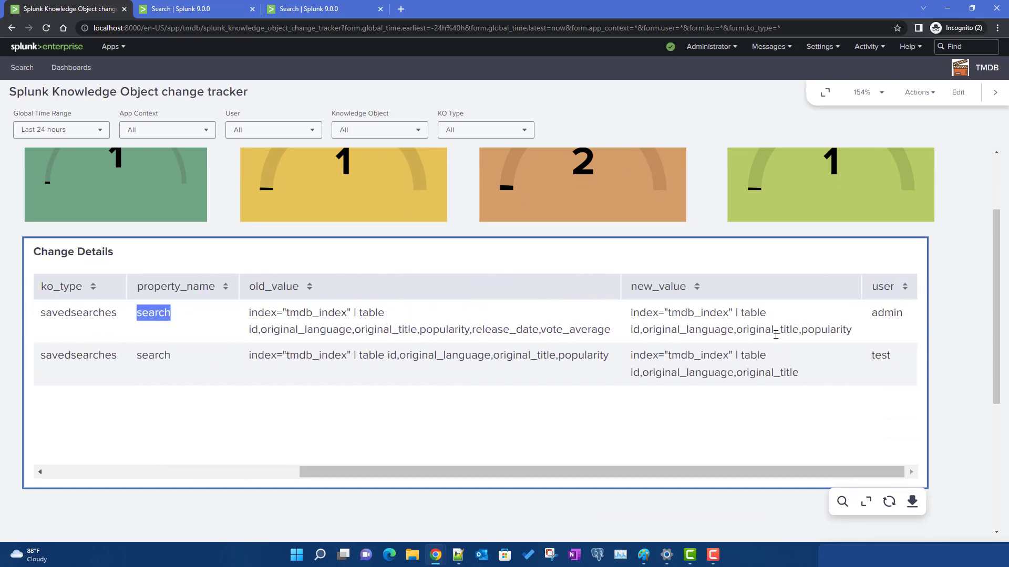
pyautogui.doubleClick(887, 315)
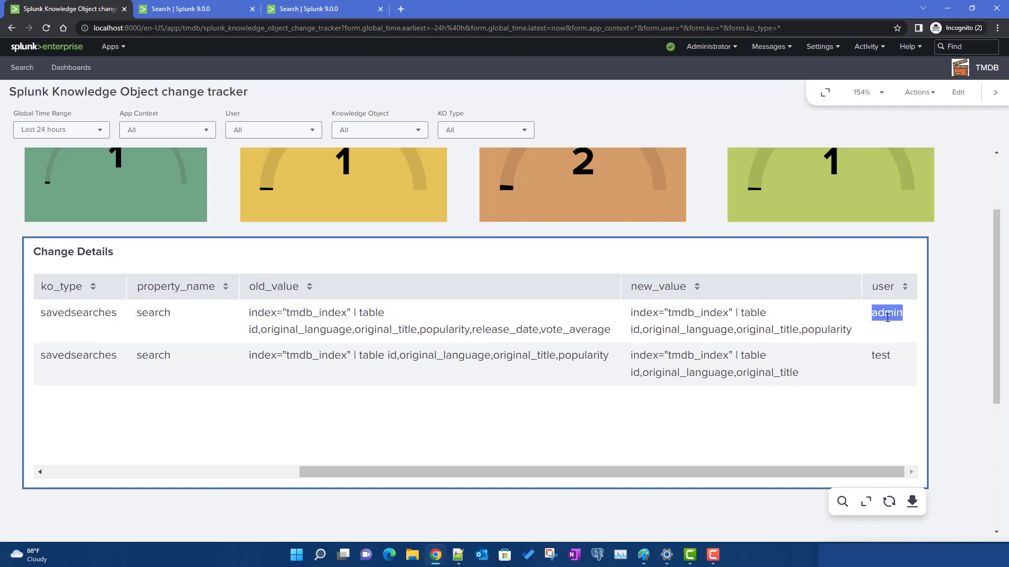
pyautogui.doubleClick(879, 356)
pyautogui.scroll(2, 592, 379)
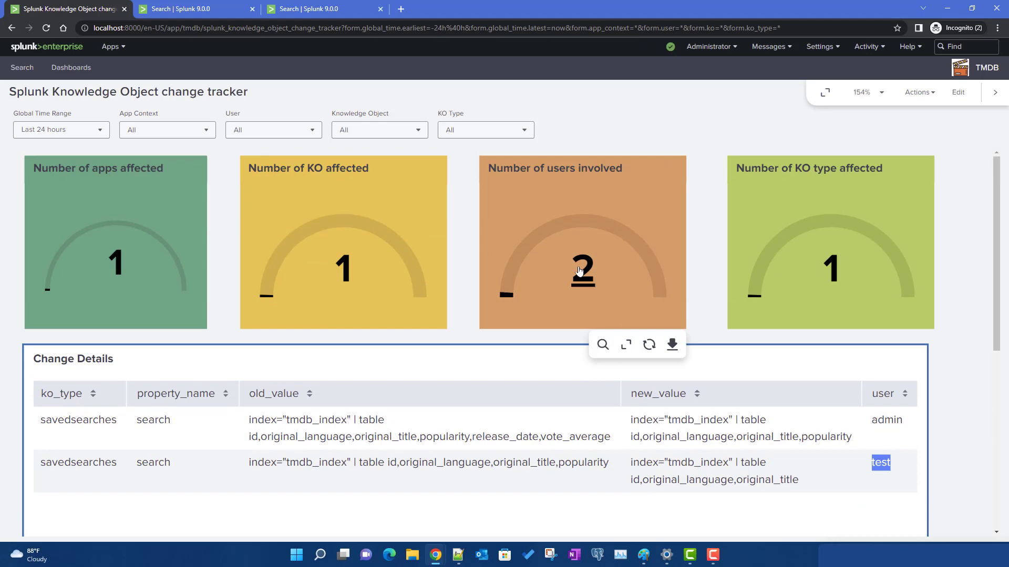
pyautogui.scroll(-2, 632, 438)
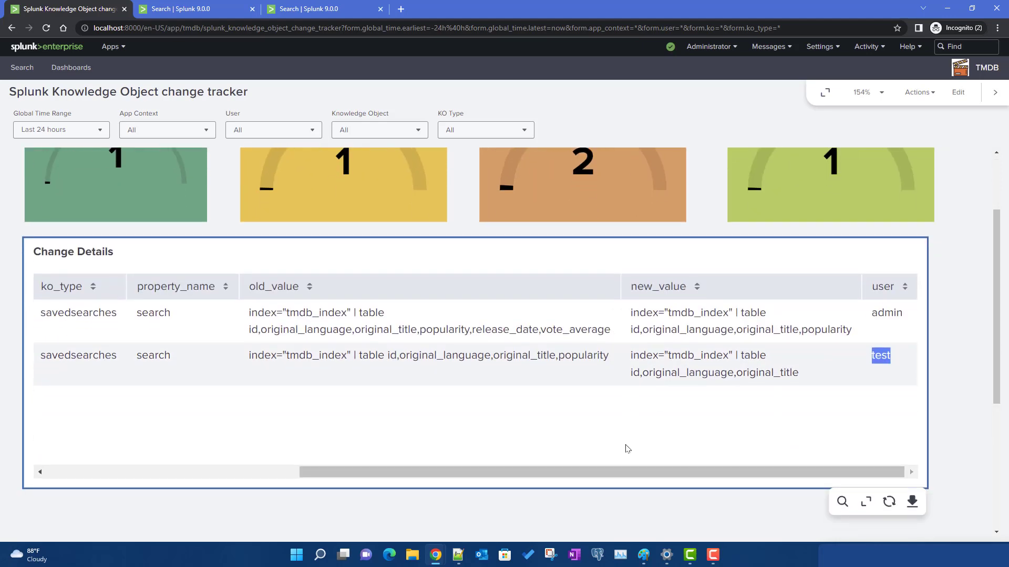
pyautogui.moveTo(615, 472); pyautogui.dragTo(244, 459)
pyautogui.scroll(1, 431, 384)
pyautogui.scroll(1, 473, 370)
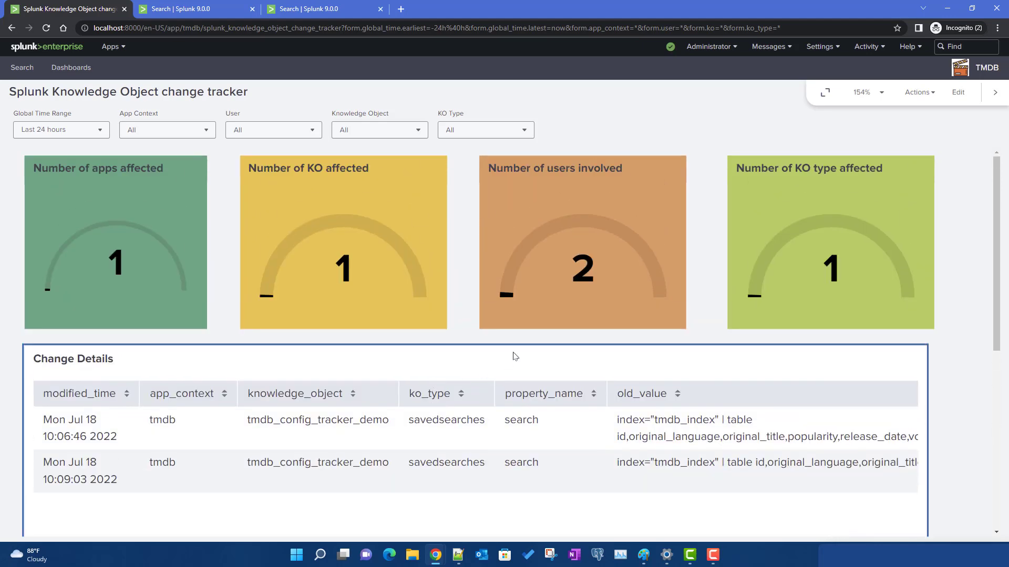